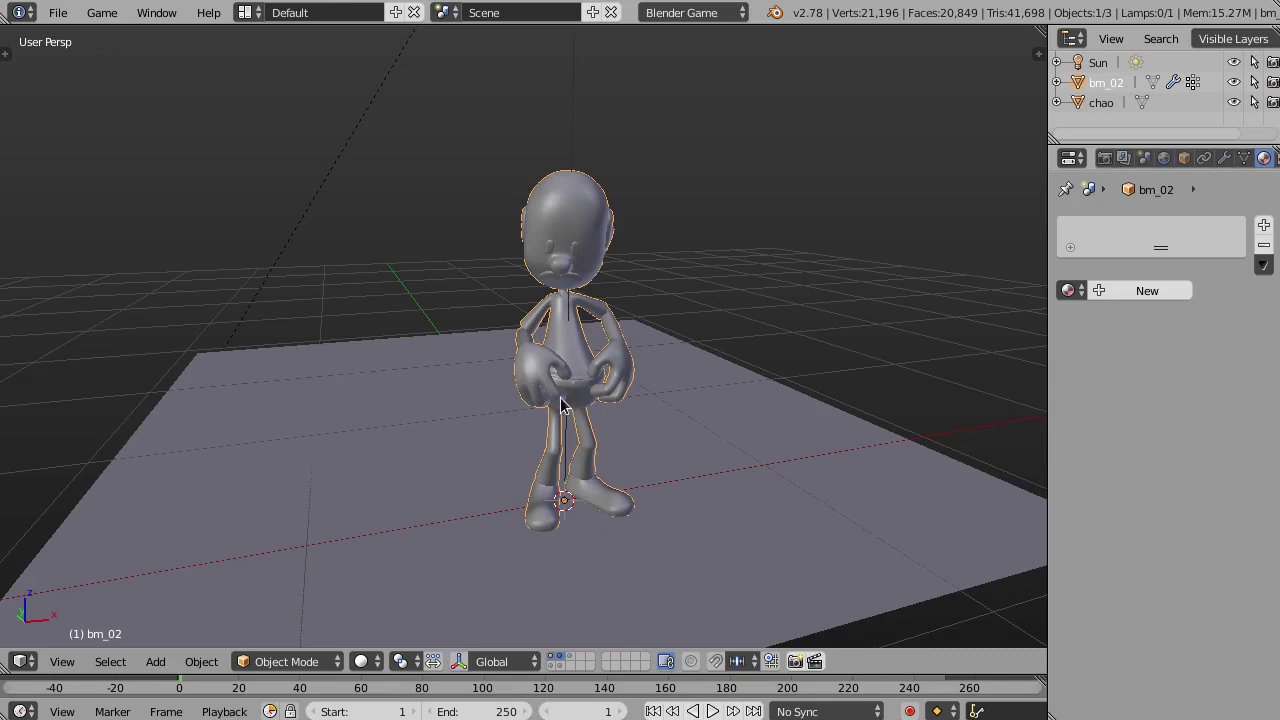
Orbit and zoom around the character to inspect the scene from several angles.
middle_drag(587, 407, 592, 413)
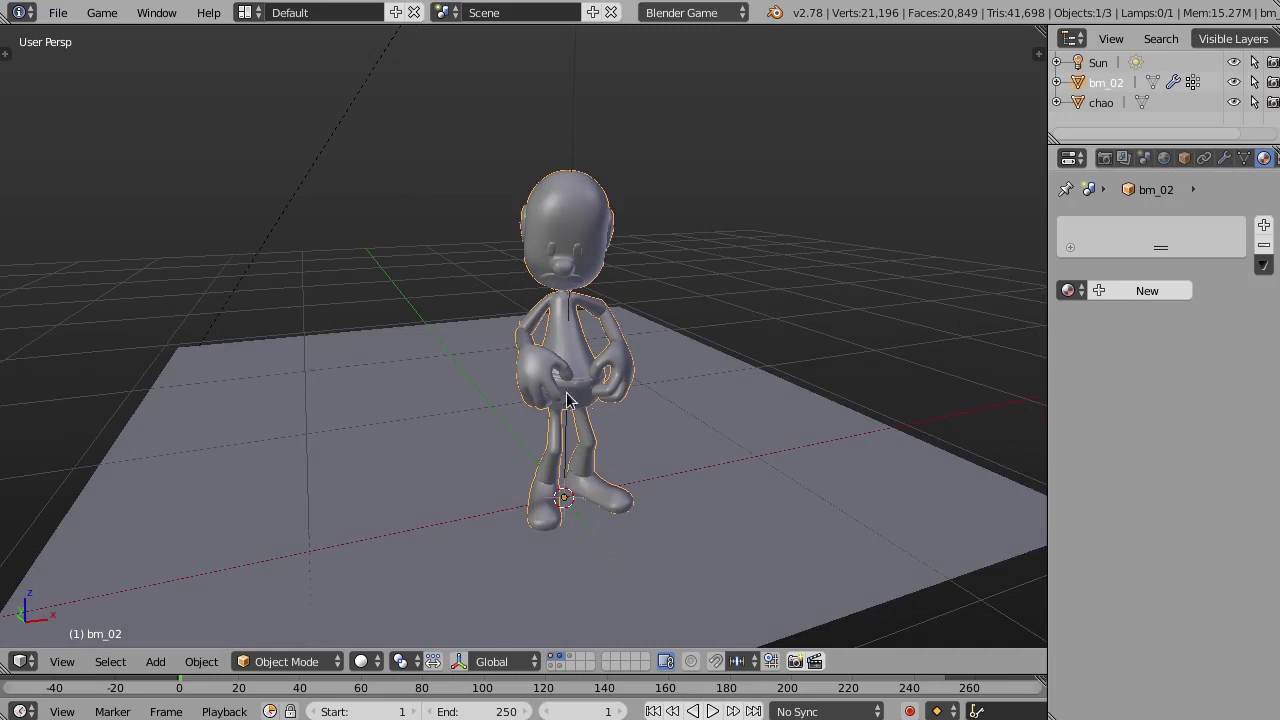
mouse_move(596, 389)
middle_down()
mouse_move(588, 406)
mouse_move(603, 423)
mouse_move(556, 418)
middle_up()
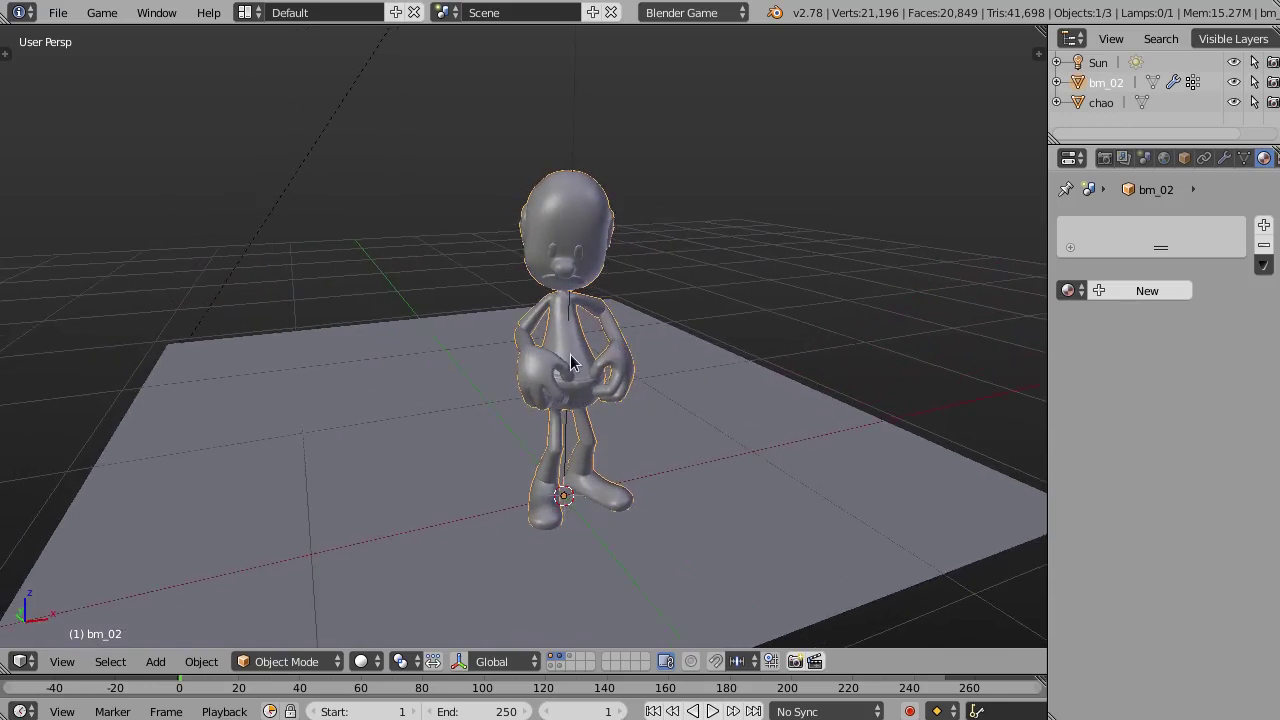
mouse_move(600, 373)
middle_down()
mouse_move(607, 387)
mouse_move(548, 341)
middle_up()
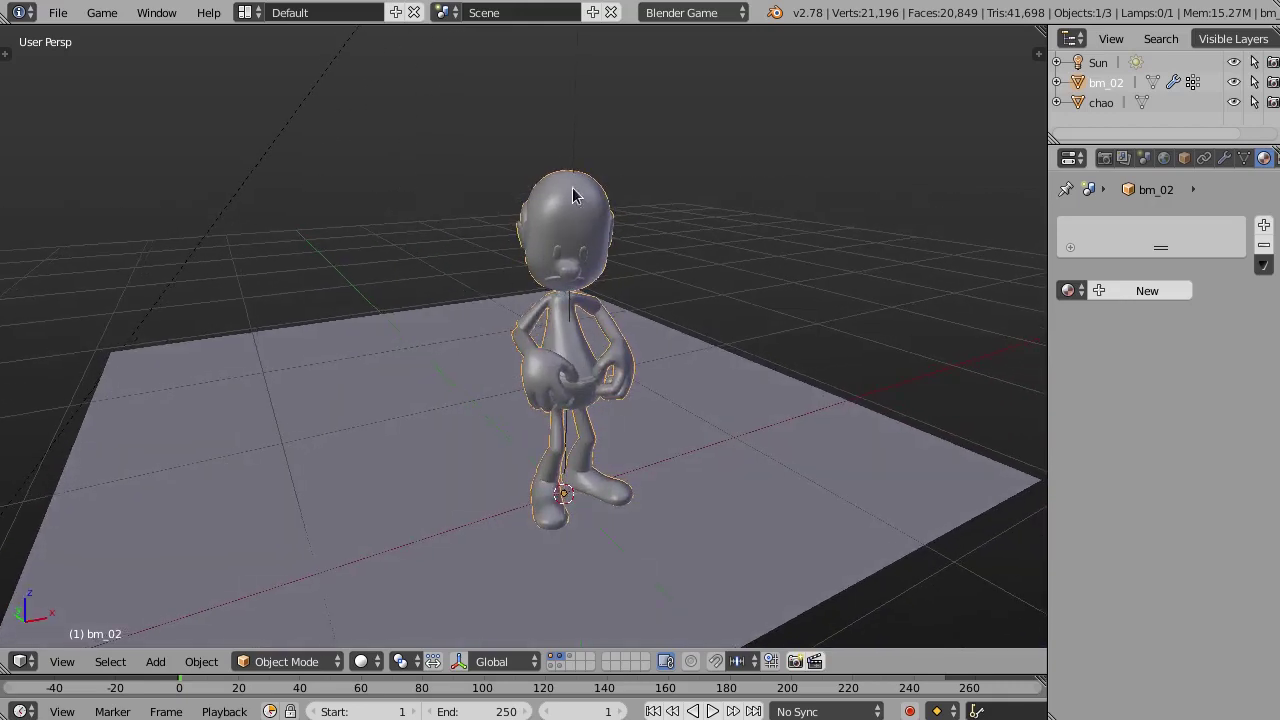
middle_drag(641, 323, 757, 374)
mouse_move(594, 368)
middle_down()
mouse_move(565, 370)
mouse_move(586, 372)
mouse_move(533, 327)
mouse_move(510, 338)
mouse_move(463, 312)
middle_up()
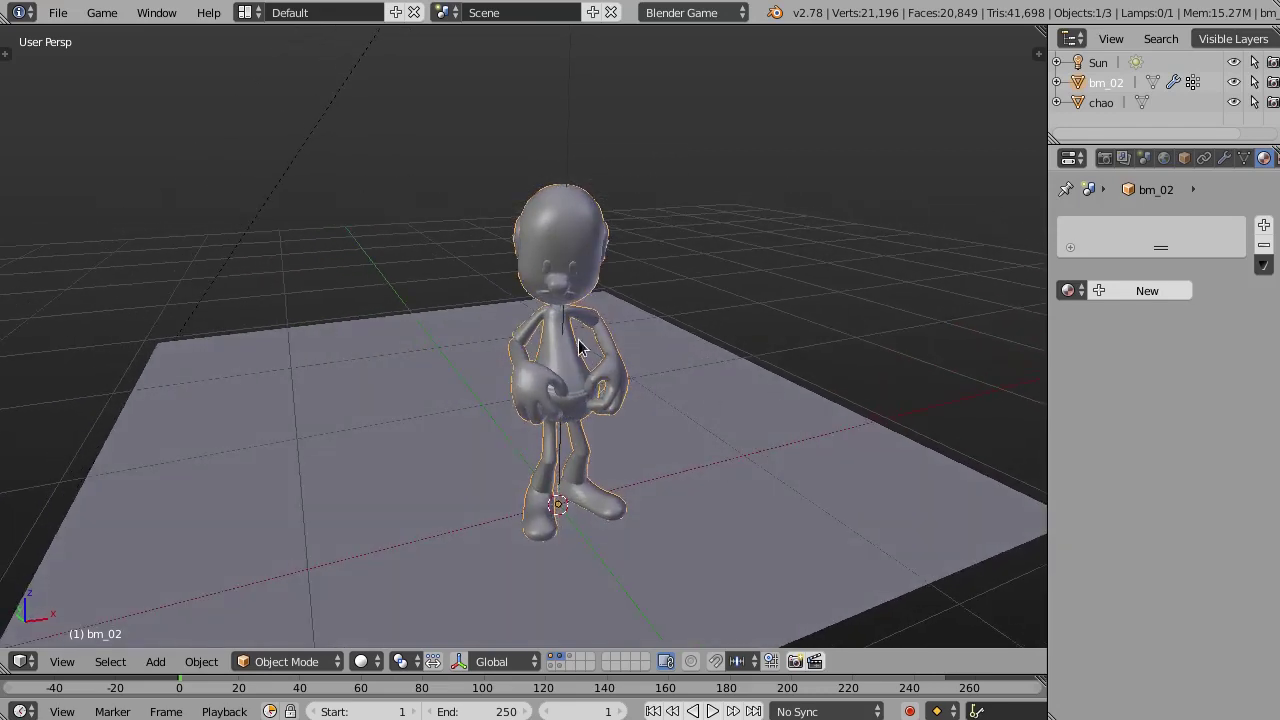
mouse_move(590, 378)
middle_down()
mouse_move(594, 356)
mouse_move(528, 323)
mouse_move(420, 305)
middle_up()
scroll(590, 345, up, 2)
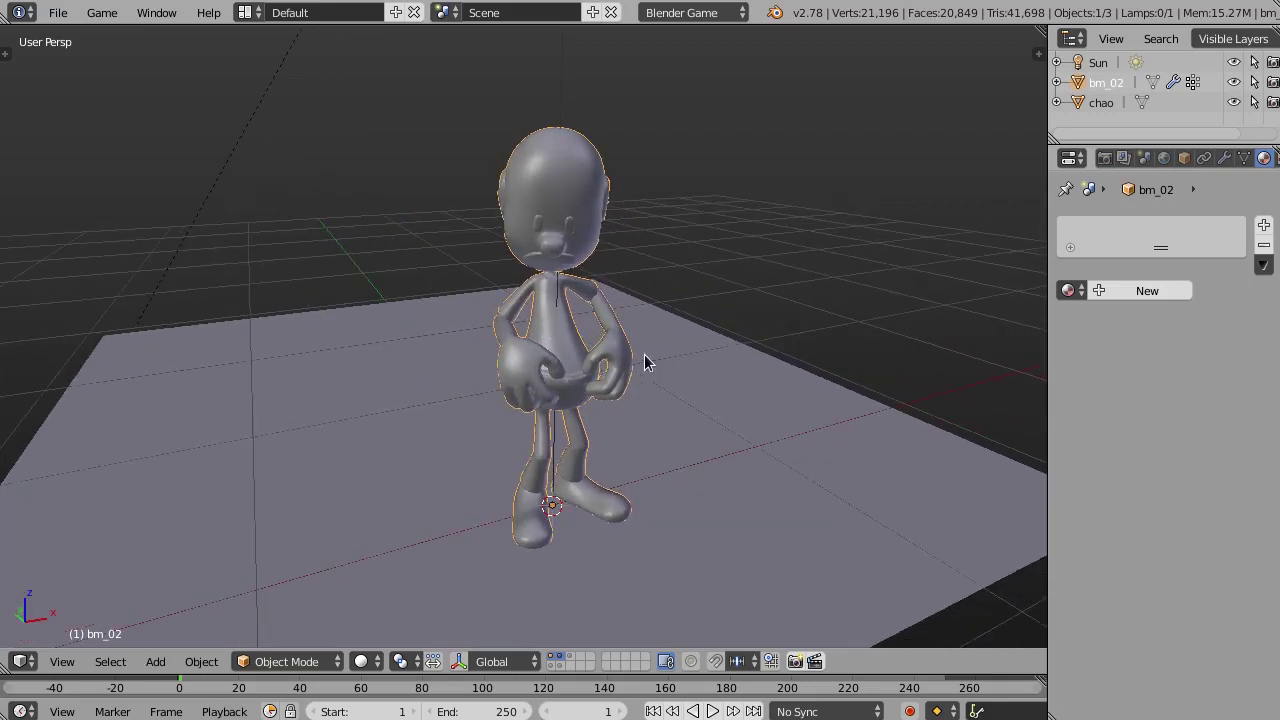
middle_drag(588, 332, 560, 364)
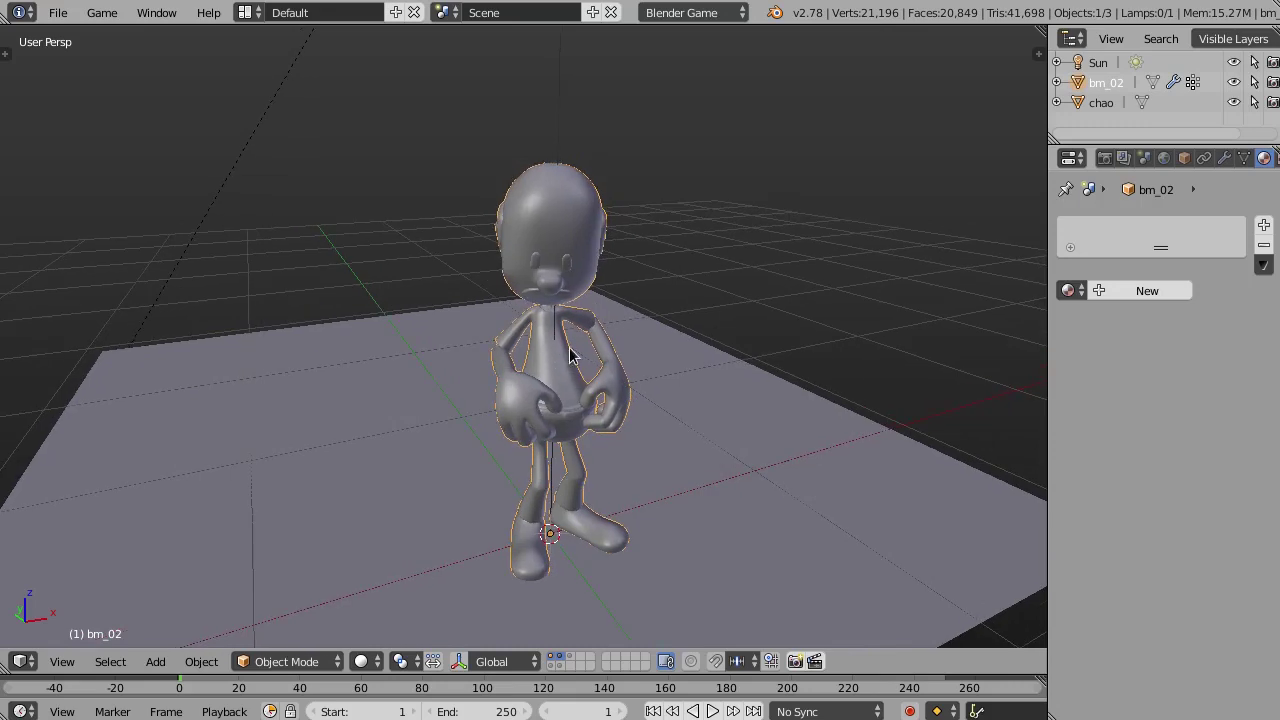
scroll(565, 364, down, 1)
scroll(565, 364, down, 3)
middle_drag(570, 268, 545, 385)
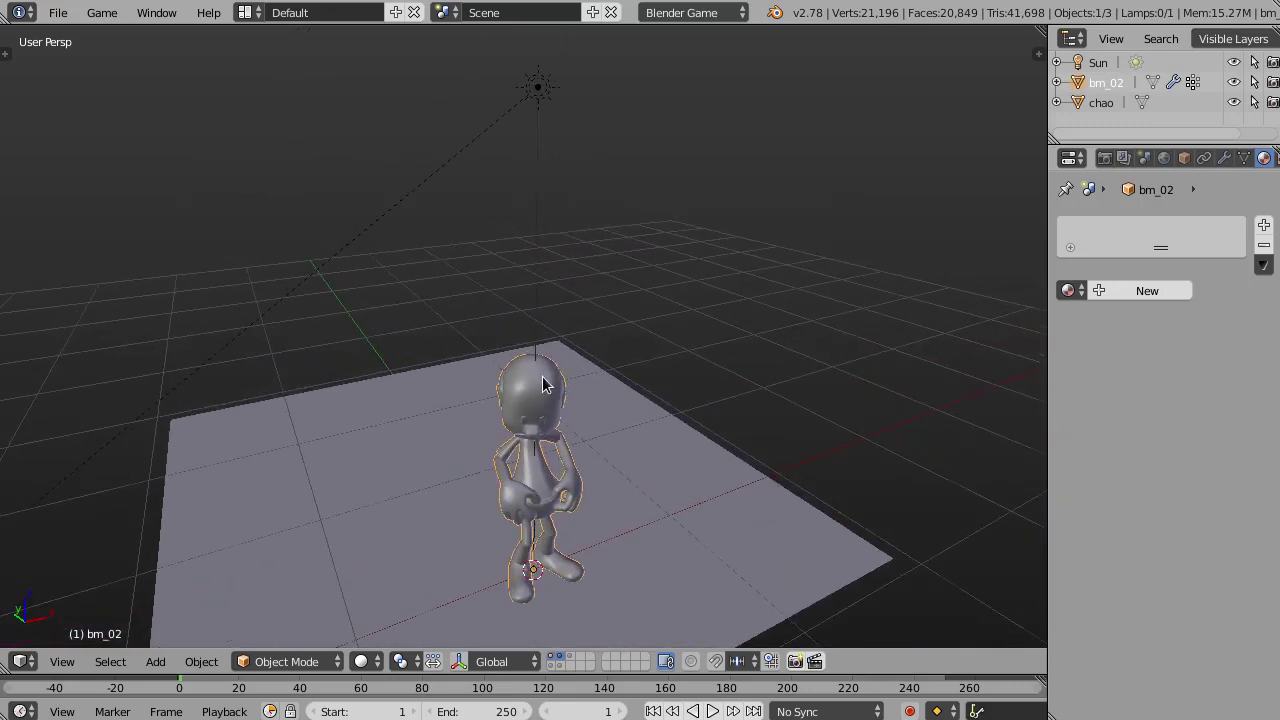
Select the sun lamp, then reframe the view and select the character model bm_02.
right_click(539, 110)
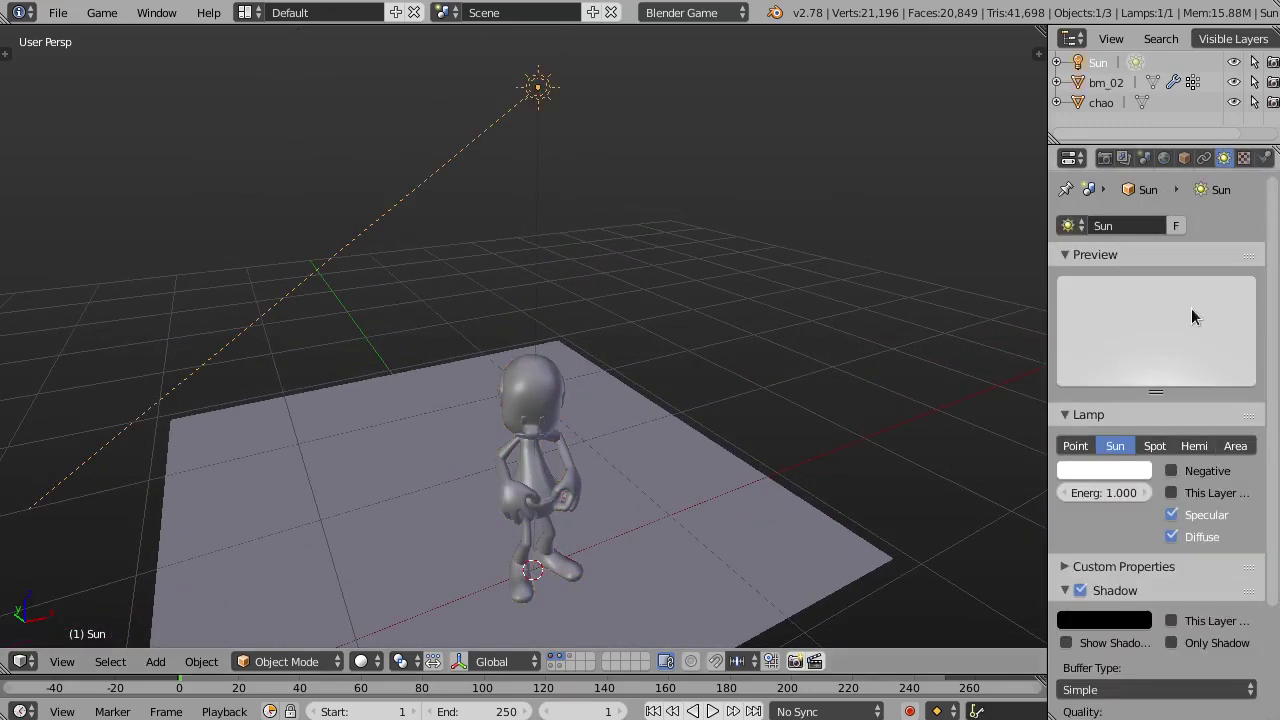
scroll(1195, 320, down, 3)
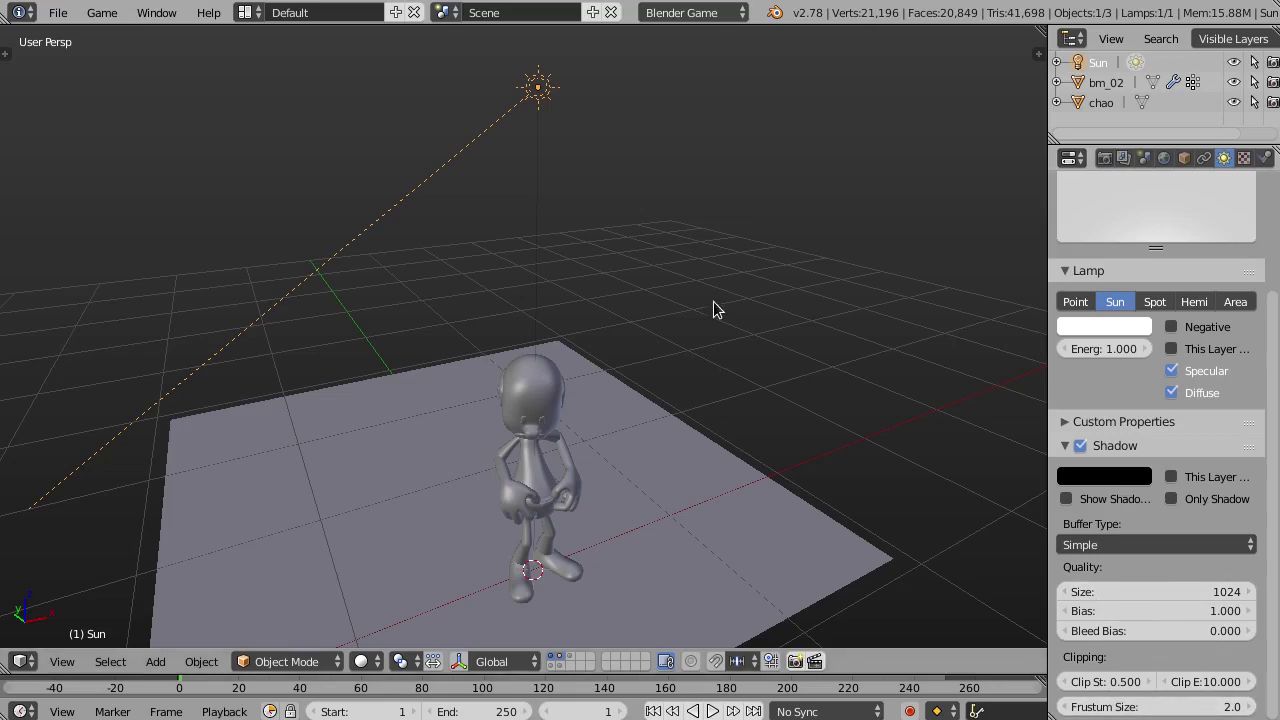
middle_drag(765, 473, 565, 443)
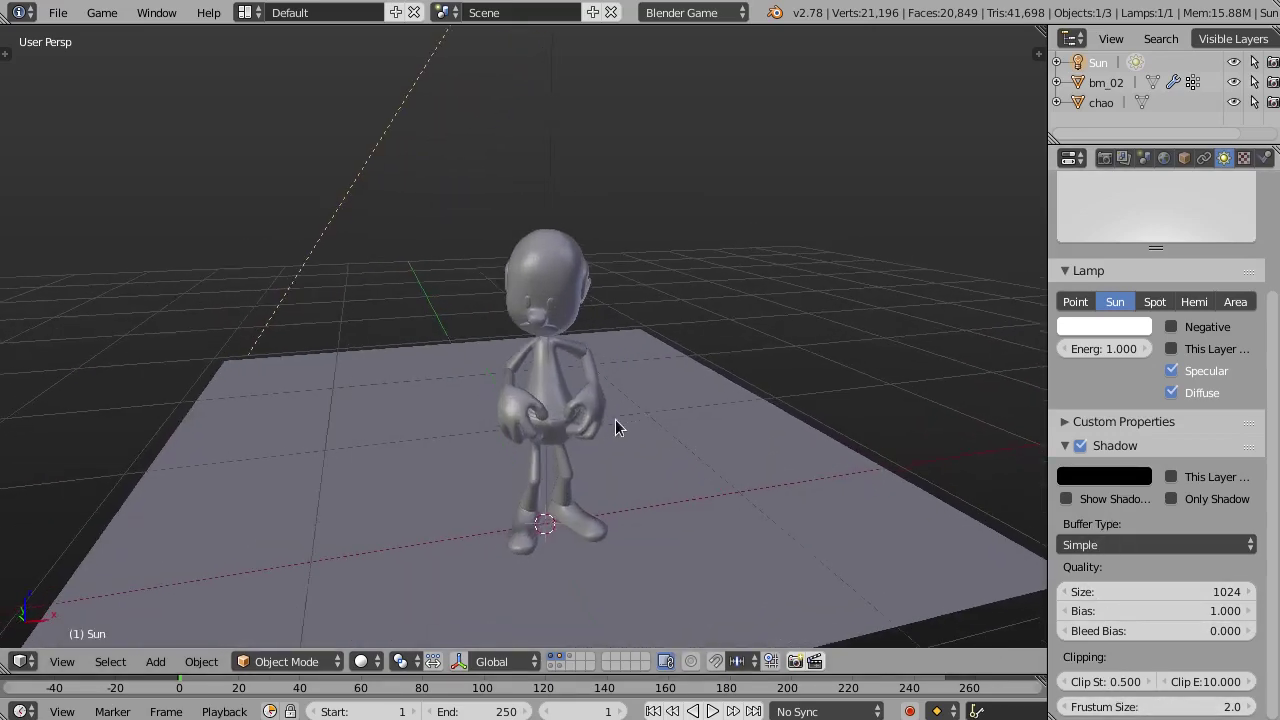
scroll(564, 399, up, 2)
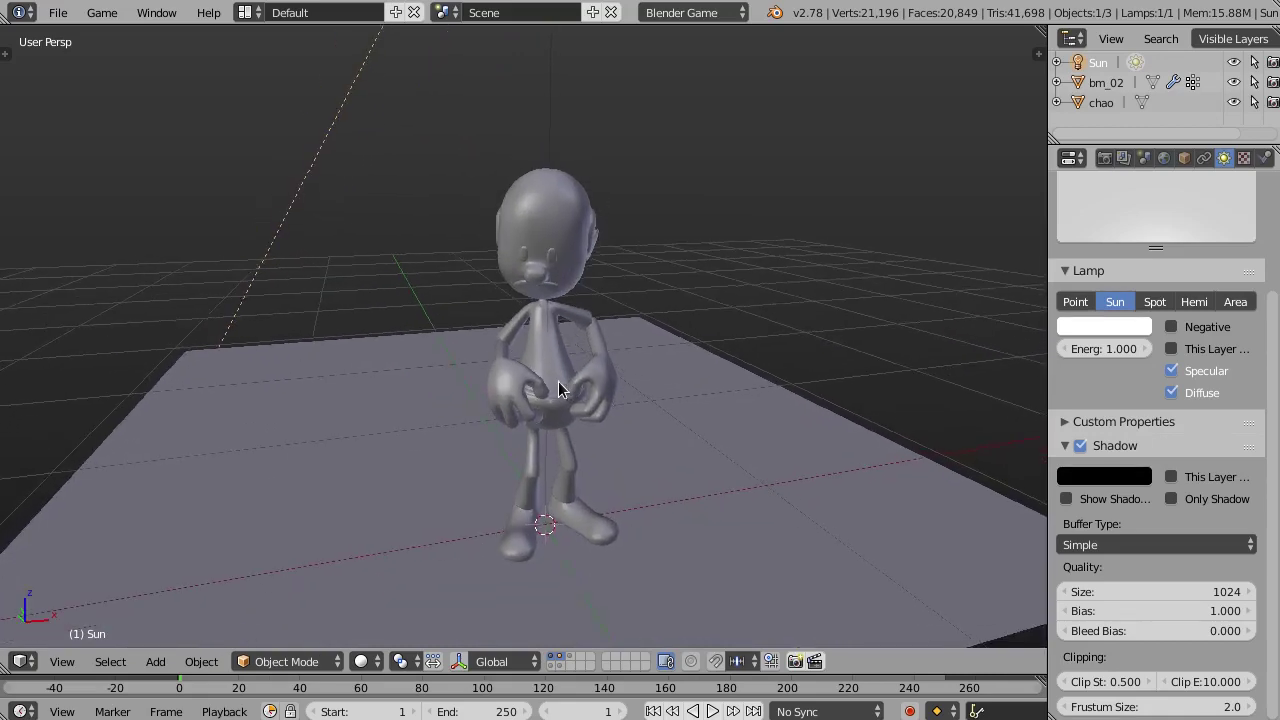
middle_drag(564, 399, 562, 325)
right_click(484, 343)
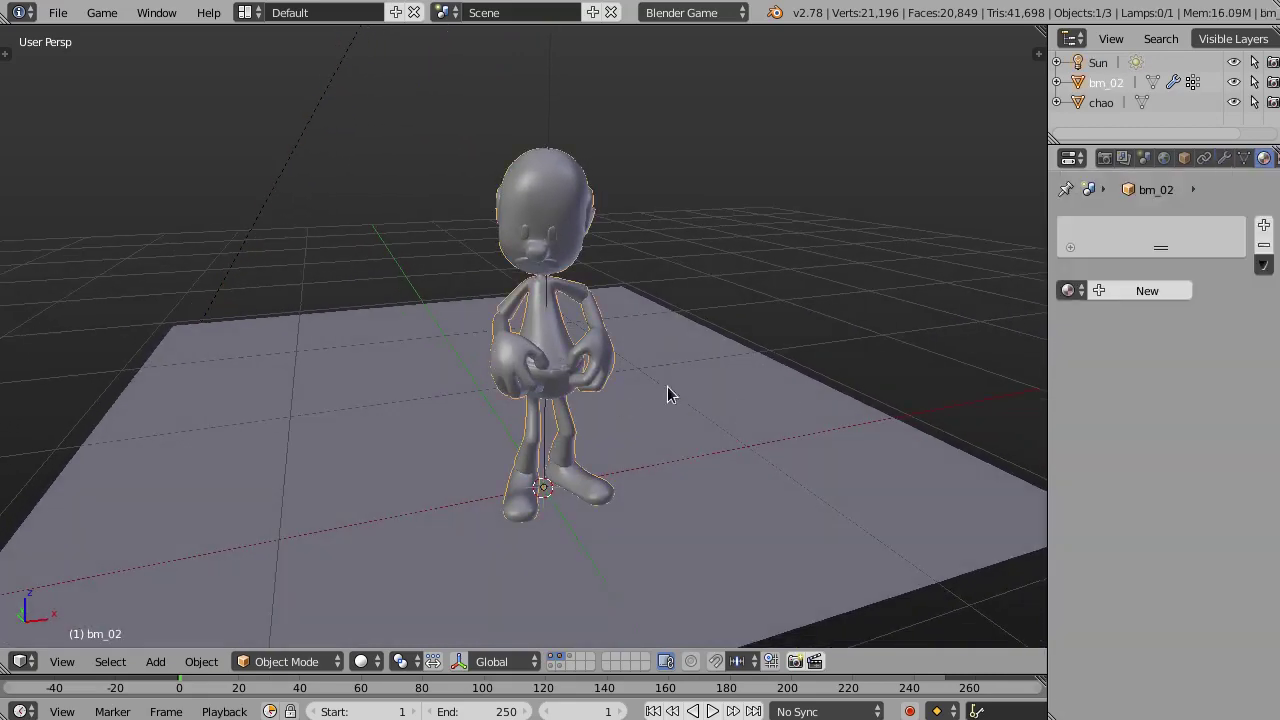
middle_drag(586, 429, 588, 432)
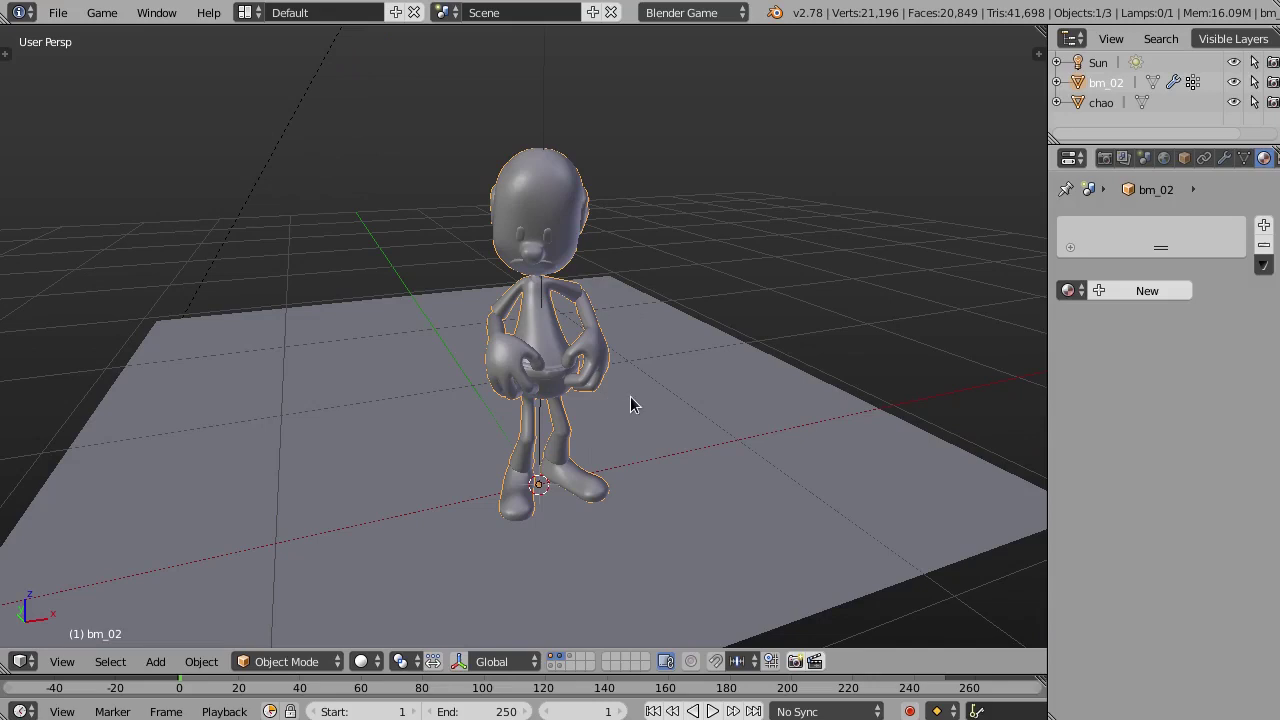
Set material shading to GLSL and switch the viewport to Texture shading.
key(n)
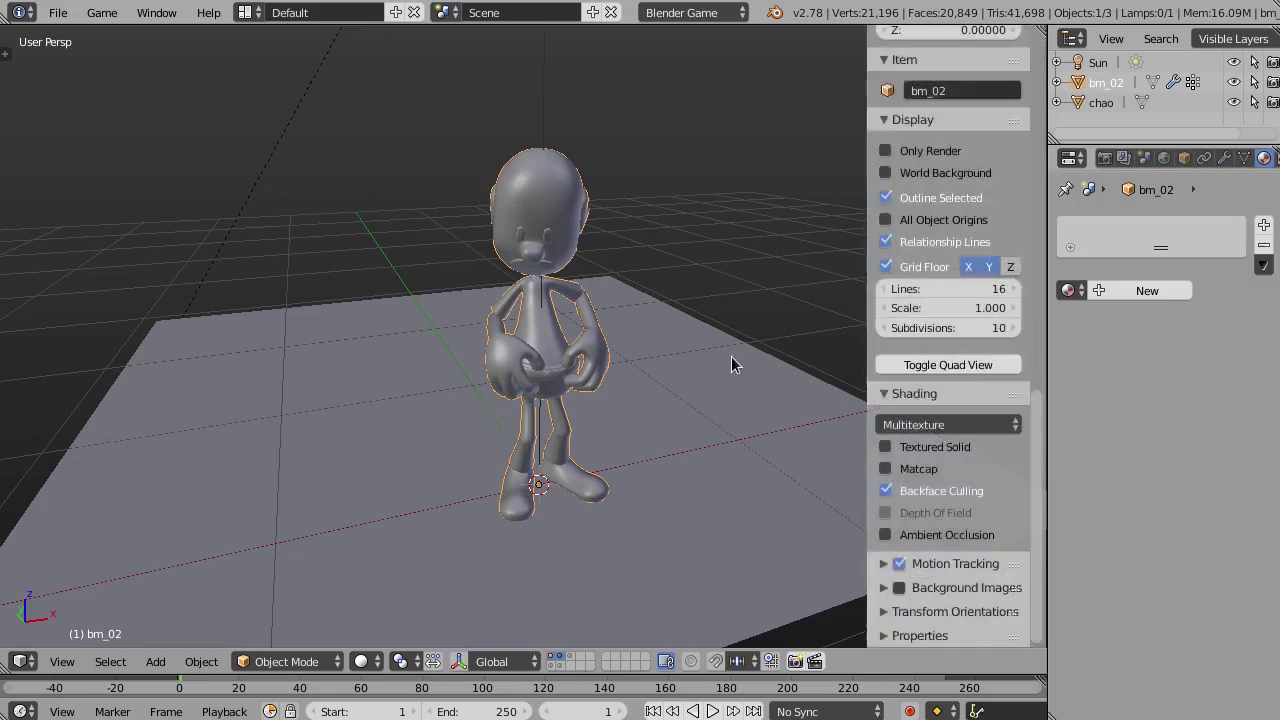
click(956, 423)
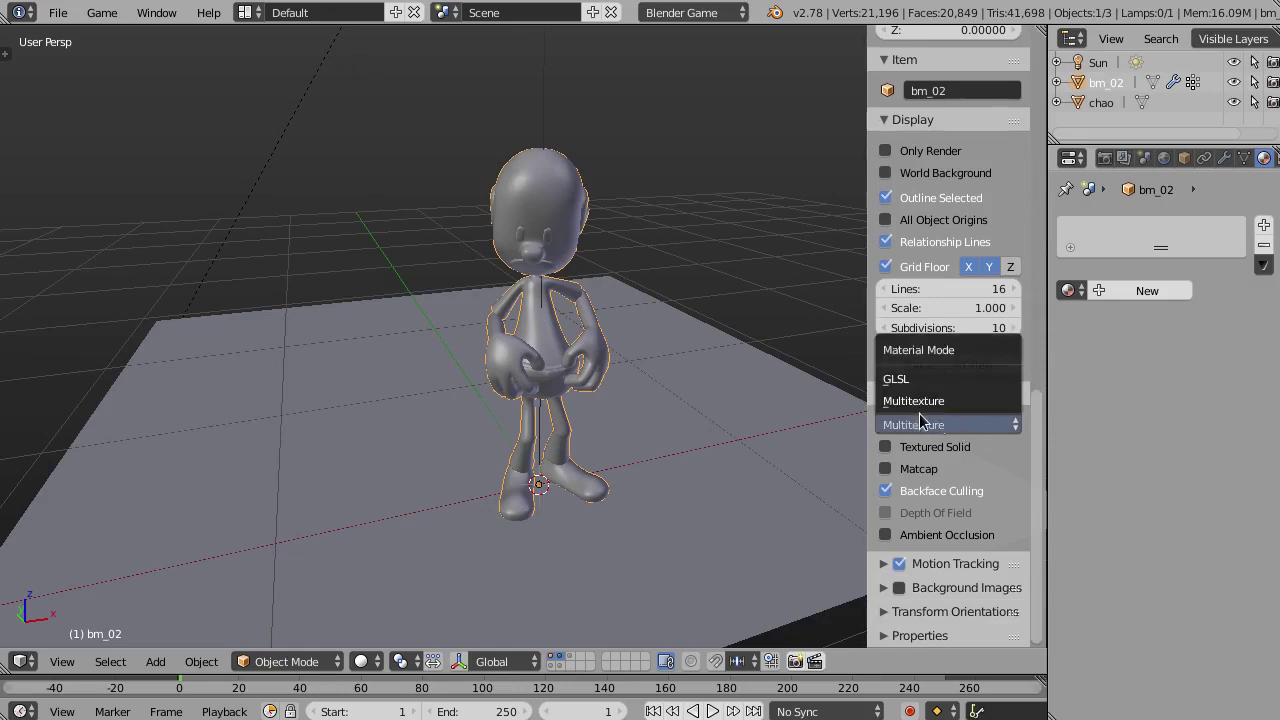
click(943, 378)
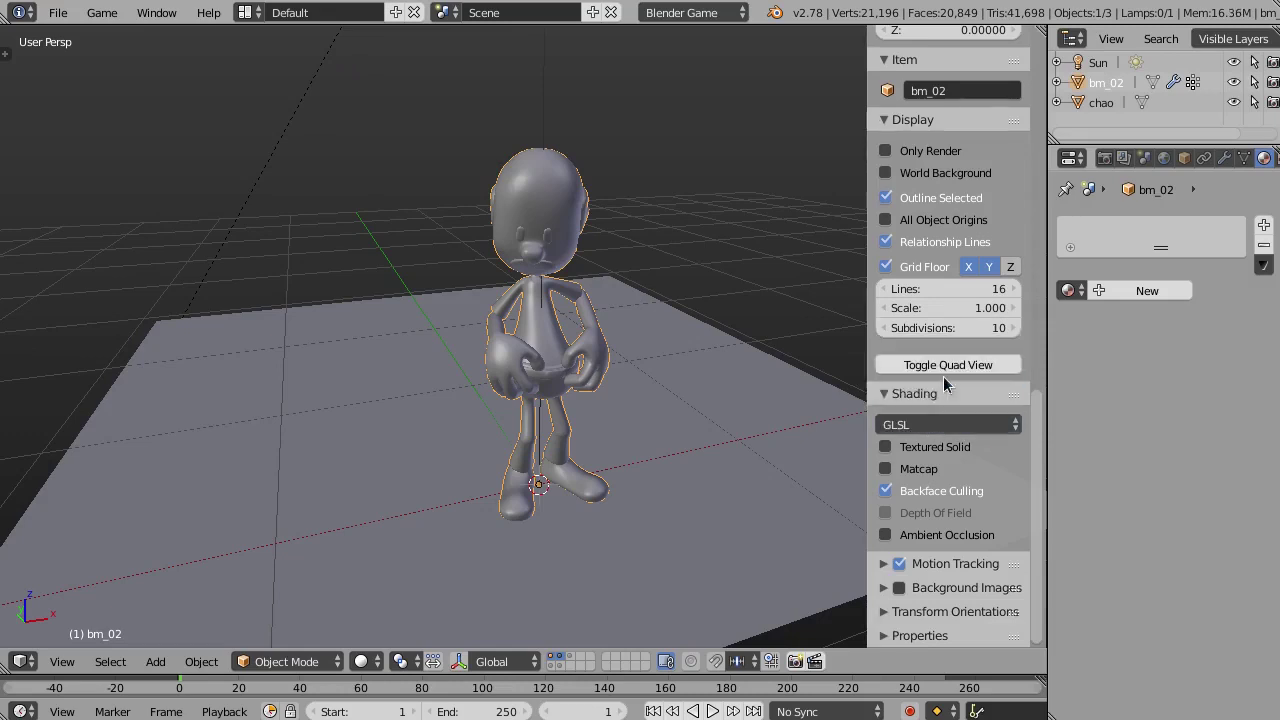
key(n)
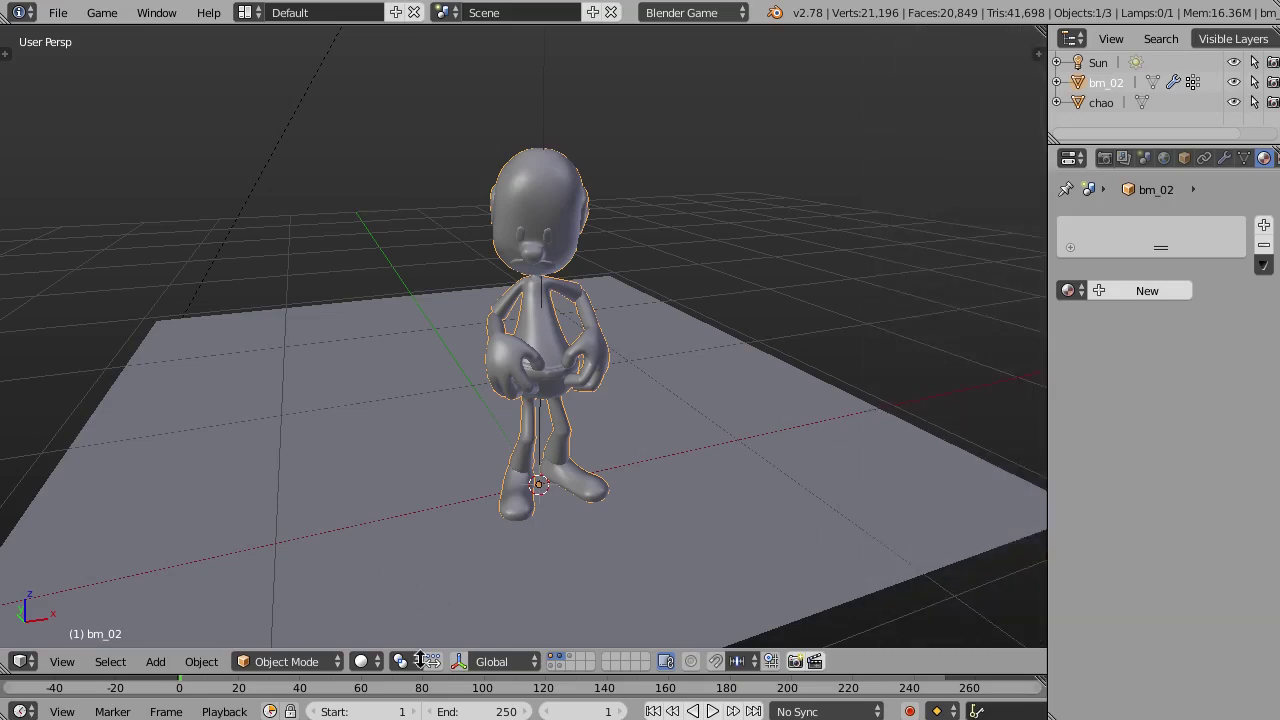
click(365, 661)
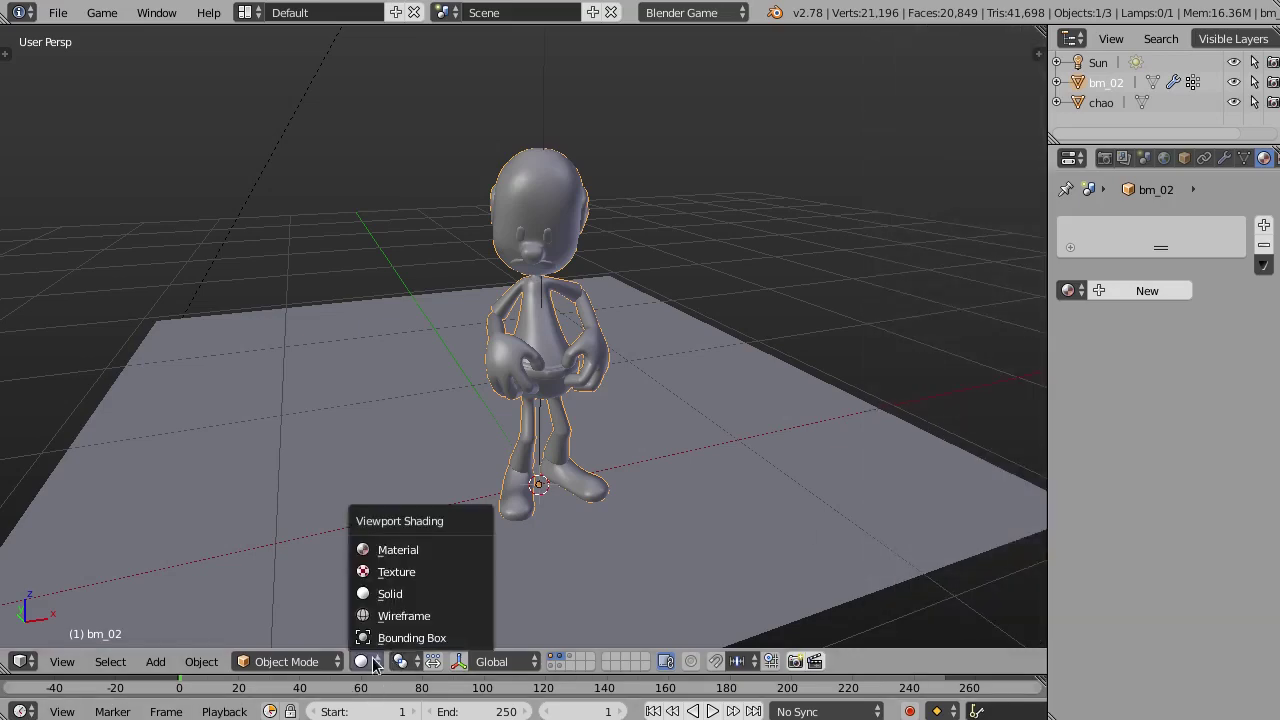
click(413, 576)
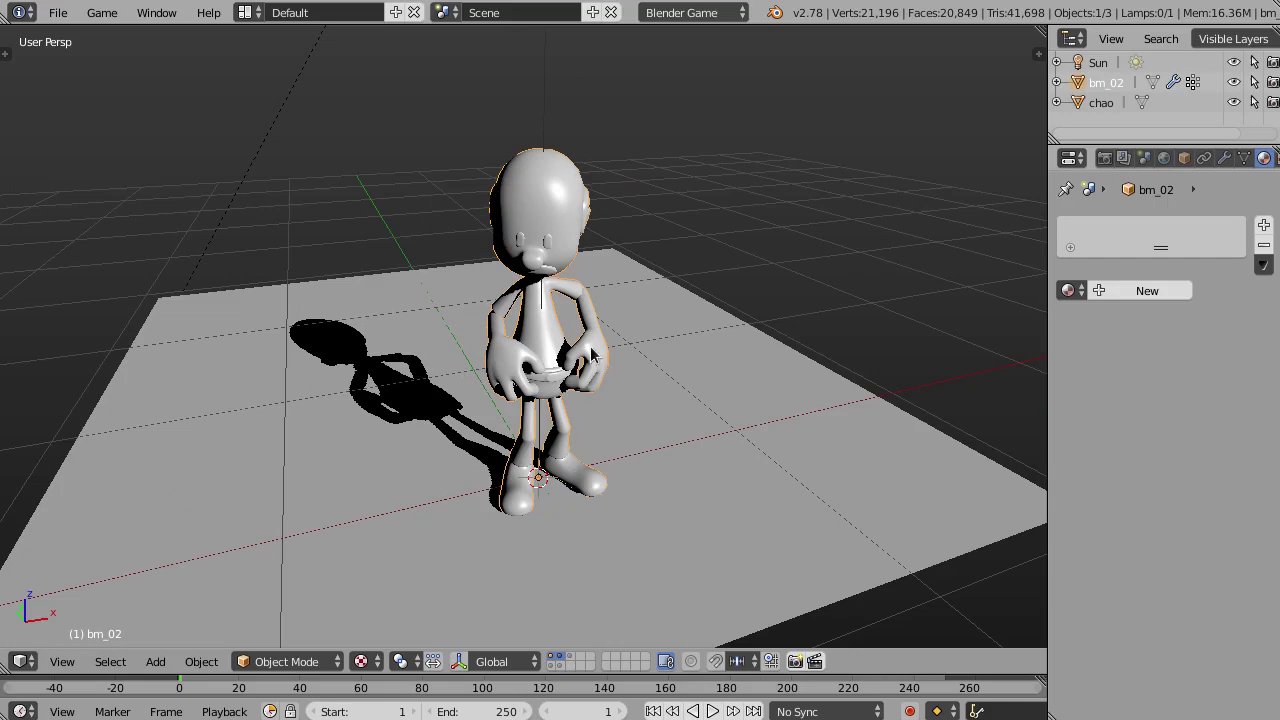
Add a new material to bm_02 with diffuse intensity 1.000, pure white colour and specular 0.000.
middle_drag(595, 356, 634, 224)
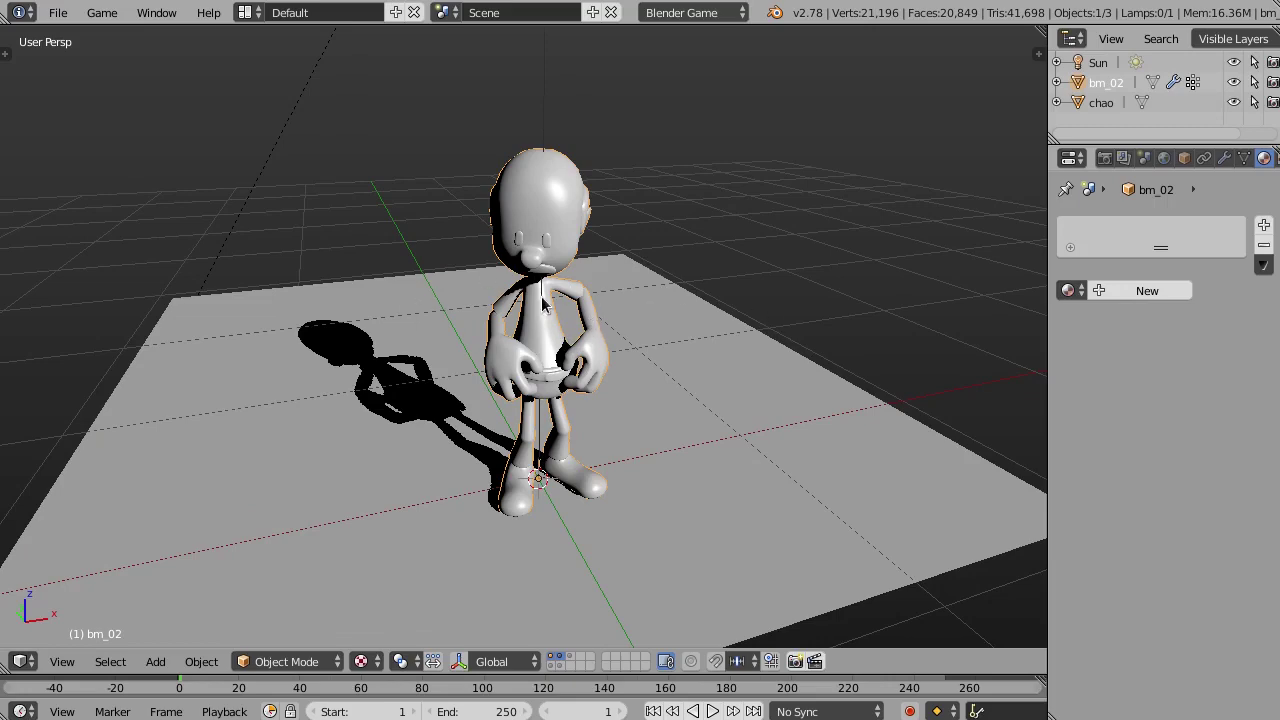
mouse_move(553, 424)
middle_down()
mouse_move(513, 297)
mouse_move(585, 325)
middle_up()
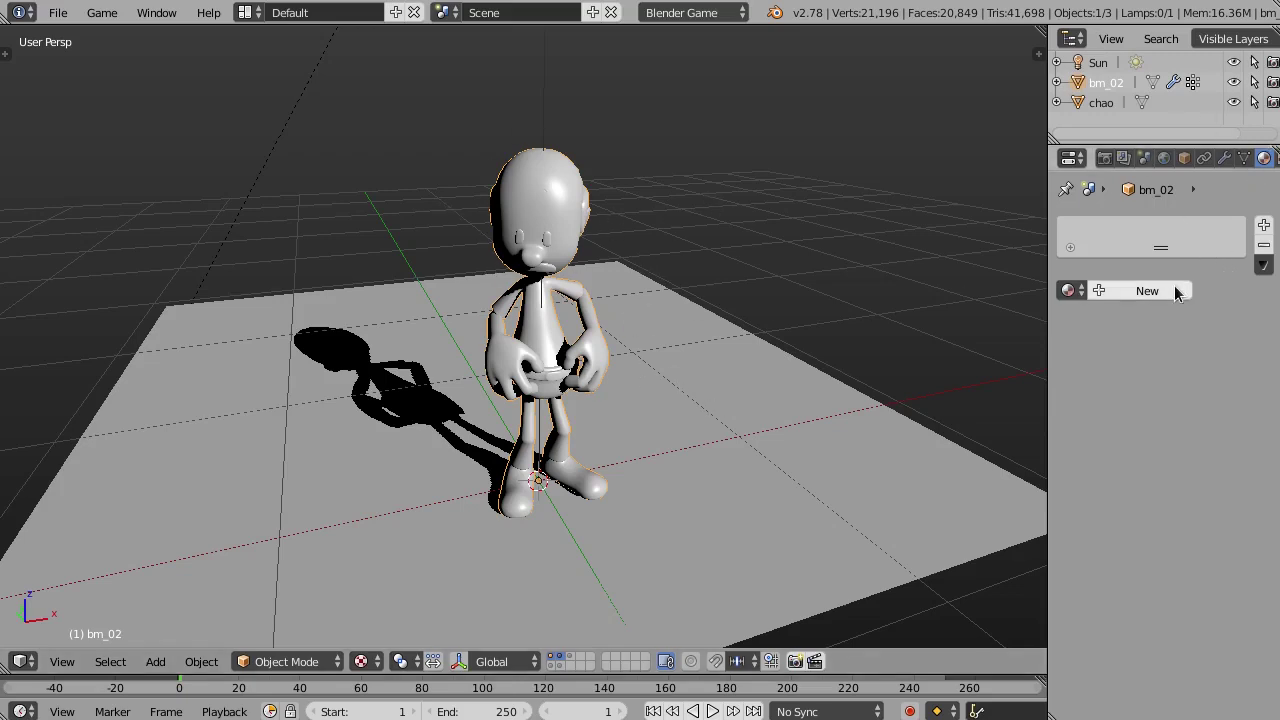
click(1172, 291)
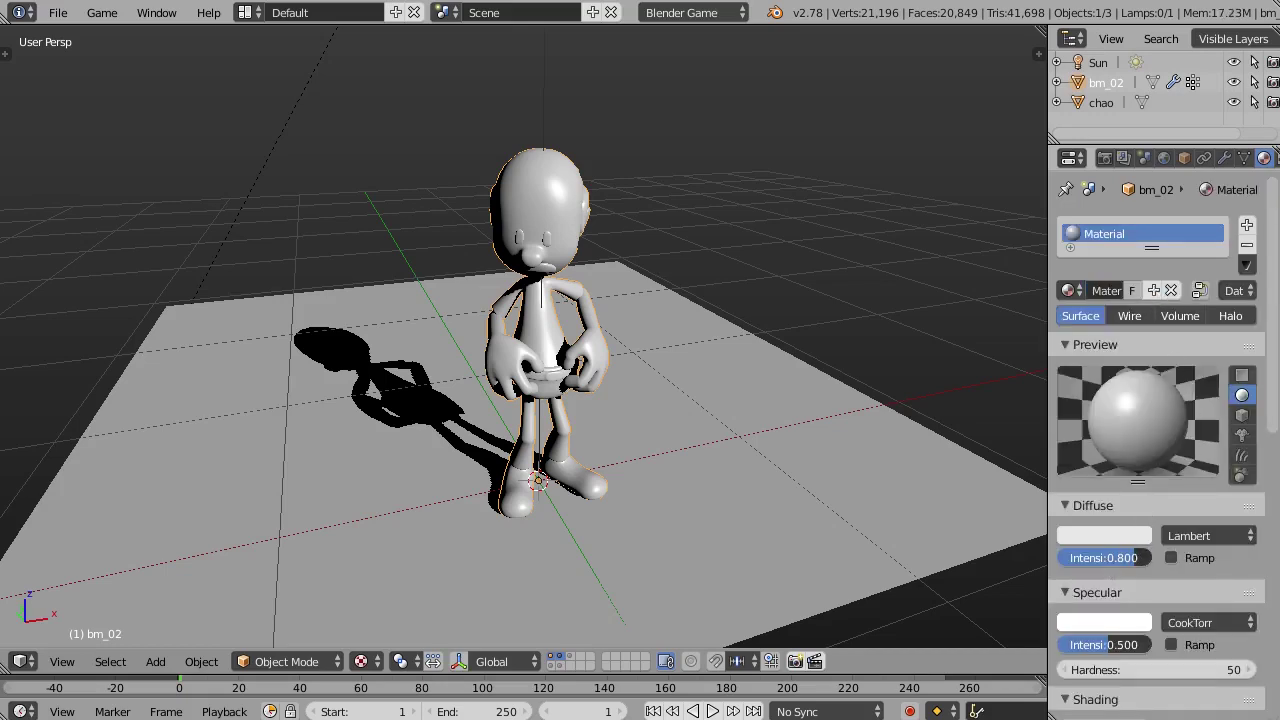
drag(1104, 558, 1163, 543)
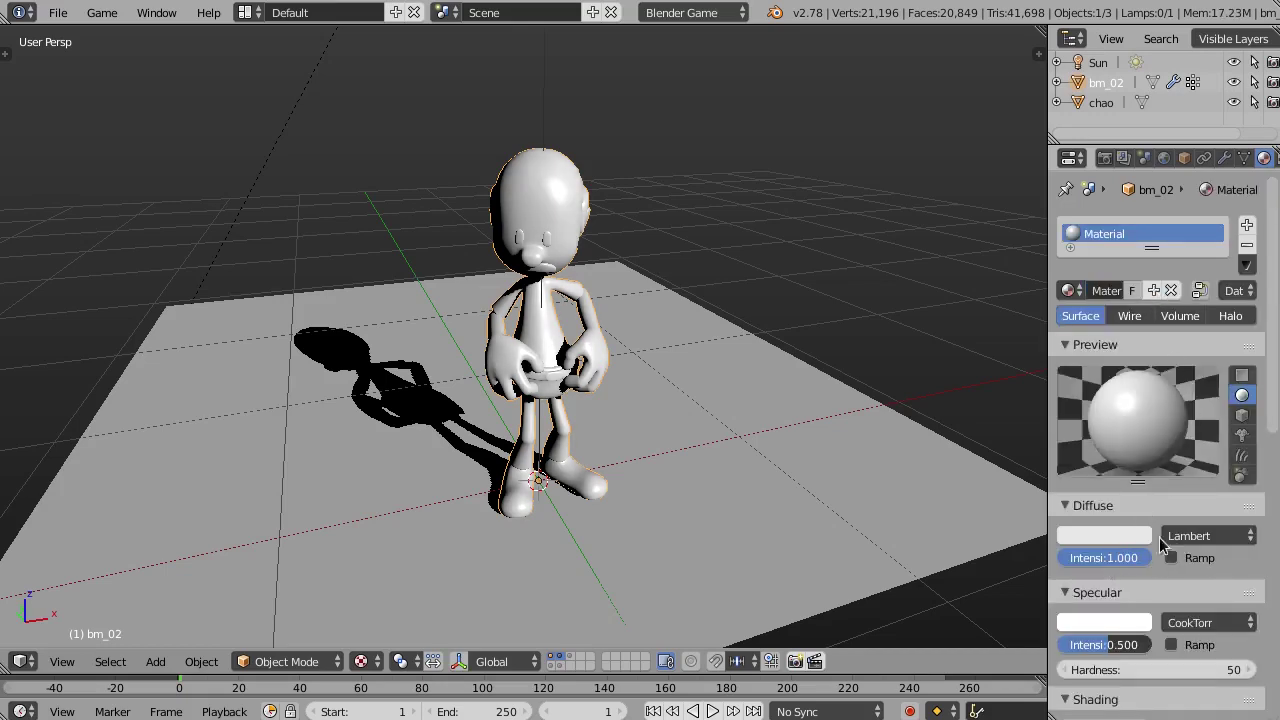
click(1130, 536)
click(1136, 275)
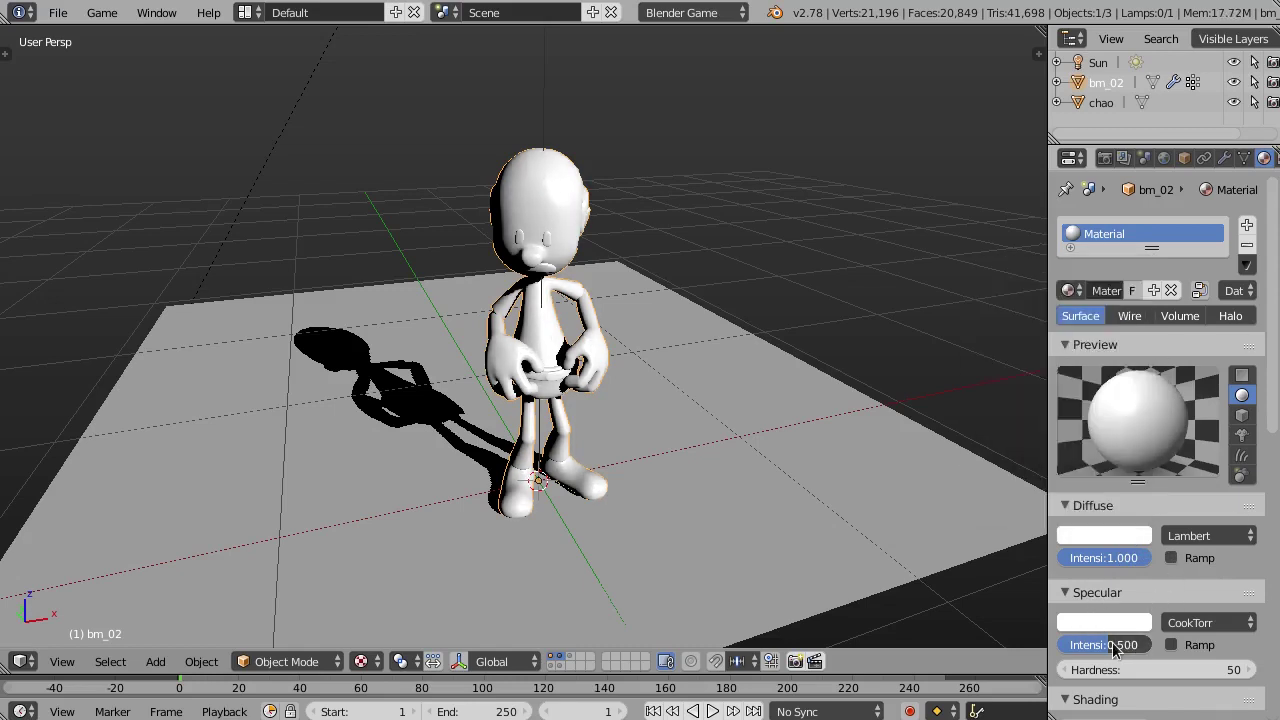
drag(1120, 645, 1060, 645)
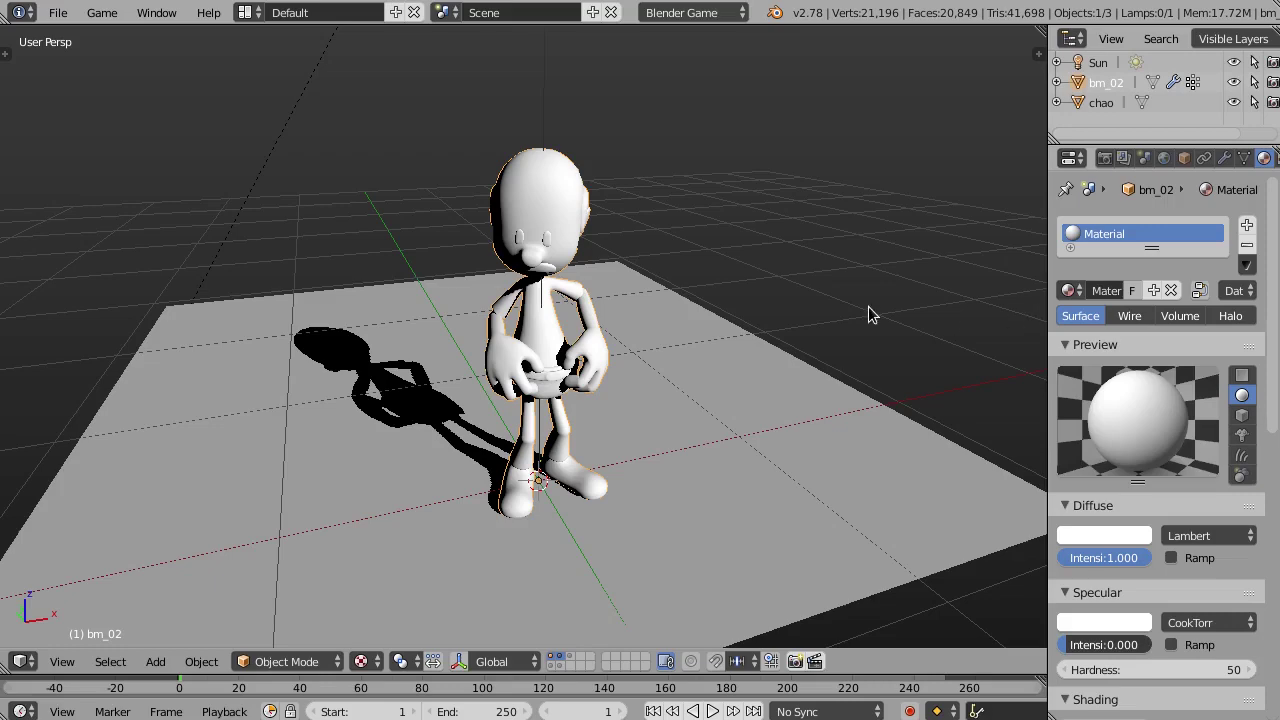
middle_drag(627, 361, 694, 363)
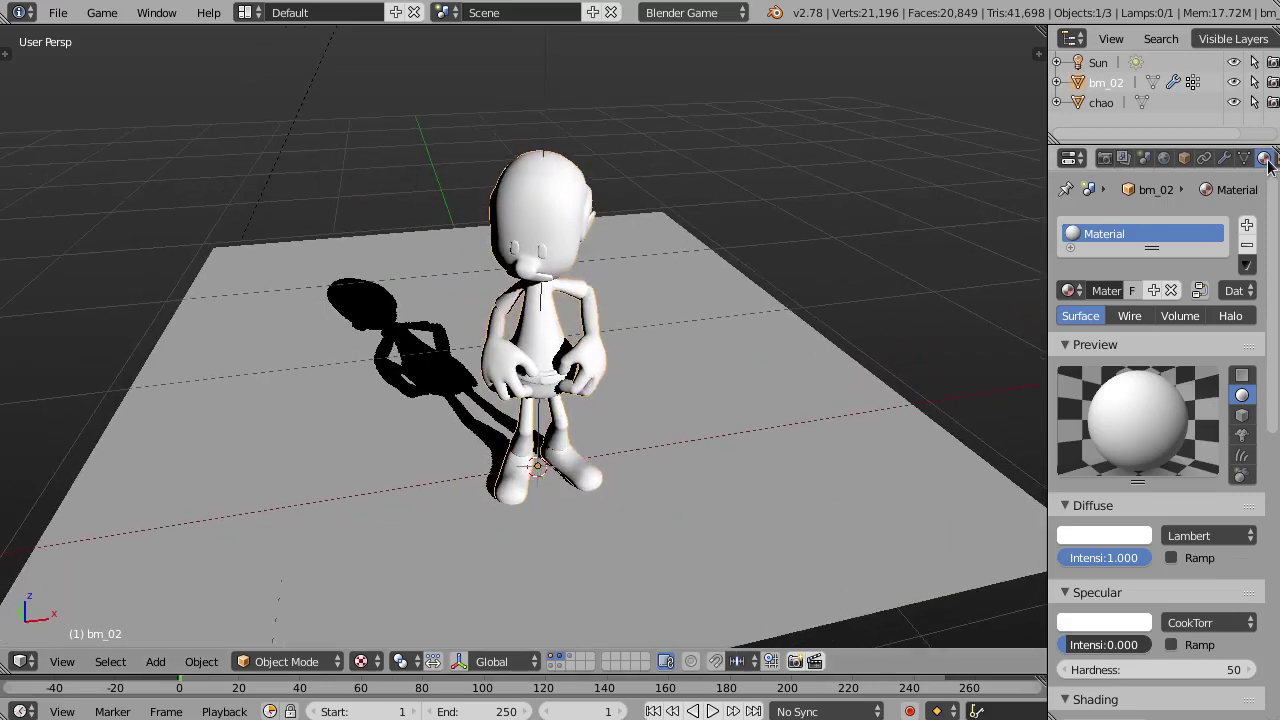
scroll(1228, 160, right, 2)
Add a new texture to the material and name it sombra0.
click(1241, 160)
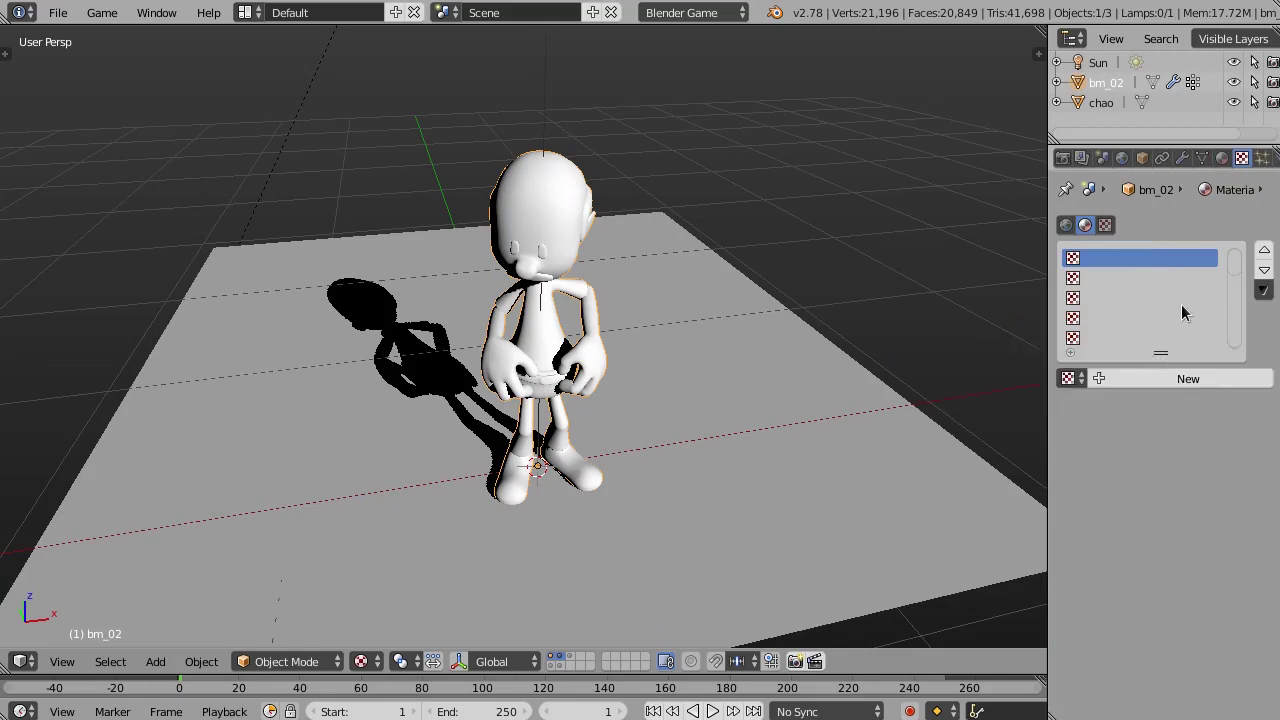
click(1169, 377)
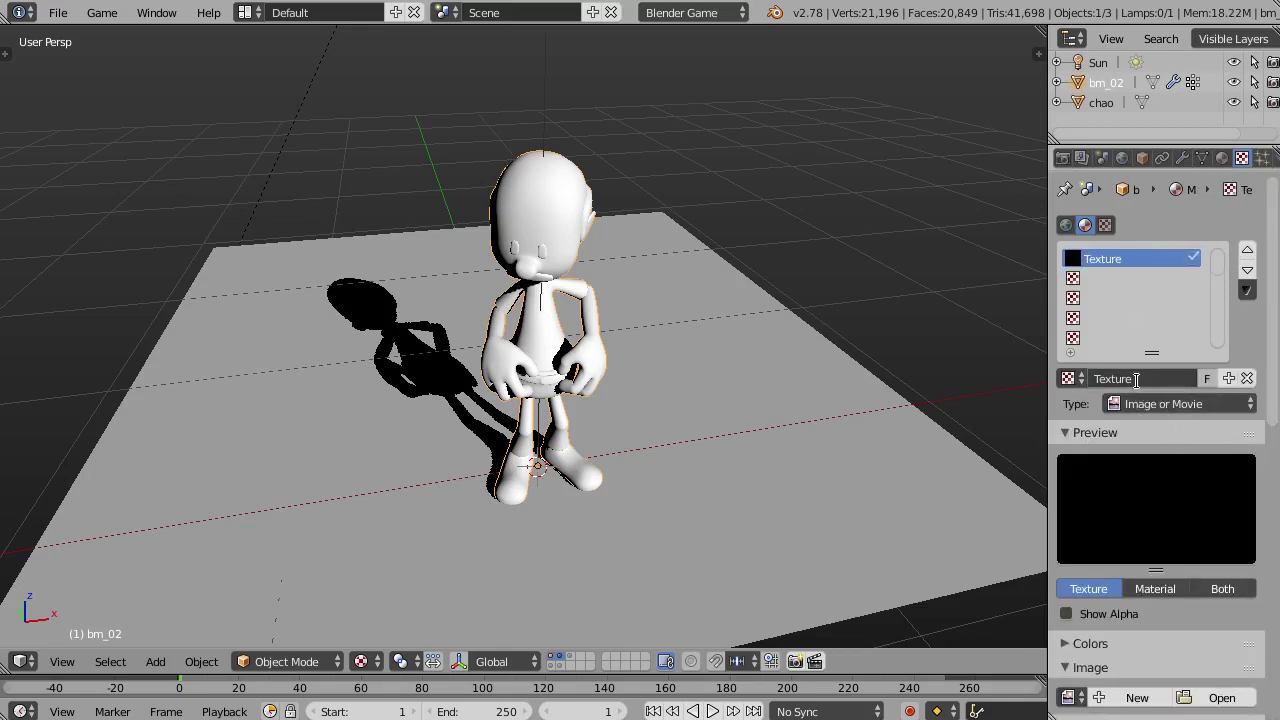
click(1136, 379)
text(sombra0)
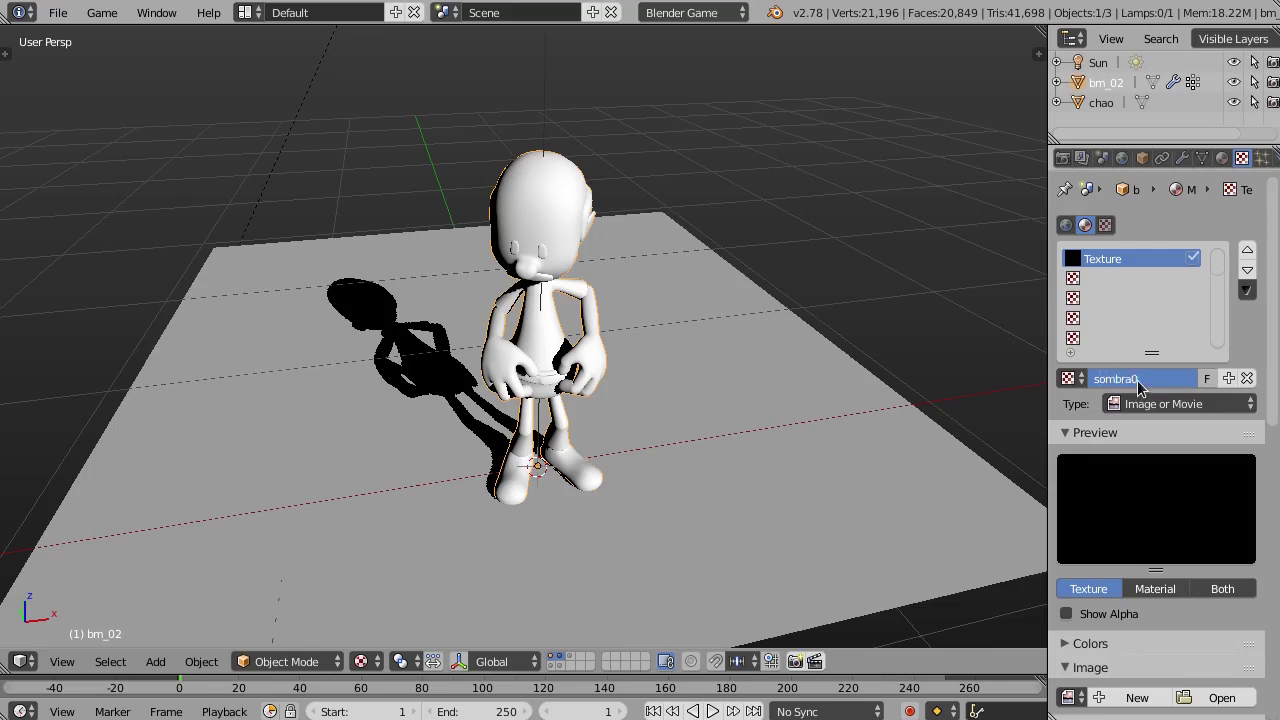
key(Return)
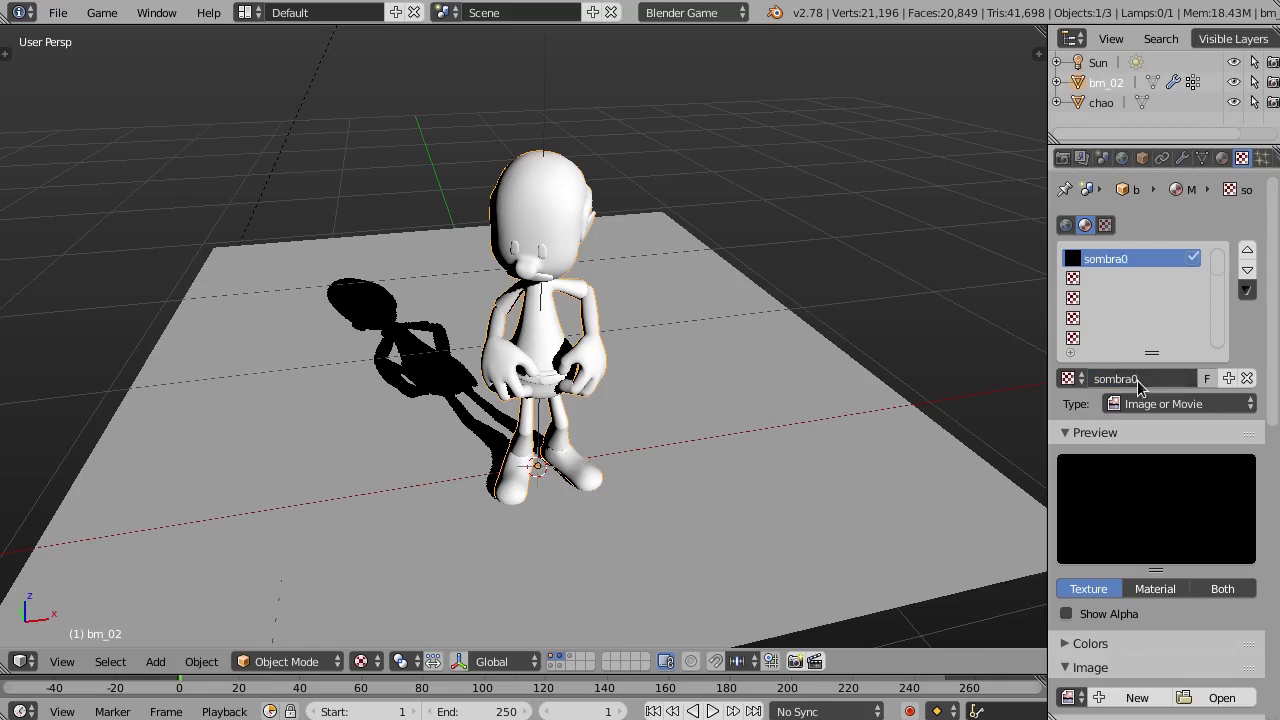
Load shadow20.png from the textures folder into sombra0, browsing with thumbnails.
click(1222, 698)
click(303, 132)
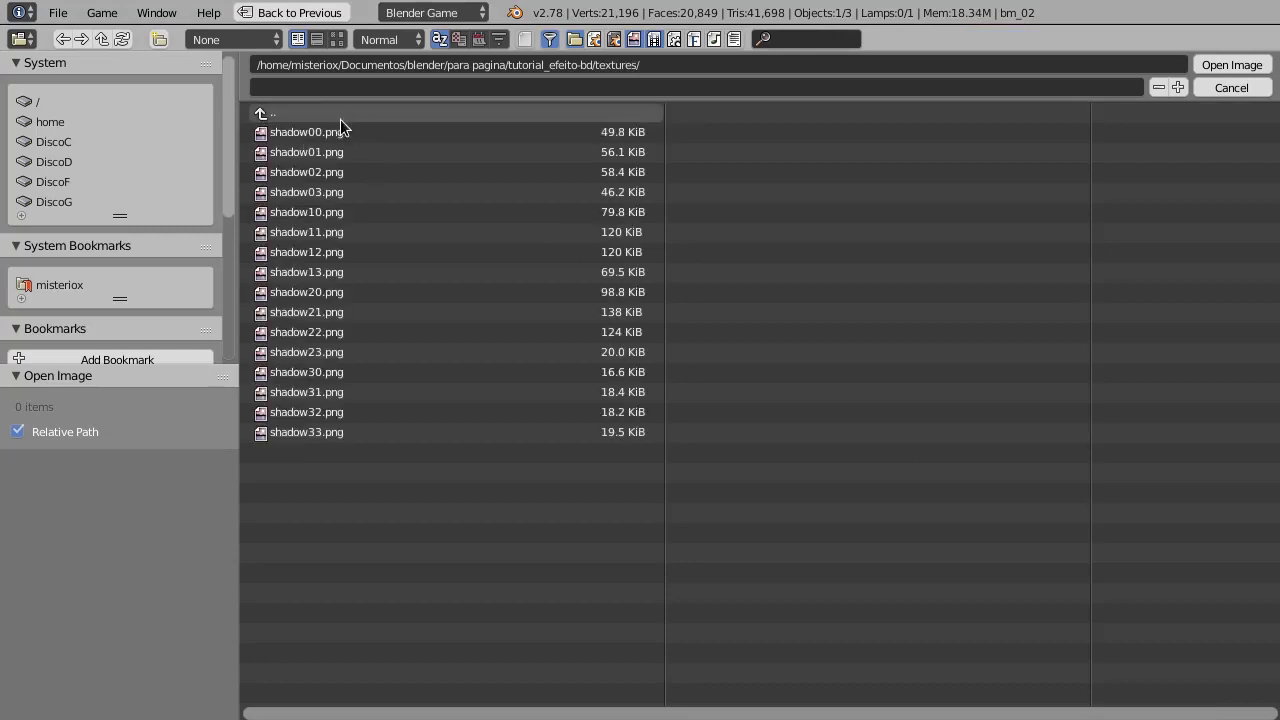
click(337, 39)
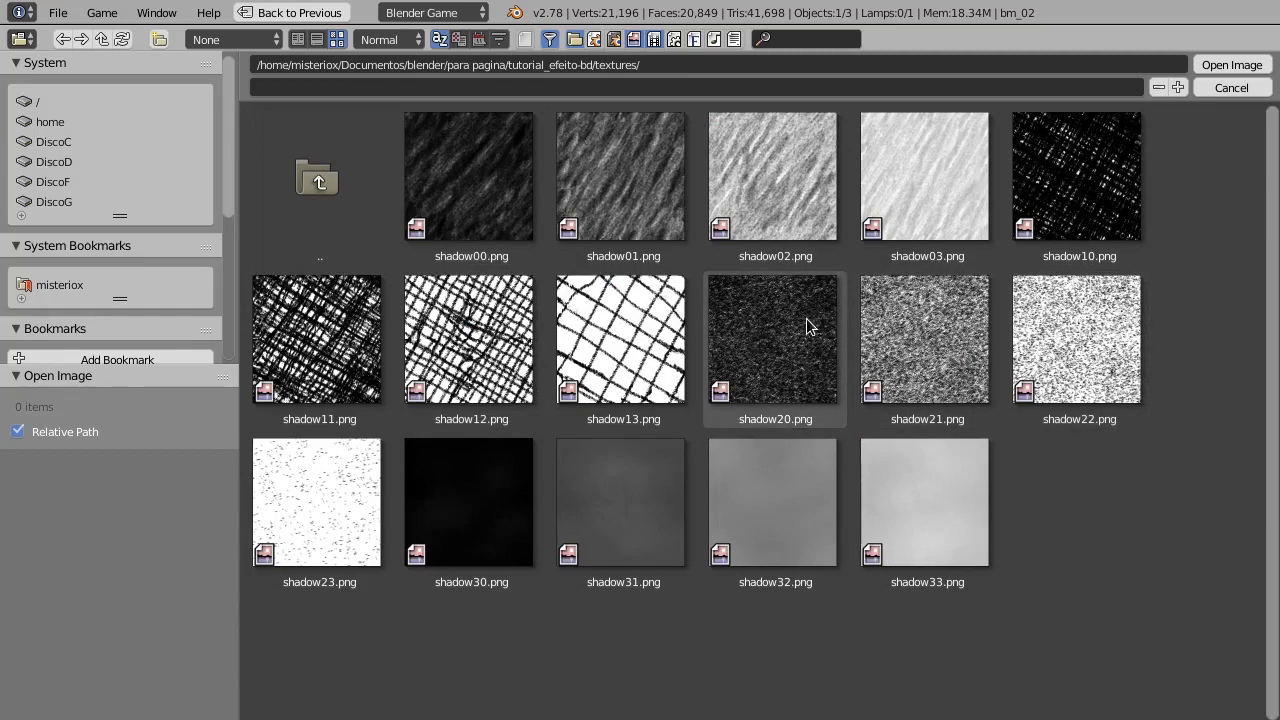
double_click(789, 350)
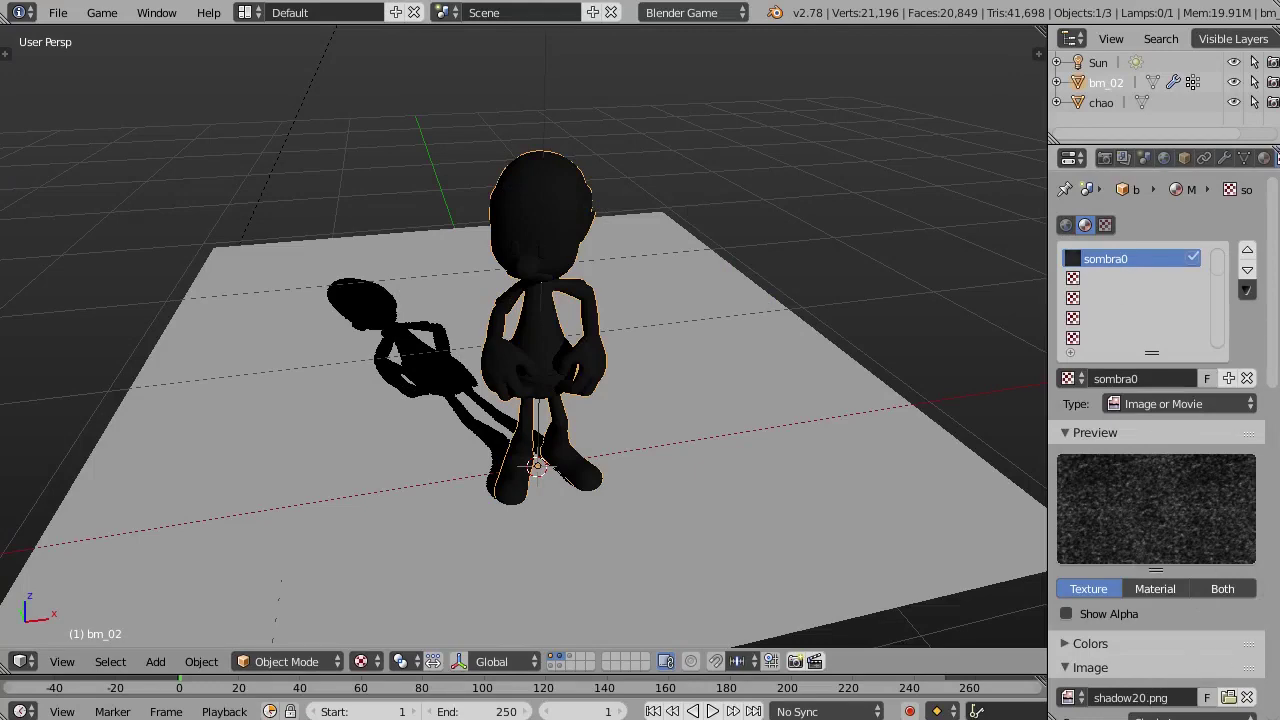
scroll(1276, 320, down, 3)
scroll(1276, 360, down, 2)
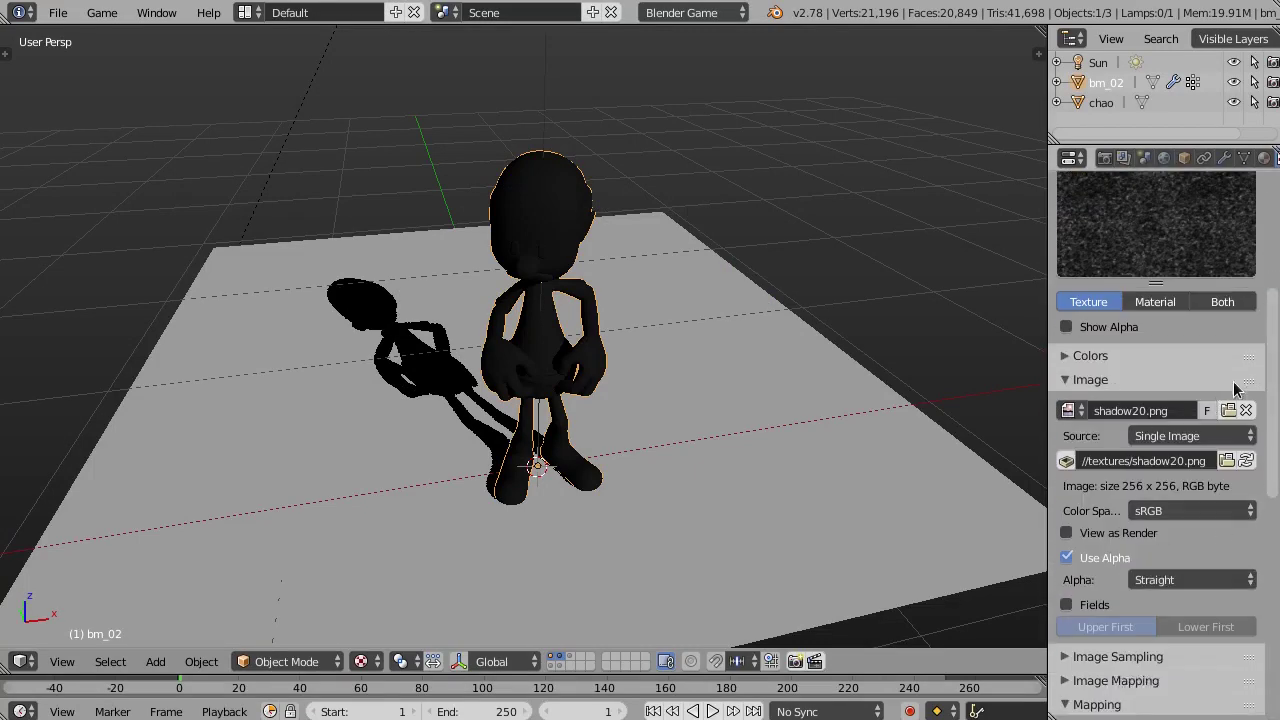
scroll(1276, 400, up, 5)
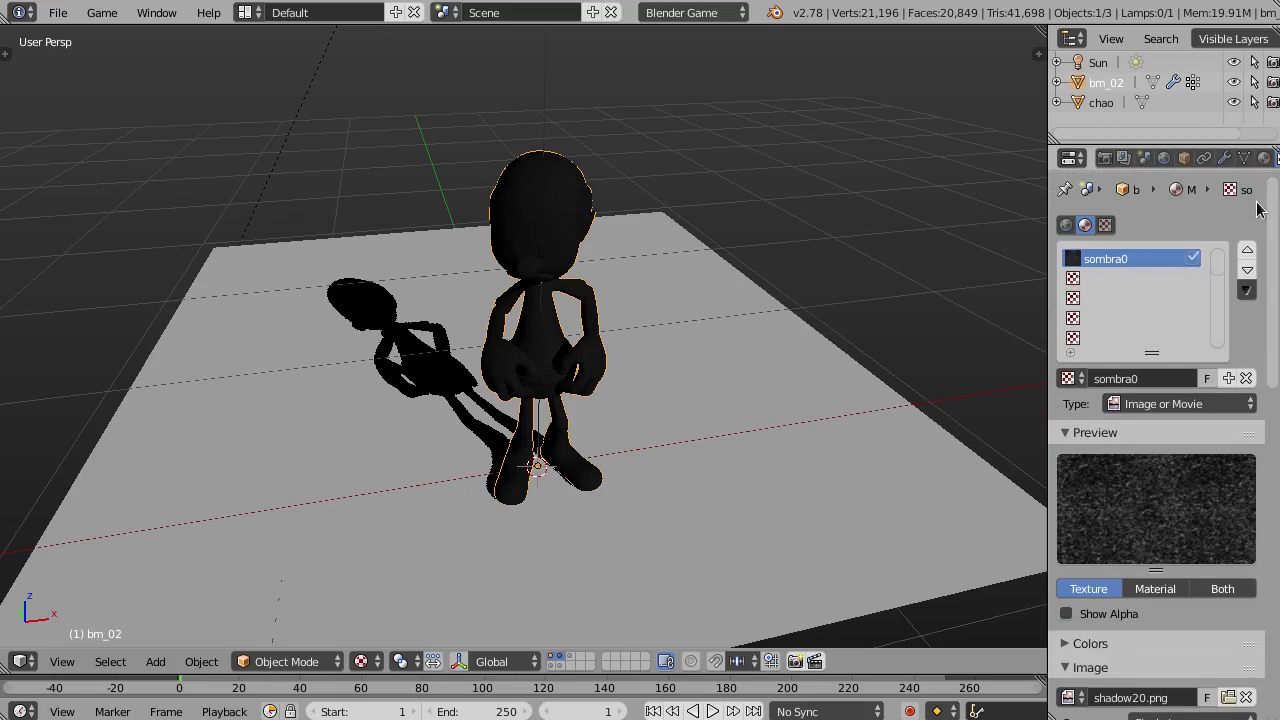
Copy the texture as sombra1 and load shadow21.png into it.
click(1229, 379)
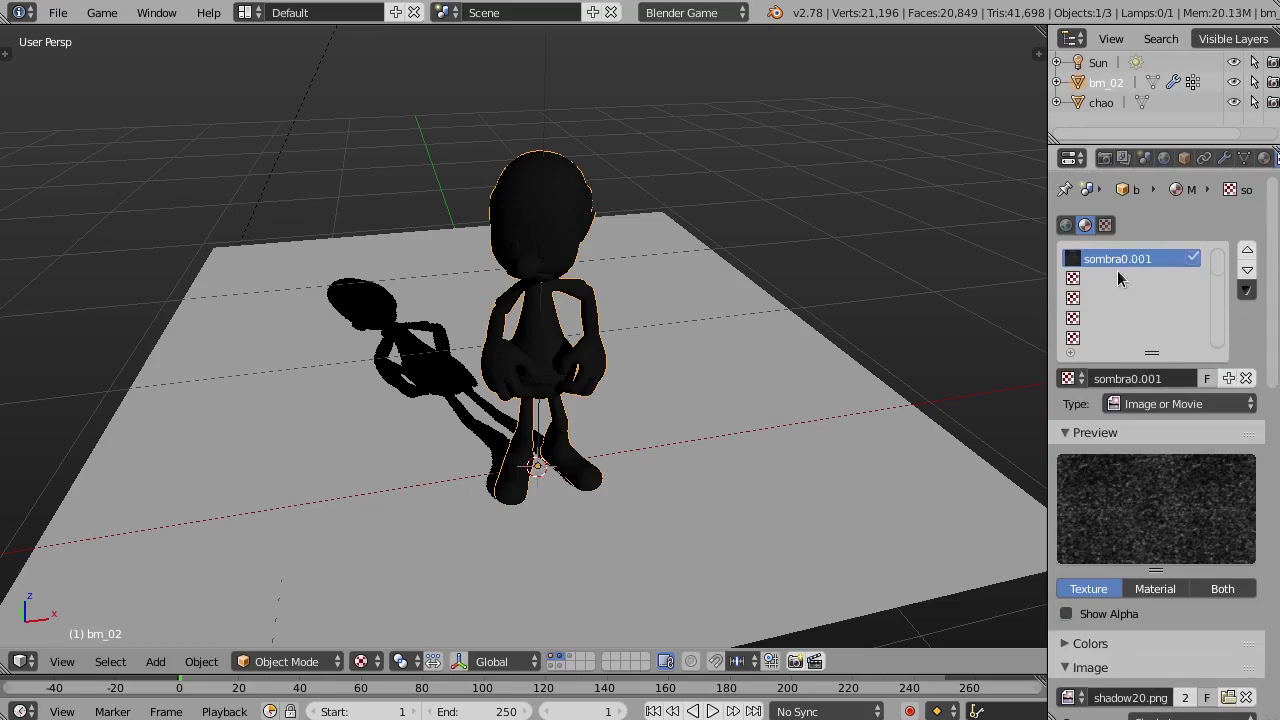
click(1143, 379)
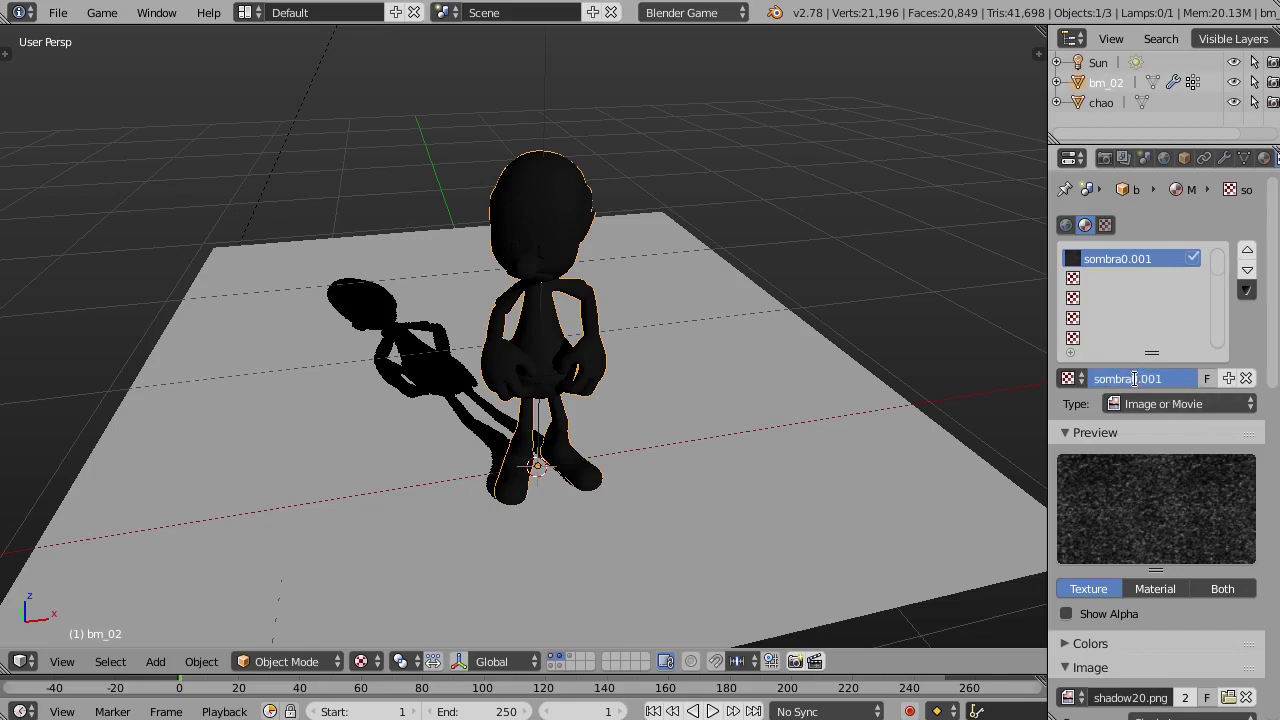
drag(1134, 378, 1171, 377)
text(1)
key(Return)
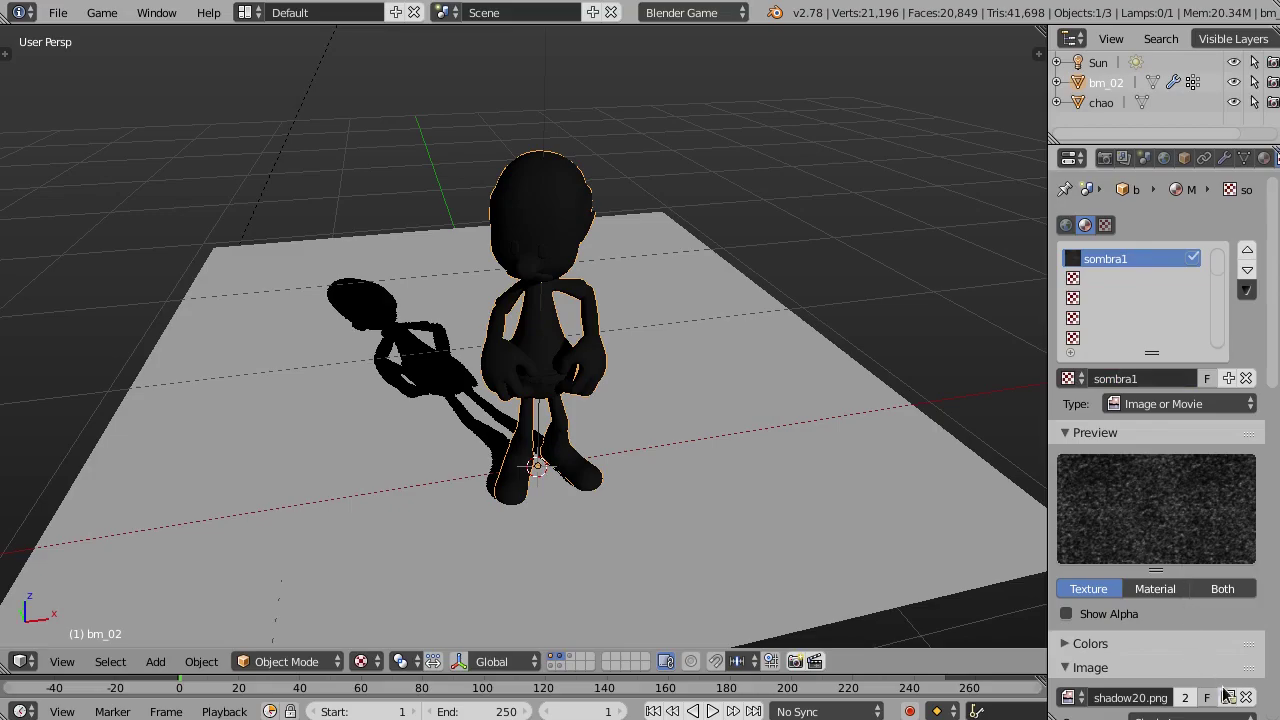
click(1228, 697)
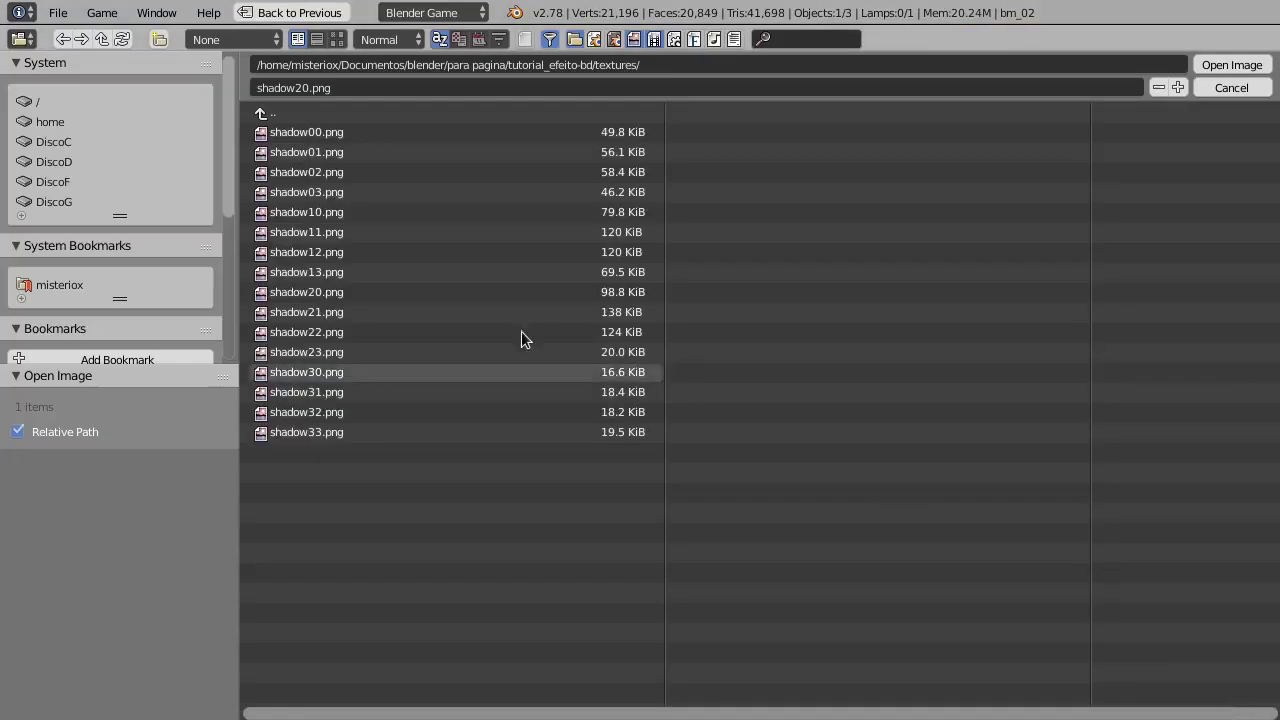
double_click(326, 316)
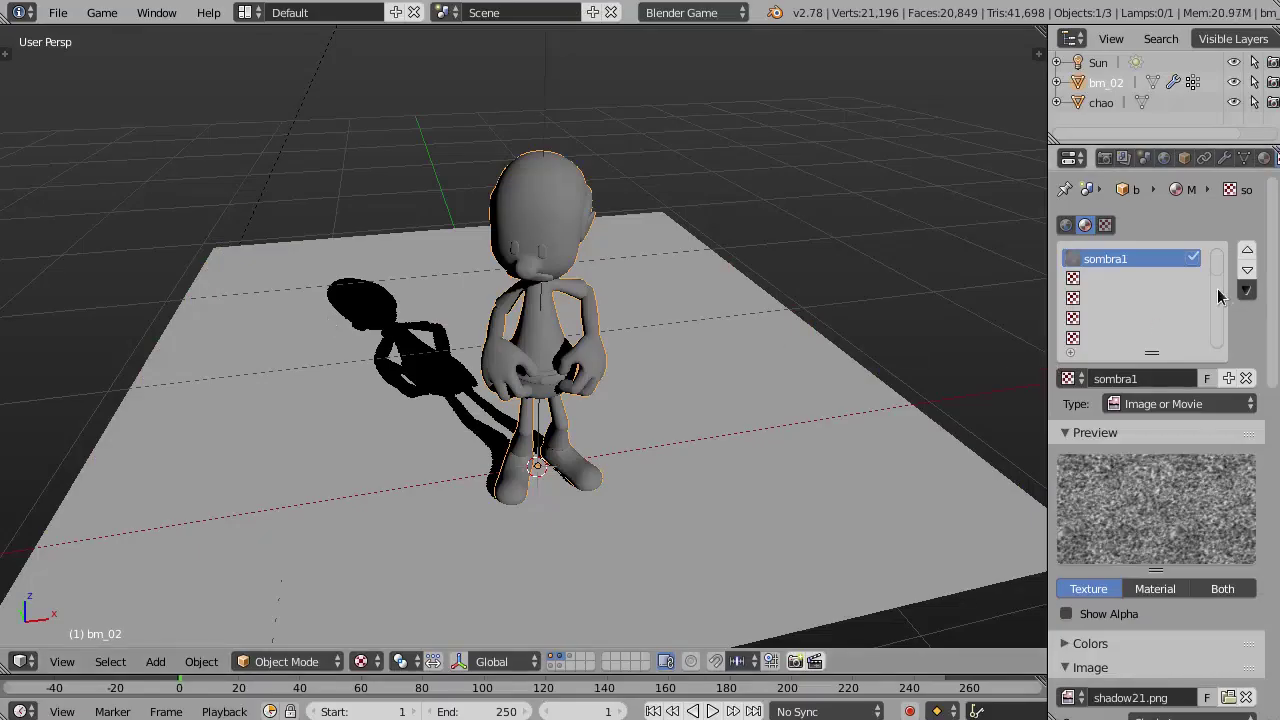
Copy the texture as sombra2 and load shadow22.png into it.
click(1140, 378)
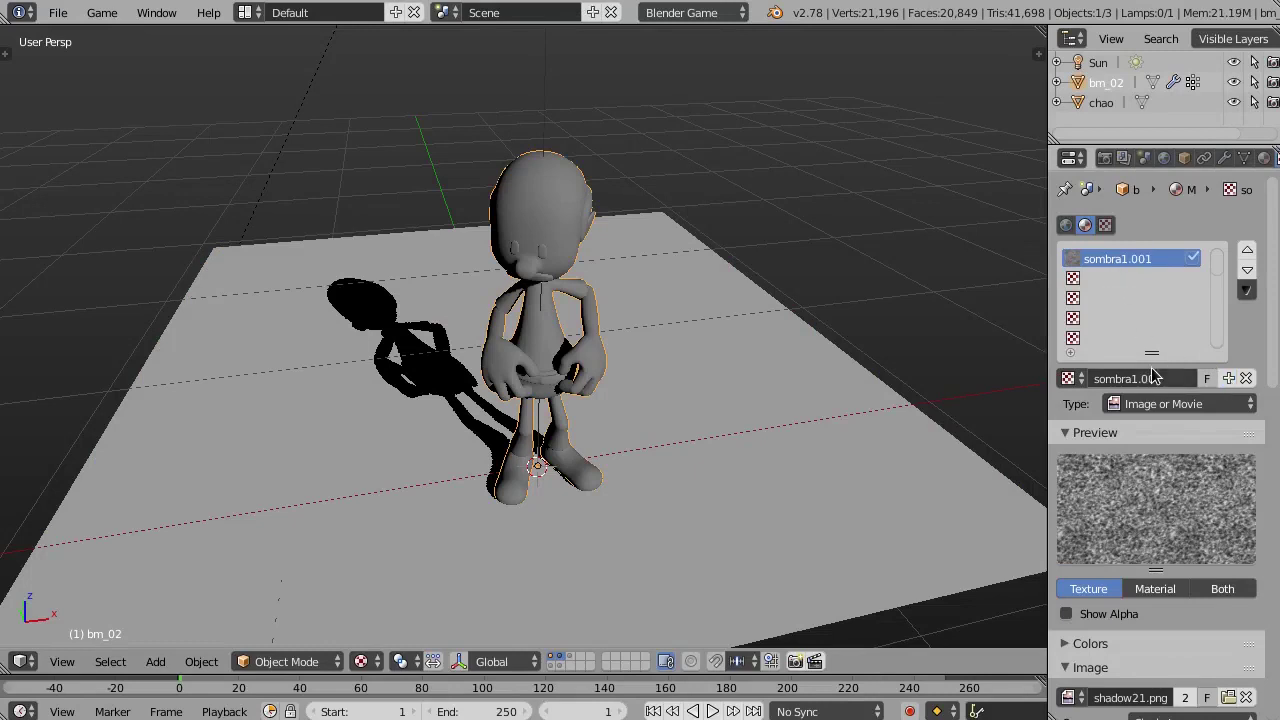
drag(1131, 378, 1204, 380)
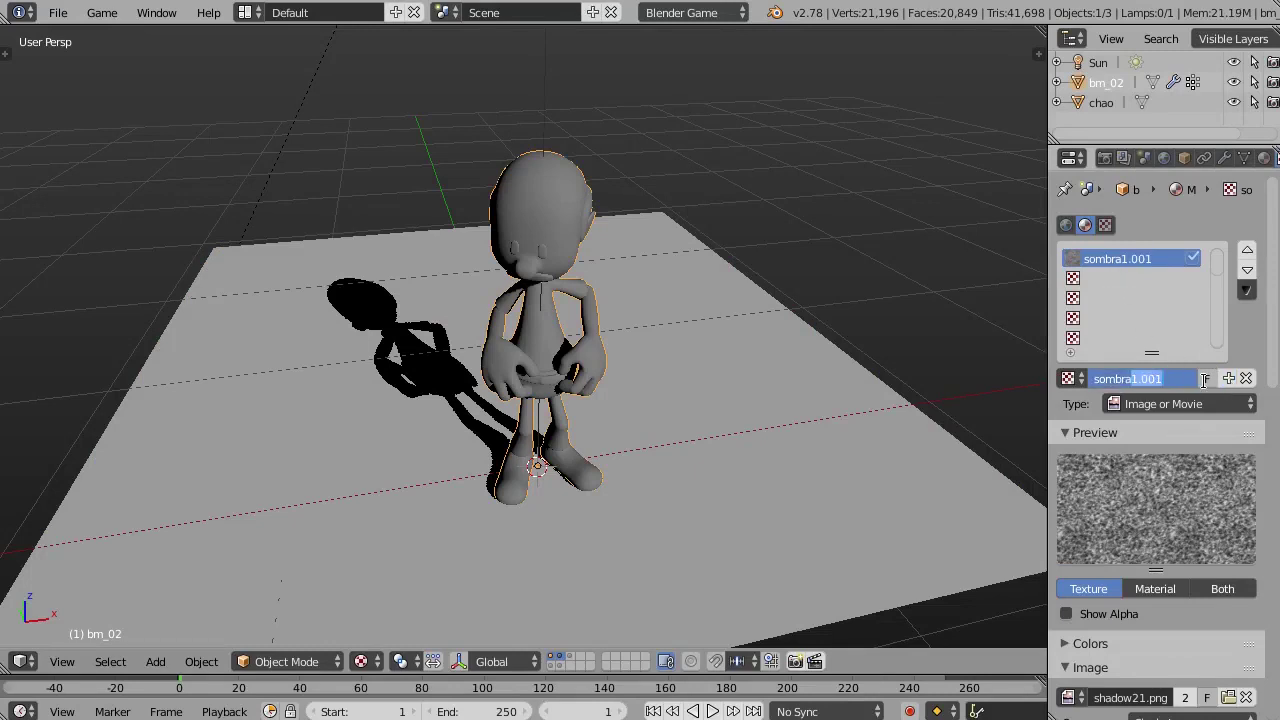
text(2)
key(Return)
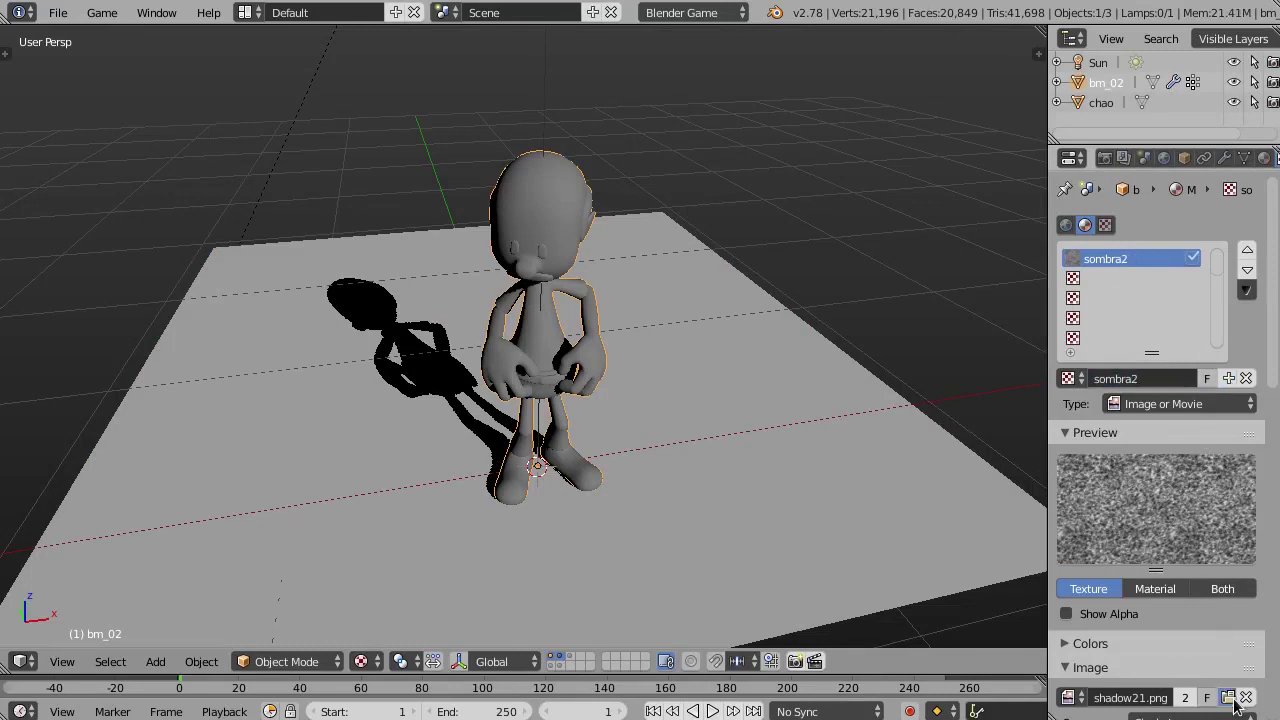
click(1234, 703)
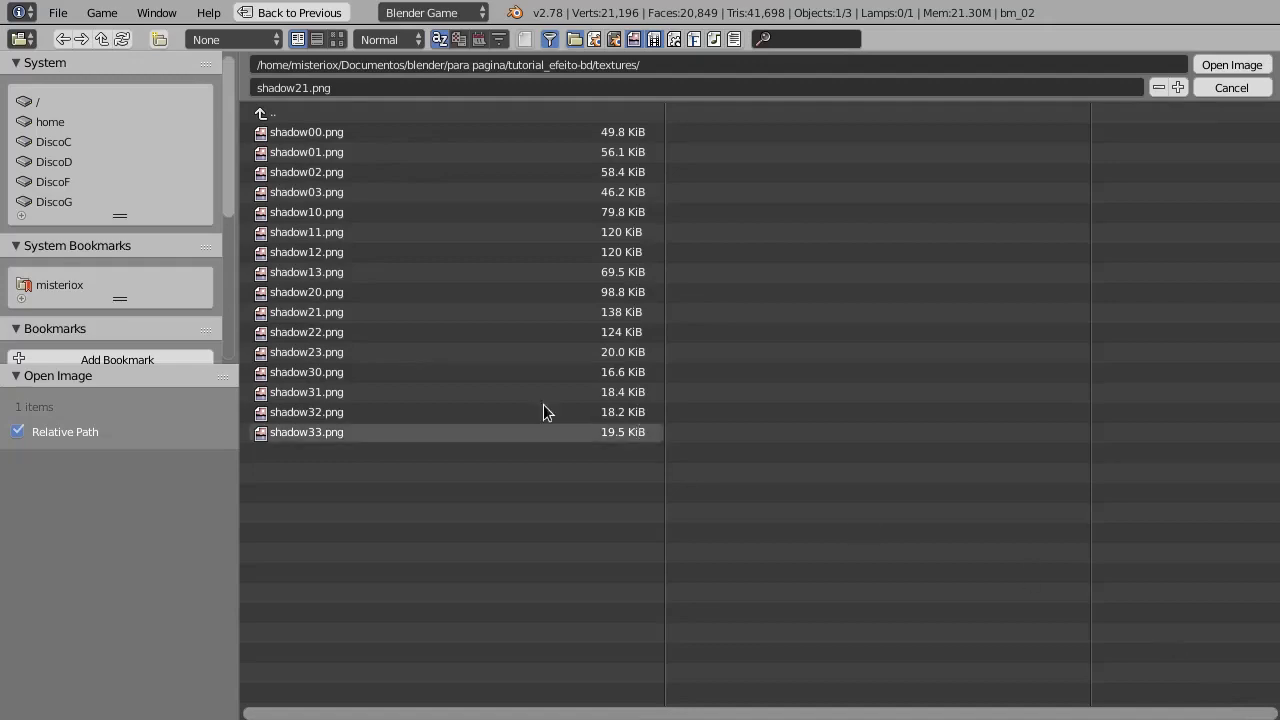
double_click(328, 335)
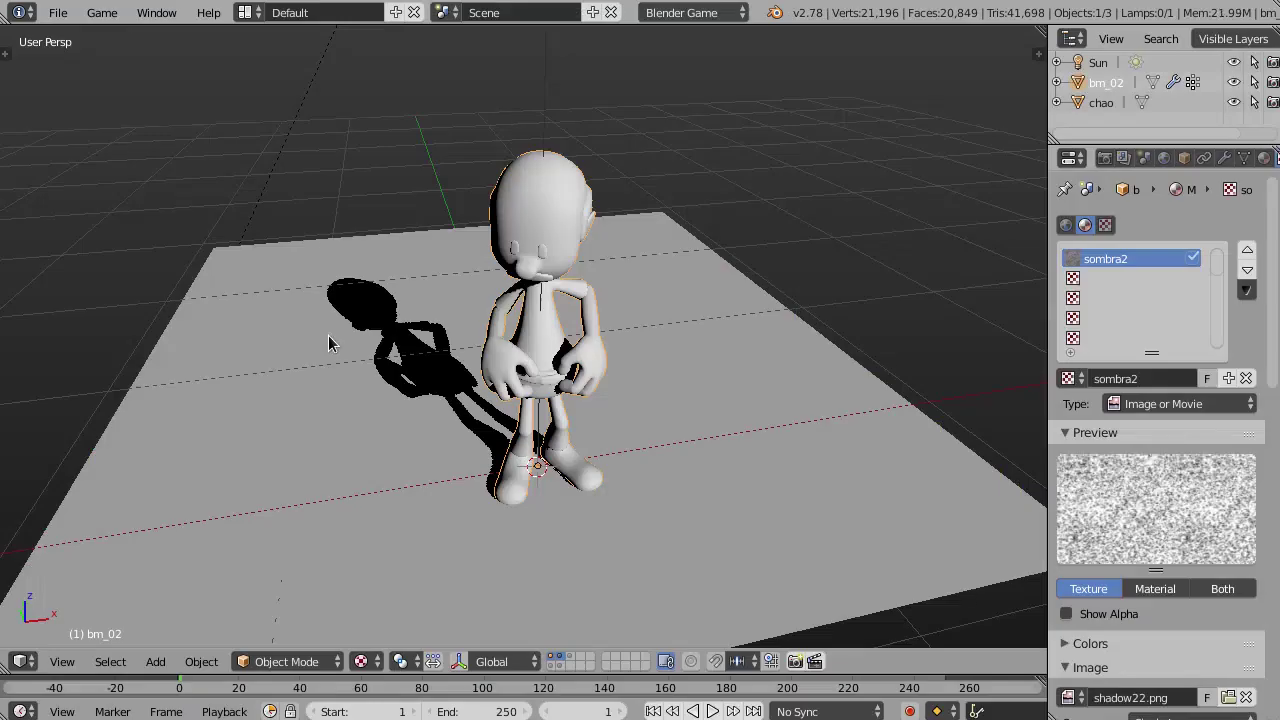
Create sombra3 with shadow23.png, then unlink it to leave the slot empty.
click(1229, 378)
click(1124, 379)
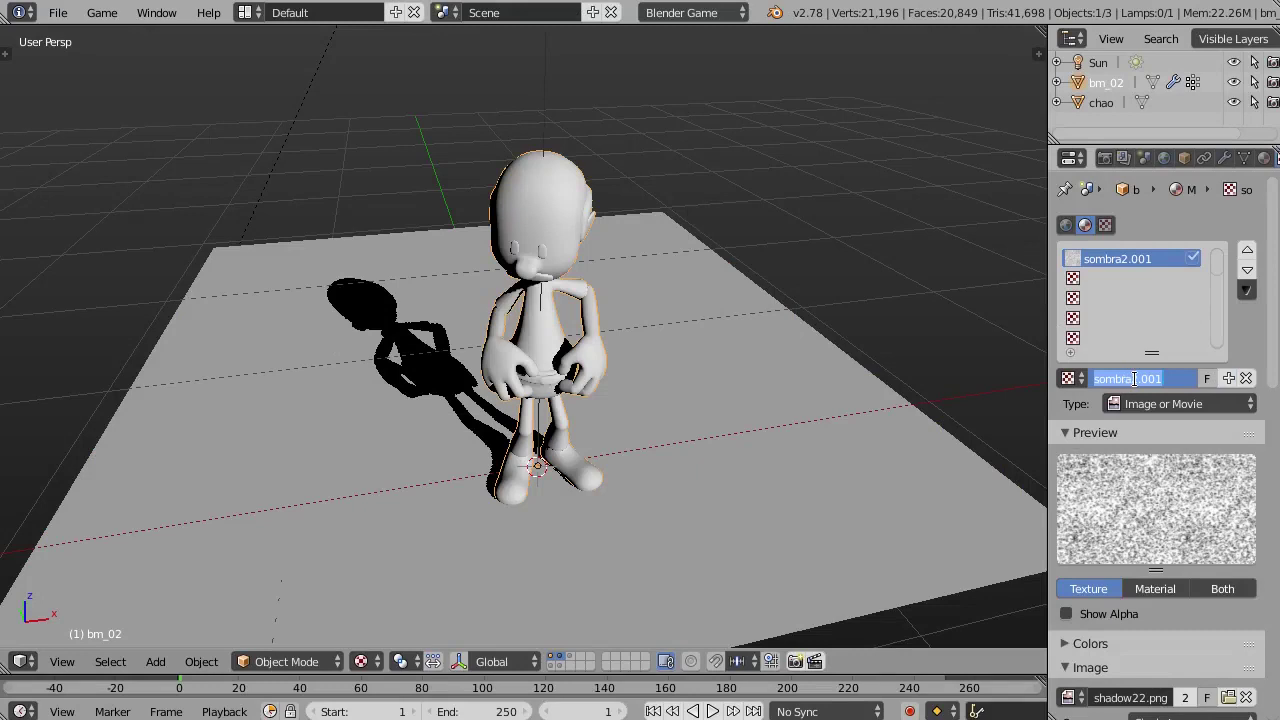
drag(1128, 378, 1187, 376)
text(3)
key(Return)
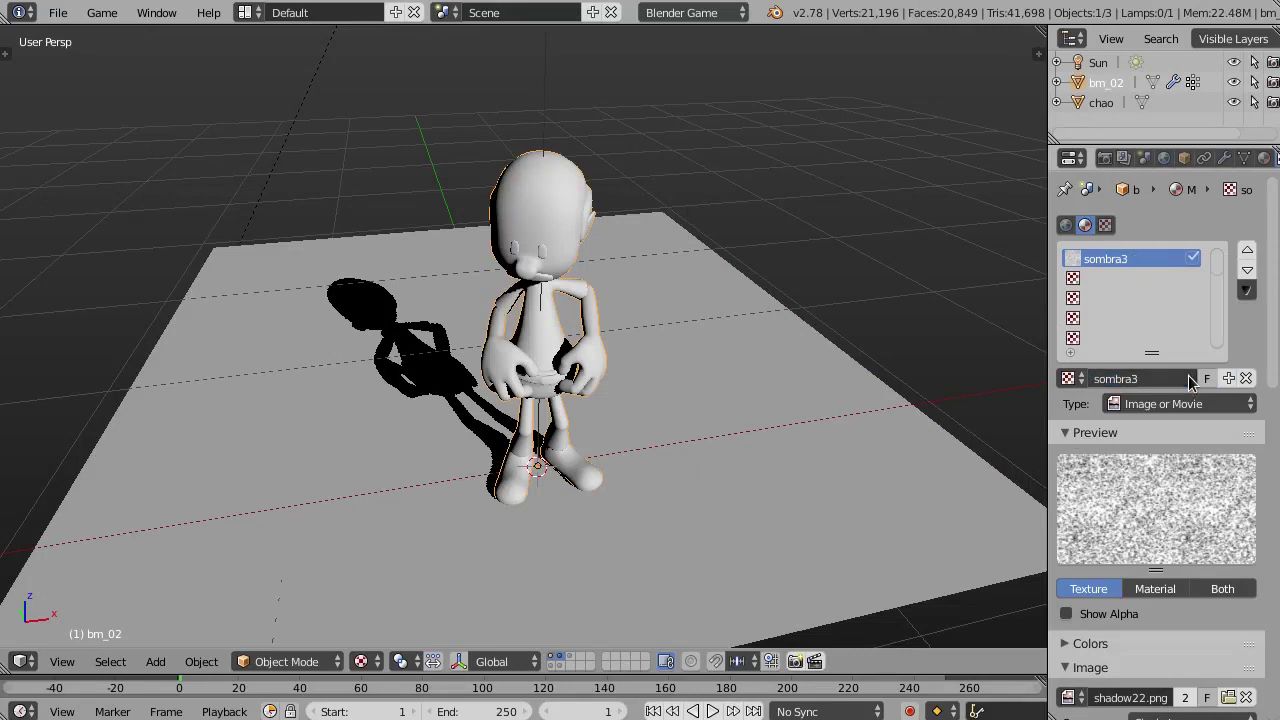
click(1229, 698)
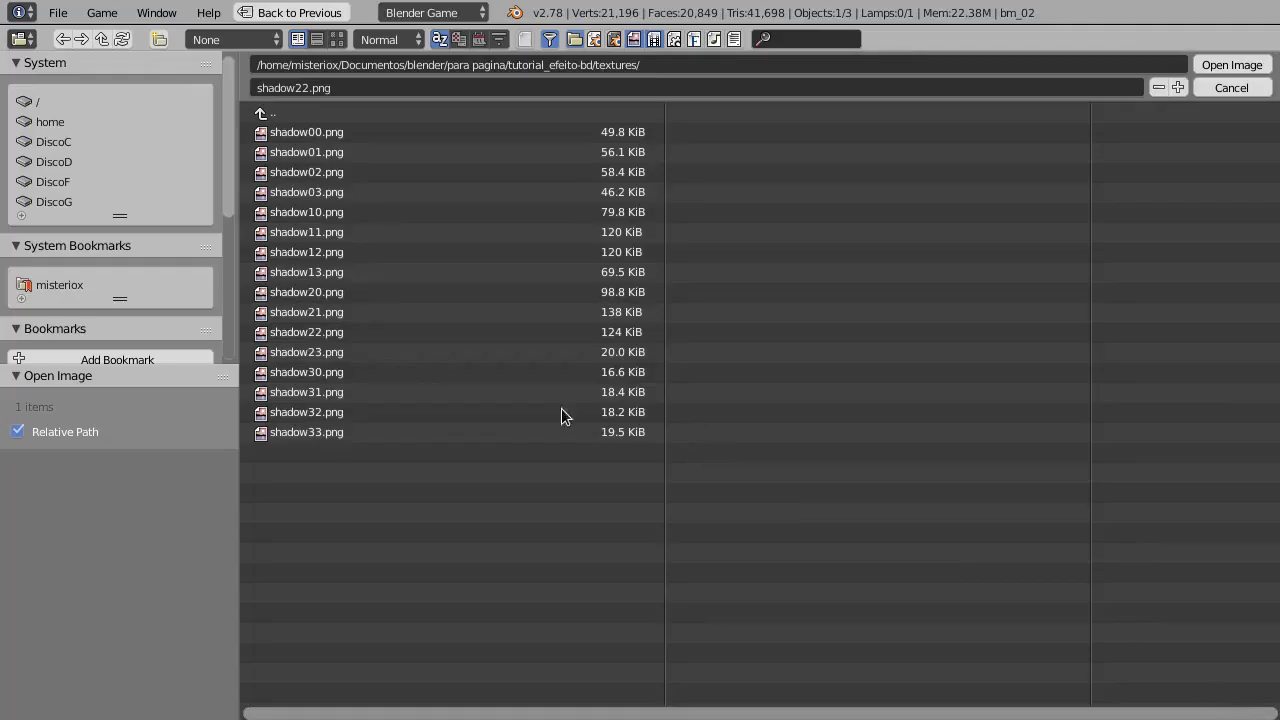
double_click(345, 350)
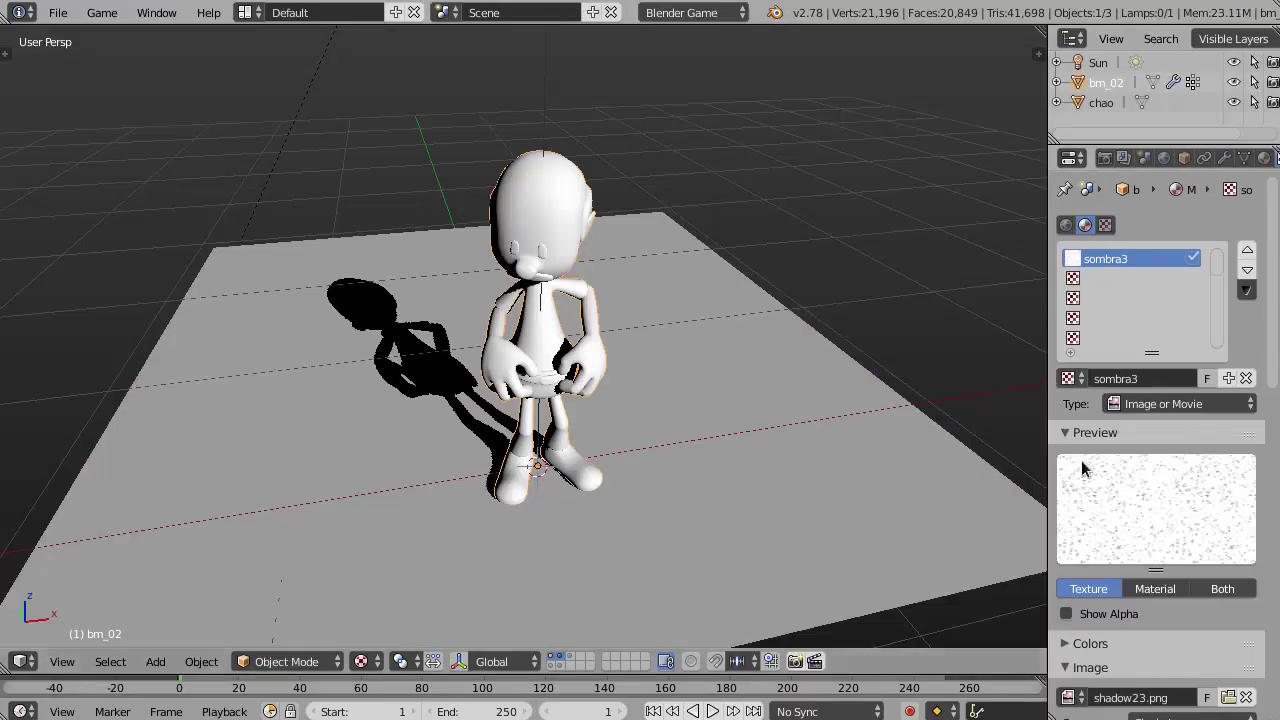
click(1245, 379)
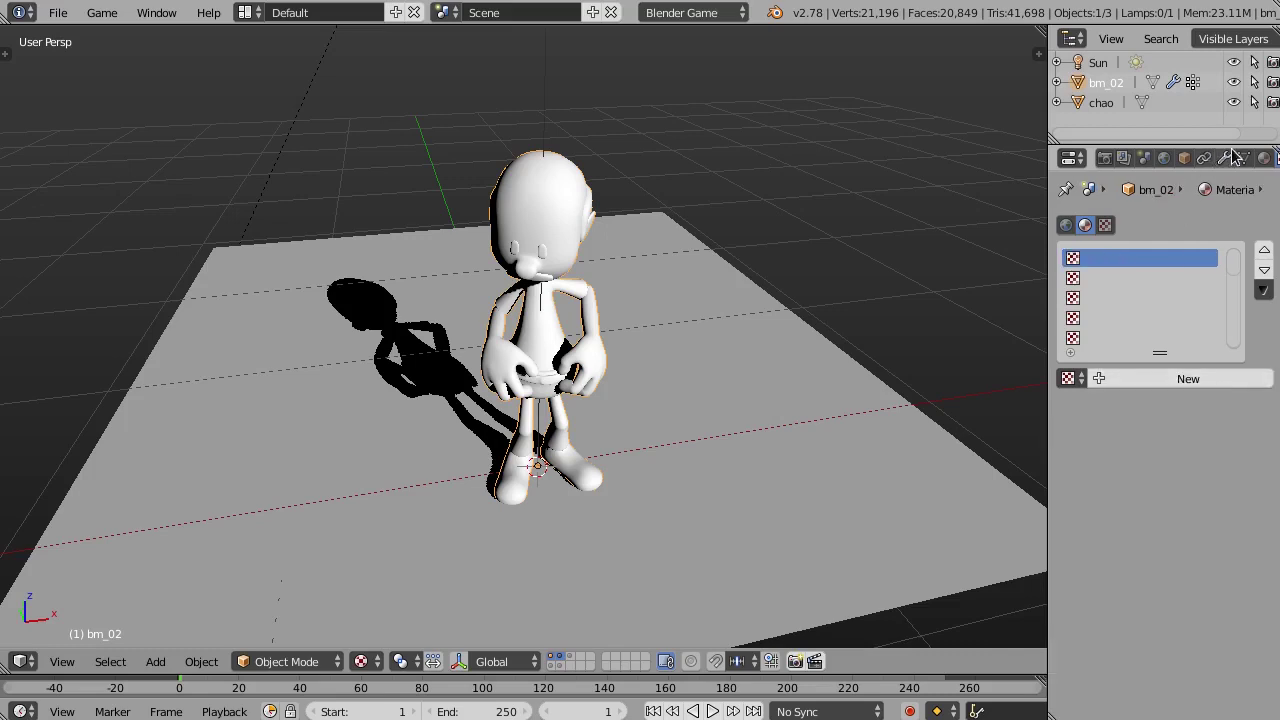
Turn on Use Nodes for bm_02's material, turning the character black.
click(1264, 159)
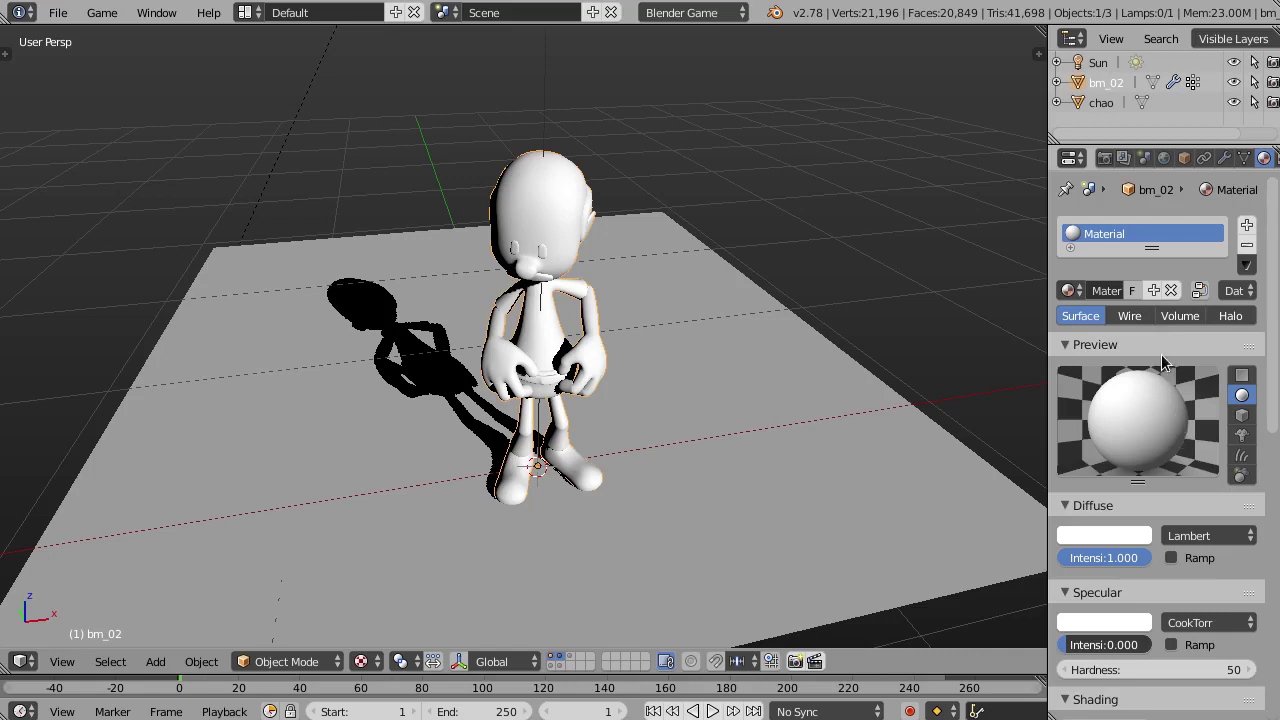
click(1201, 293)
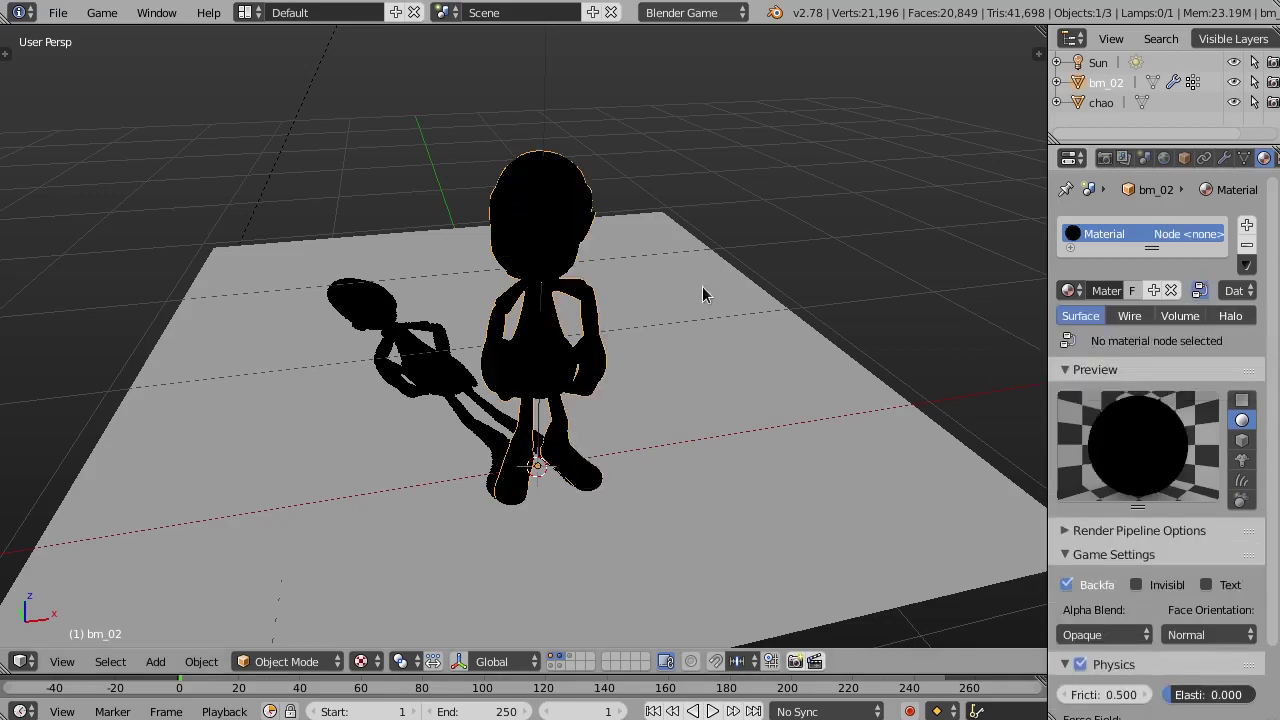
middle_drag(587, 330, 550, 265)
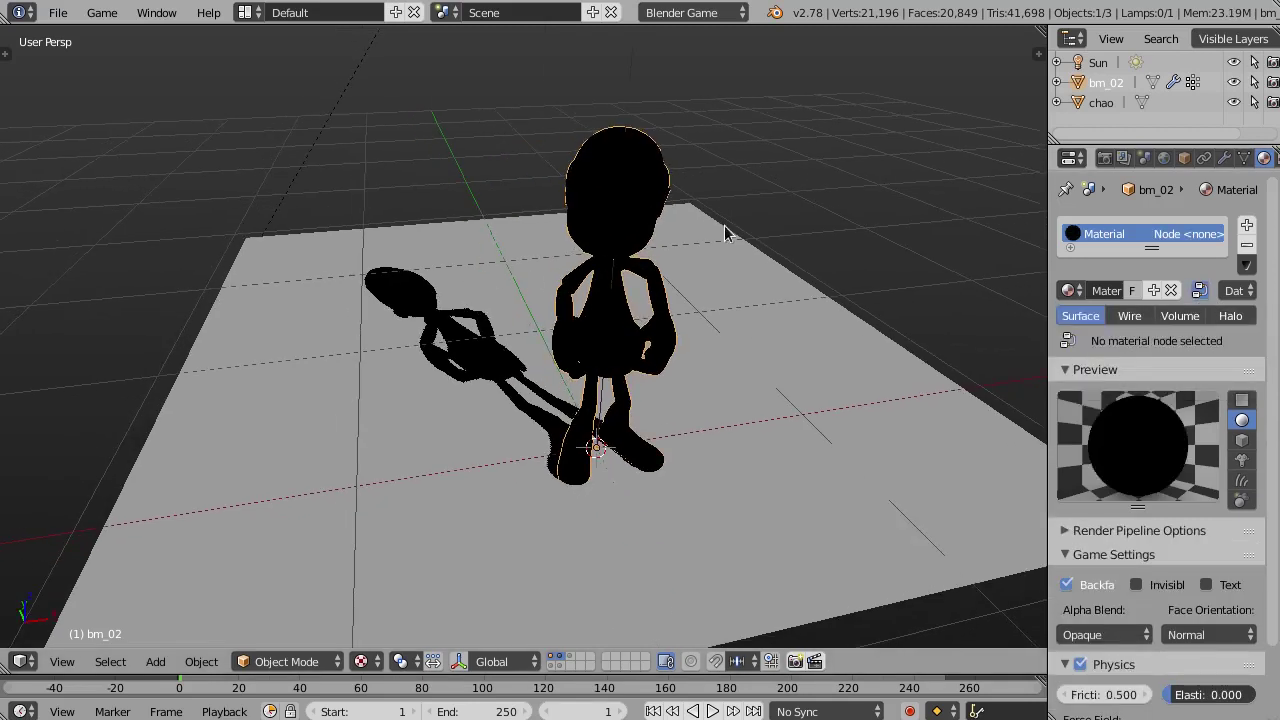
Split the 3D view into two side-by-side views and zoom in on the character.
drag(1040, 46, 785, 125)
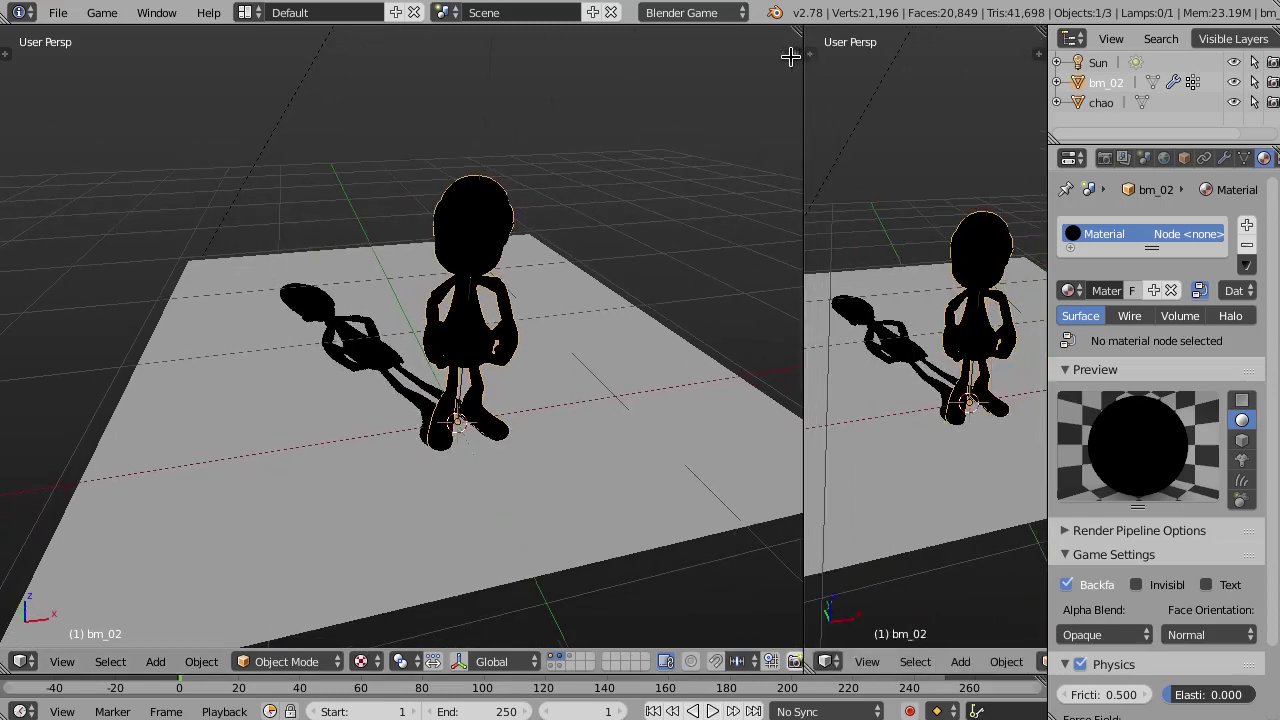
scroll(885, 188, up, 1)
scroll(908, 240, up, 1)
scroll(908, 196, up, 1)
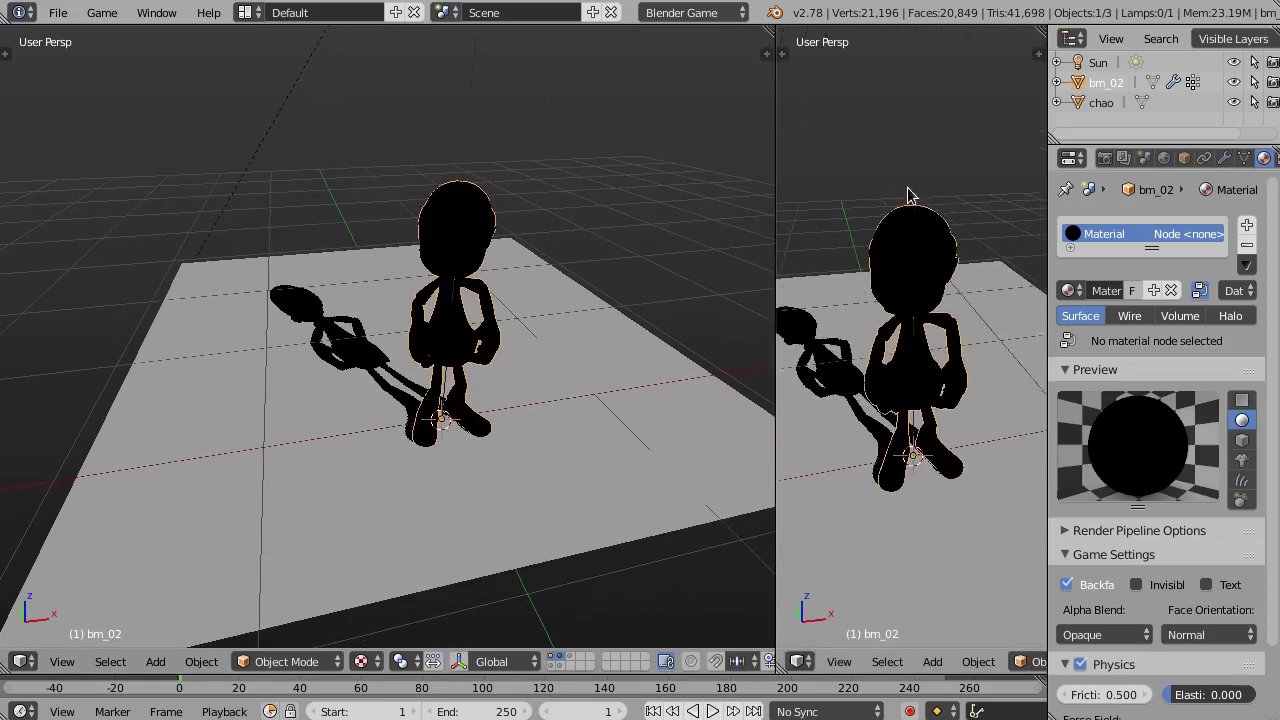
scroll(915, 200, up, 2)
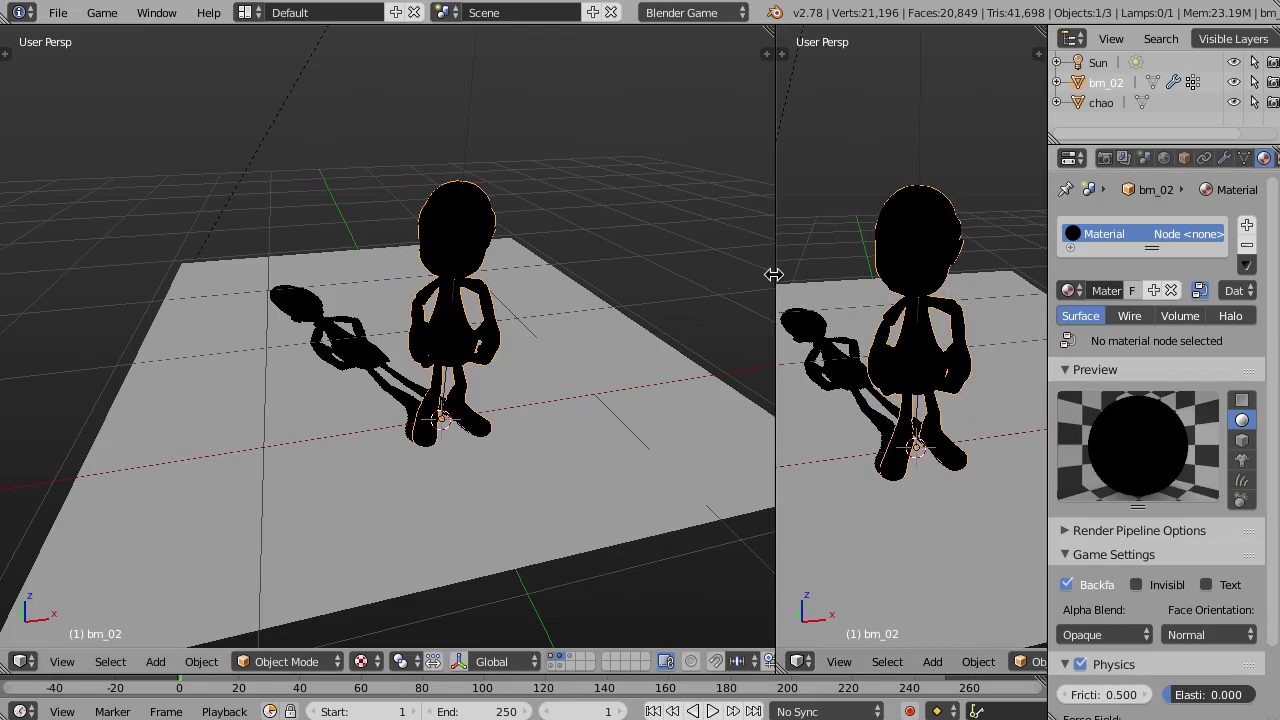
drag(774, 274, 789, 274)
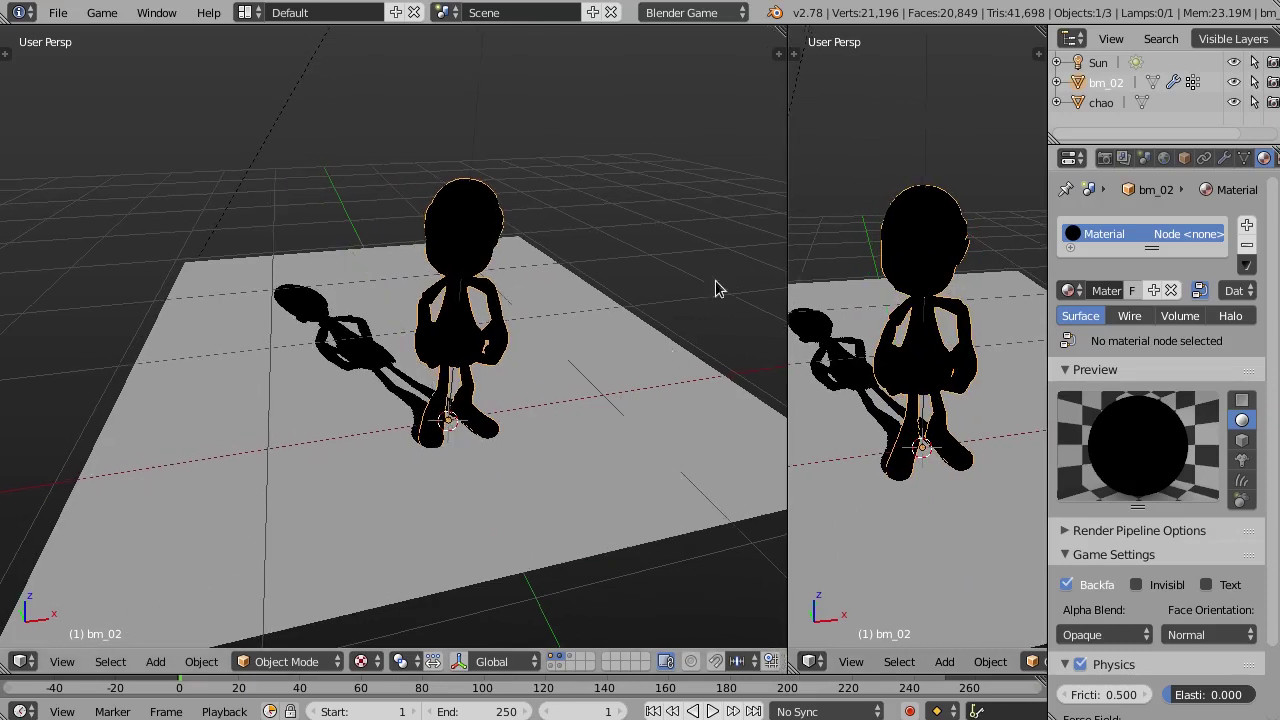
Turn the left area into the Node Editor and assign the existing 'Material' to the Material node.
click(22, 662)
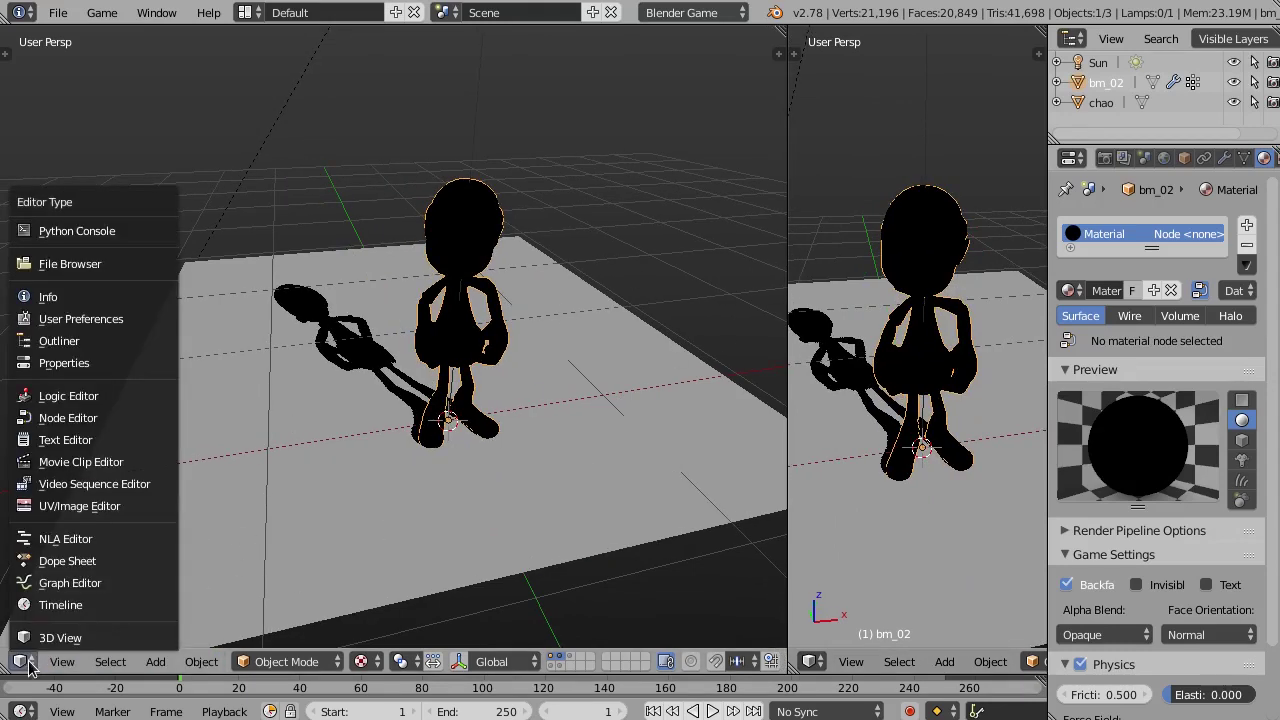
click(68, 418)
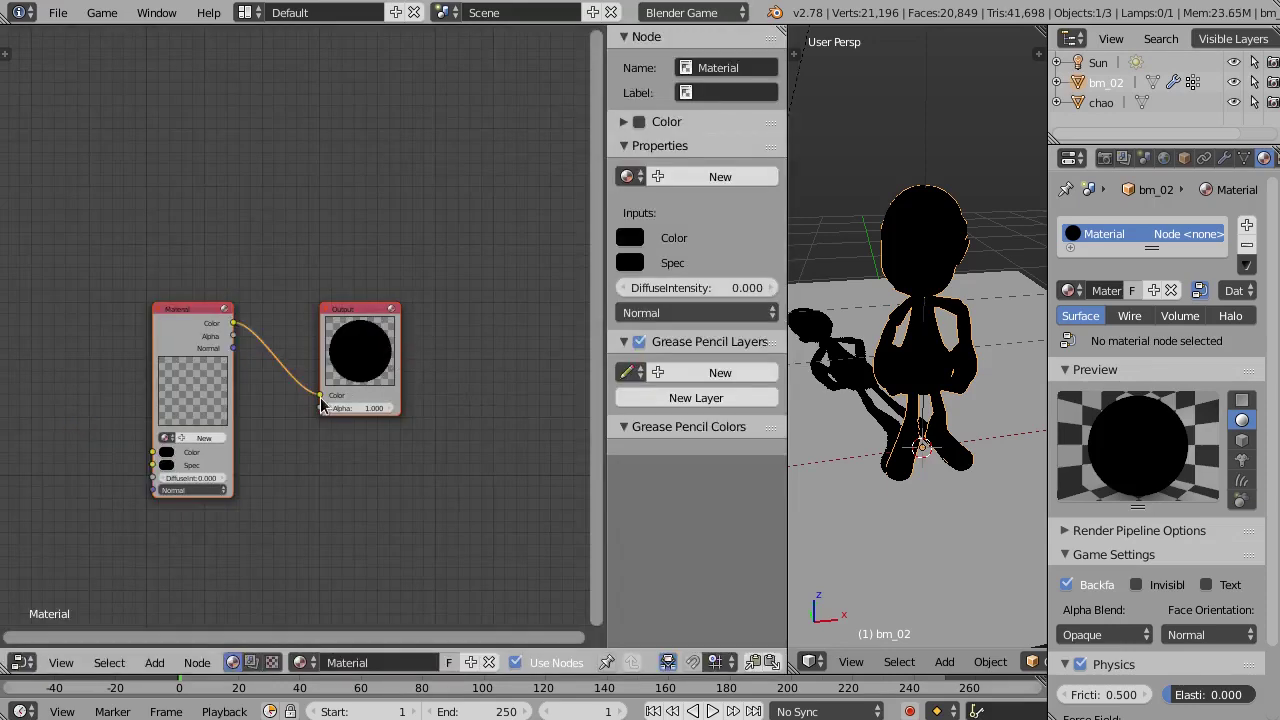
scroll(140, 432, up, 1)
scroll(140, 432, up, 2)
scroll(150, 400, up, 1)
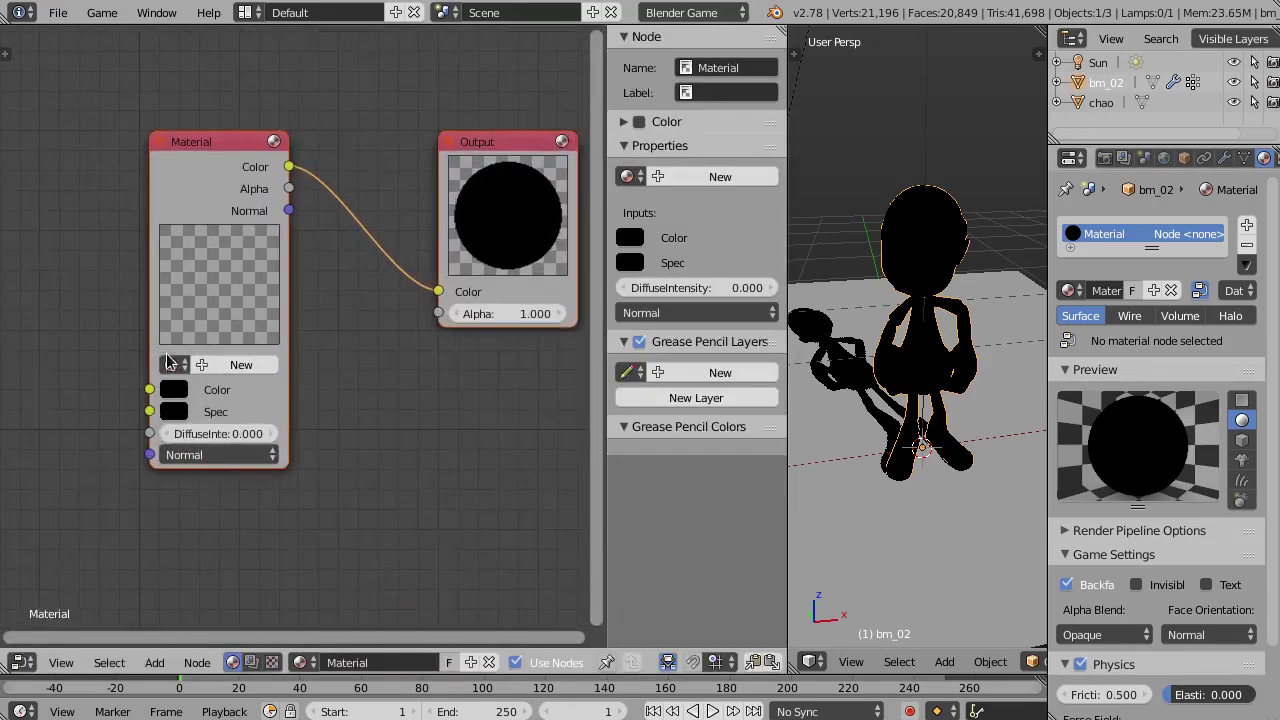
click(172, 365)
click(211, 397)
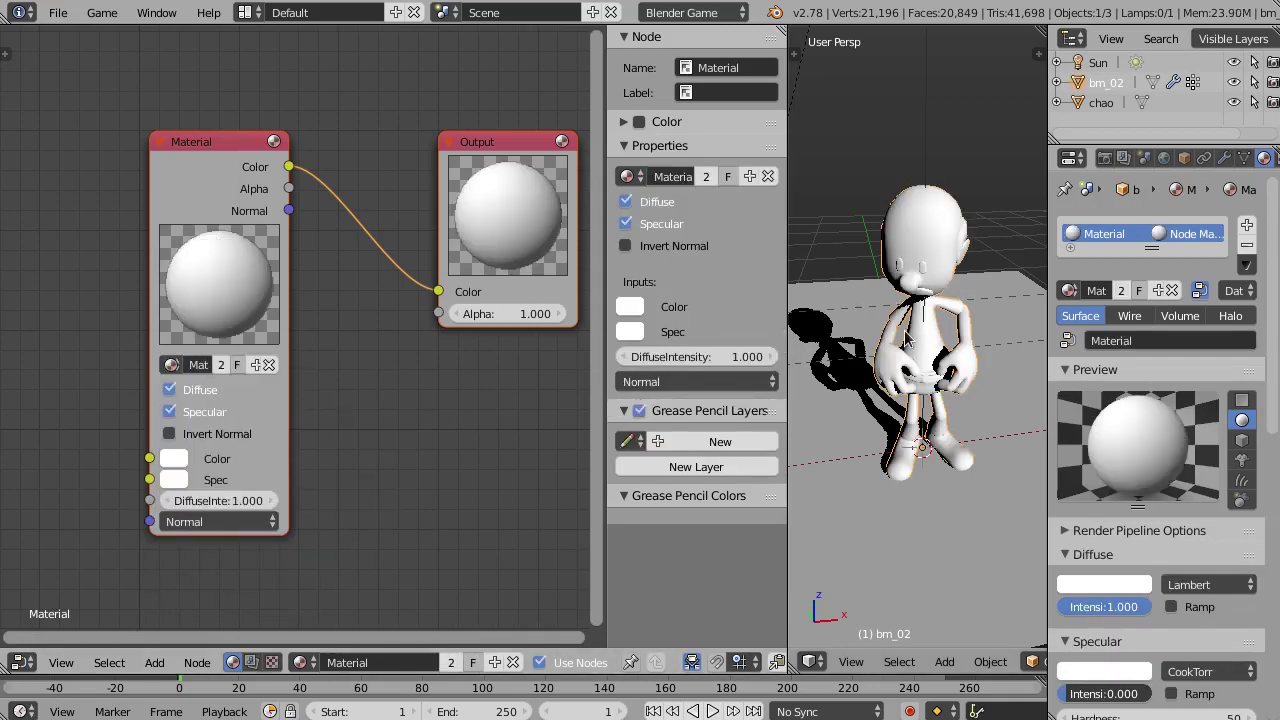
Hide the node sidebar and spread the nodes: Material far left, Output to the right.
middle_drag(797, 271, 860, 290)
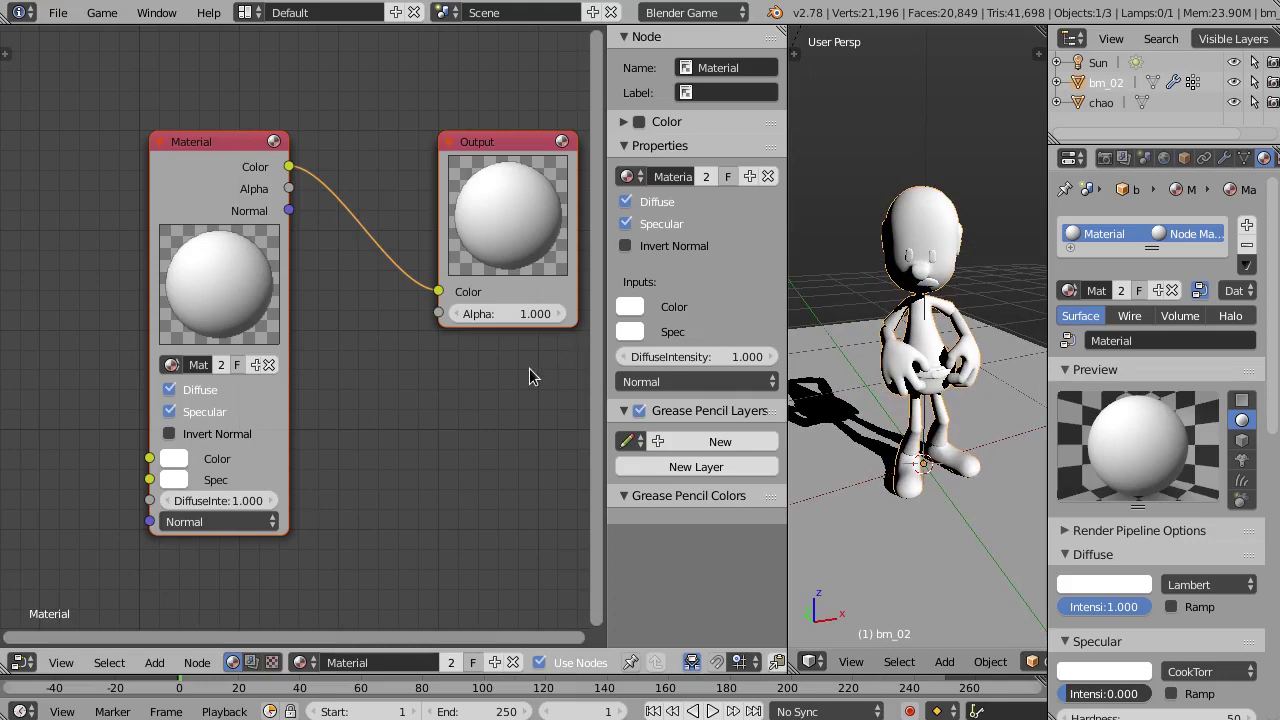
key(n)
scroll(528, 378, down, 1)
scroll(545, 410, down, 2)
scroll(510, 415, down, 1)
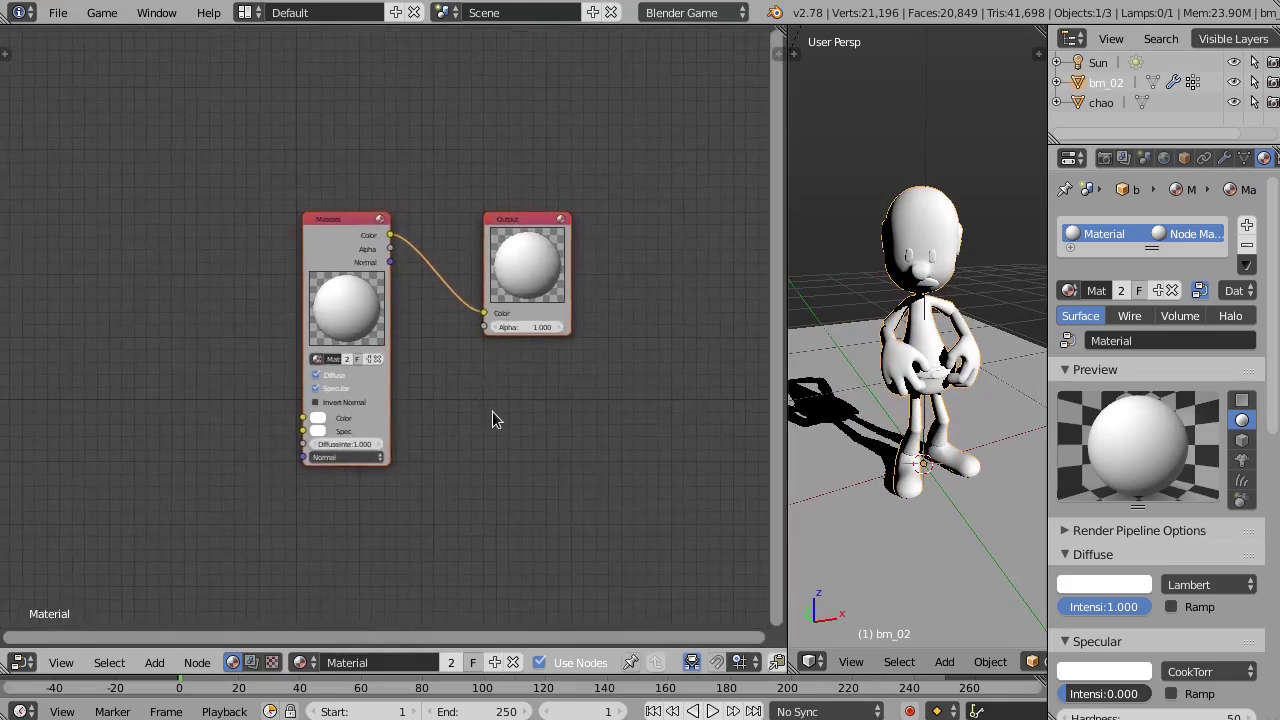
scroll(492, 411, down, 1)
drag(366, 252, 40, 205)
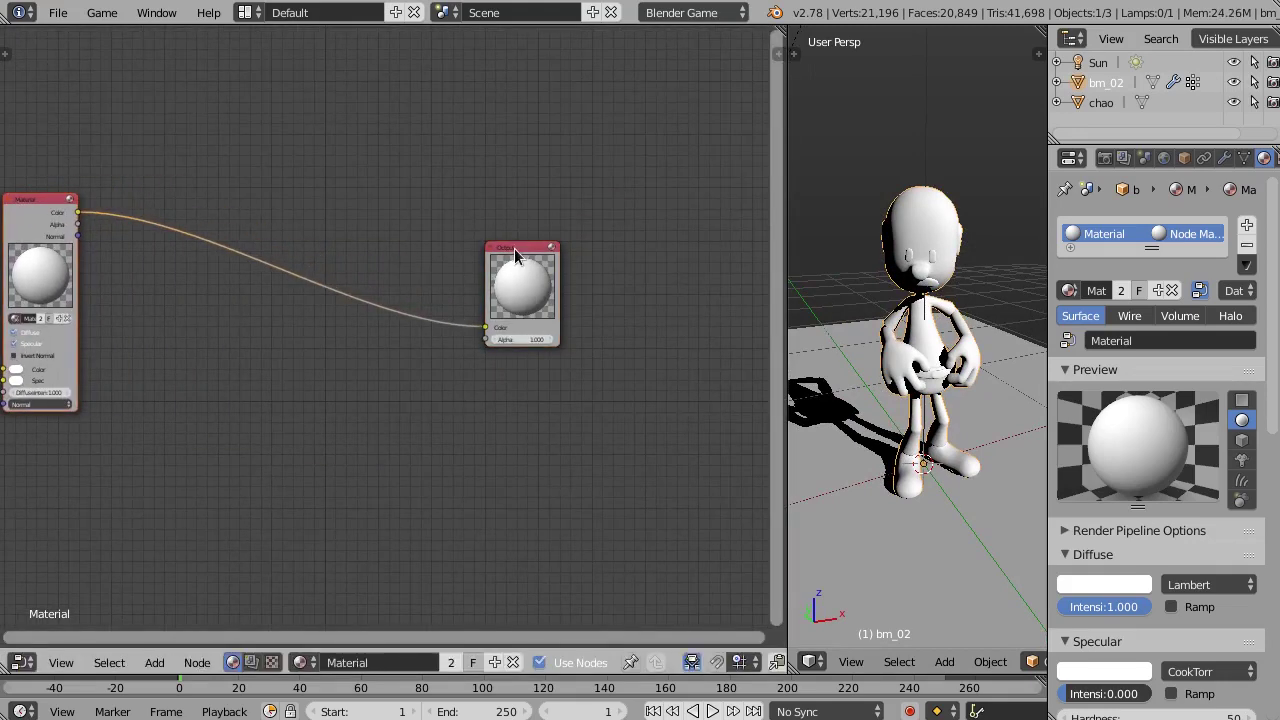
drag(515, 255, 711, 173)
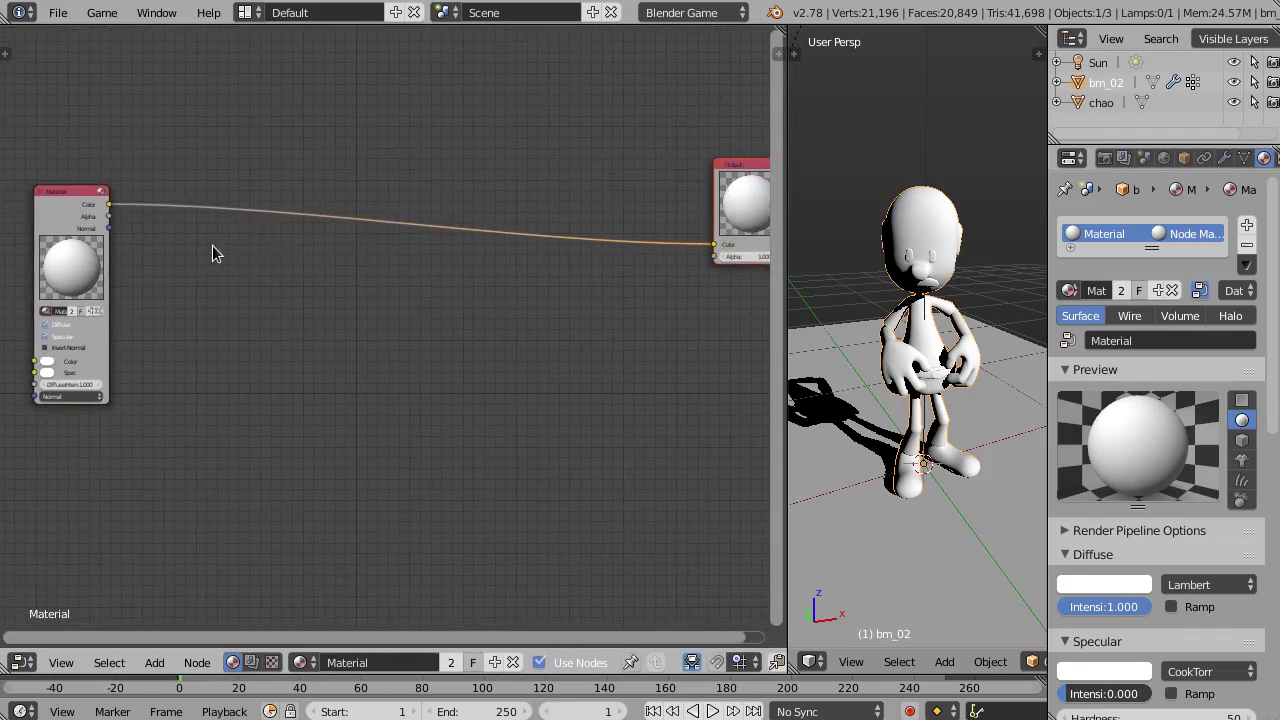
key(shift+a)
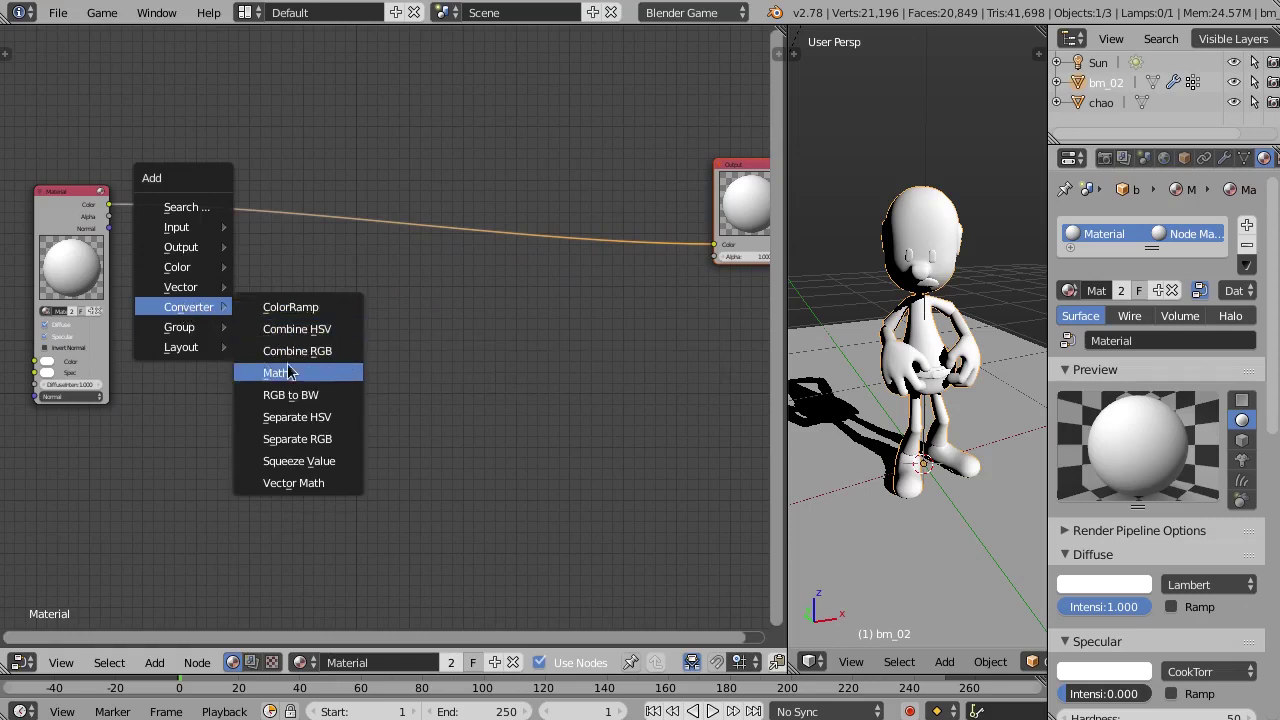
Insert a Math node between Material and Output and set it to Greater Than.
click(296, 375)
click(174, 179)
scroll(188, 260, up, 2)
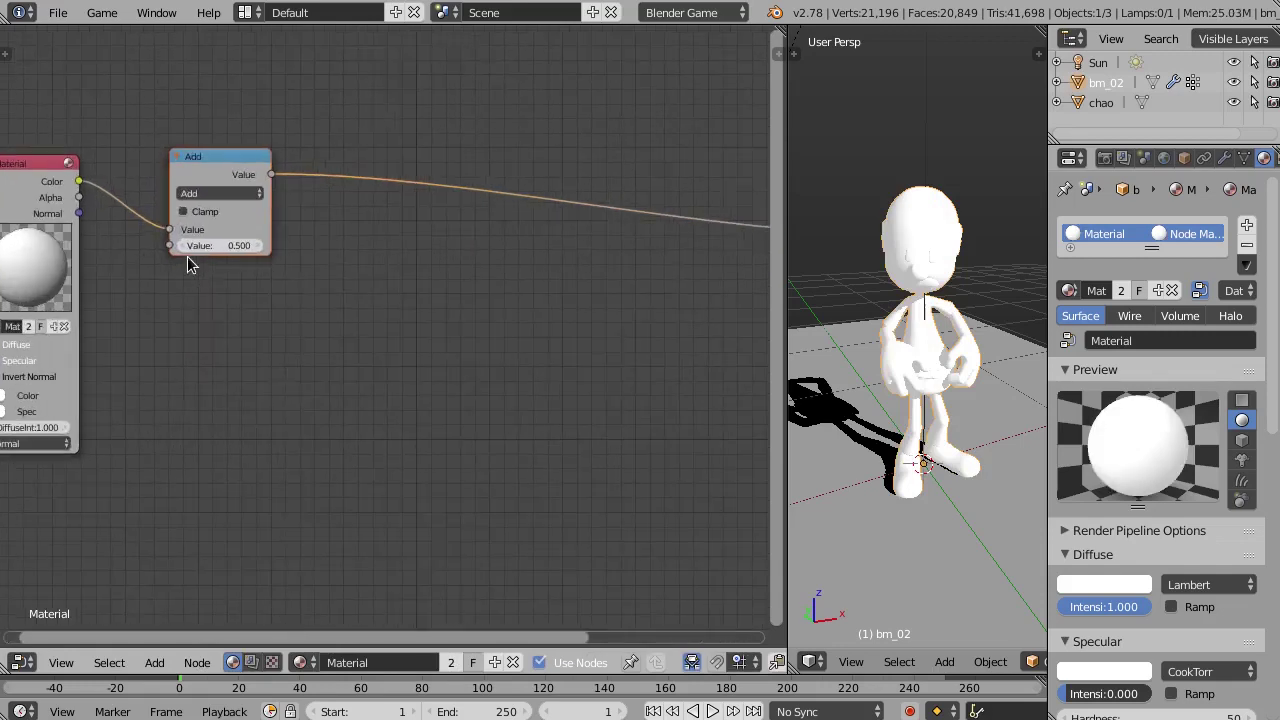
click(218, 194)
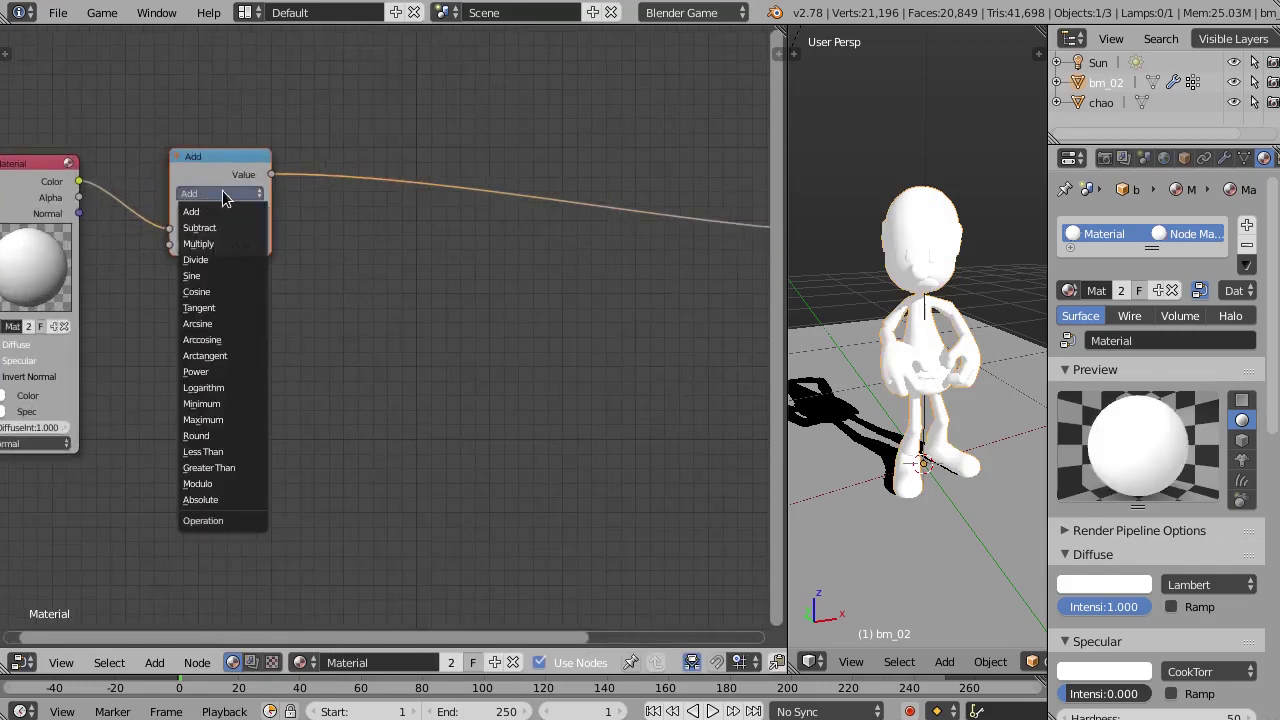
click(237, 468)
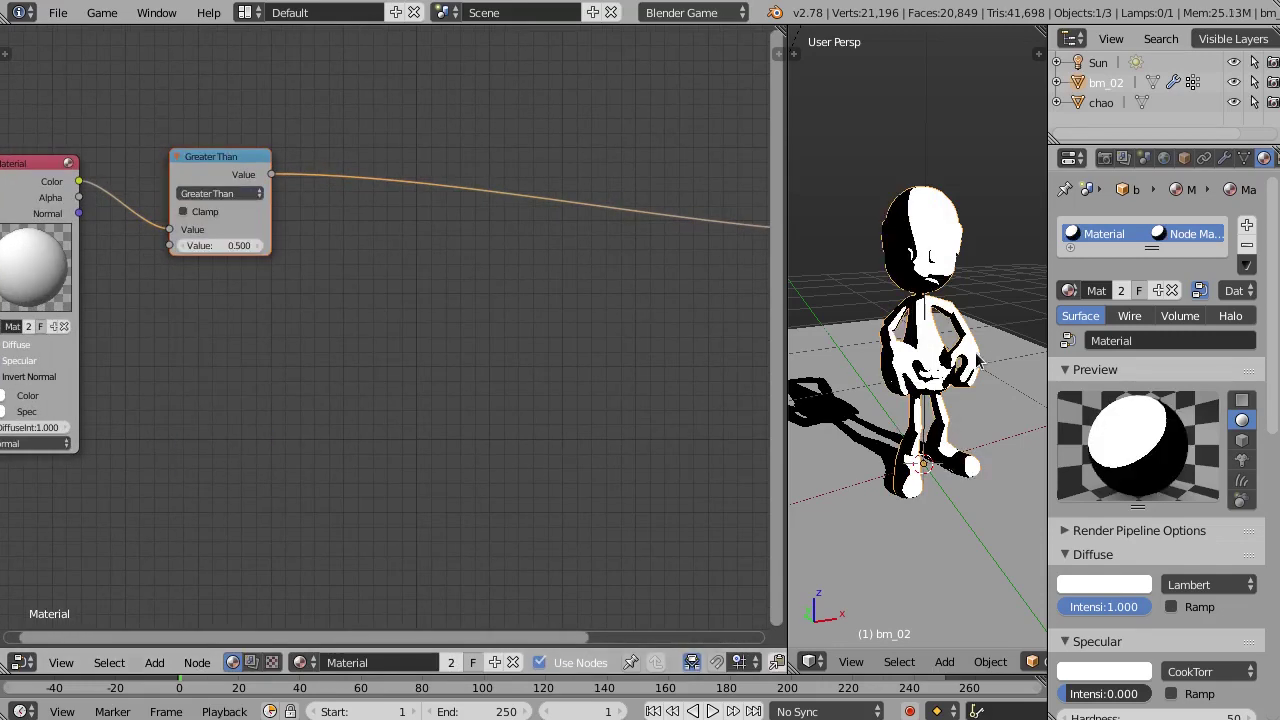
scroll(948, 290, up, 2)
scroll(948, 290, up, 2)
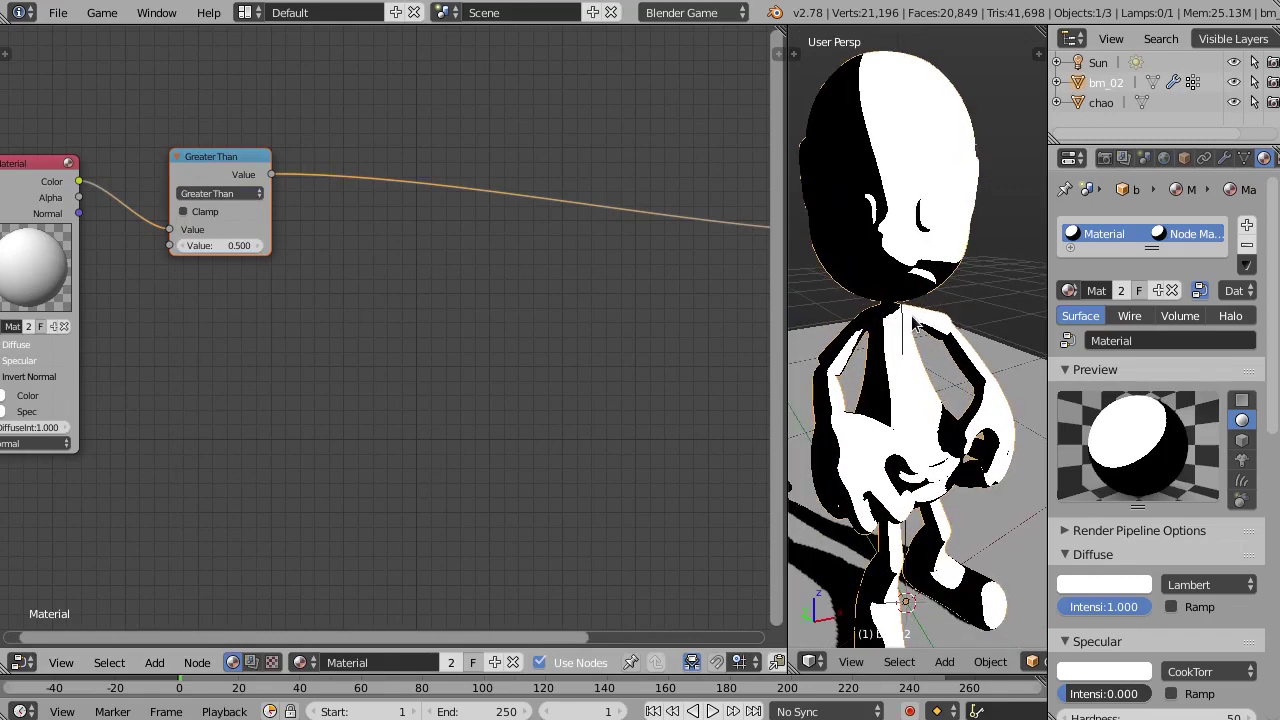
middle_drag(948, 290, 932, 318)
scroll(932, 318, down, 2)
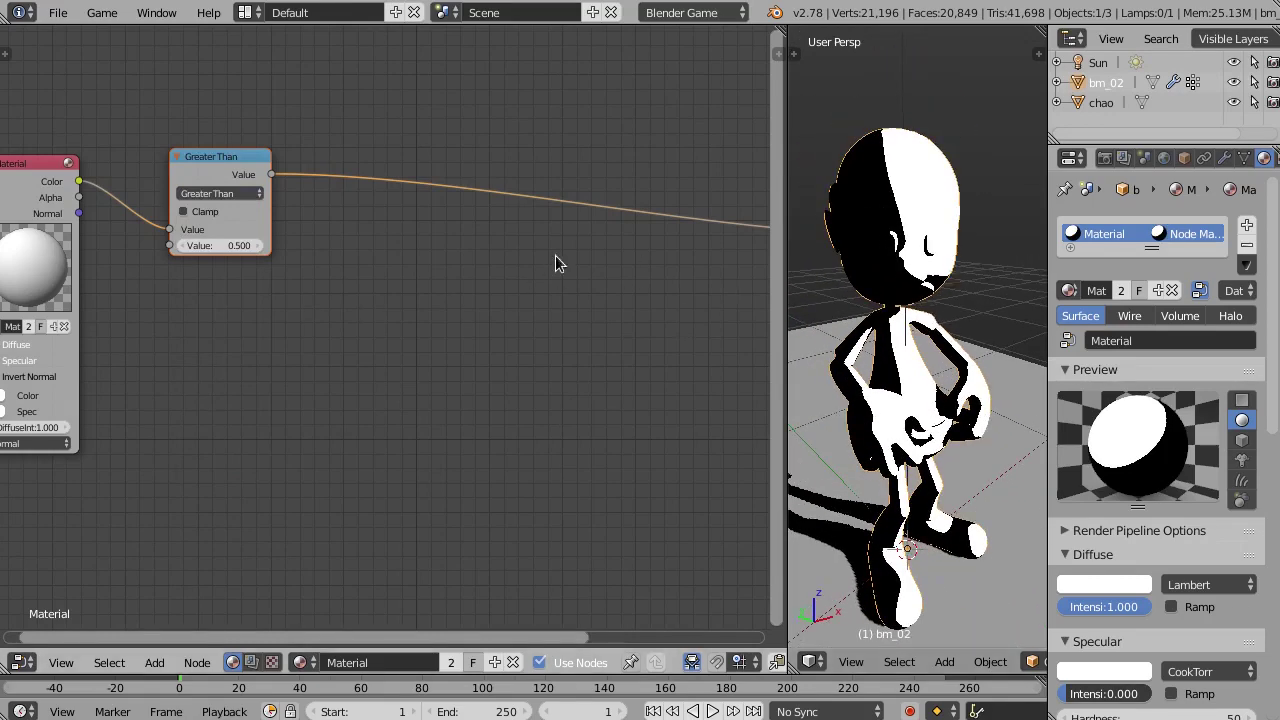
scroll(184, 248, up, 2)
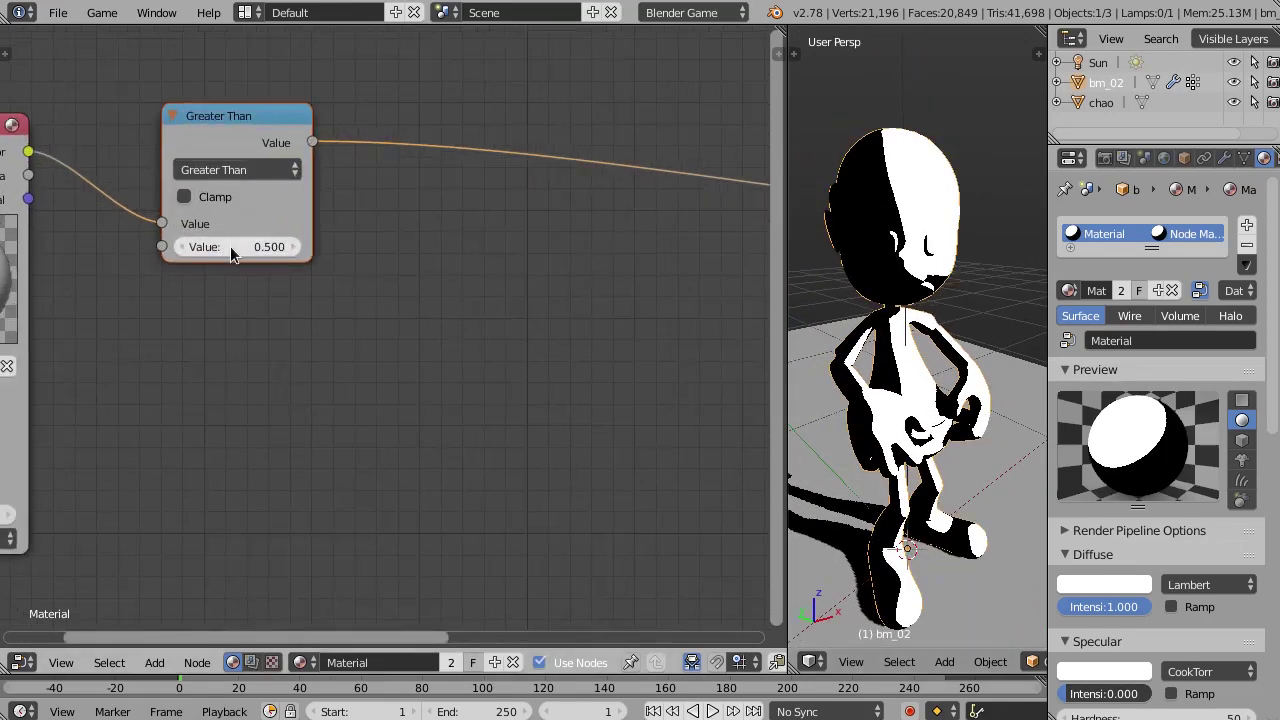
Set the Greater Than threshold to 0.250 for hard black-and-white shading.
mouse_move(184, 247)
mouse_down()
mouse_move(170, 247)
mouse_move(230, 247)
mouse_move(167, 247)
mouse_move(294, 248)
mouse_up()
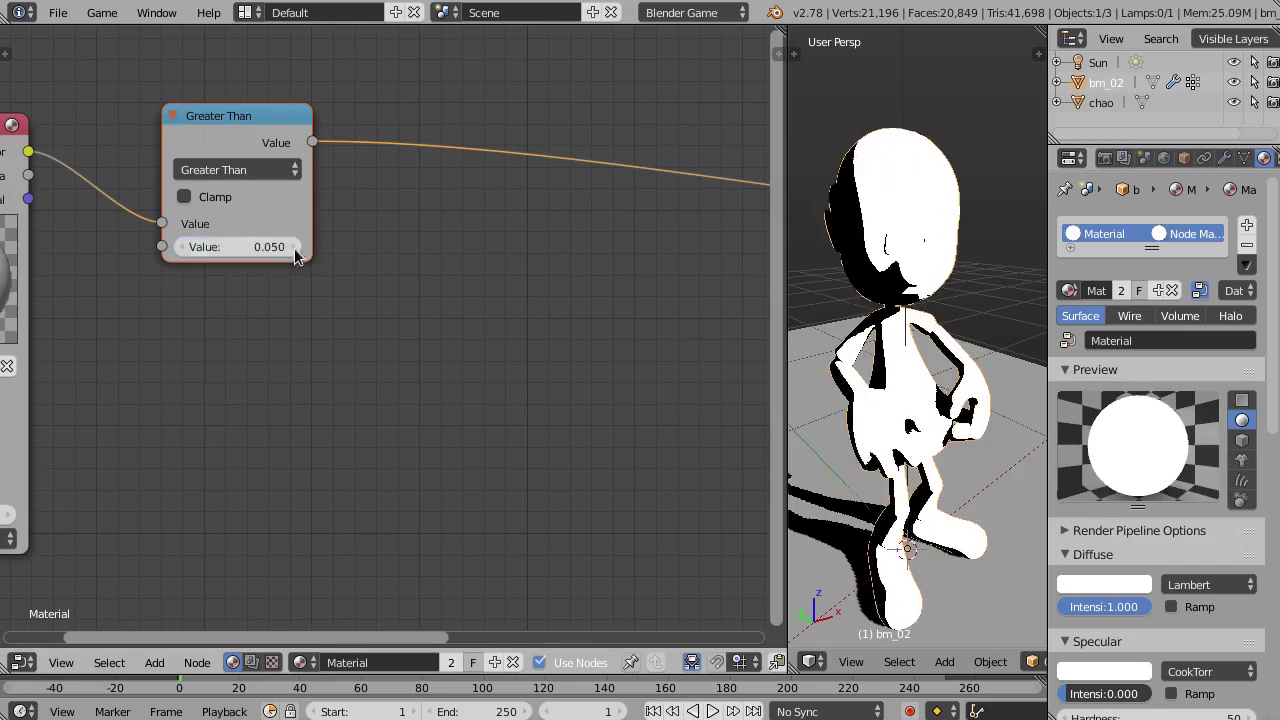
click(228, 248)
key(BackSpace)
key(Return)
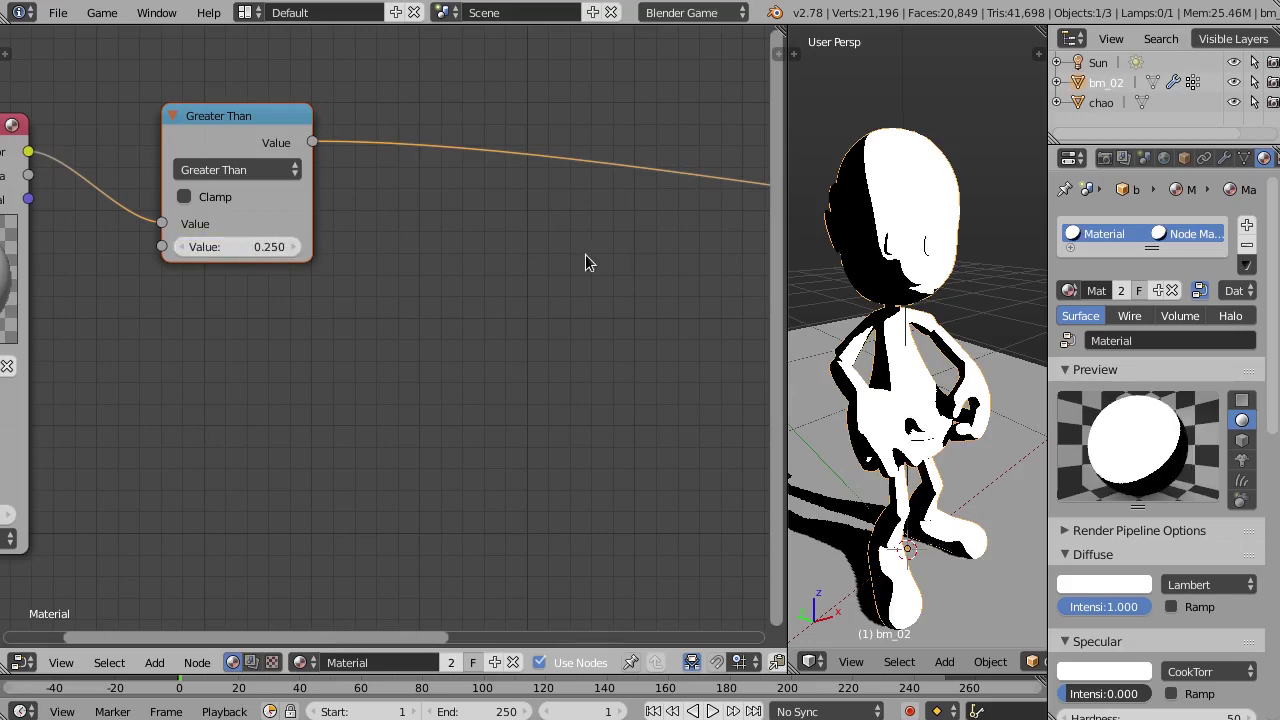
mouse_move(887, 355)
middle_down()
mouse_move(875, 344)
mouse_move(917, 348)
middle_up()
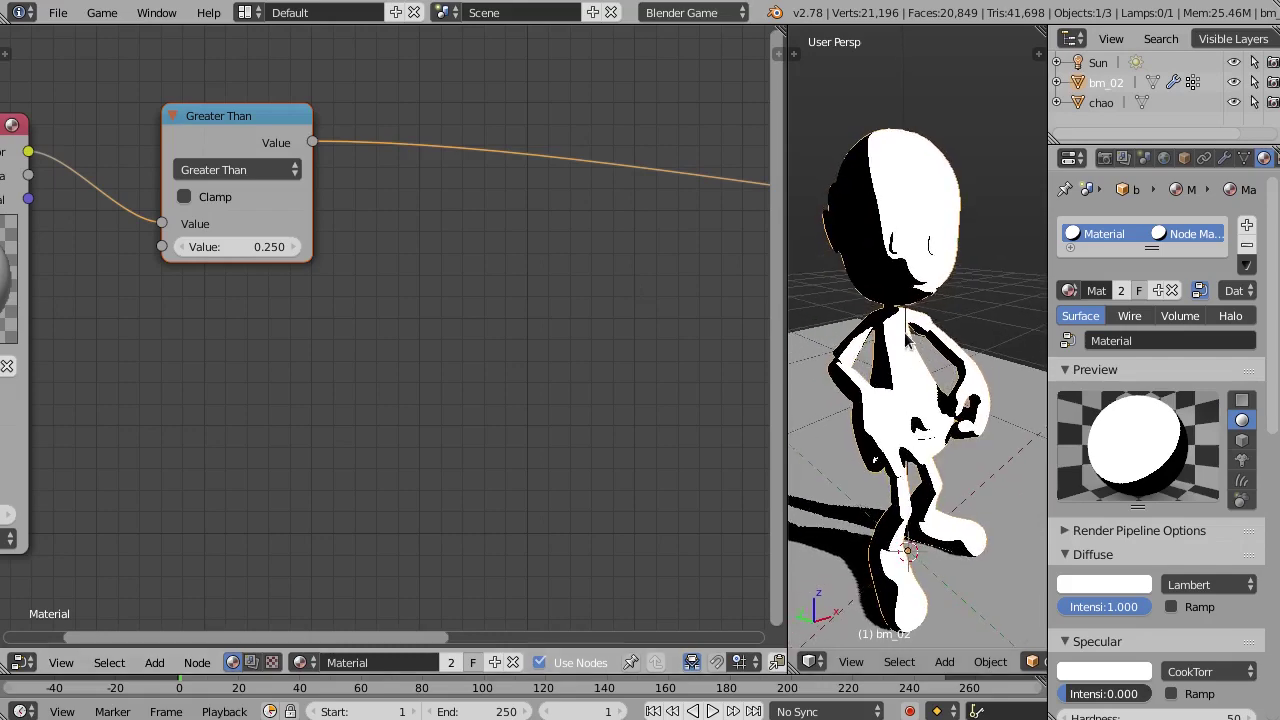
scroll(483, 215, down, 1)
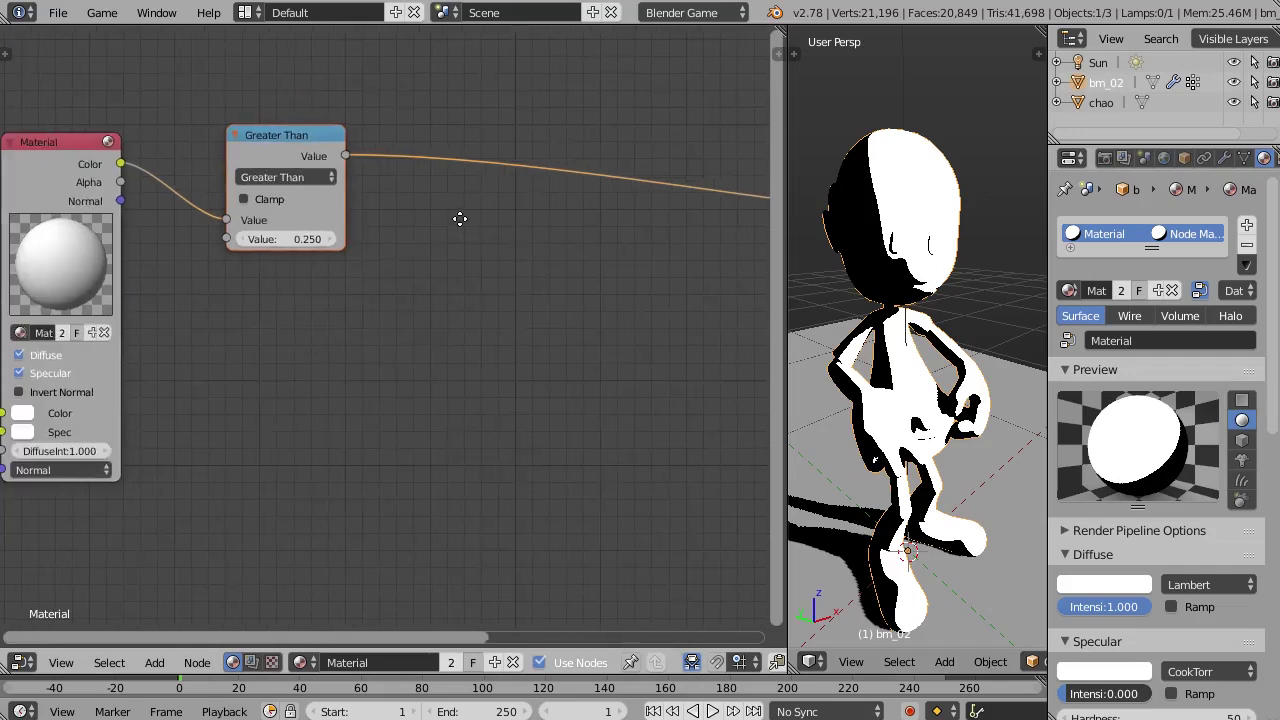
middle_drag(457, 217, 423, 212)
key(shift+a)
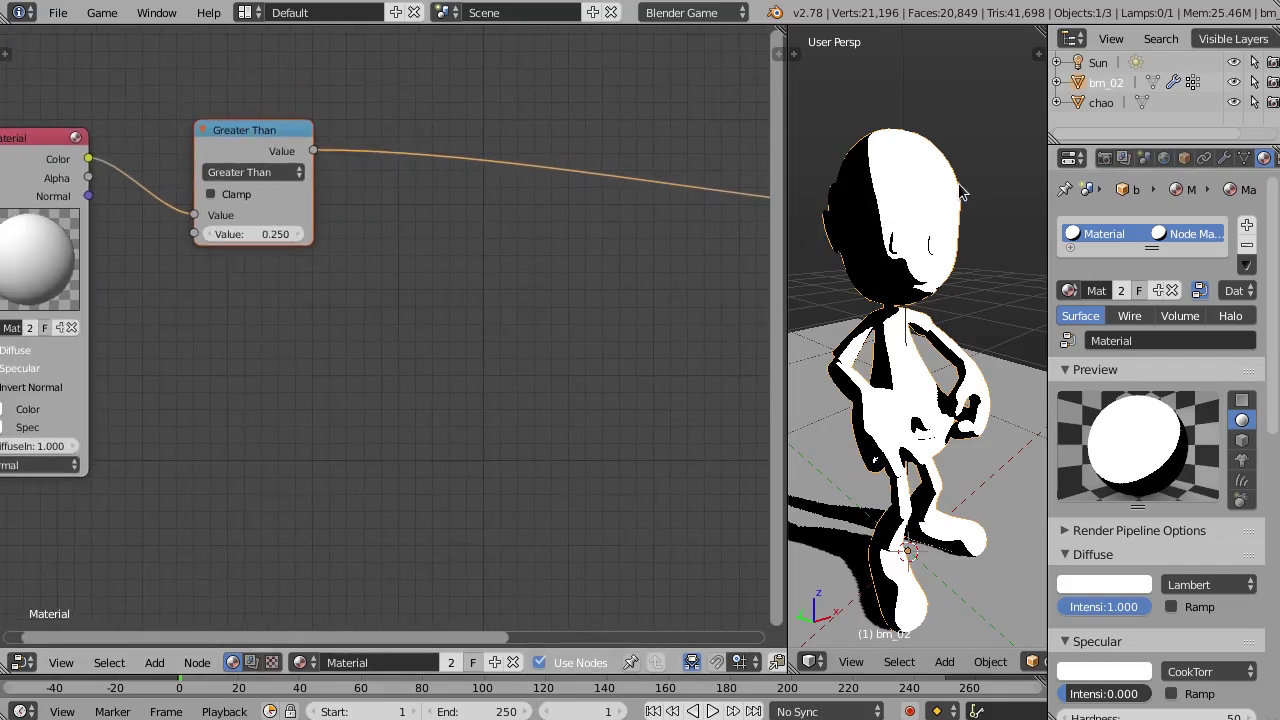
key(shift+a)
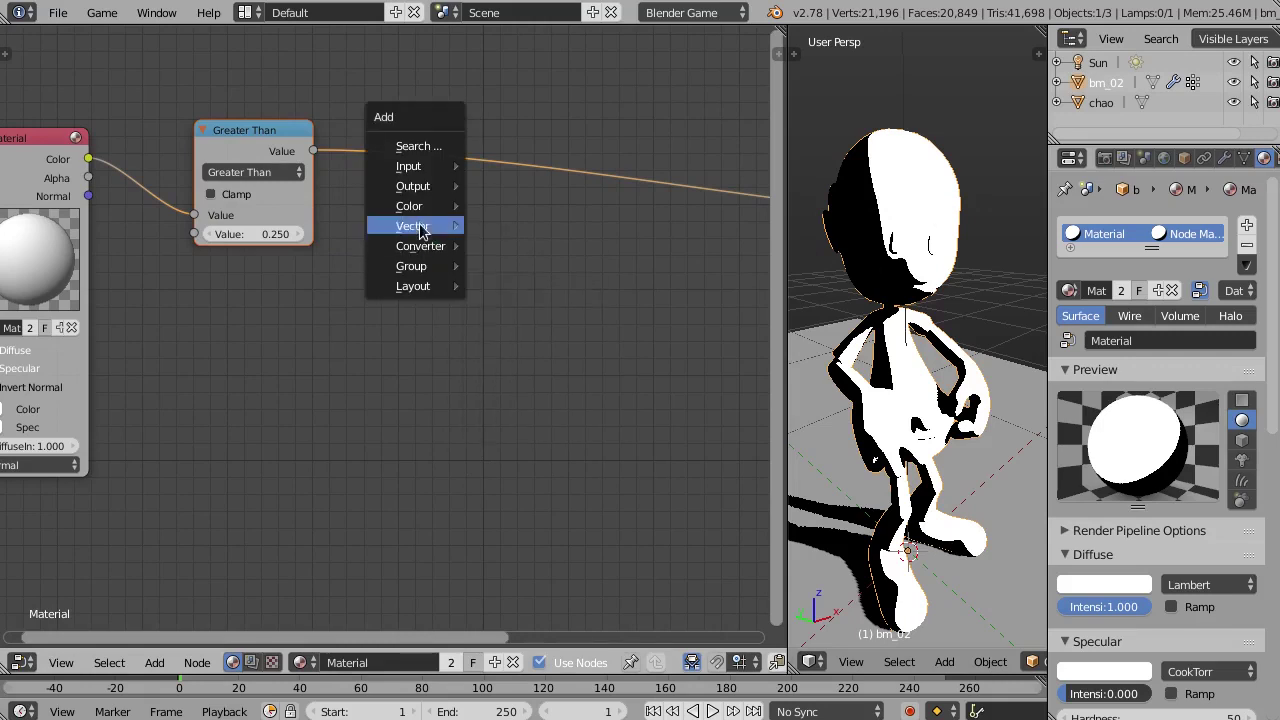
Insert a Mix node before Output, driven by Greater Than, mixing black and white.
mouse_move(409, 206)
click(540, 271)
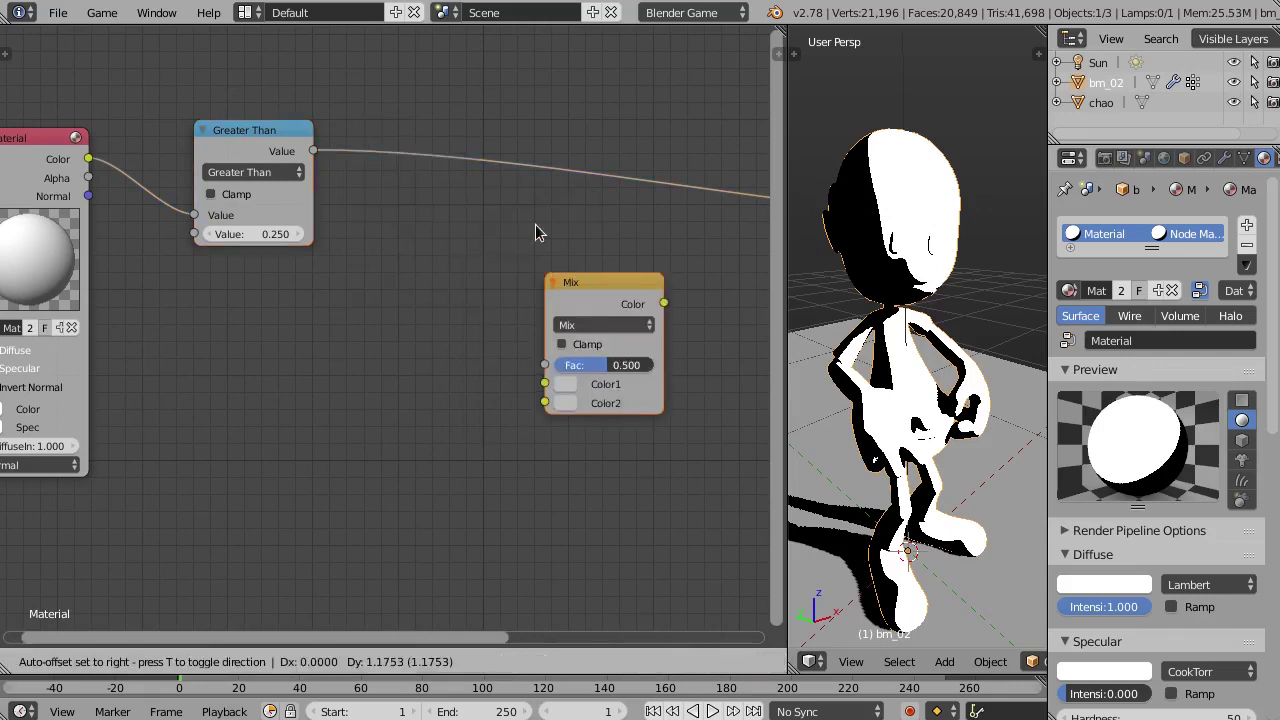
click(434, 131)
middle_drag(366, 200, 349, 206)
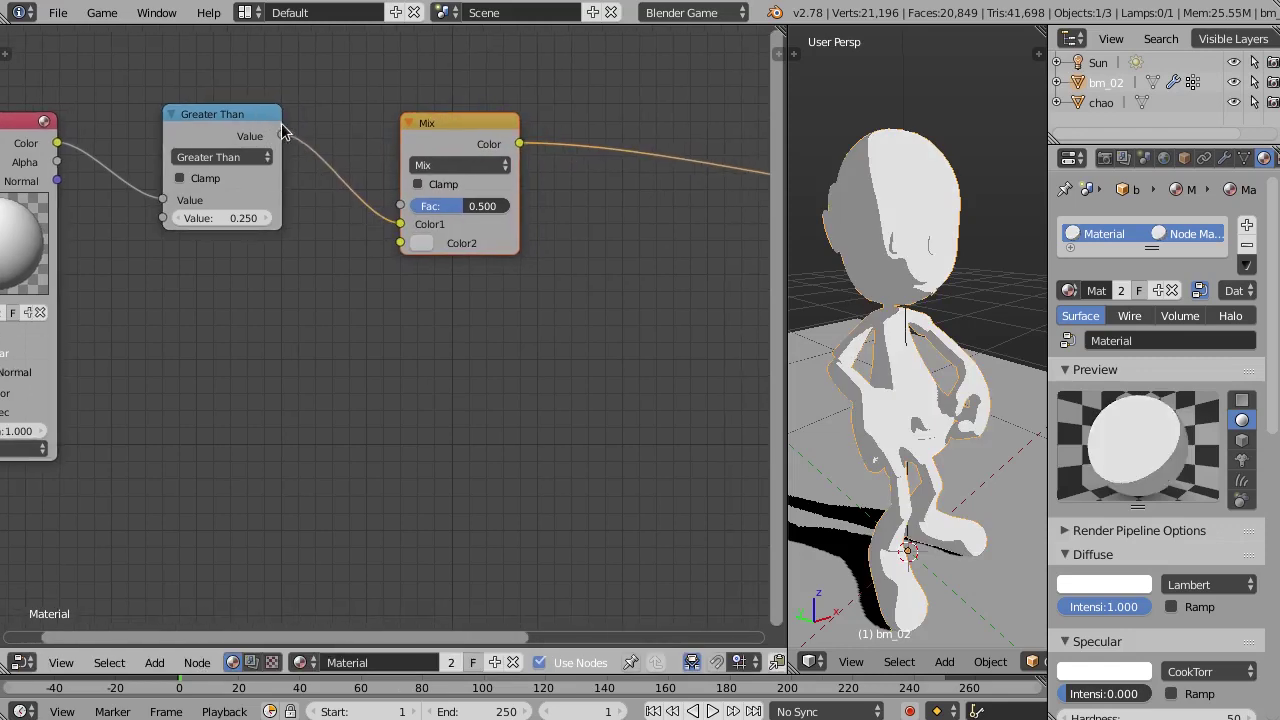
drag(400, 226, 400, 205)
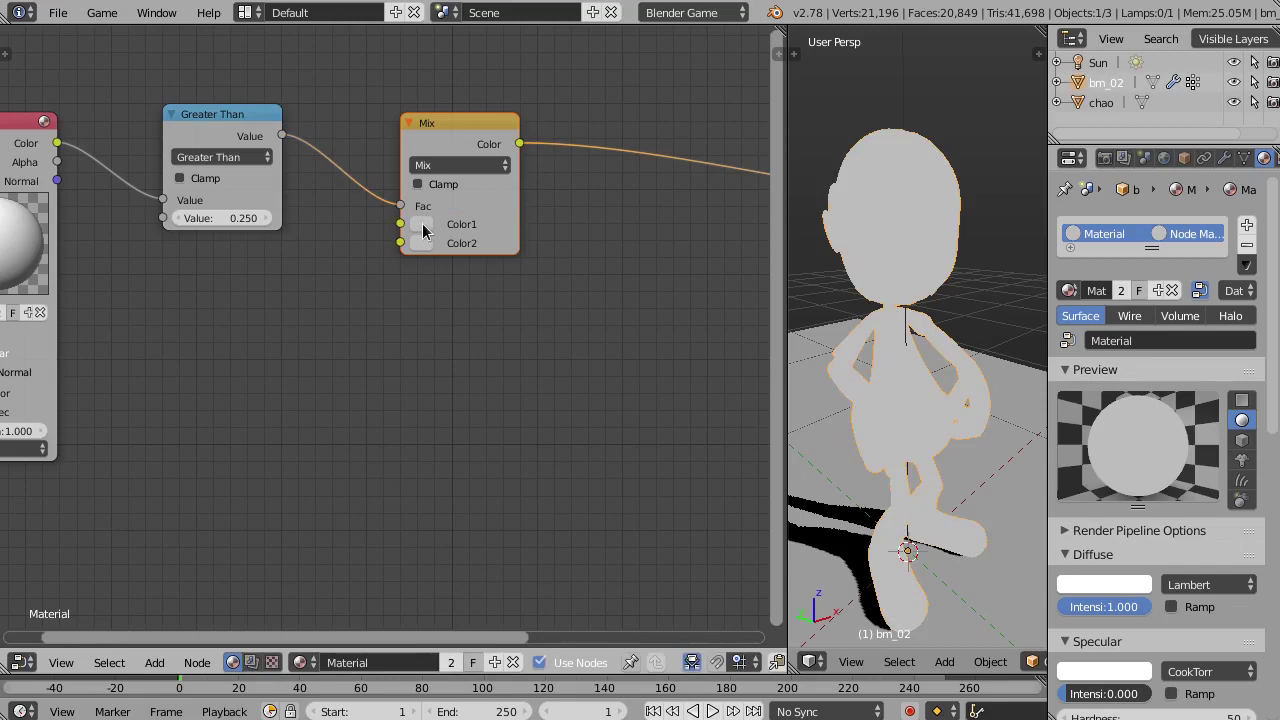
click(422, 225)
drag(557, 274, 557, 365)
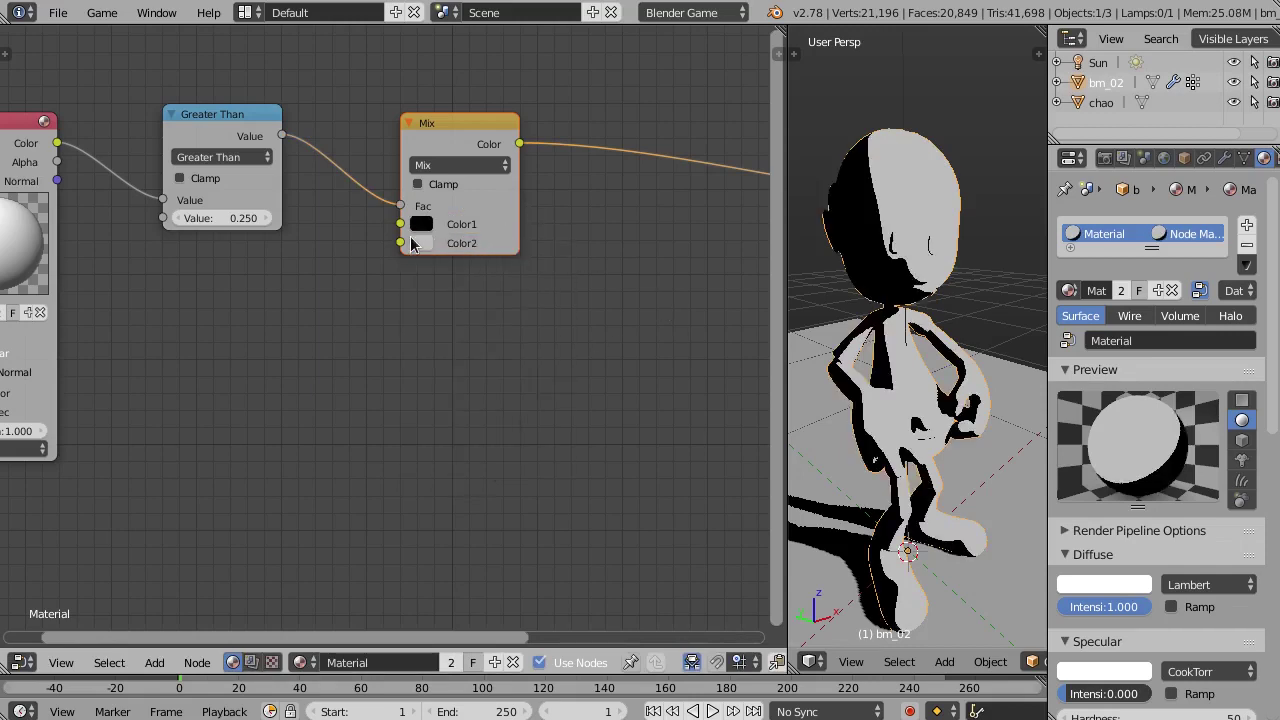
click(421, 243)
drag(556, 290, 557, 264)
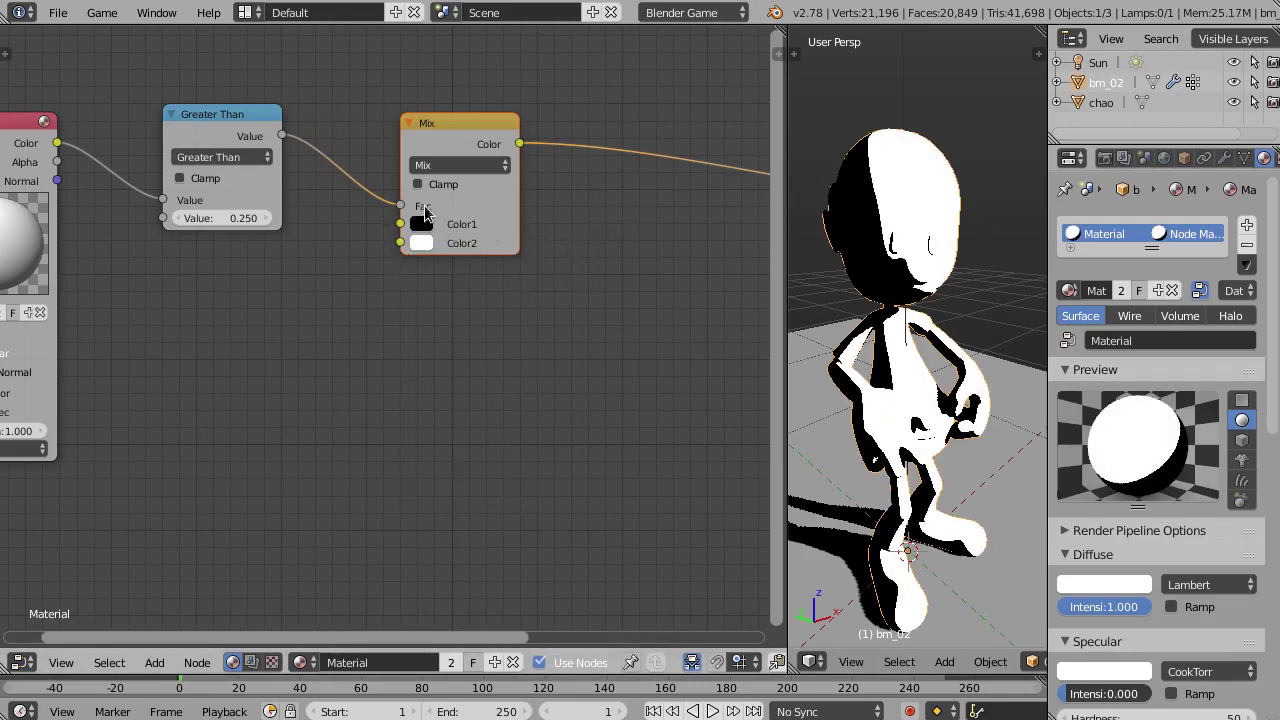
Move the Greater Than and Mix nodes up-right and the Material node further left.
drag(443, 124, 478, 108)
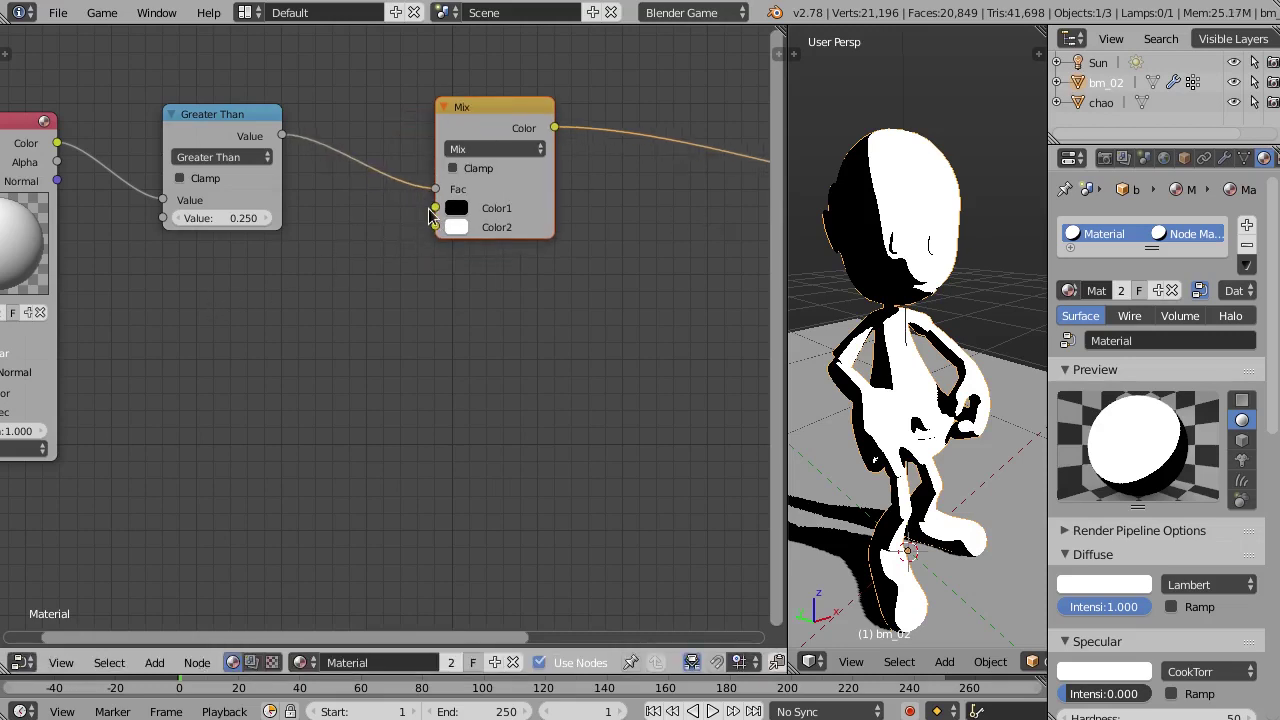
scroll(390, 235, down, 2)
scroll(482, 282, down, 1)
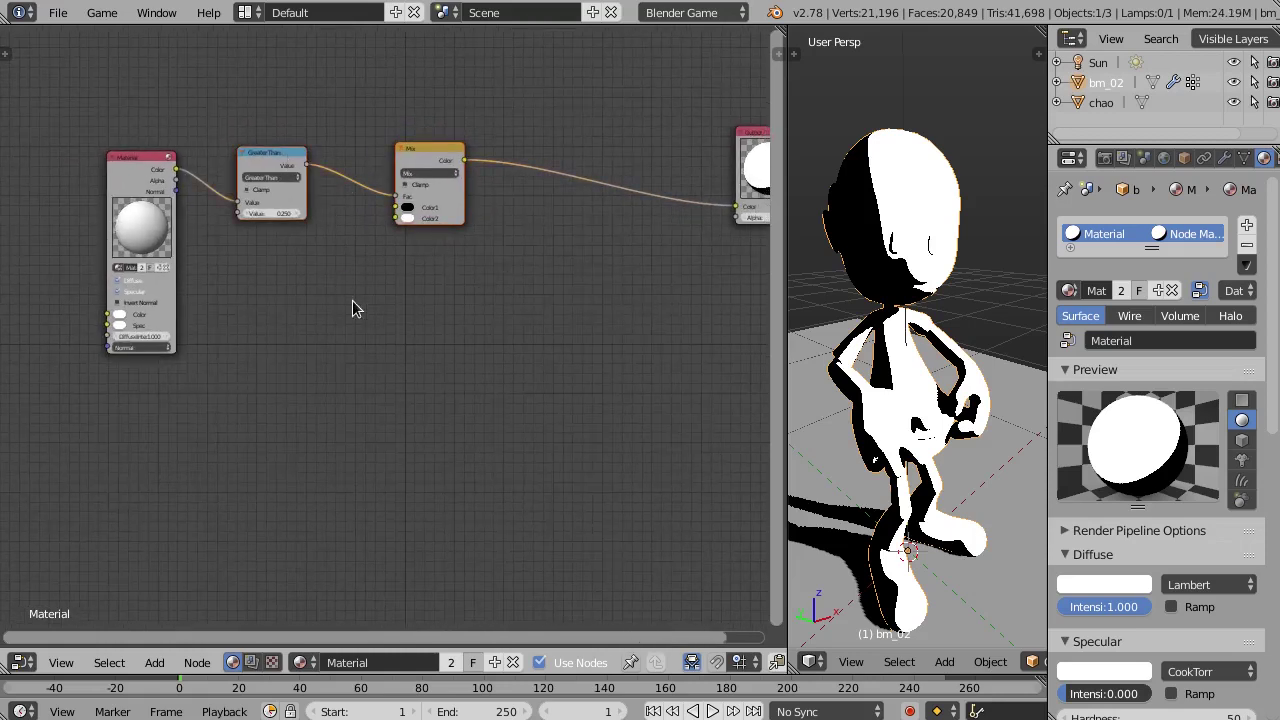
key(g)
click(458, 222)
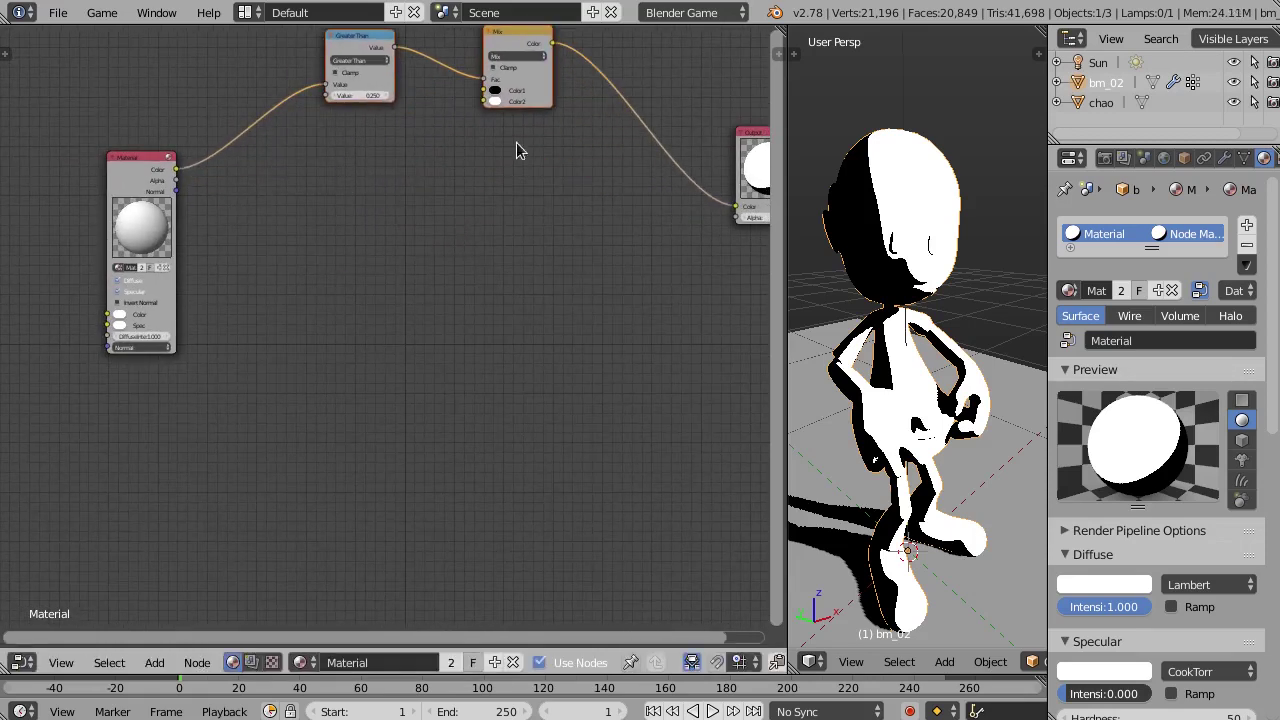
key(g)
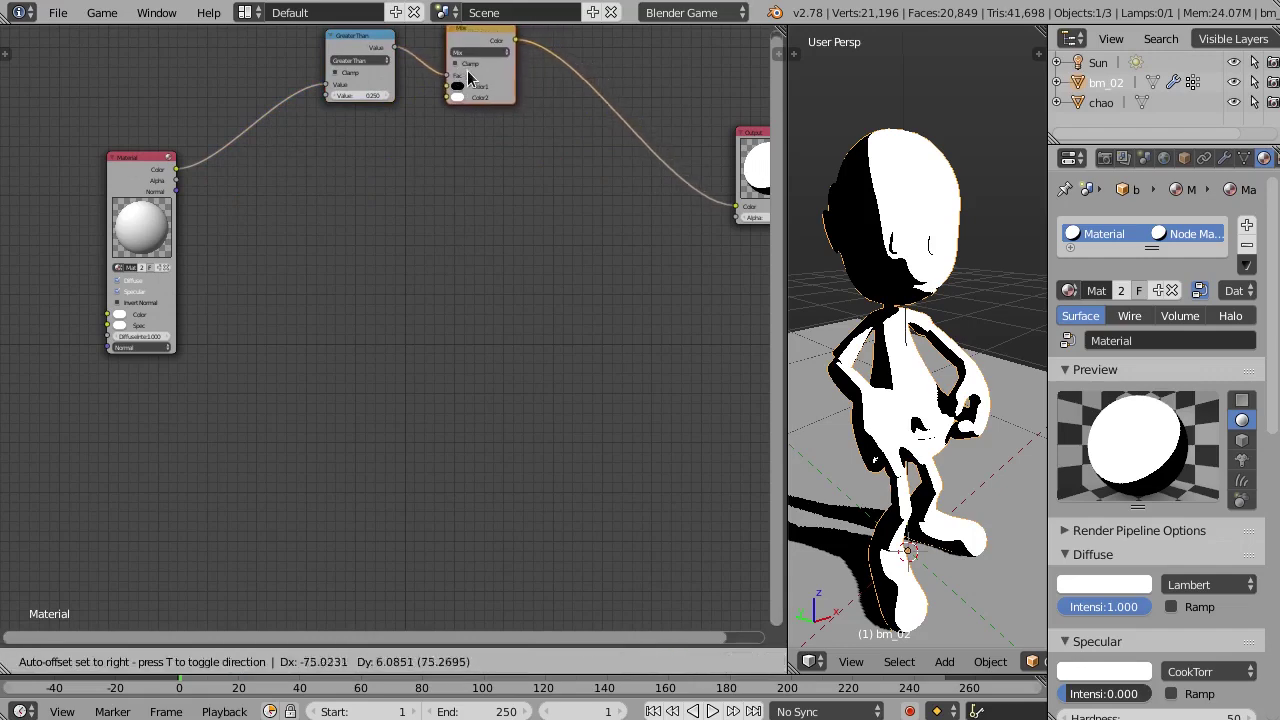
click(467, 70)
key(g)
click(50, 168)
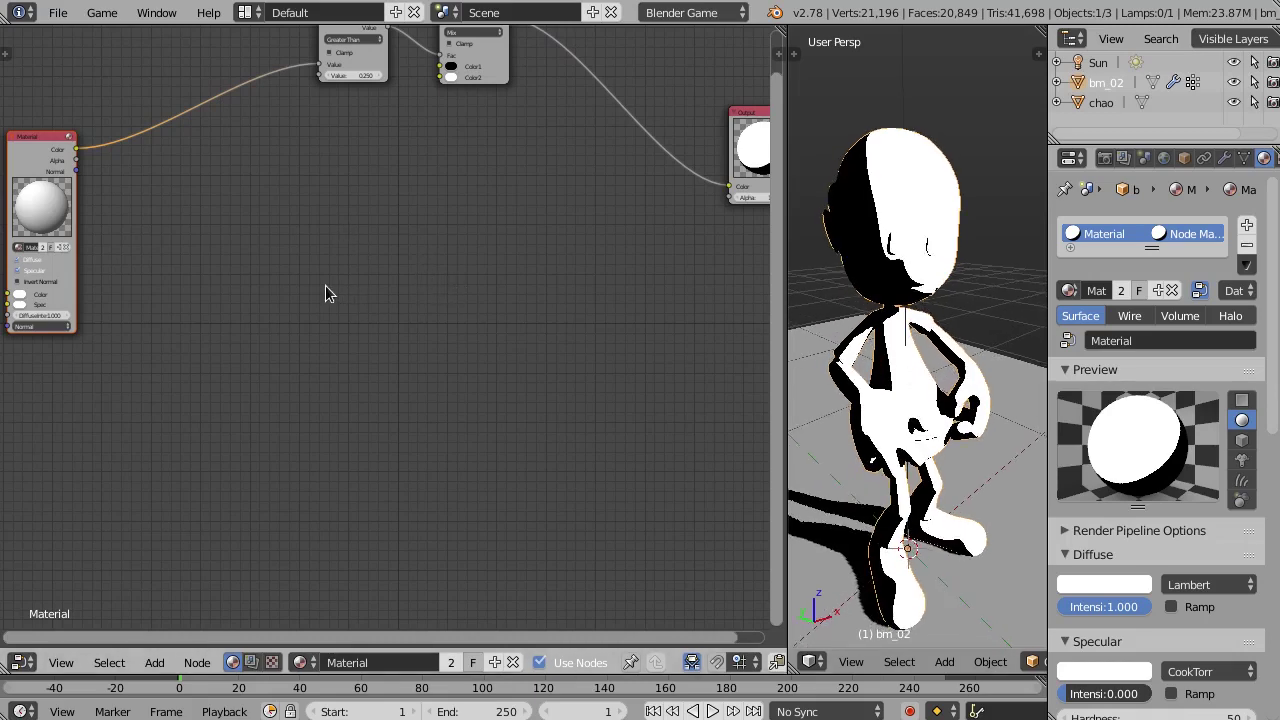
Add a Texture node in empty space and assign it the sombra0 texture.
key(shift+a)
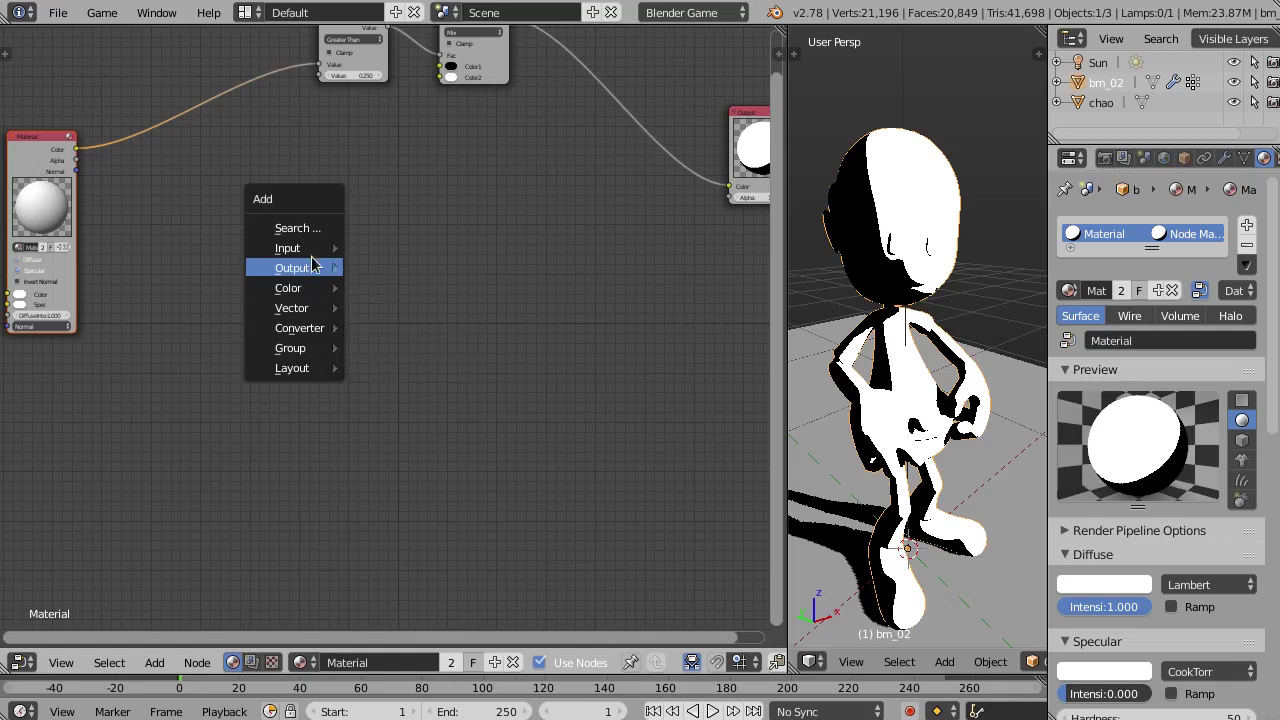
mouse_move(290, 248)
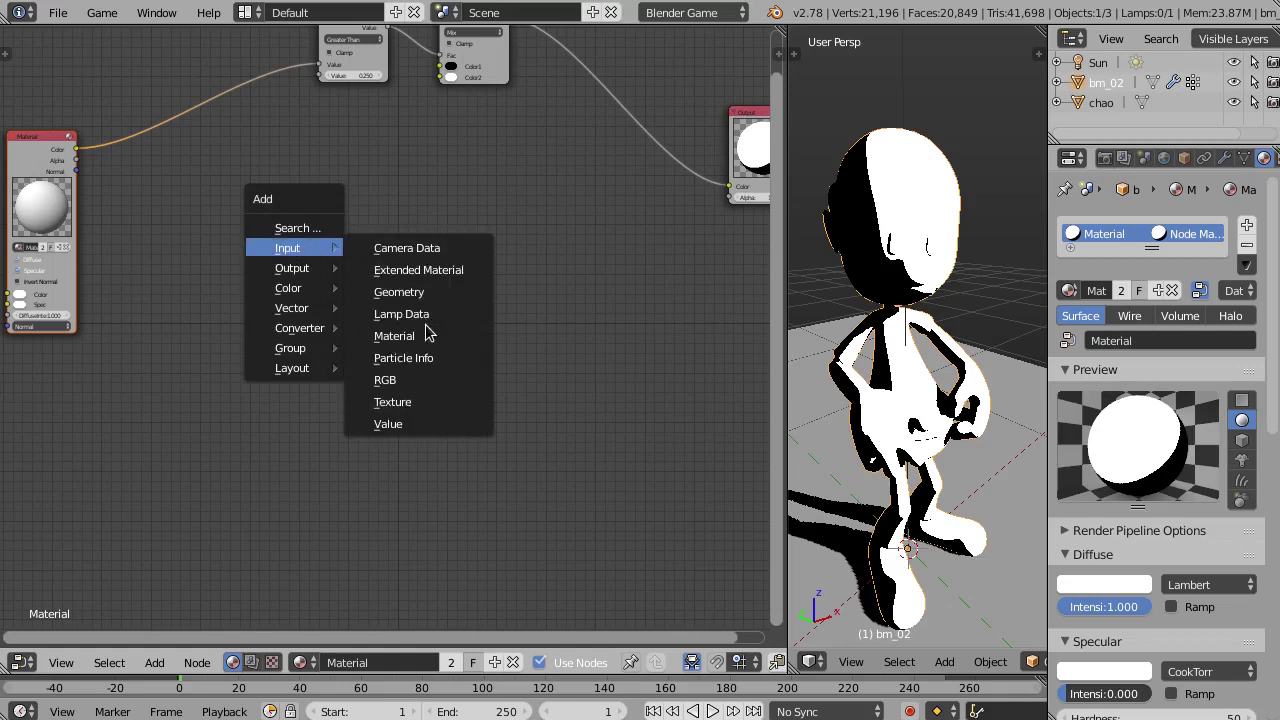
click(426, 403)
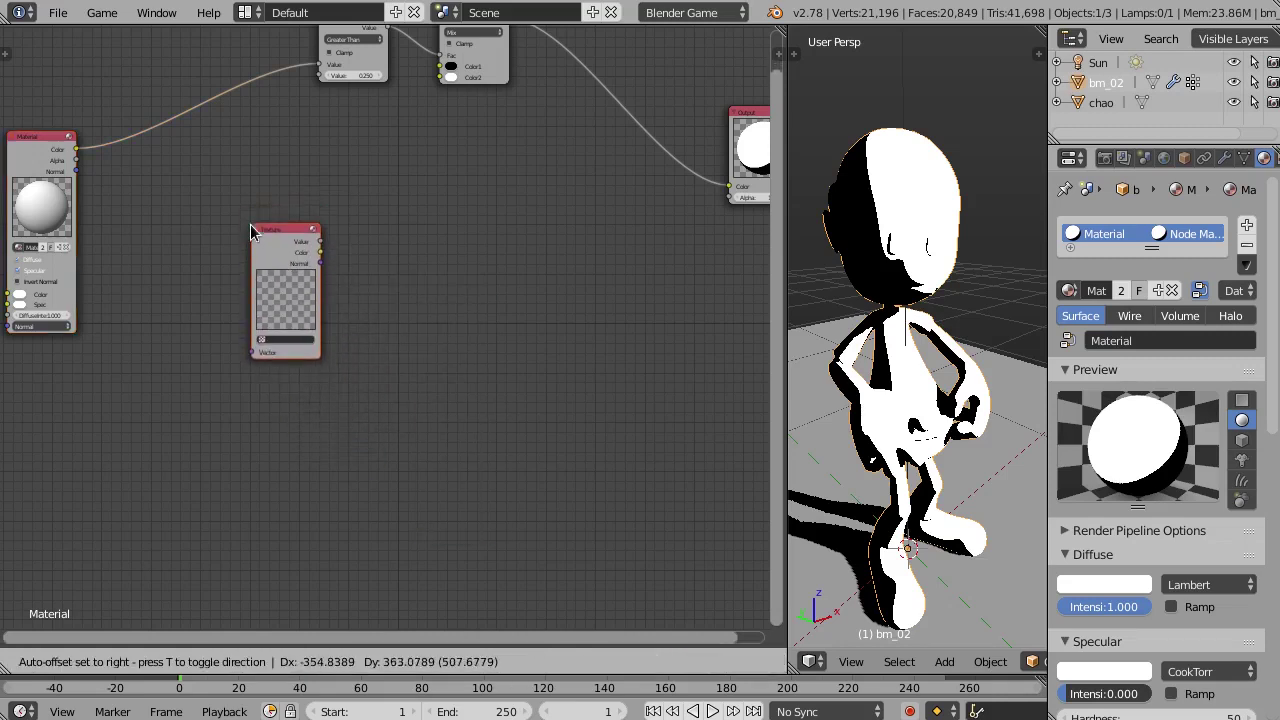
click(251, 229)
key(n)
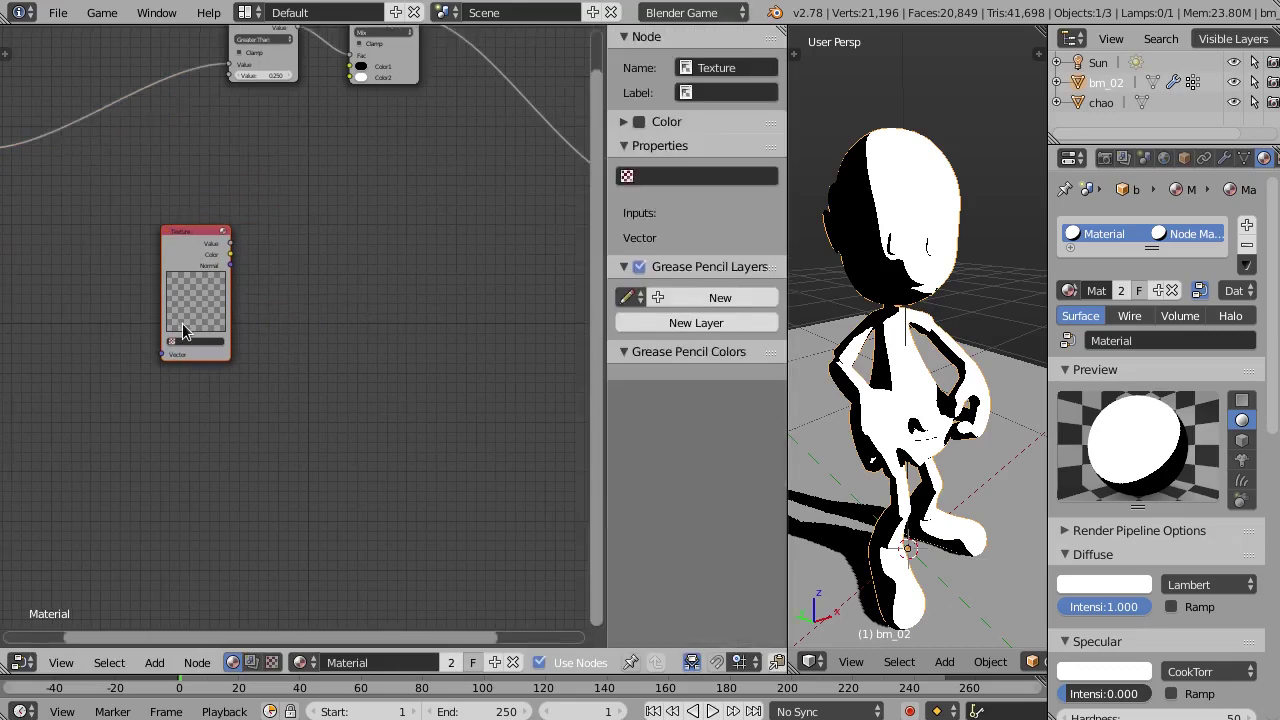
click(174, 341)
scroll(183, 354, up, 2)
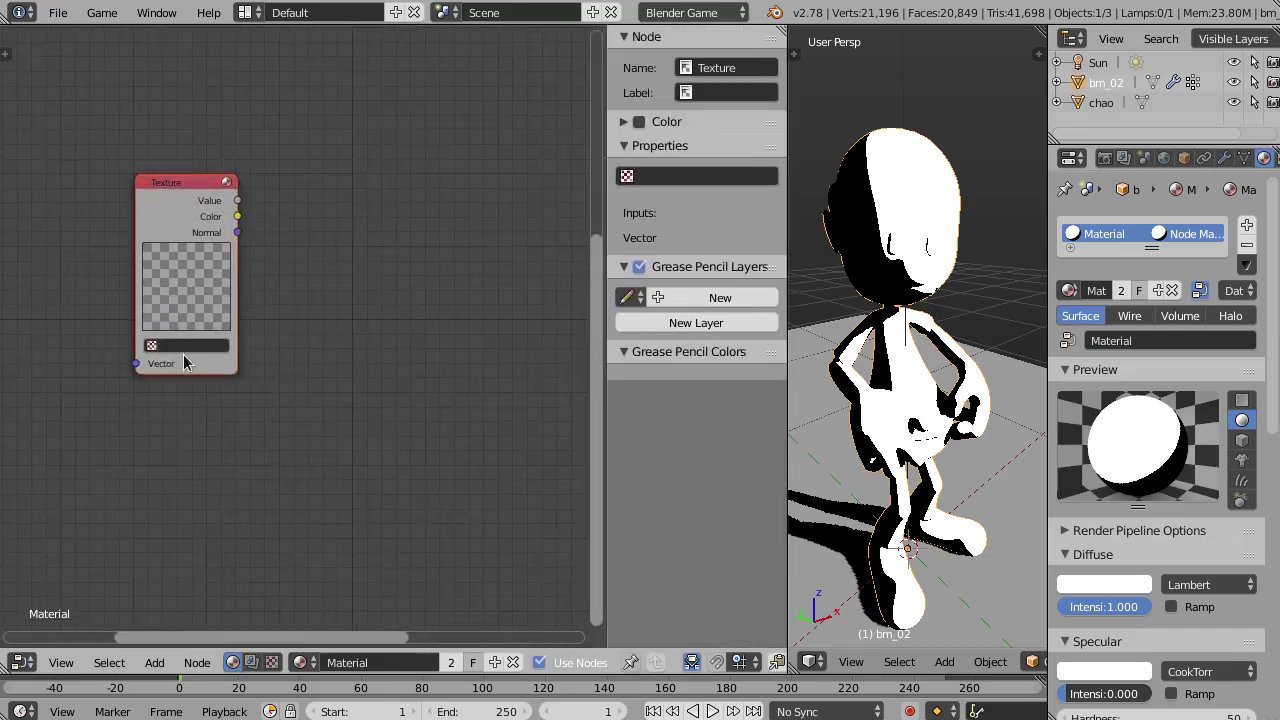
click(183, 350)
click(194, 369)
Set the Texture node's label to 'sombra0'.
click(718, 93)
click(703, 177)
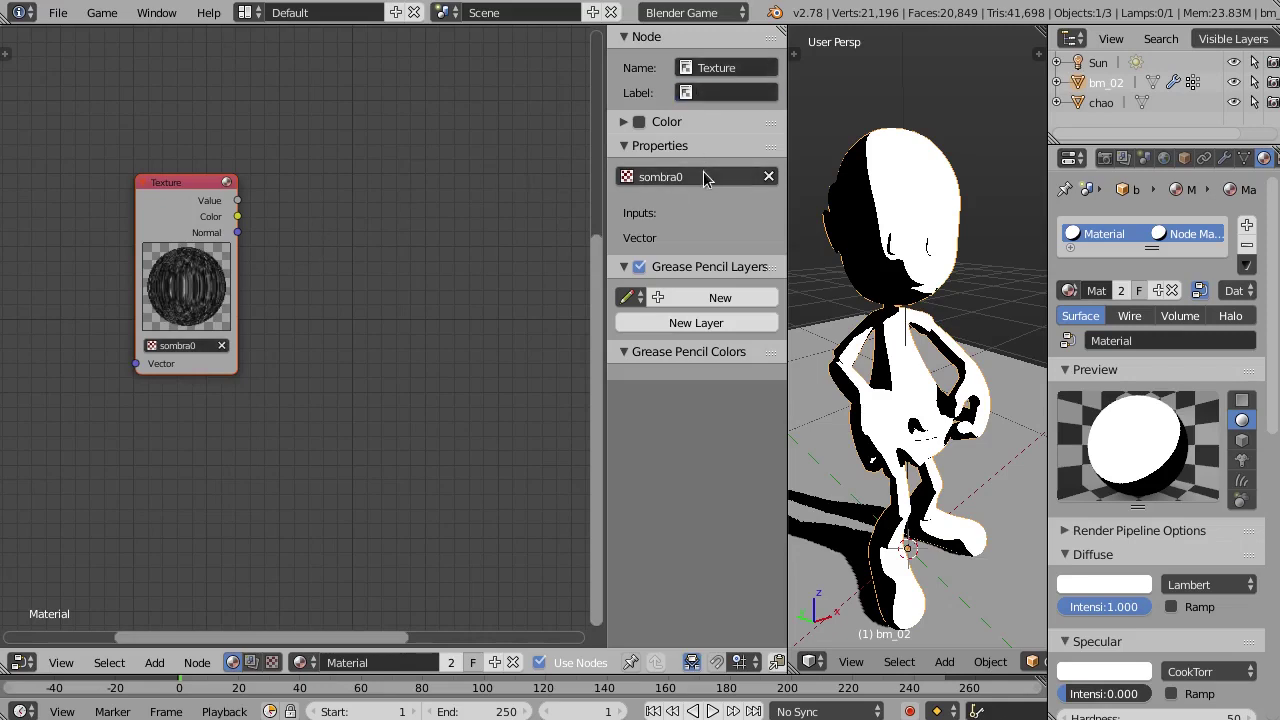
click(727, 92)
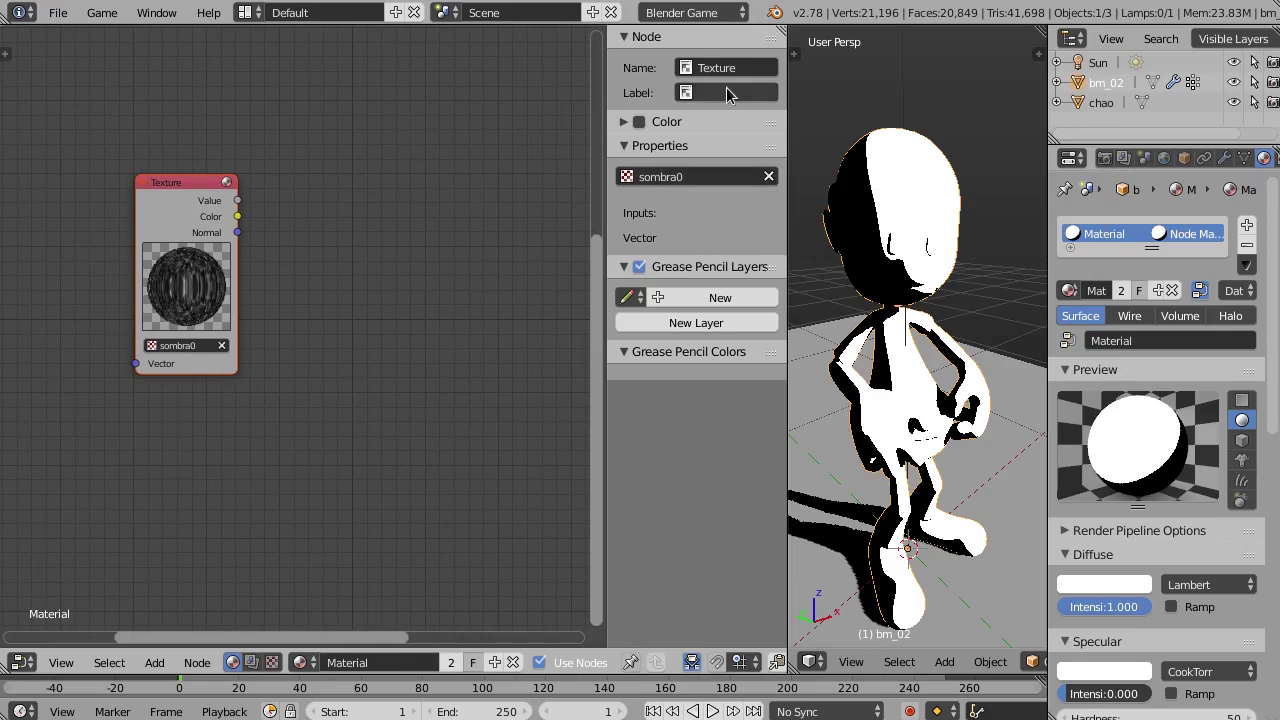
text(sombra0)
key(Return)
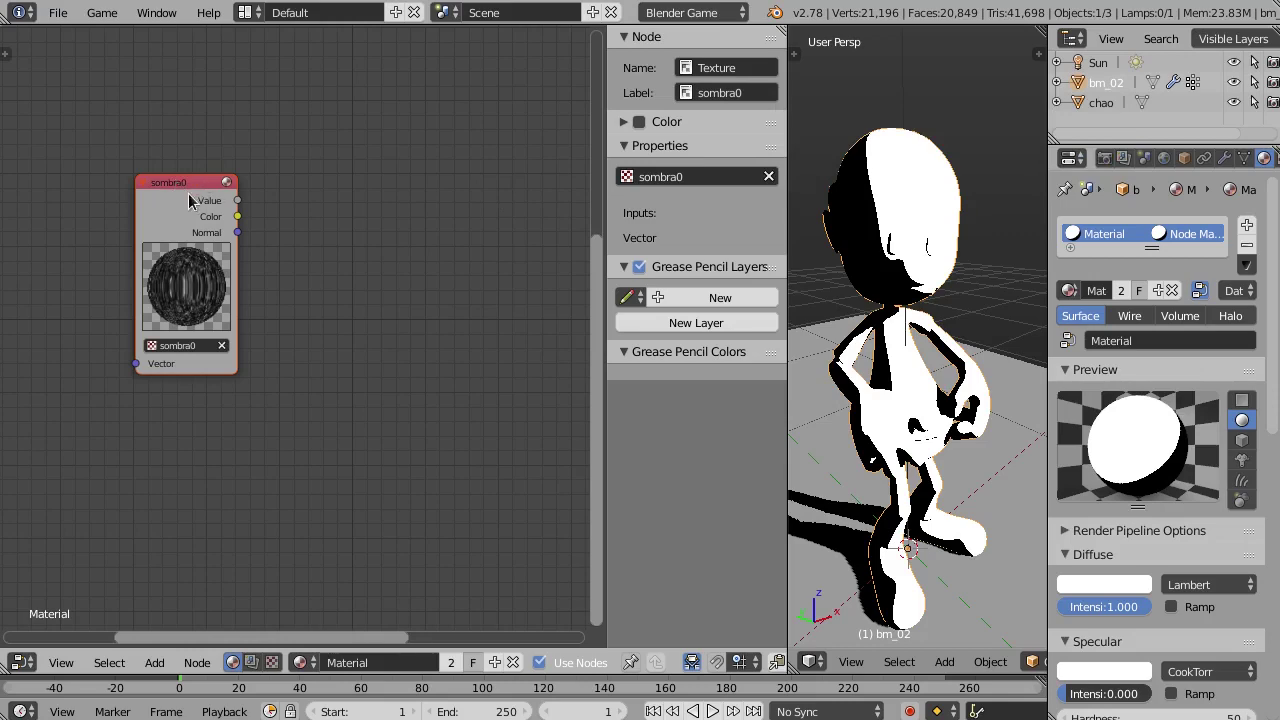
scroll(340, 282, down, 2)
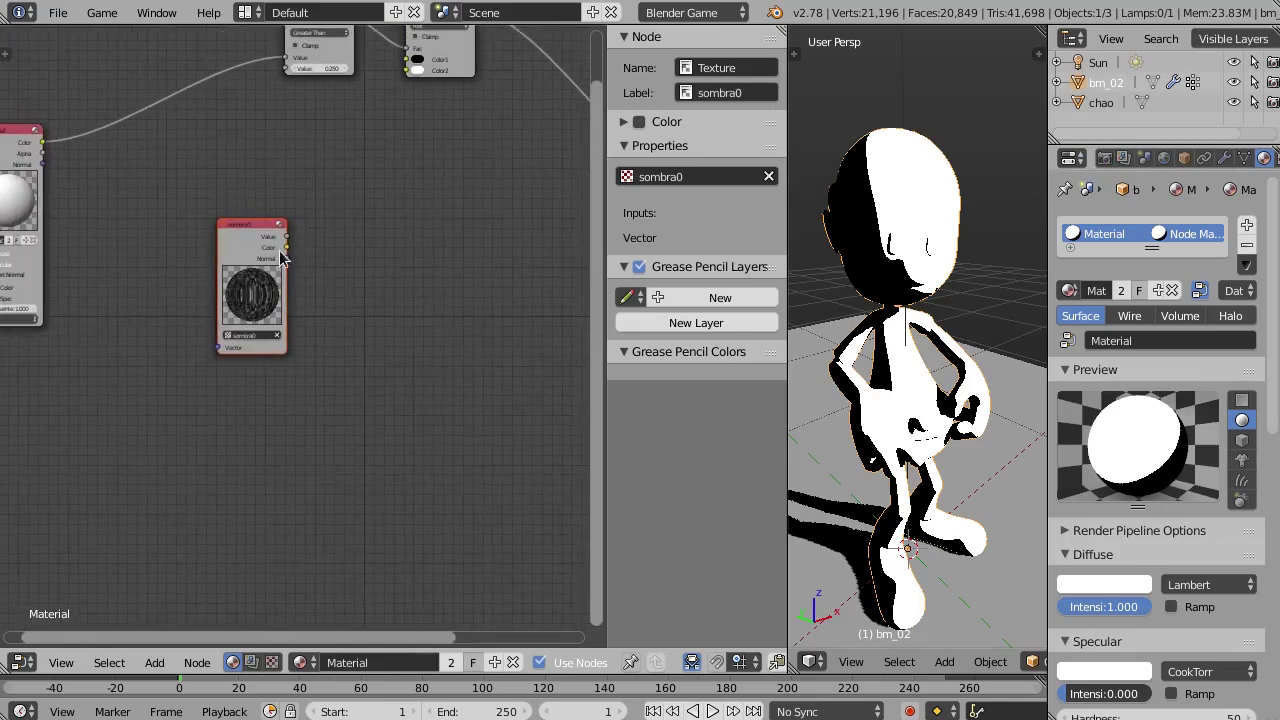
scroll(263, 244, up, 1)
Collapse and widen the sombra0 node, then stack three duplicates directly below it.
key(h)
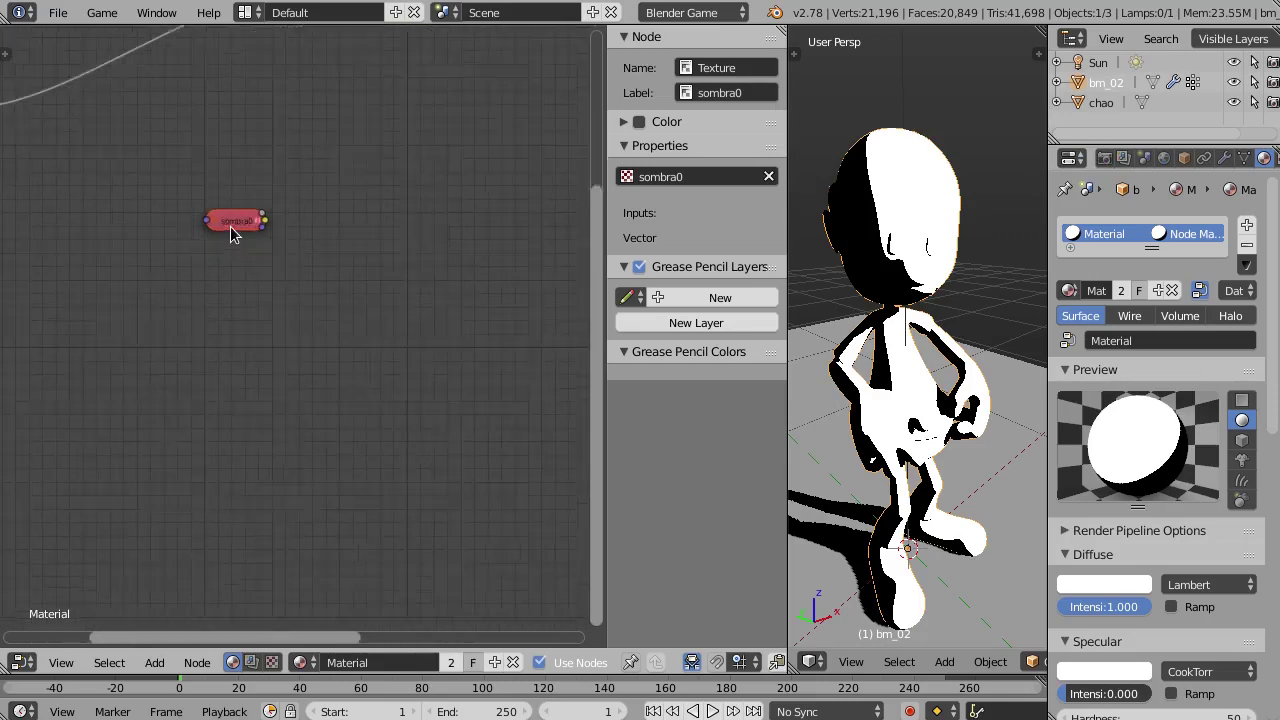
scroll(231, 223, up, 2)
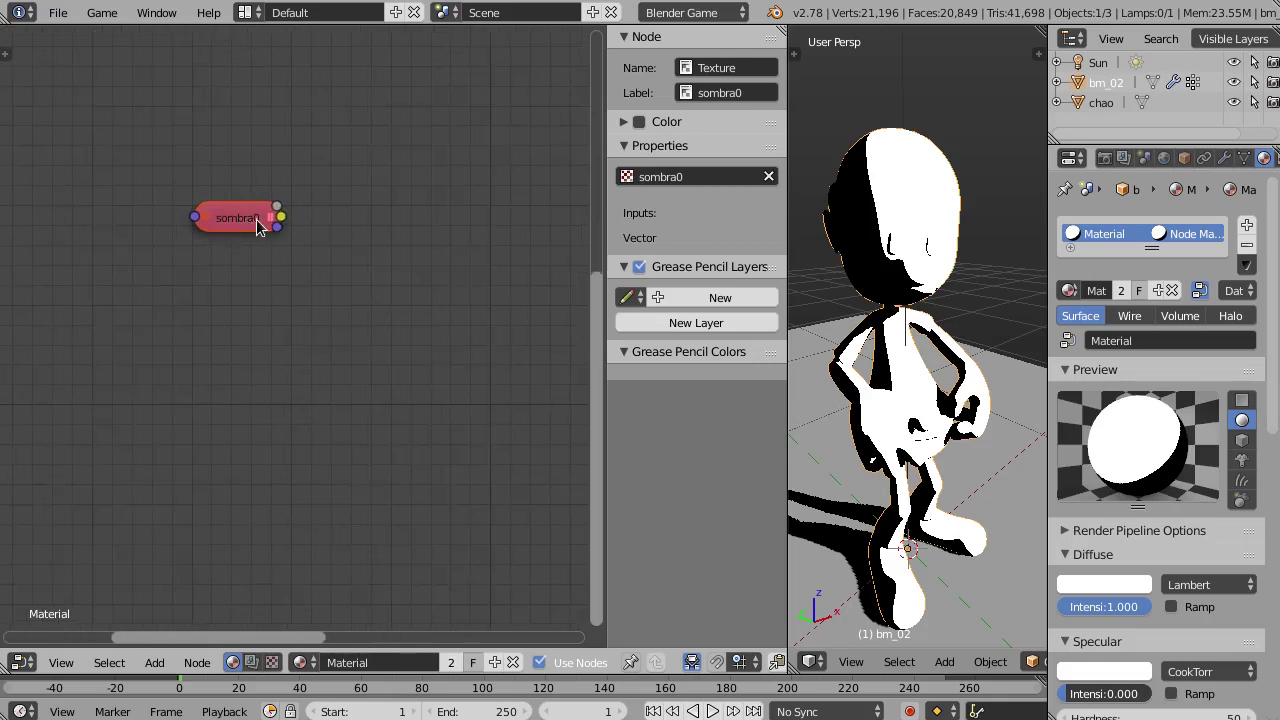
drag(283, 217, 326, 217)
scroll(253, 276, down, 1)
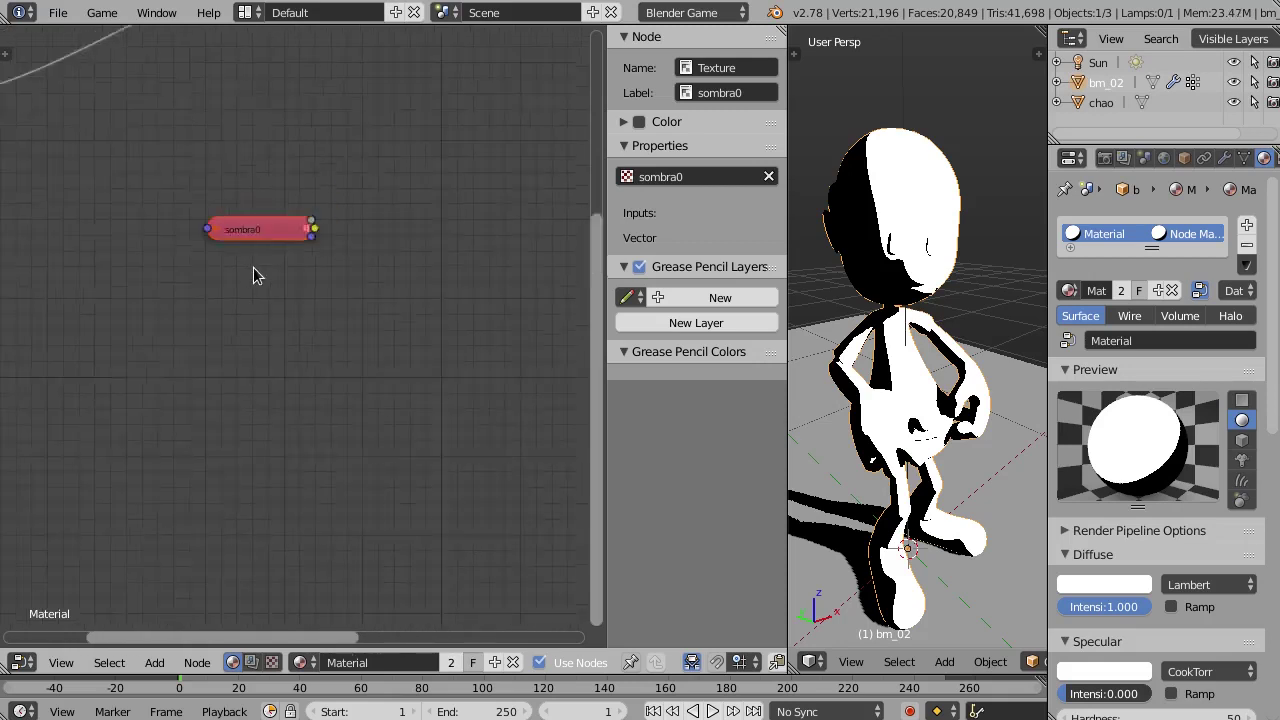
scroll(258, 273, down, 1)
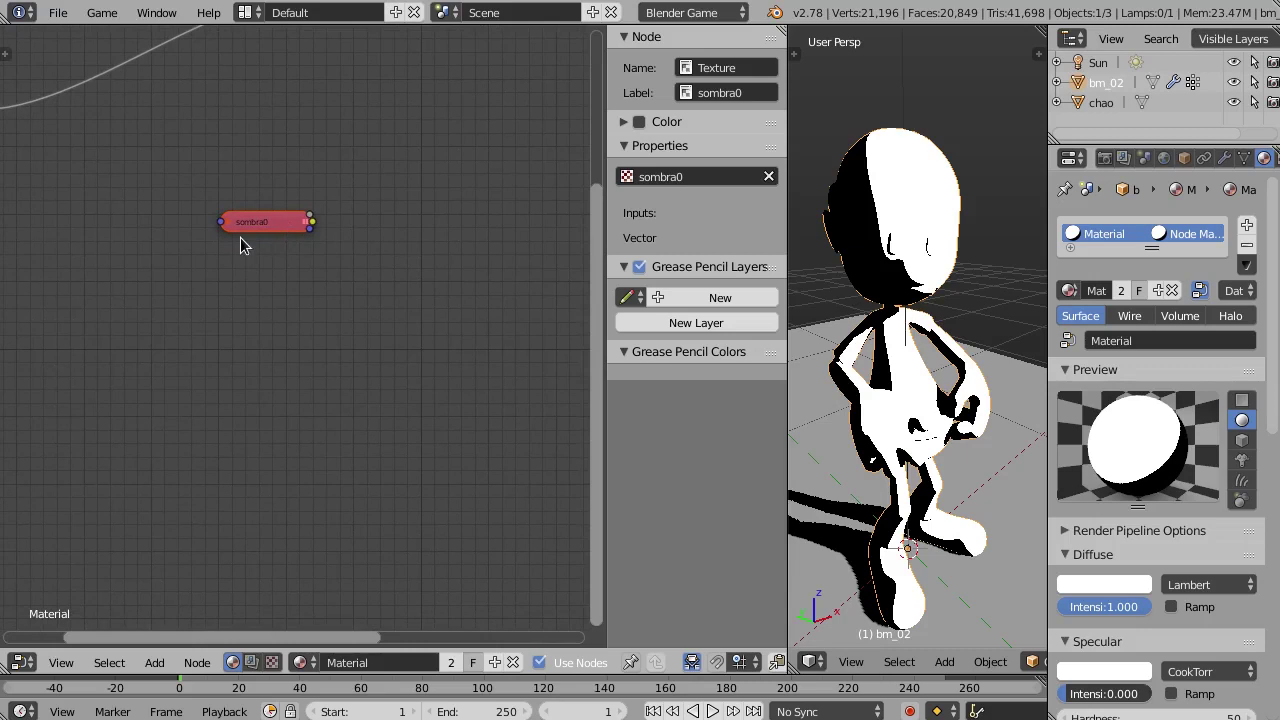
key(shift+d)
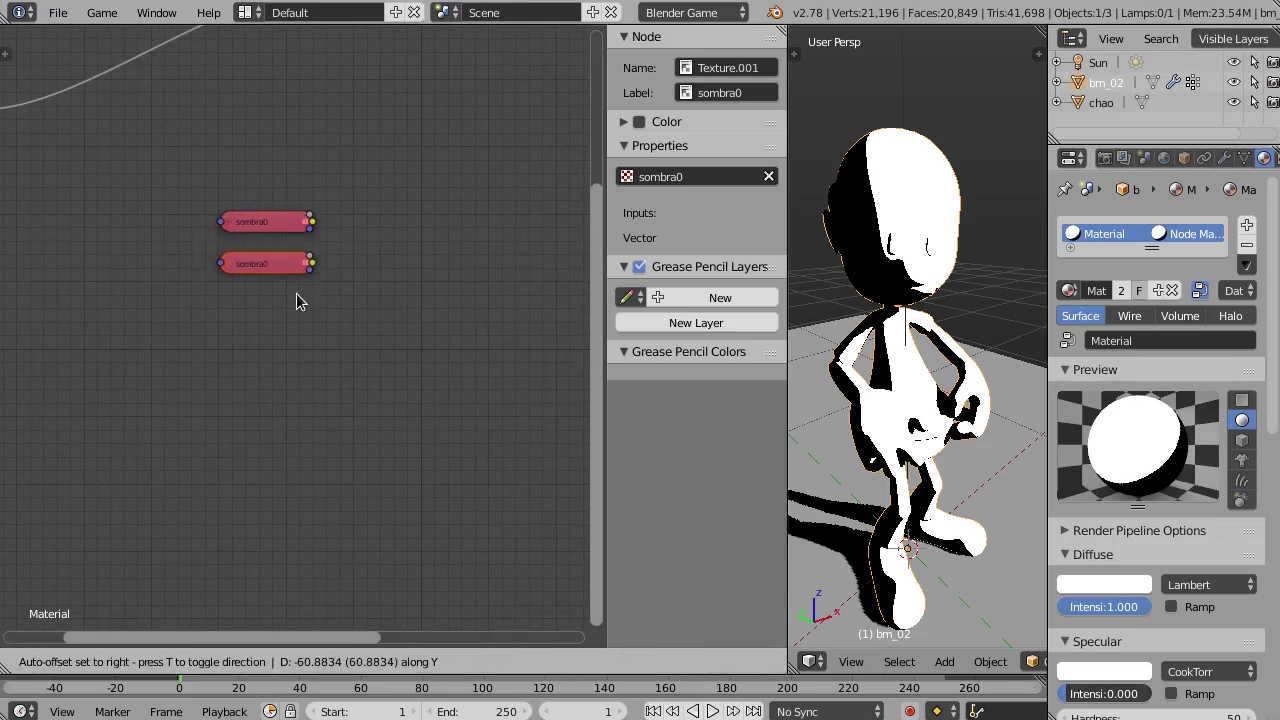
click(318, 325)
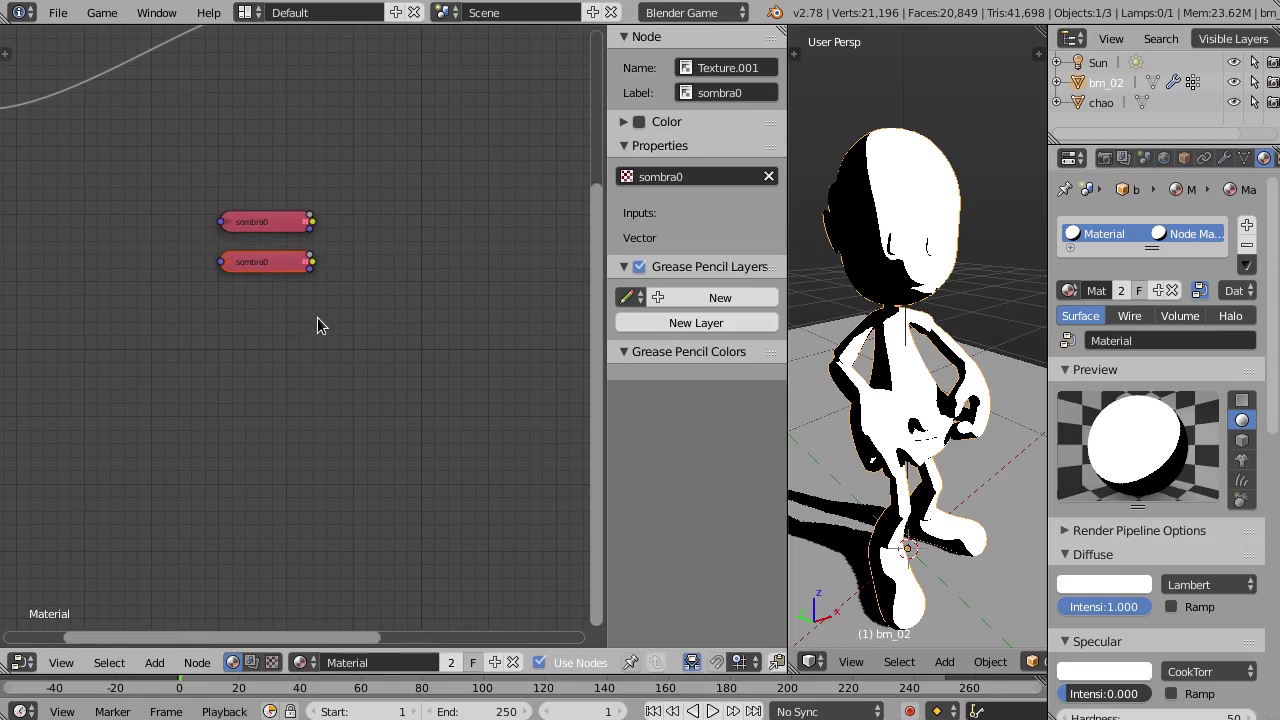
key(shift+r)
key(shift+r)
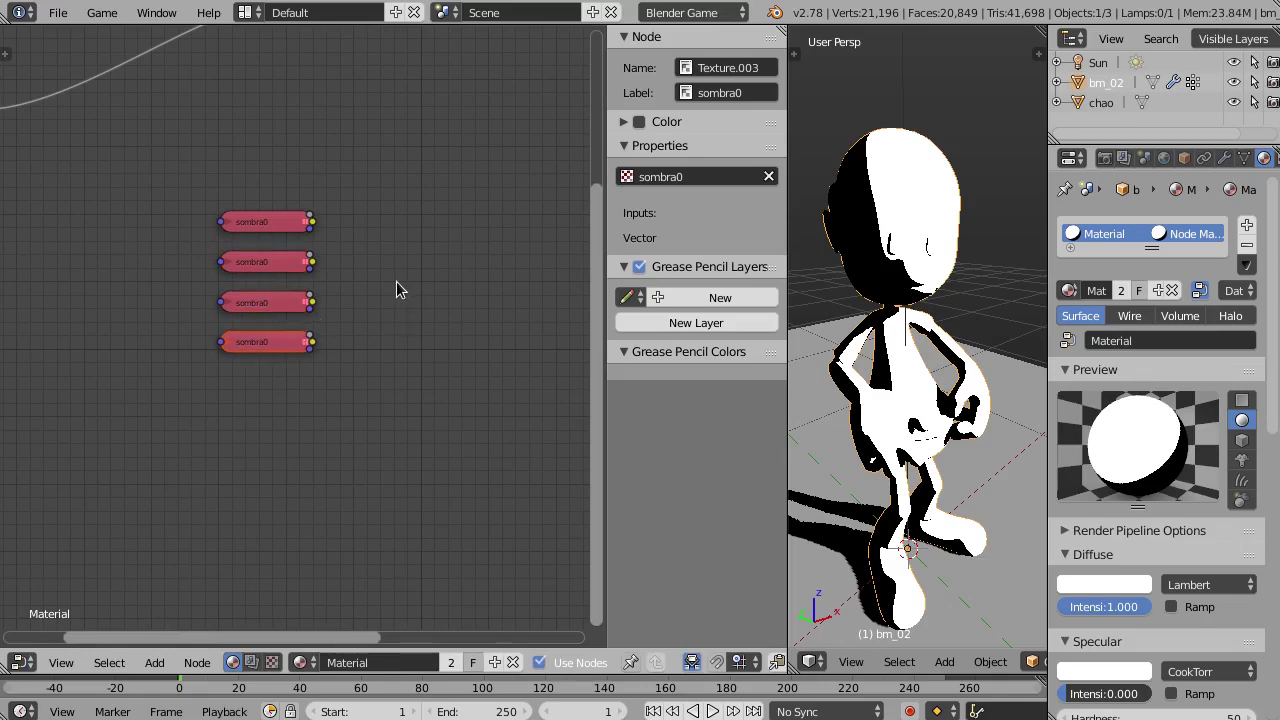
Assign the sombra1 texture and label to the second texture node.
click(254, 266)
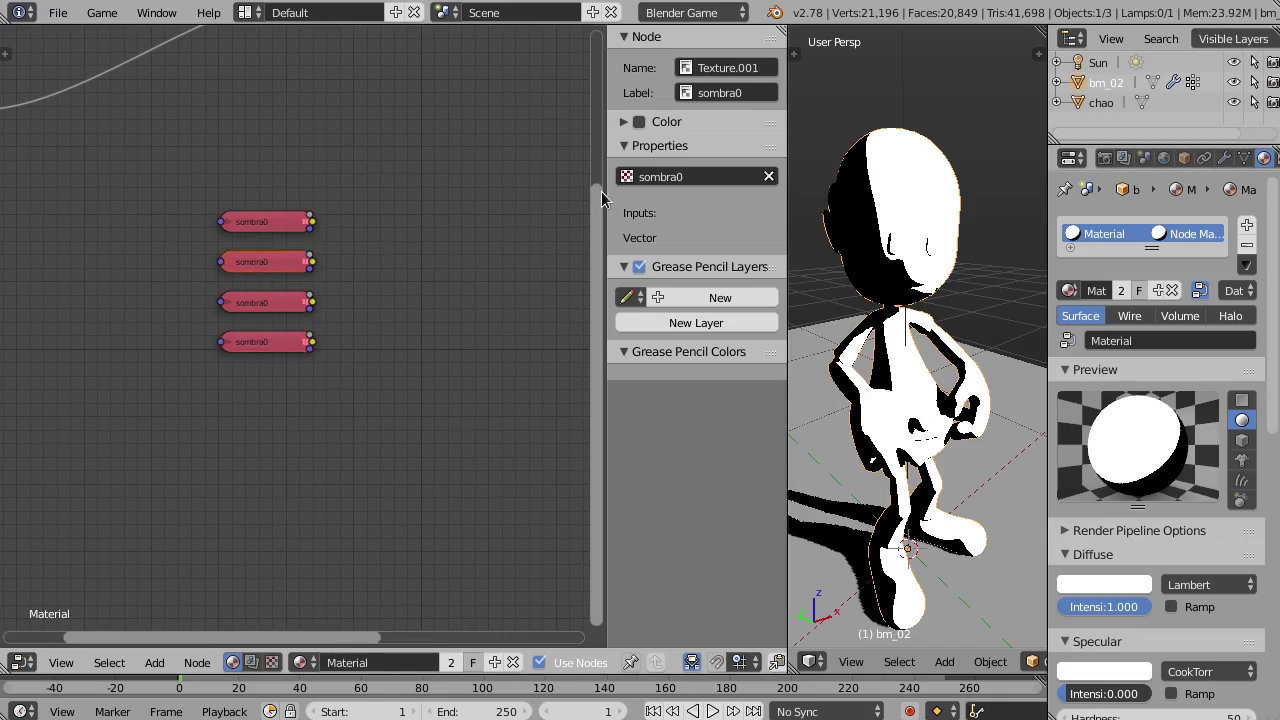
click(650, 177)
click(651, 222)
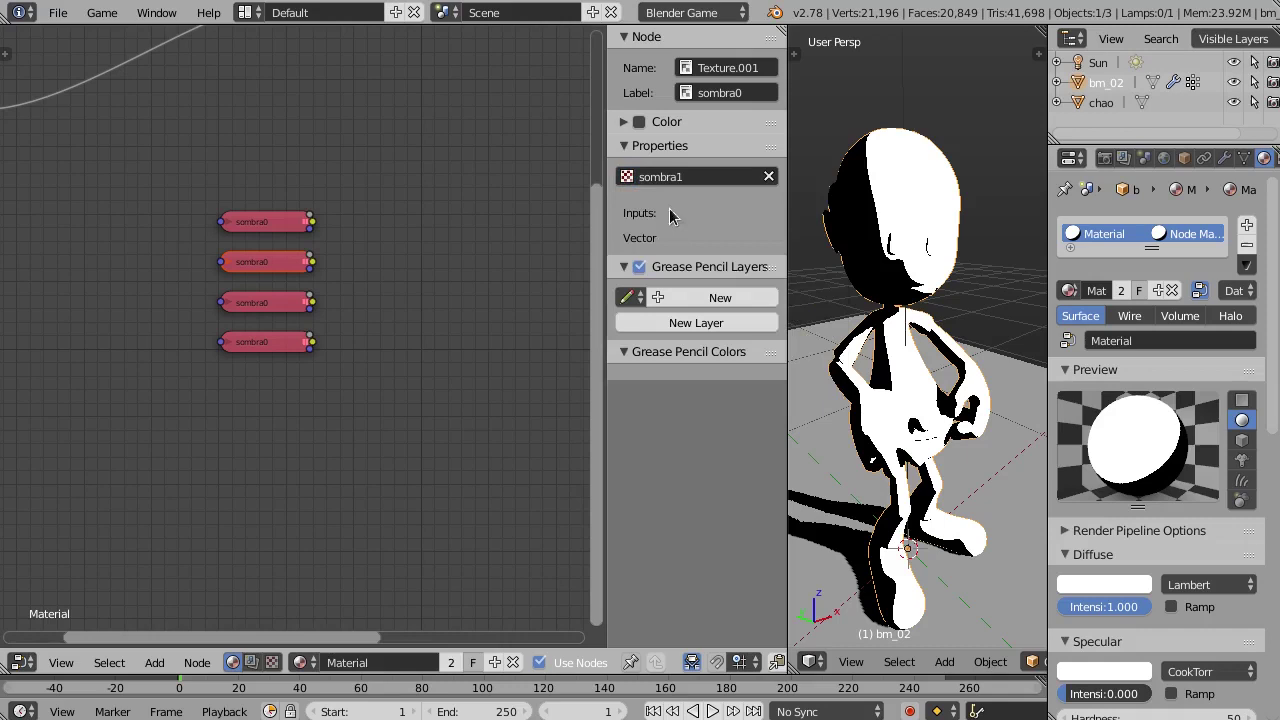
click(757, 91)
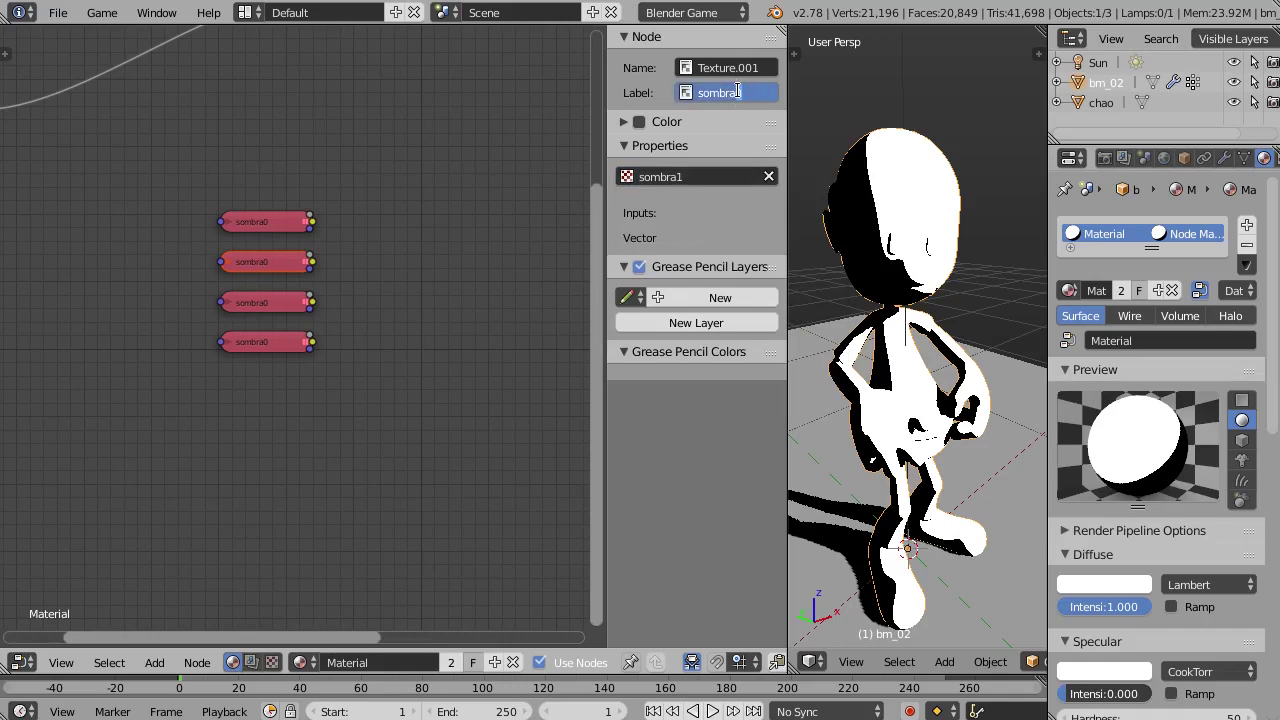
key(Return)
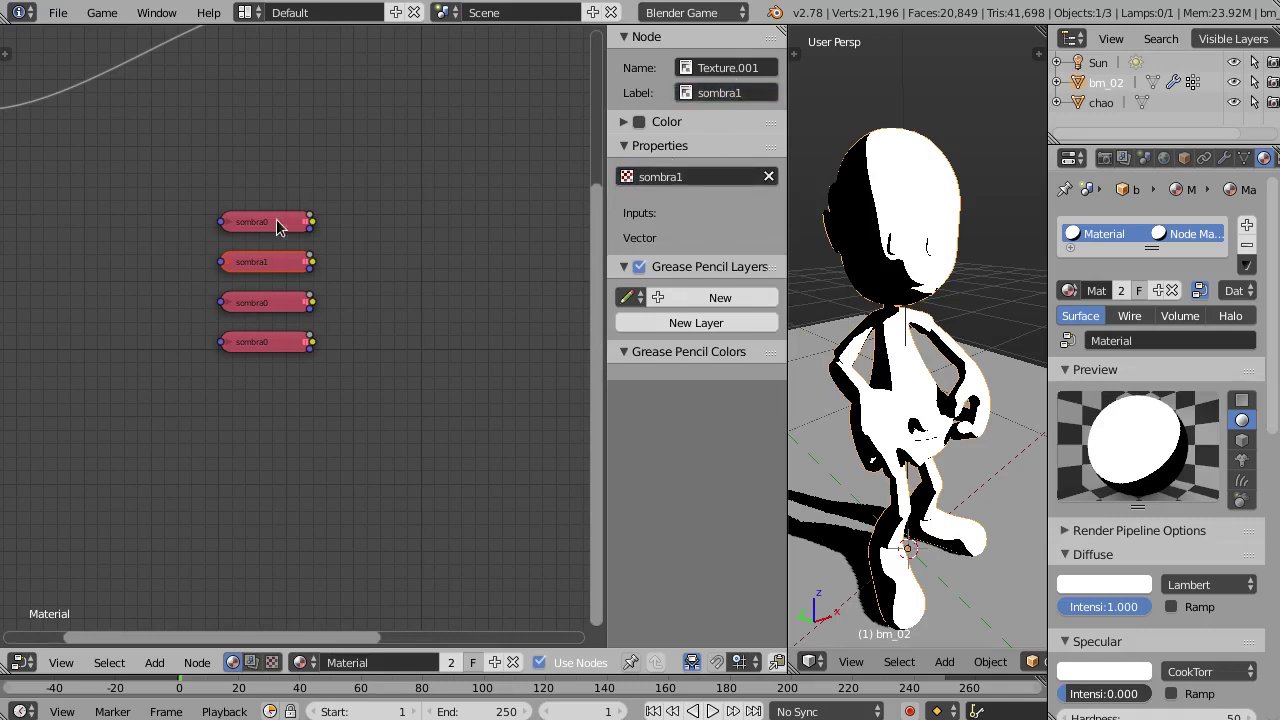
Assign the sombra2 texture and label to the third texture node.
click(272, 305)
click(700, 177)
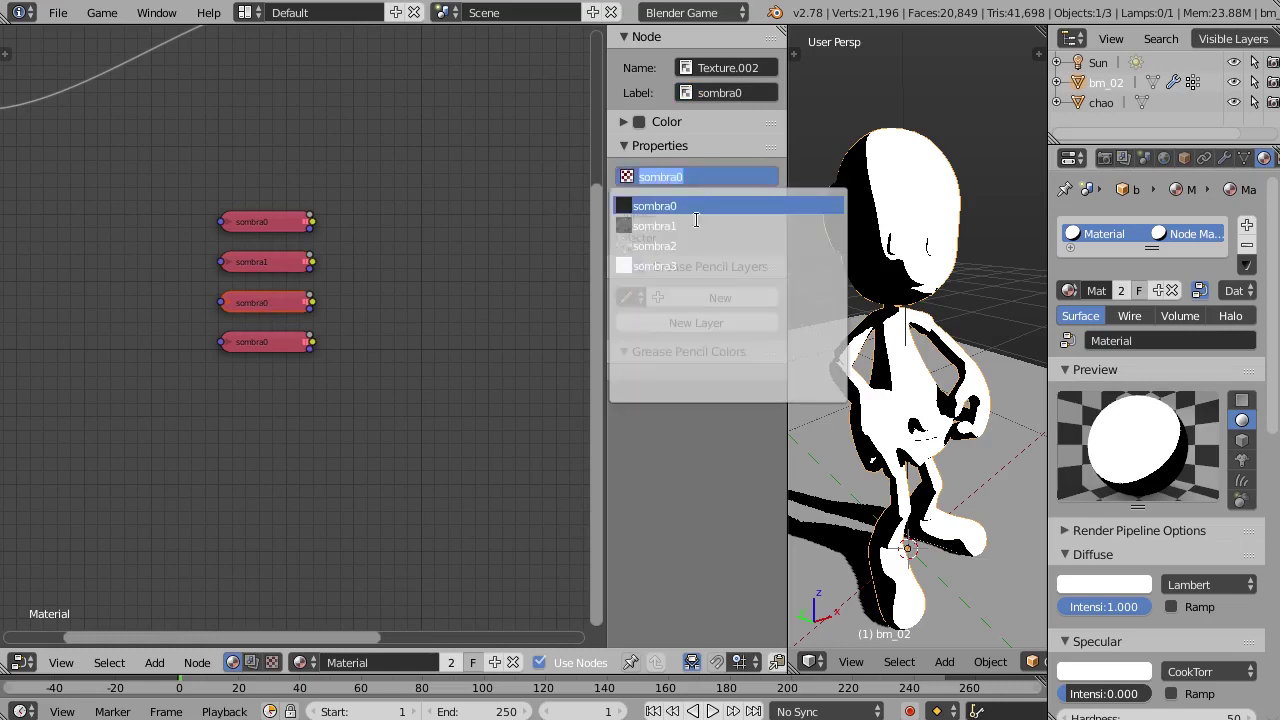
click(700, 240)
click(737, 92)
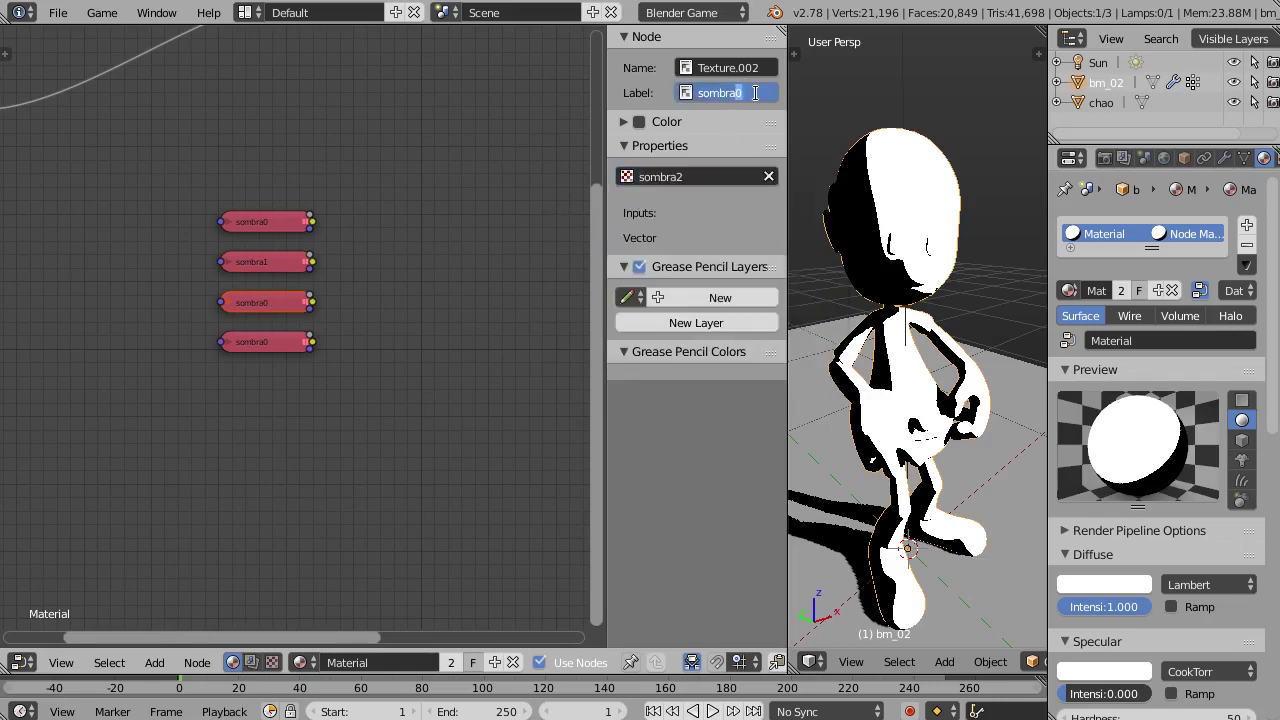
text(sombra2)
key(Return)
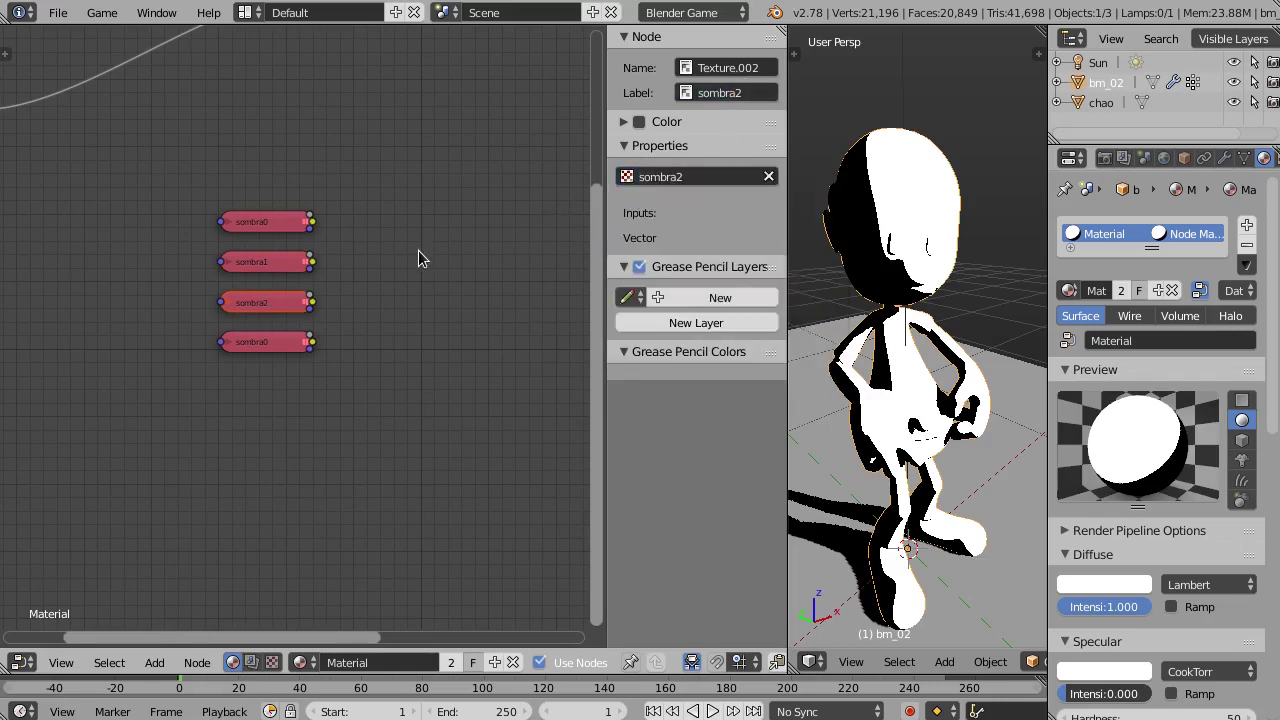
Assign the sombra3 texture and label to the fourth texture node.
click(272, 345)
click(668, 180)
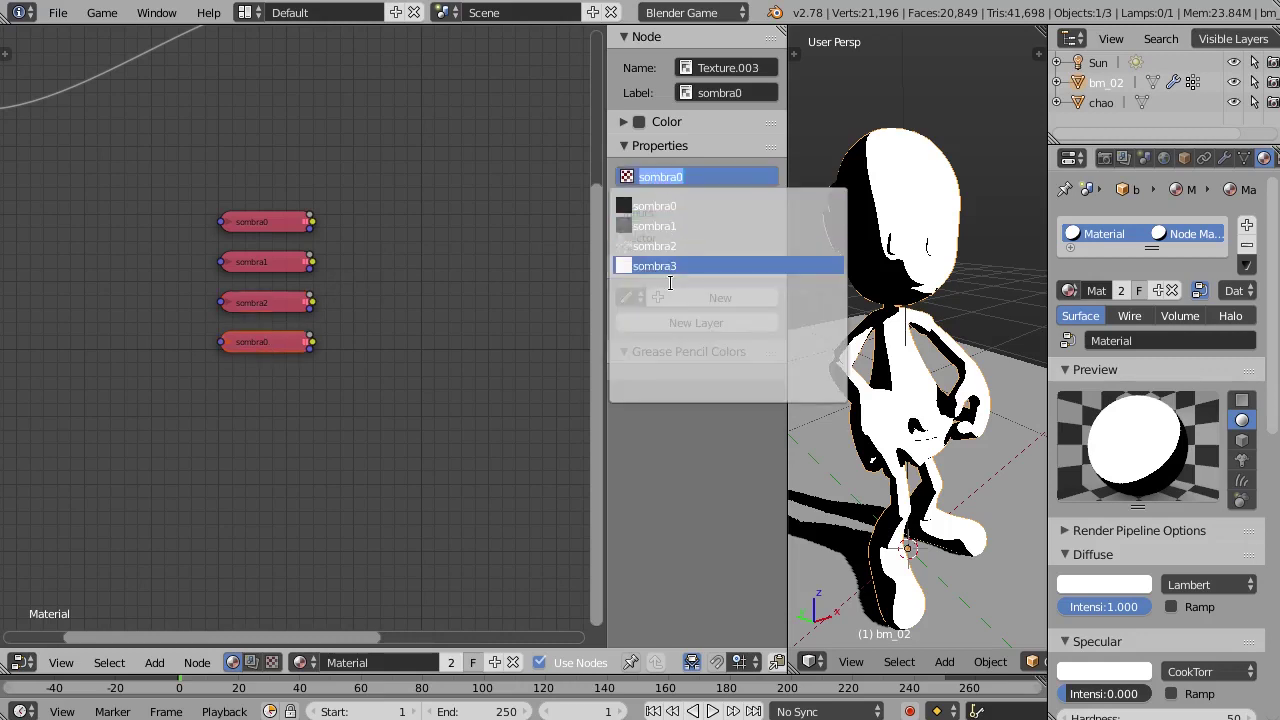
click(675, 265)
double_click(752, 95)
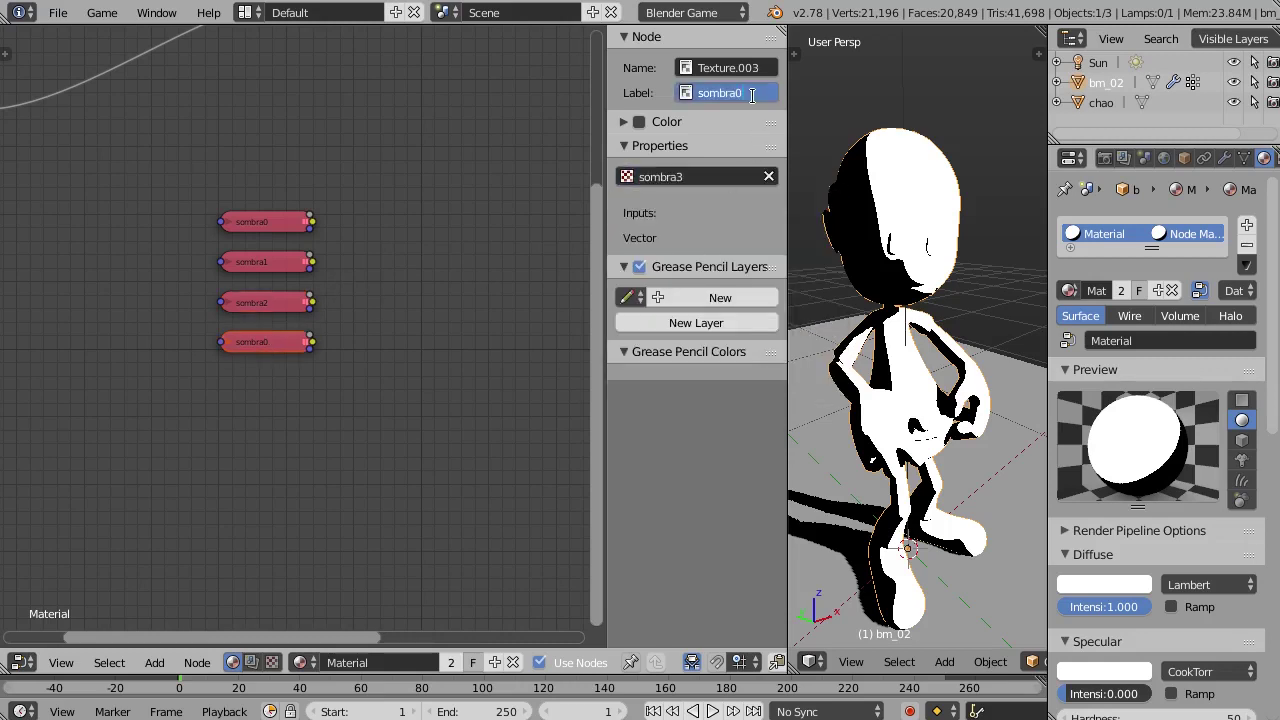
text(sombra3)
key(Return)
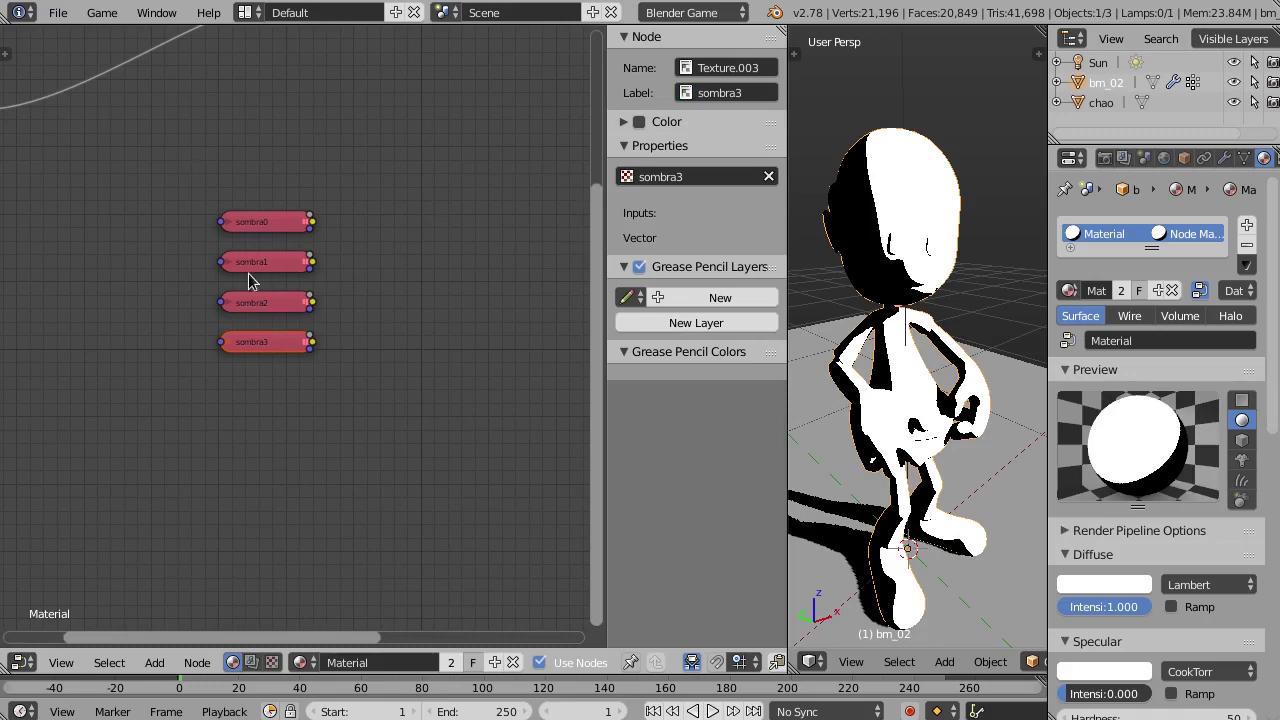
scroll(263, 263, down, 2)
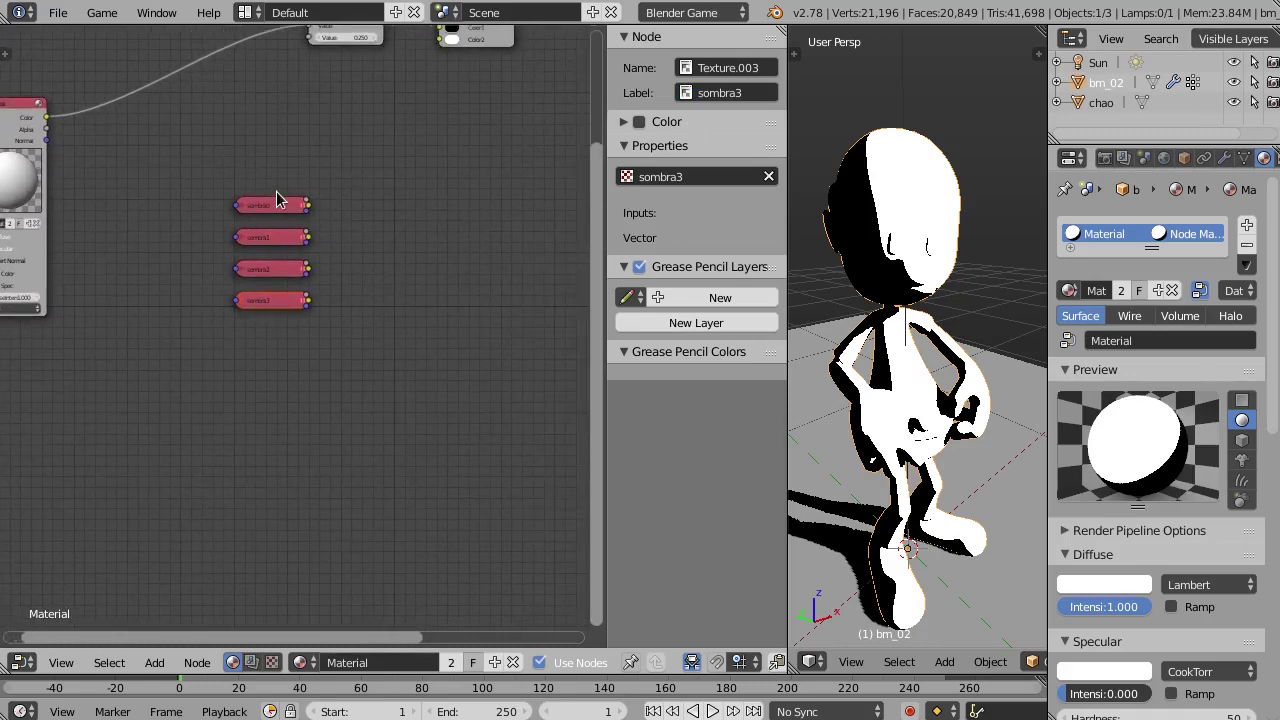
Move the four sombra texture nodes down-right, briefly expanding sombra0 to check its preview.
key(g)
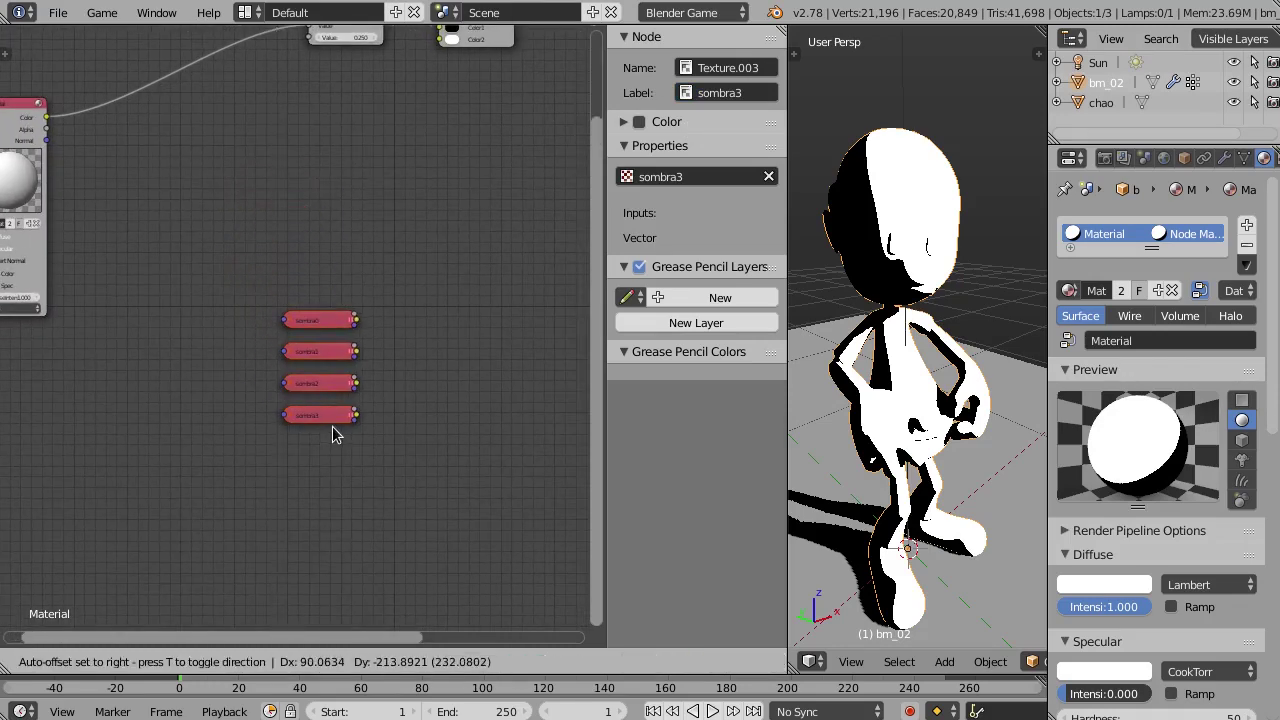
click(176, 320)
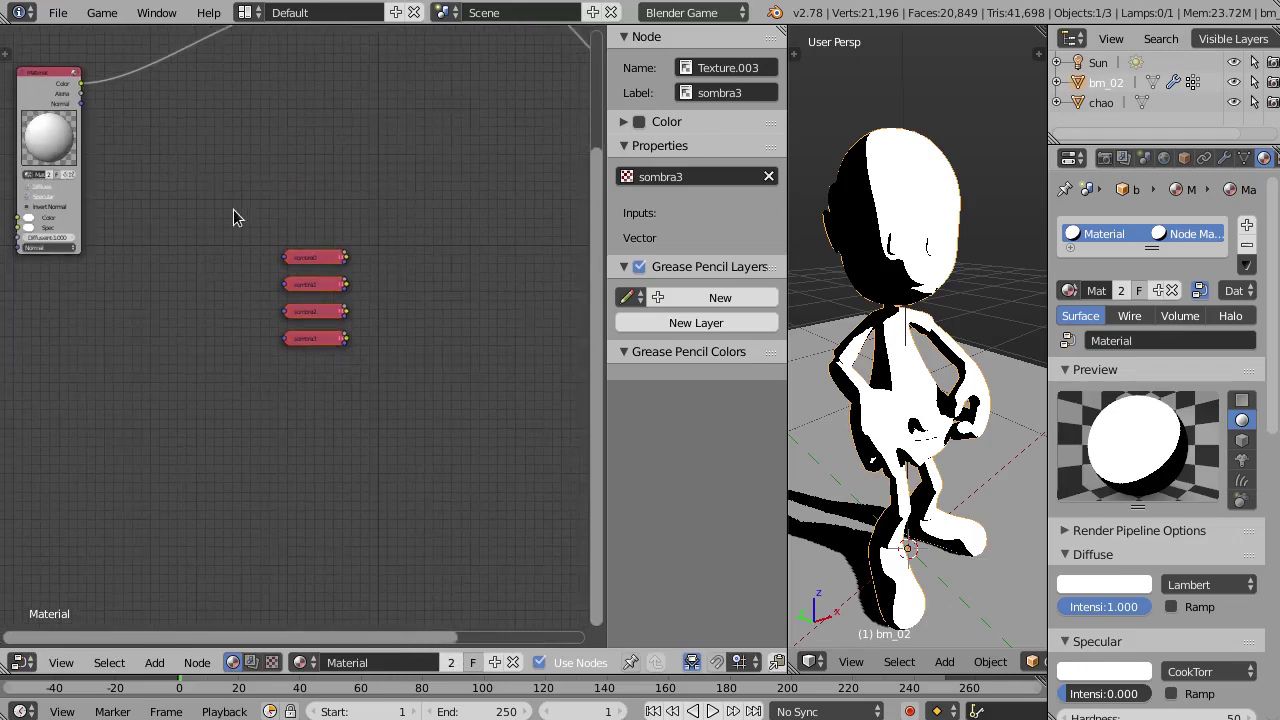
click(306, 264)
key(h)
scroll(316, 335, up, 2)
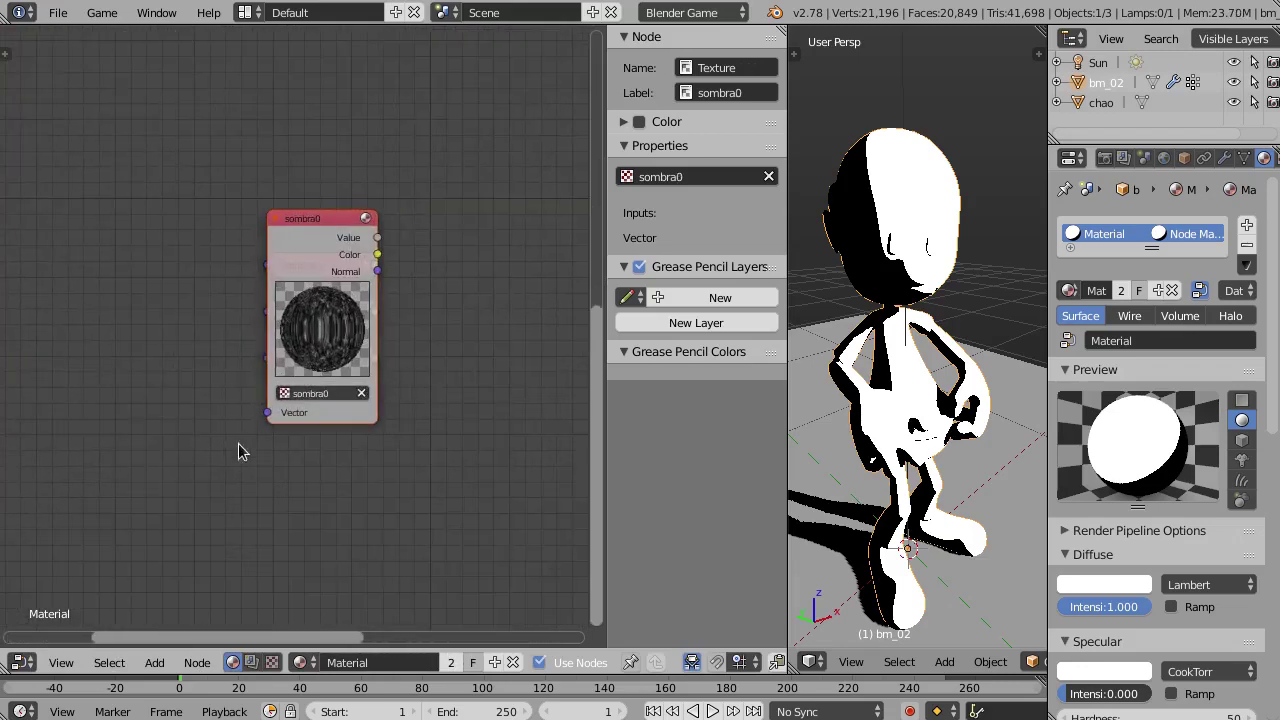
key(h)
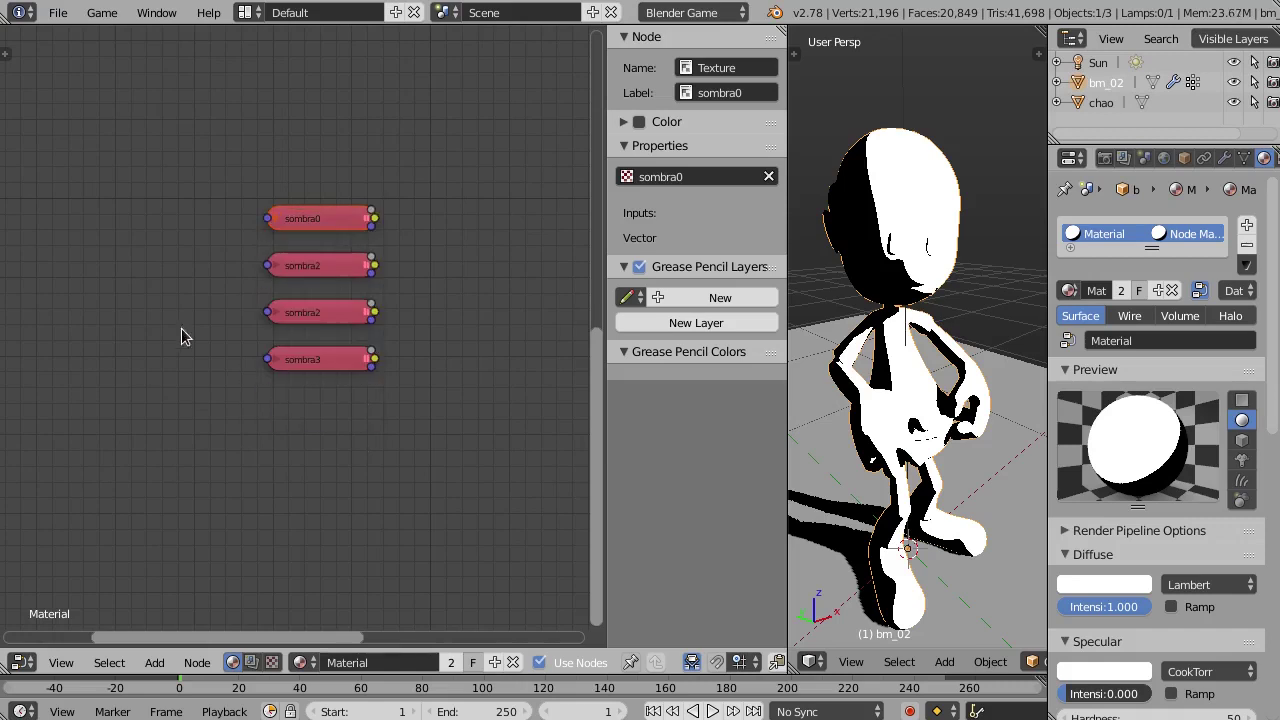
mouse_move(181, 328)
middle_down()
mouse_move(286, 292)
mouse_move(209, 306)
middle_up()
Add a Geometry input node to the left of the sombra textures.
key(shift+a)
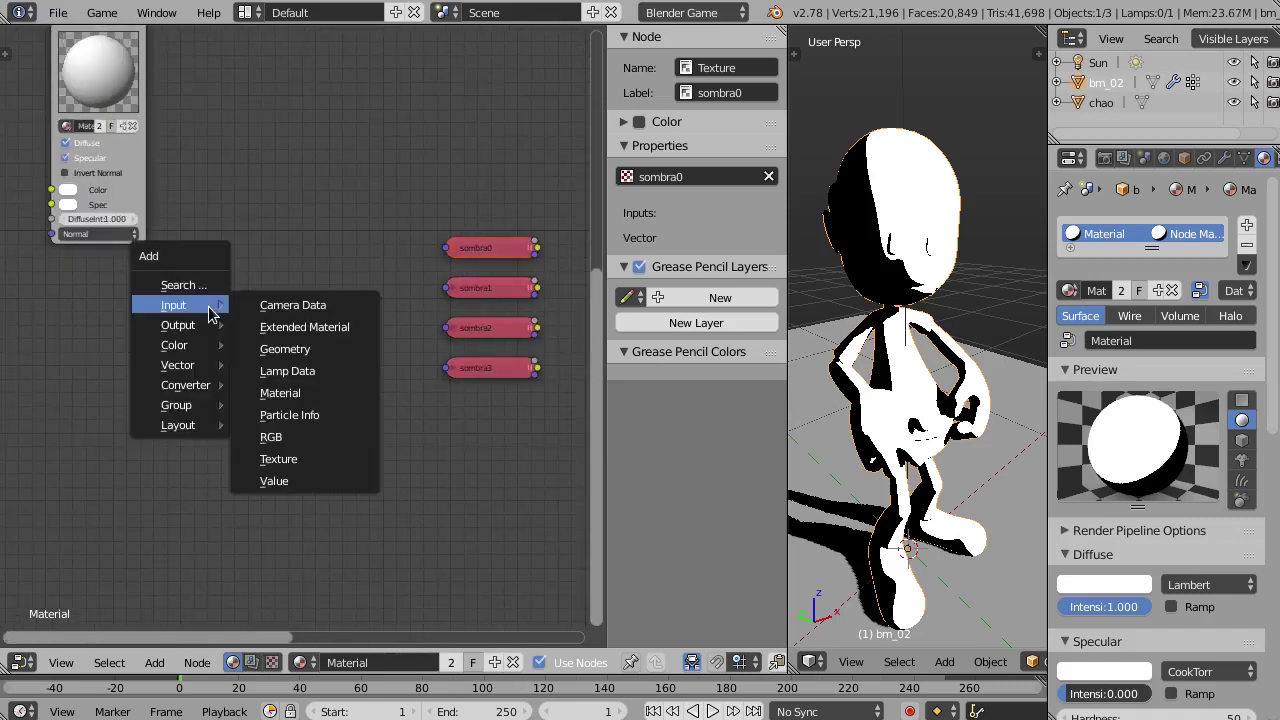
mouse_move(174, 305)
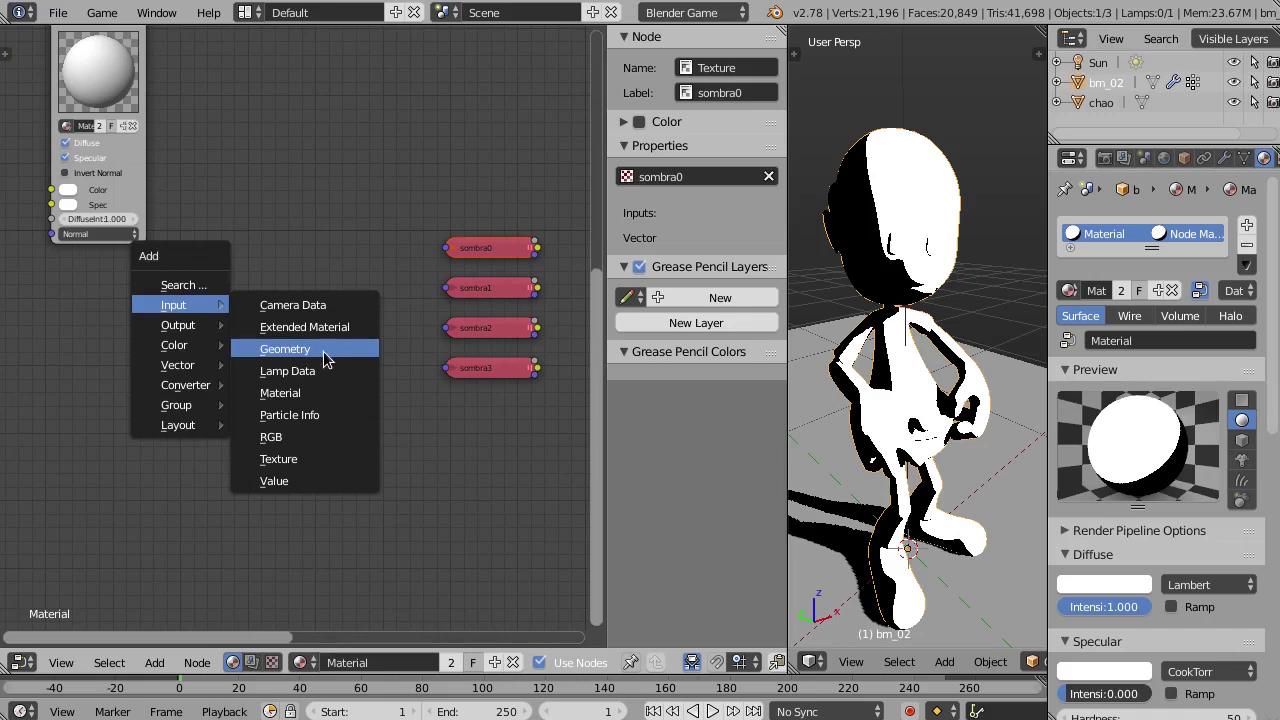
click(318, 351)
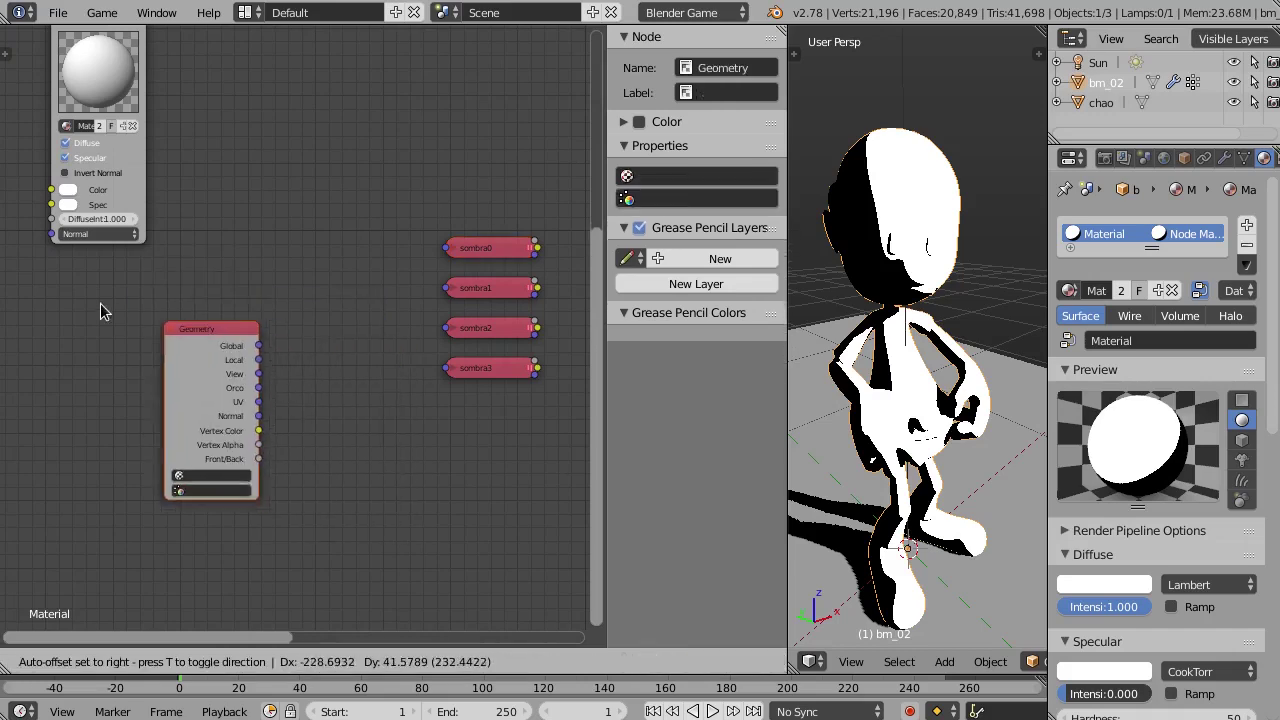
click(63, 286)
scroll(206, 346, up, 2)
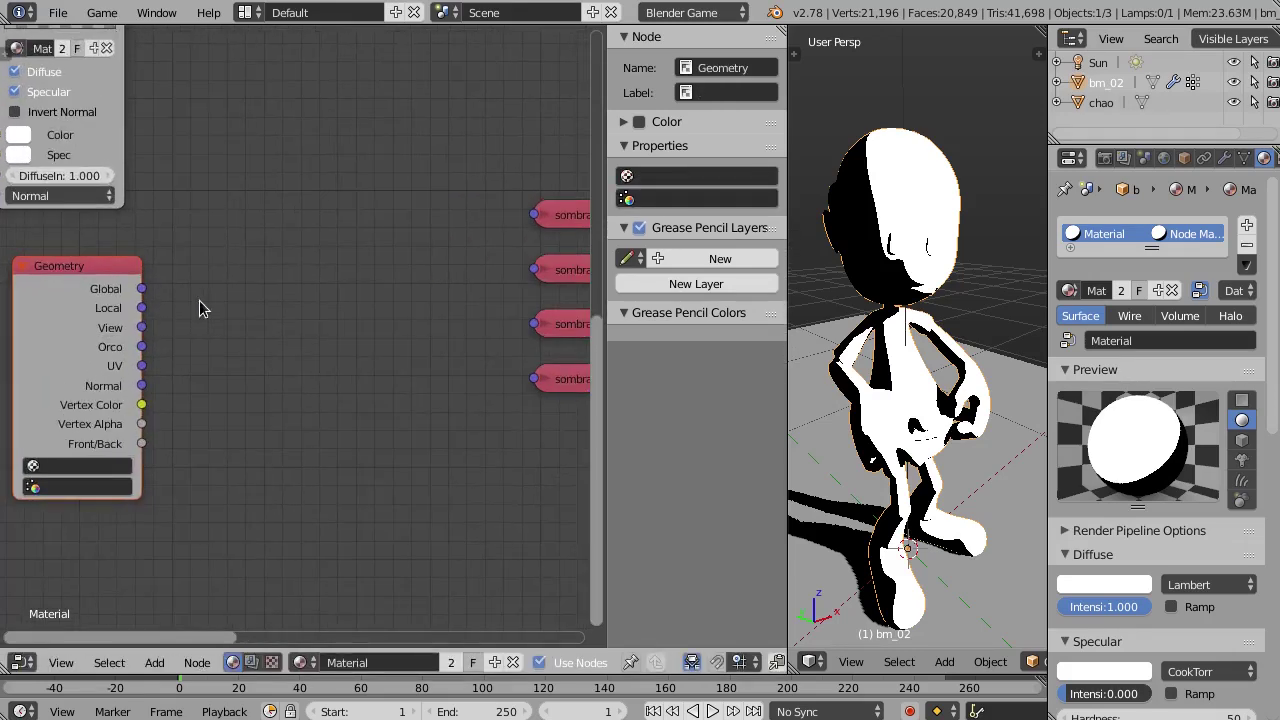
ctrl+middle_drag(199, 309, 259, 301)
Link Geometry's Local output to all four sombra Vector inputs, gathered into one reroute.
drag(147, 308, 510, 221)
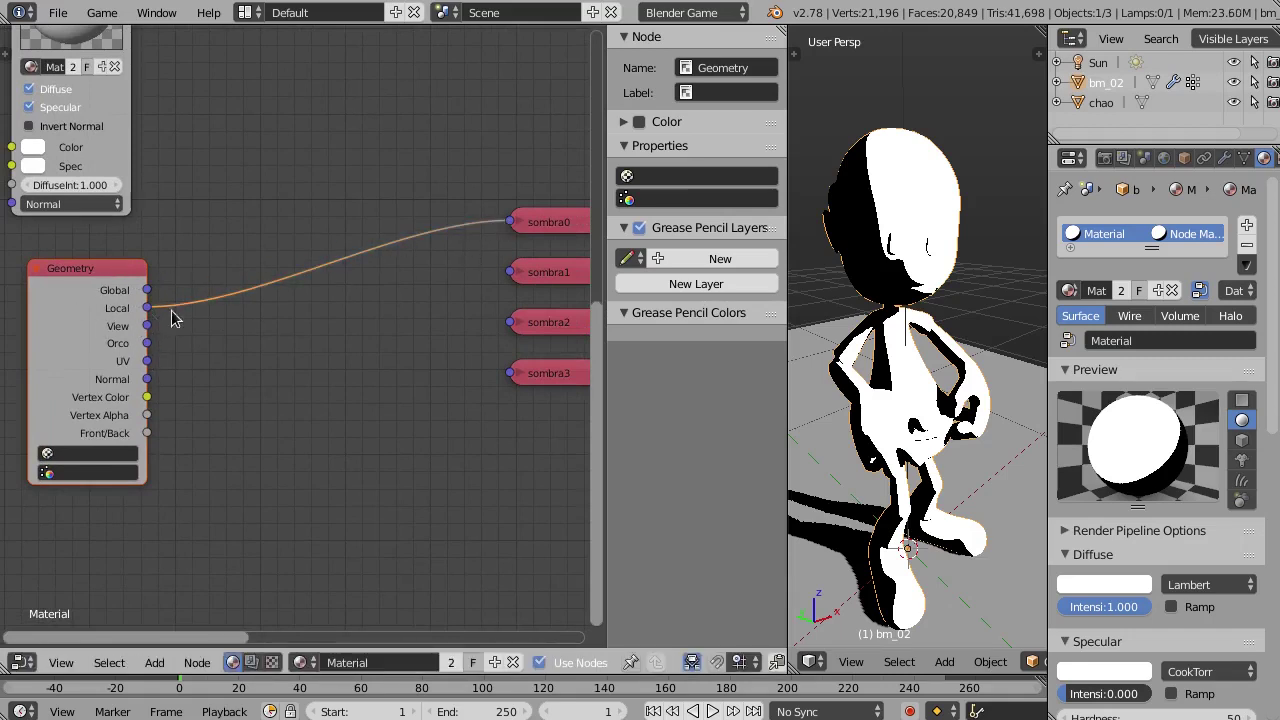
middle_drag(171, 321, 129, 323)
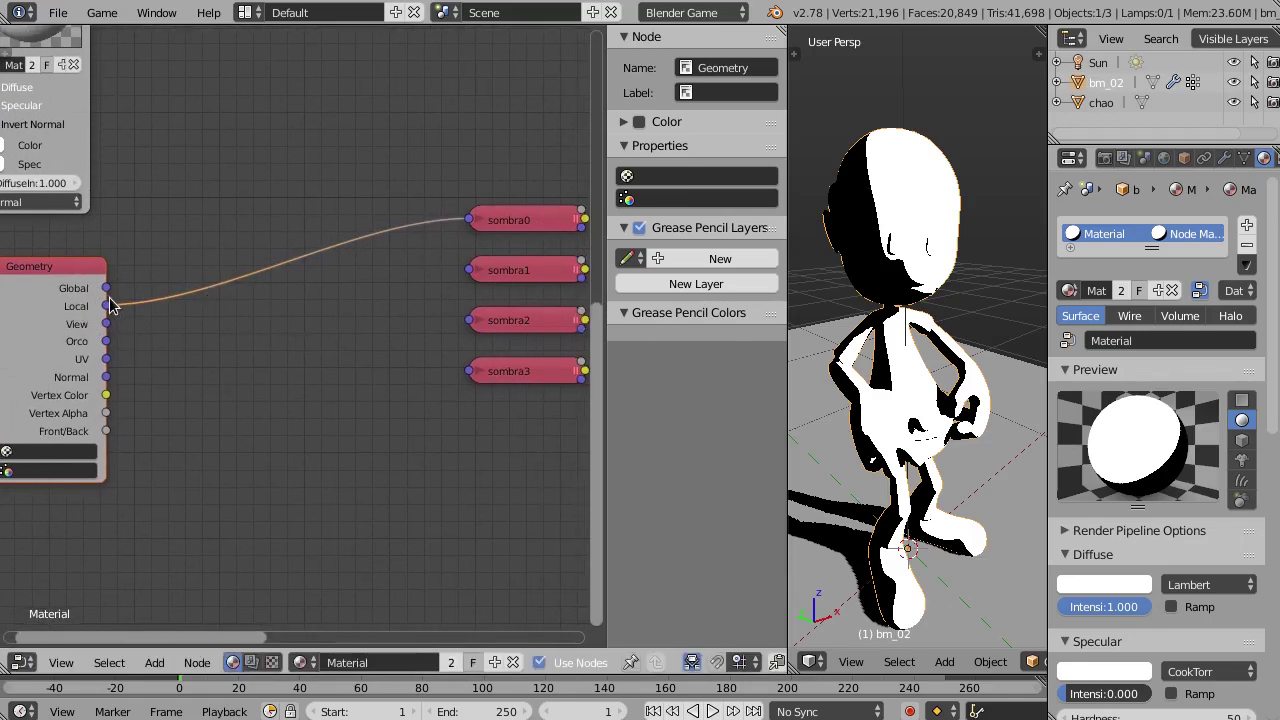
drag(107, 306, 469, 270)
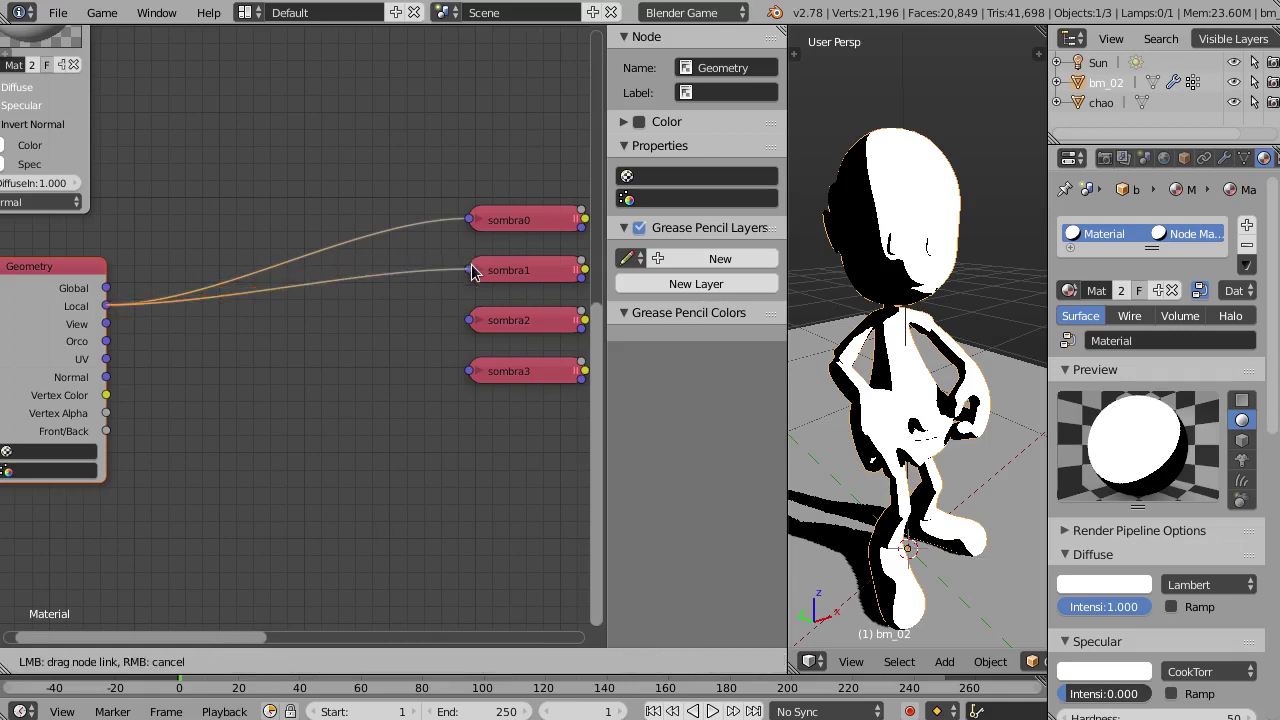
drag(110, 312, 437, 329)
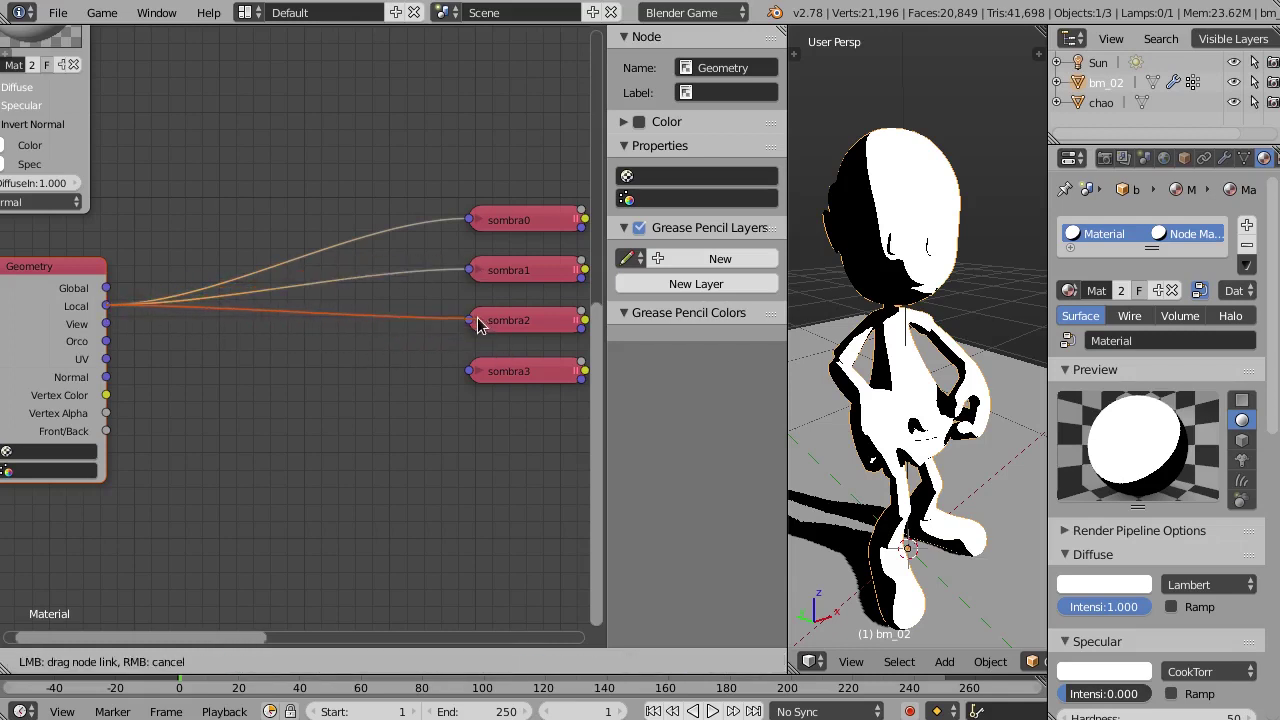
drag(108, 306, 470, 320)
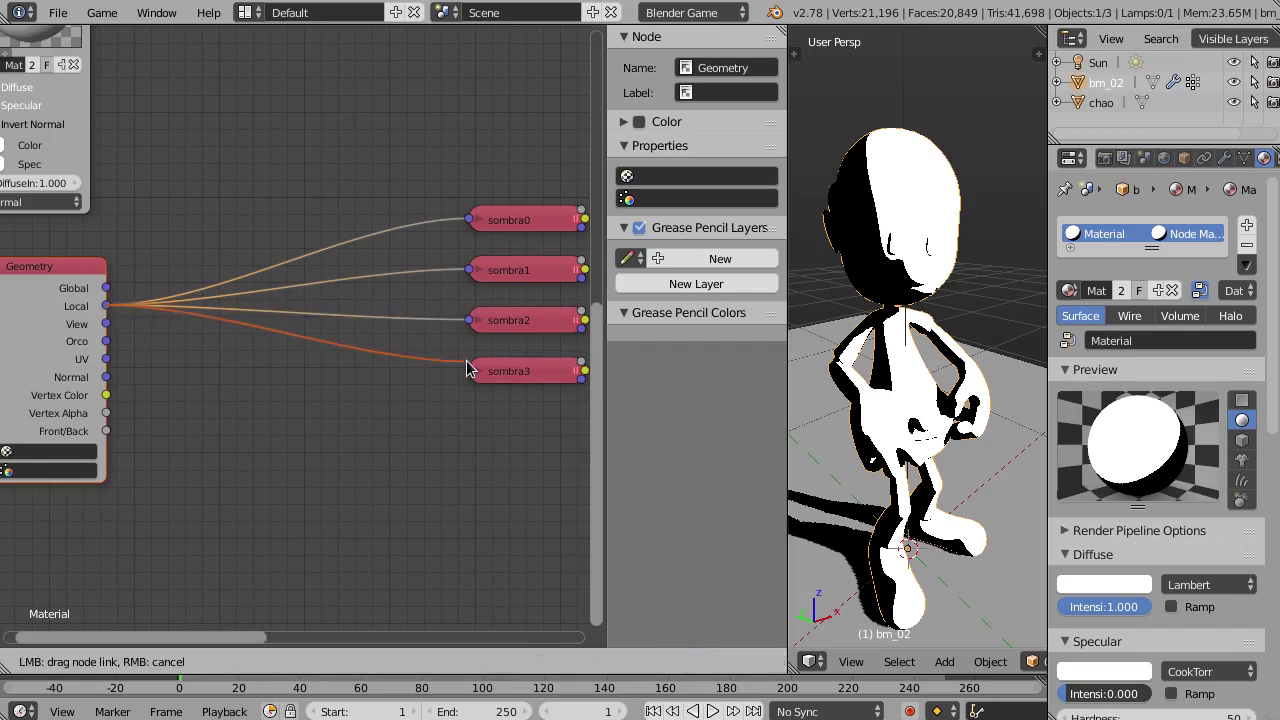
drag(107, 306, 469, 371)
middle_drag(351, 343, 226, 333)
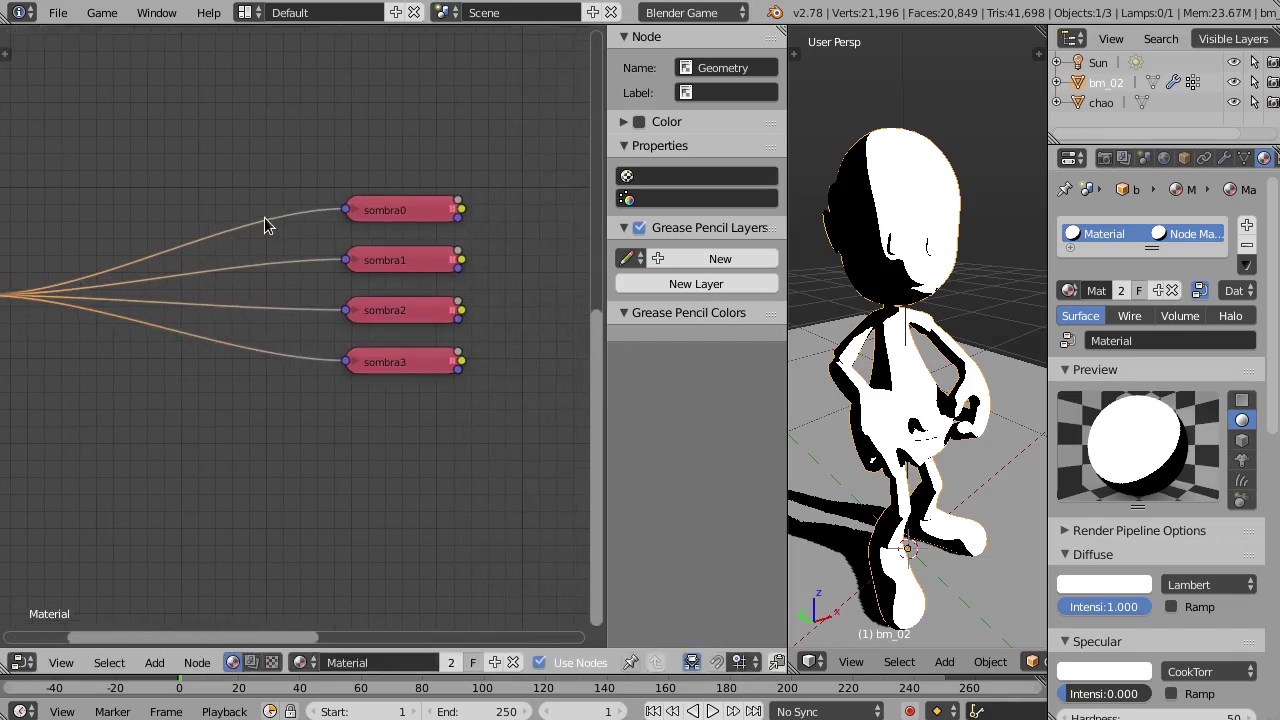
scroll(268, 245, down, 2)
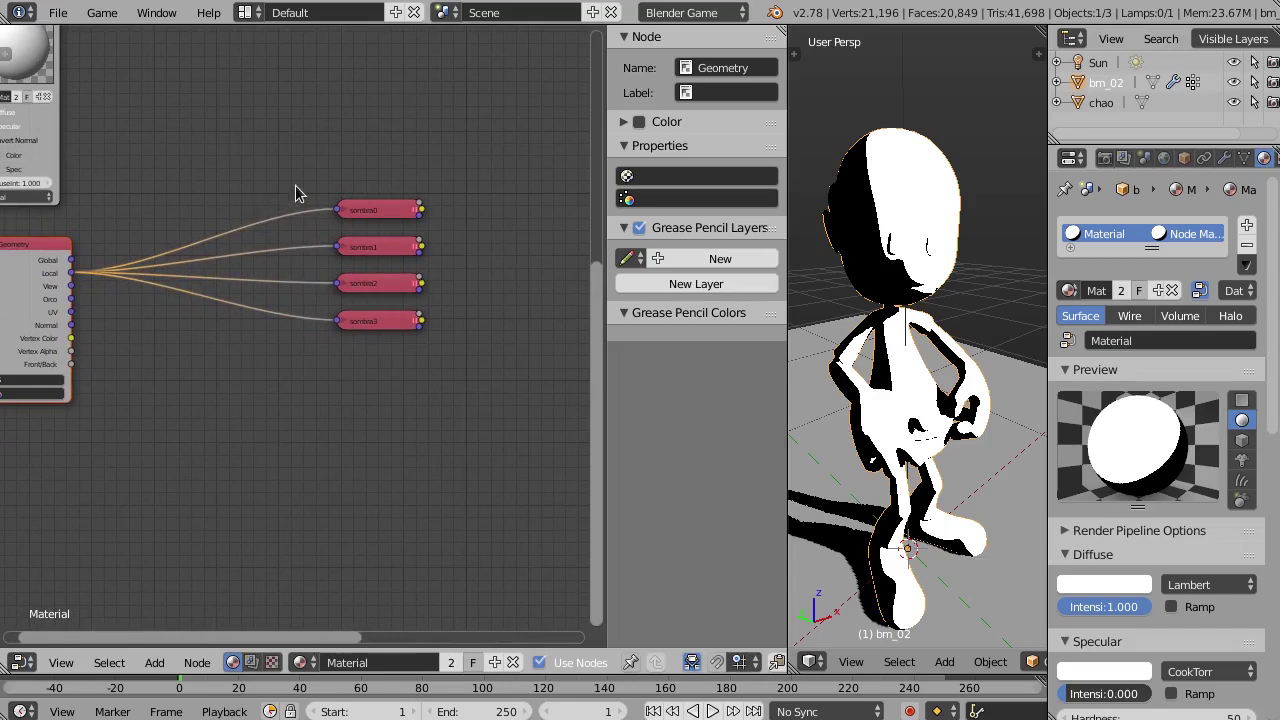
ctrl+right_drag(297, 186, 290, 398)
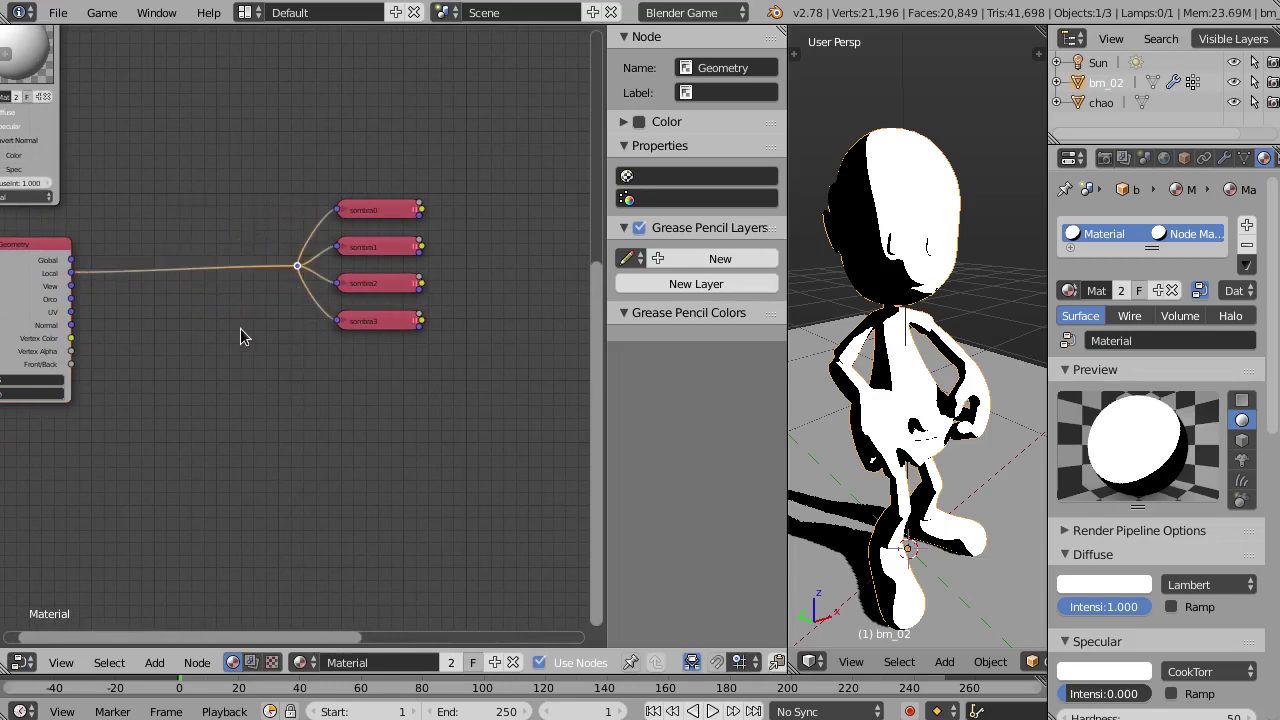
middle_drag(240, 337, 306, 320)
Drop a default Mapping node onto the link between Geometry's Local output and the reroute.
key(shift+a)
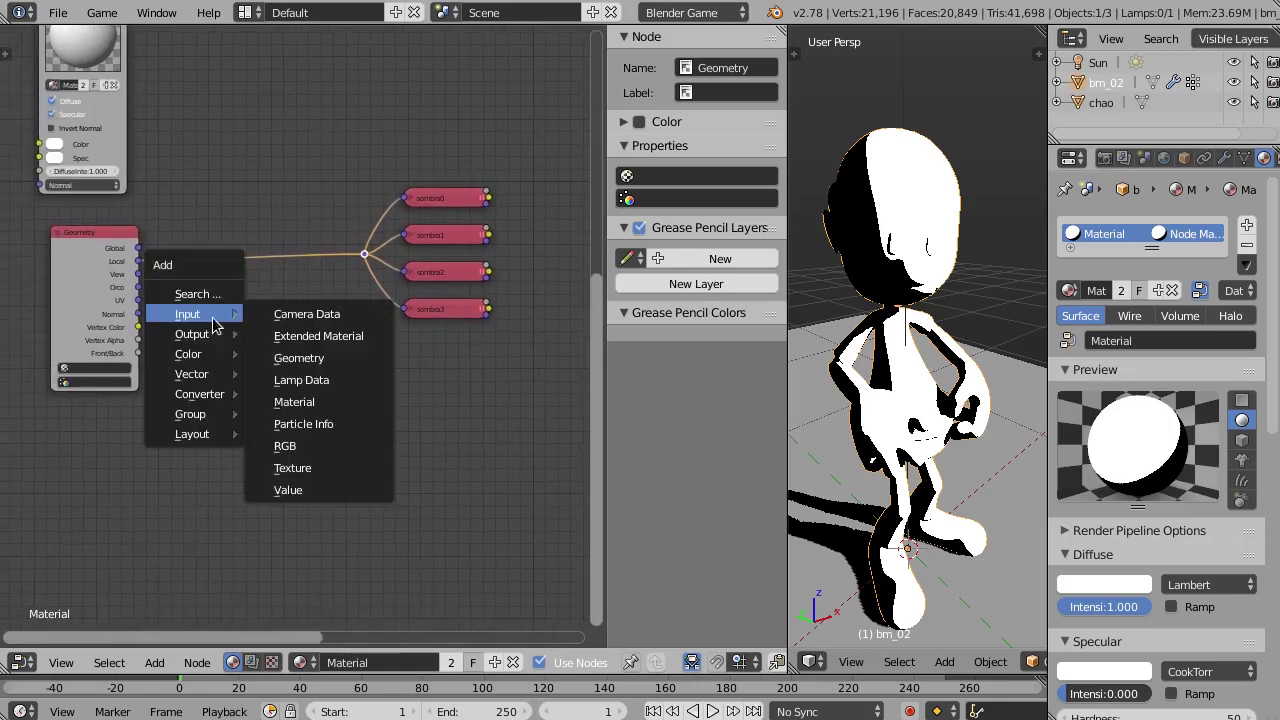
mouse_move(192, 374)
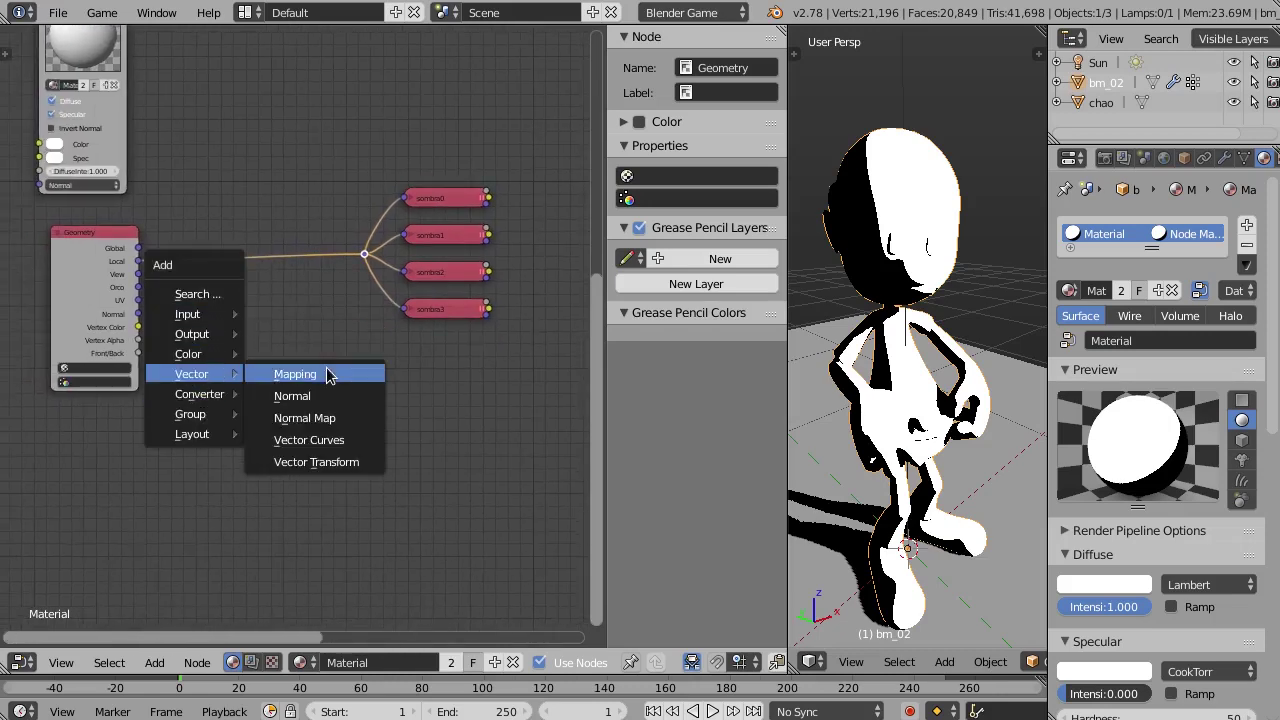
click(329, 375)
click(414, 277)
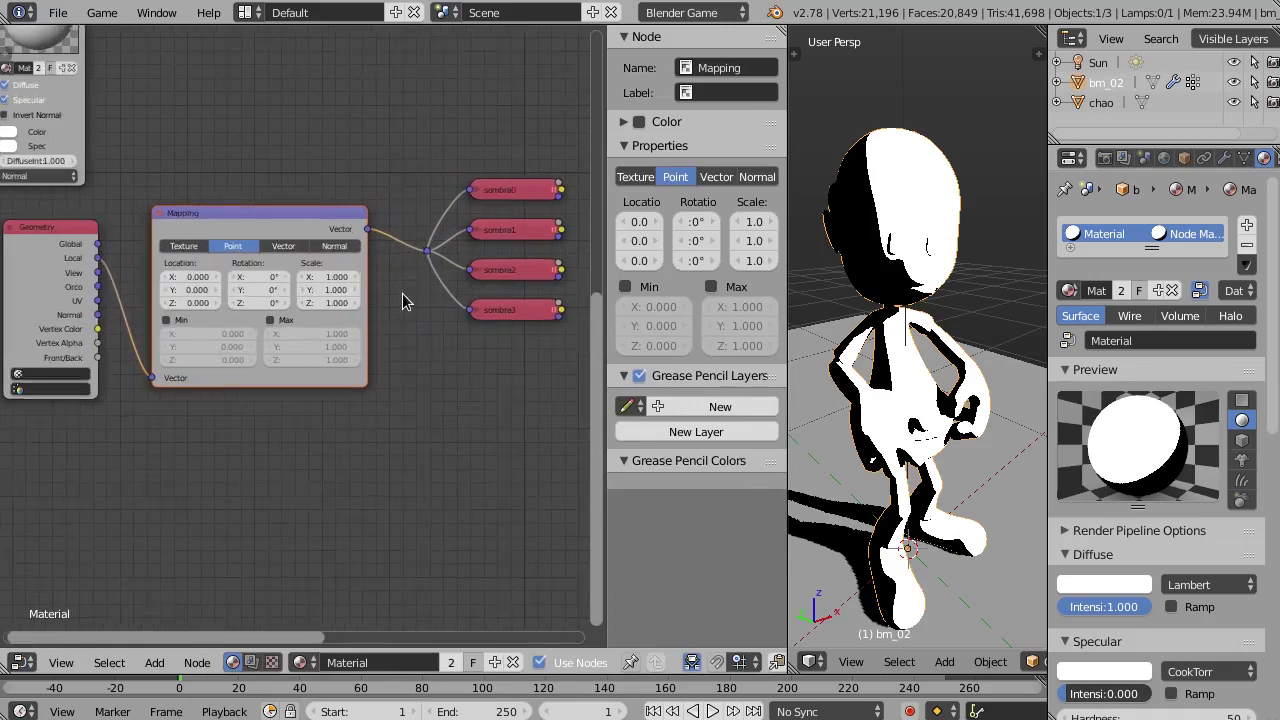
scroll(403, 300, up, 1)
middle_drag(466, 286, 372, 283)
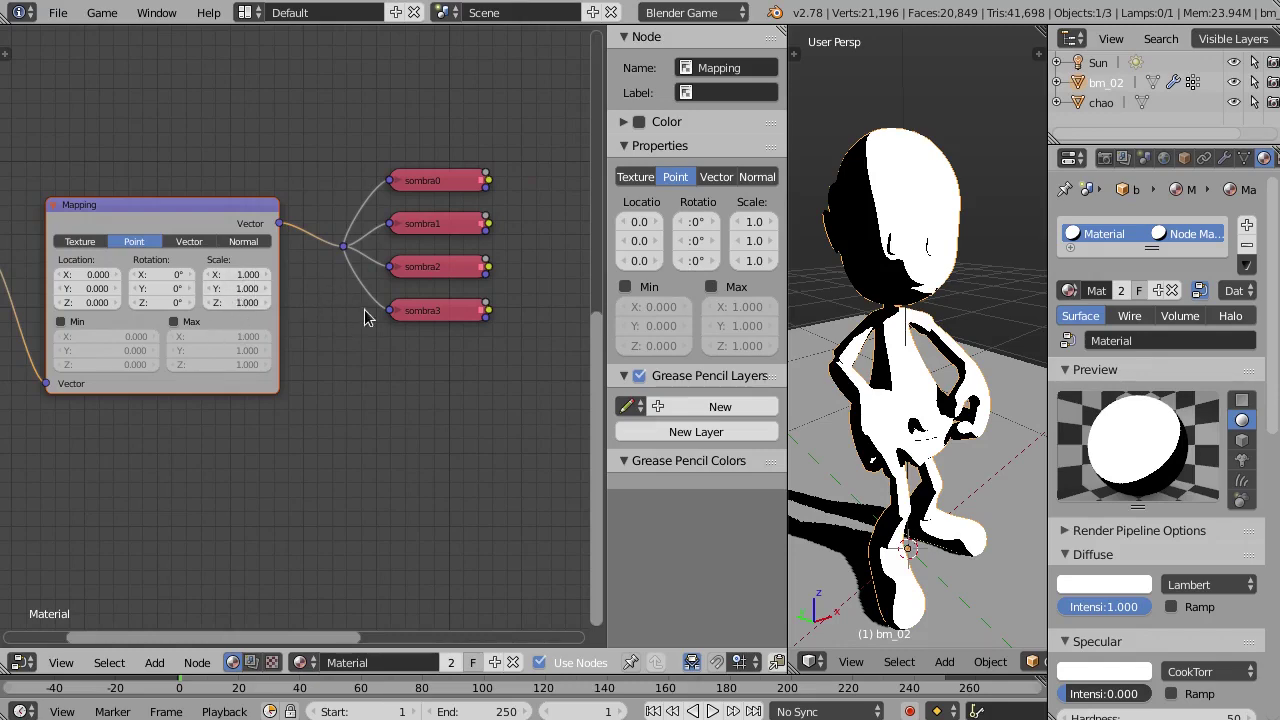
middle_drag(363, 323, 251, 329)
scroll(448, 171, down, 2)
mouse_move(448, 171)
middle_down()
mouse_move(263, 229)
mouse_move(270, 239)
middle_up()
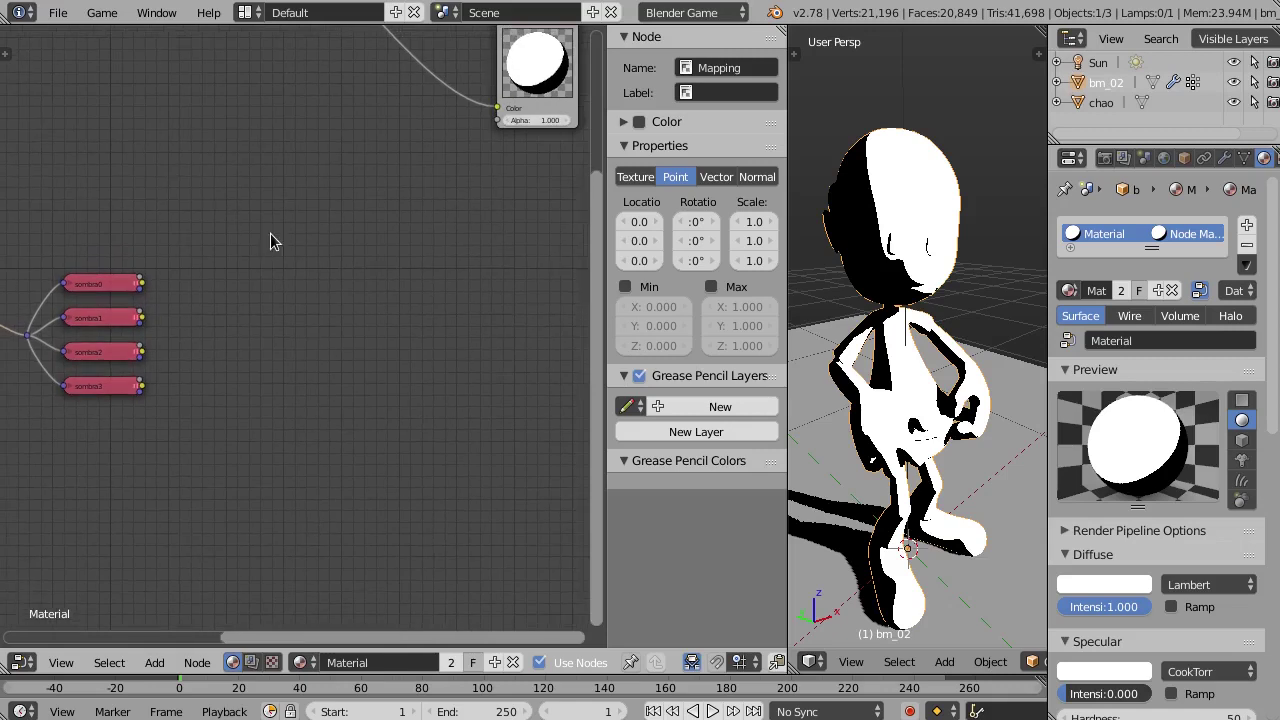
Add a ColorRamp node and position it beside the output node.
key(shift+a)
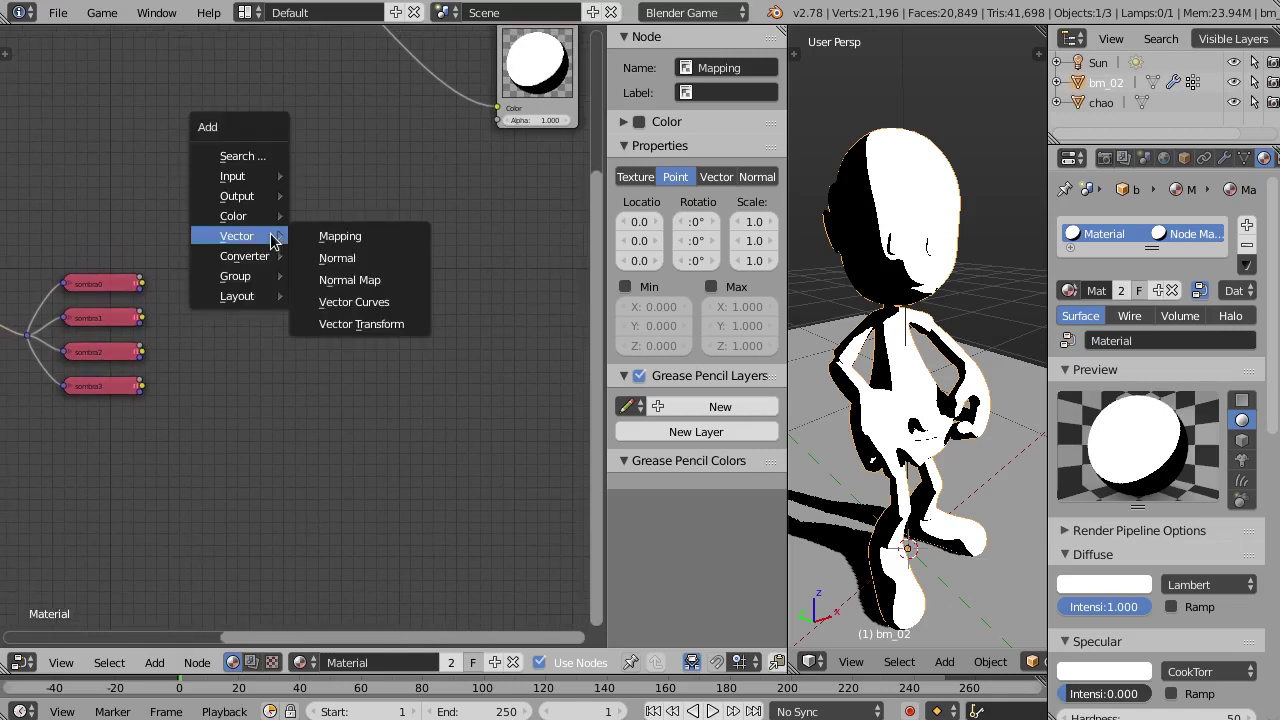
mouse_move(244, 256)
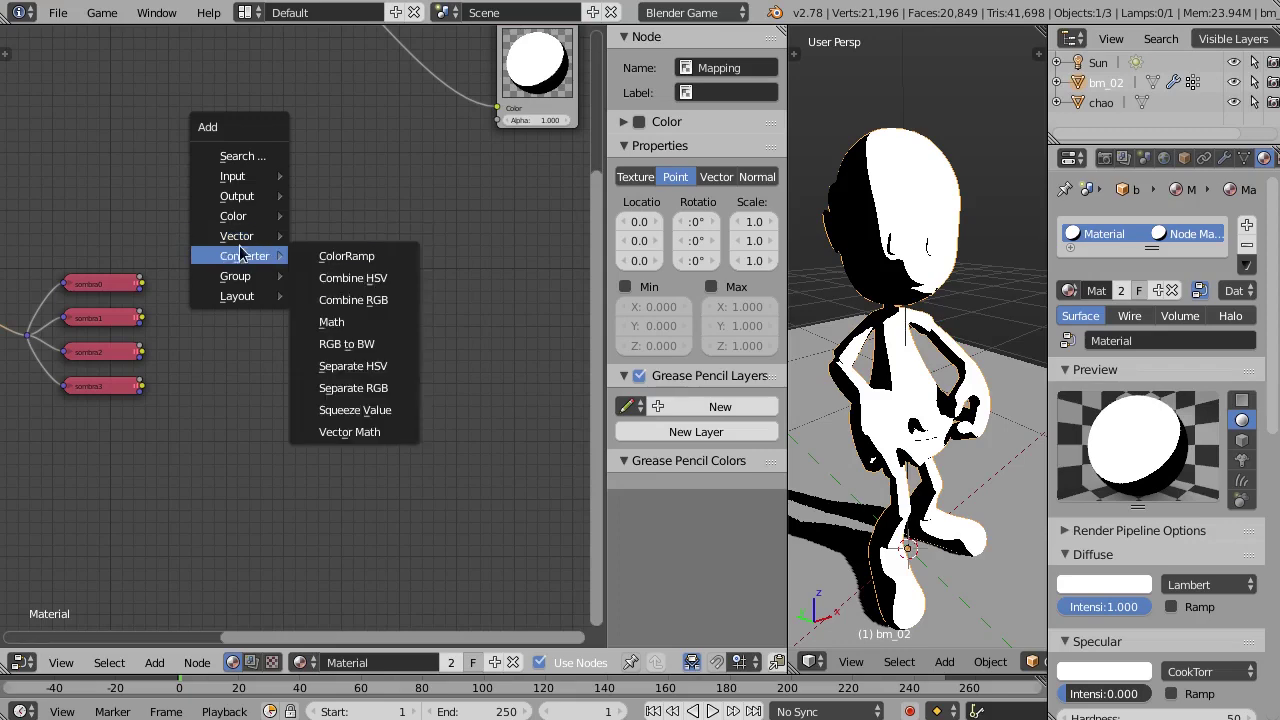
click(340, 256)
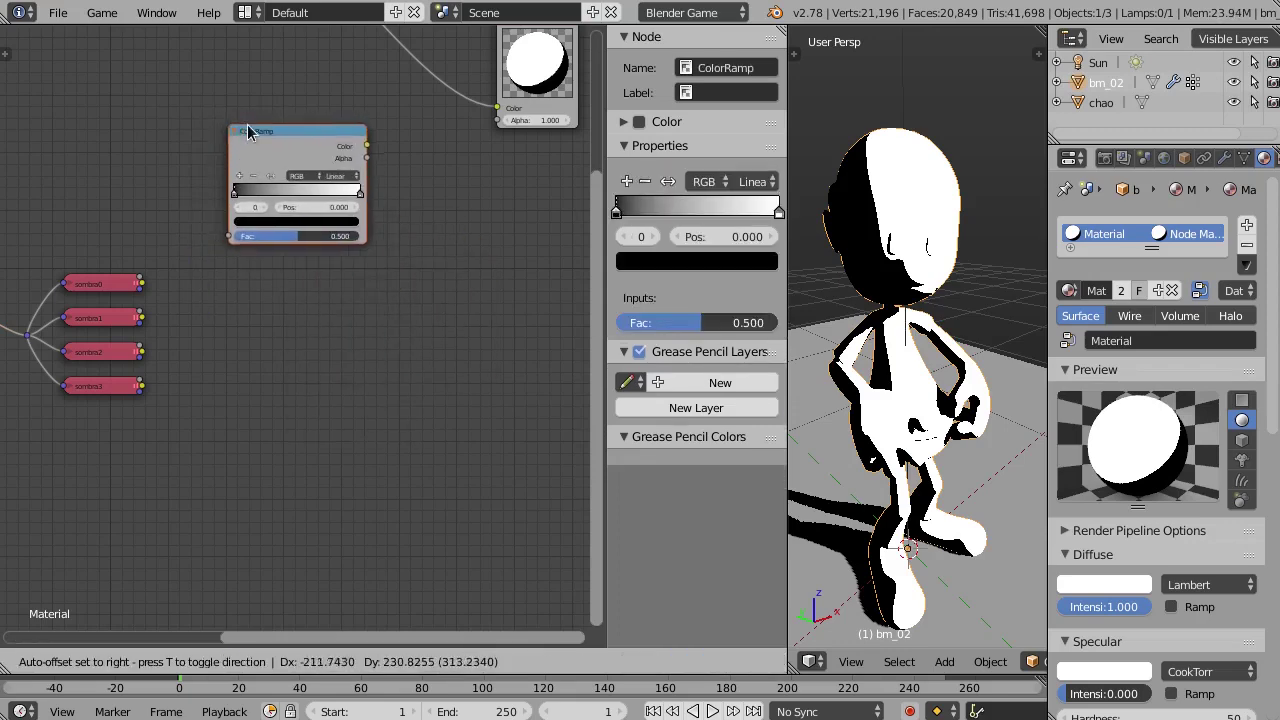
click(243, 116)
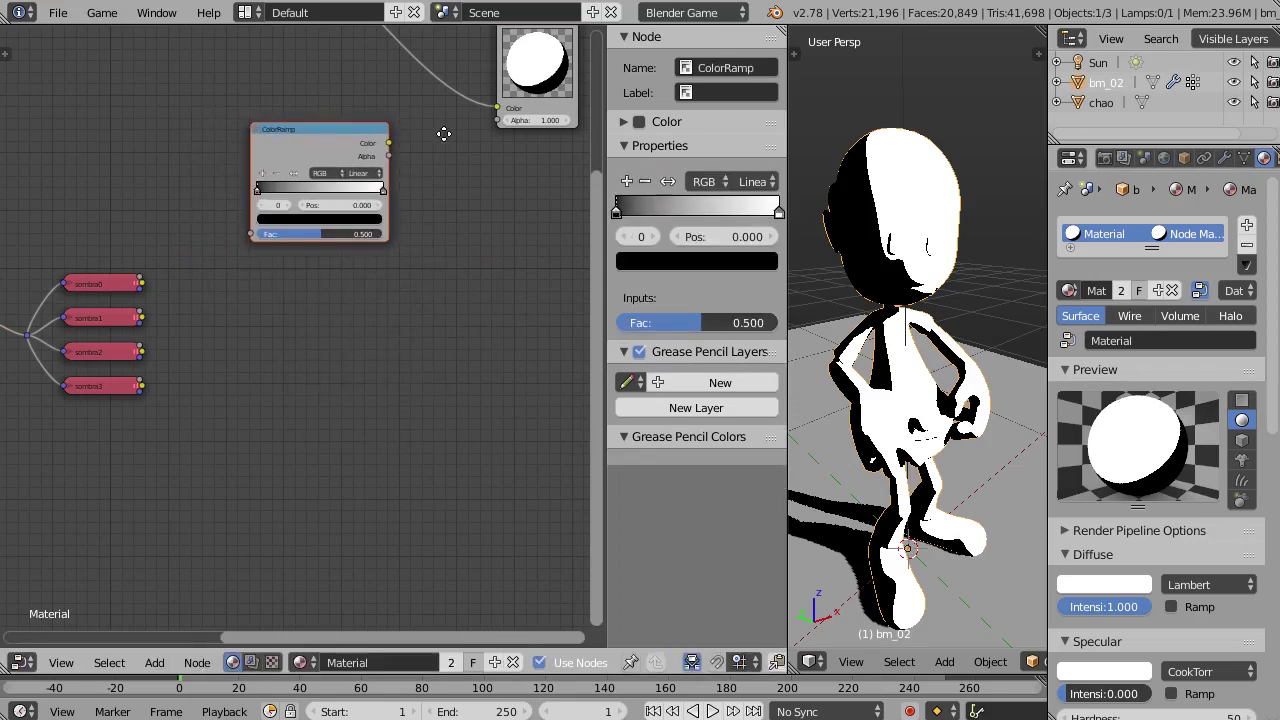
middle_drag(443, 131, 378, 203)
drag(474, 116, 595, 106)
drag(263, 196, 285, 133)
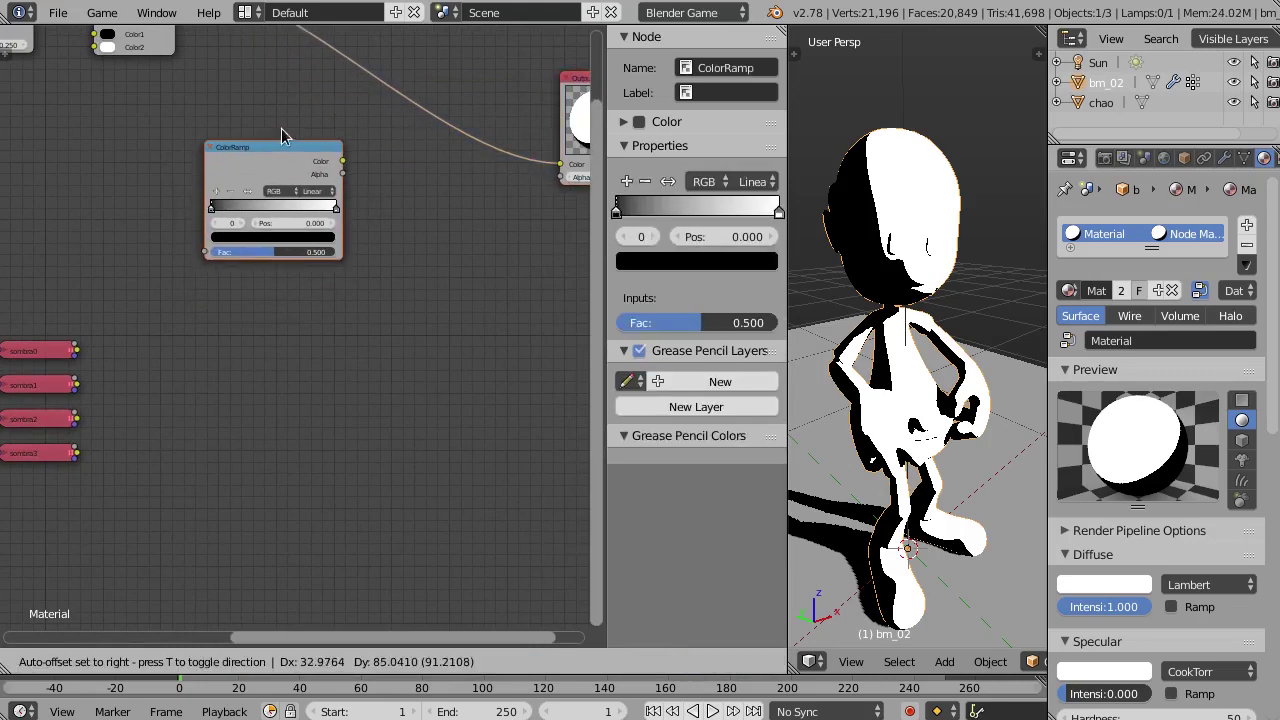
click(272, 131)
middle_drag(320, 250, 287, 205)
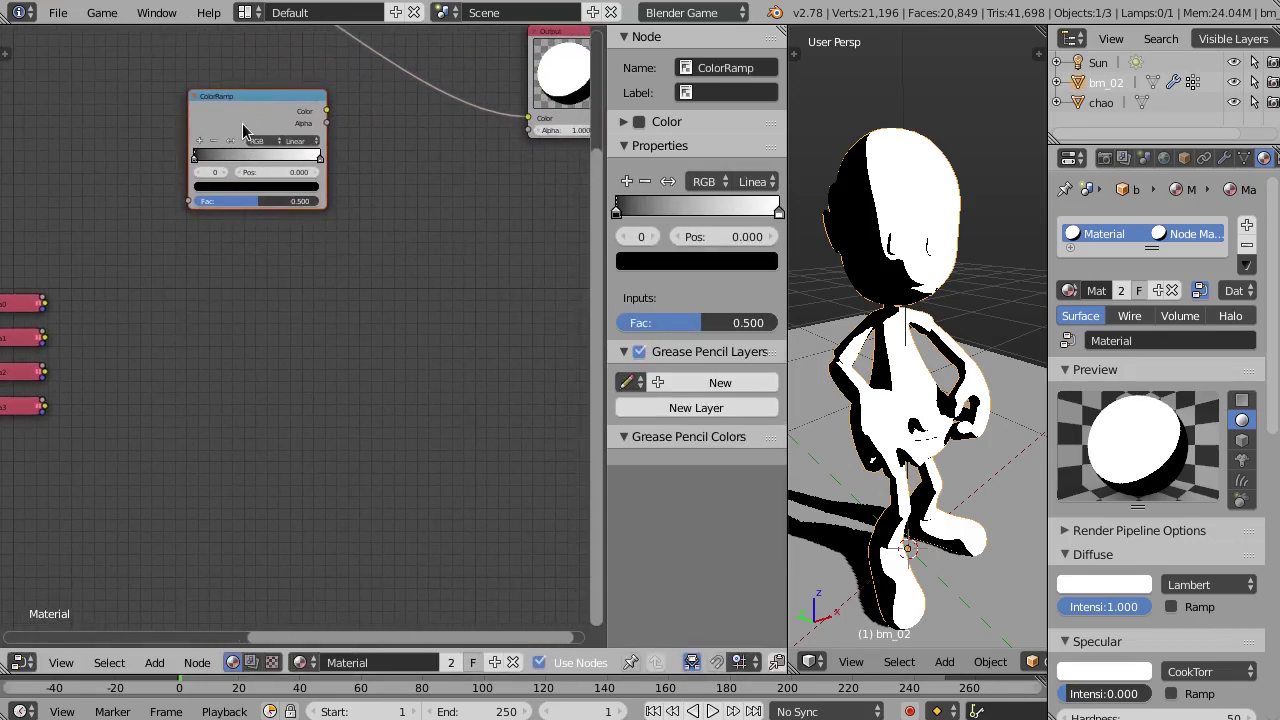
Duplicate the ColorRamp into four stacked copies alongside the sombra textures.
key(shift+d)
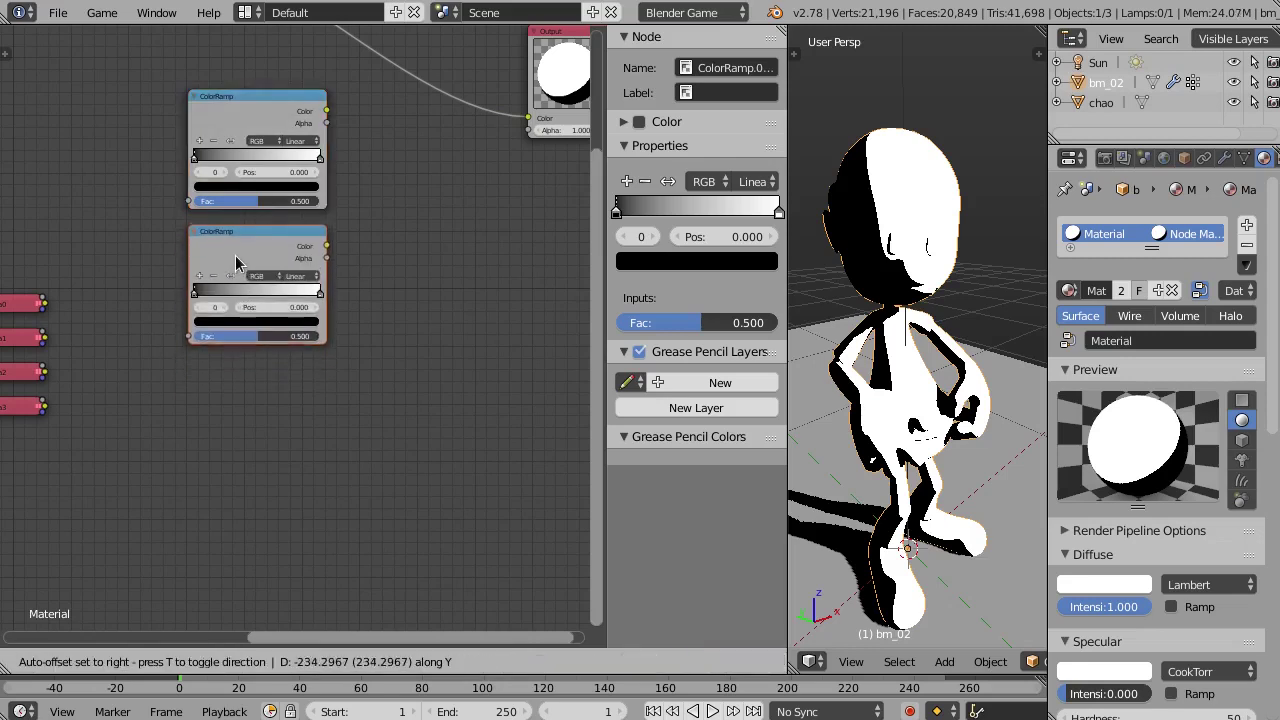
click(243, 266)
key(shift+r)
key(shift+r)
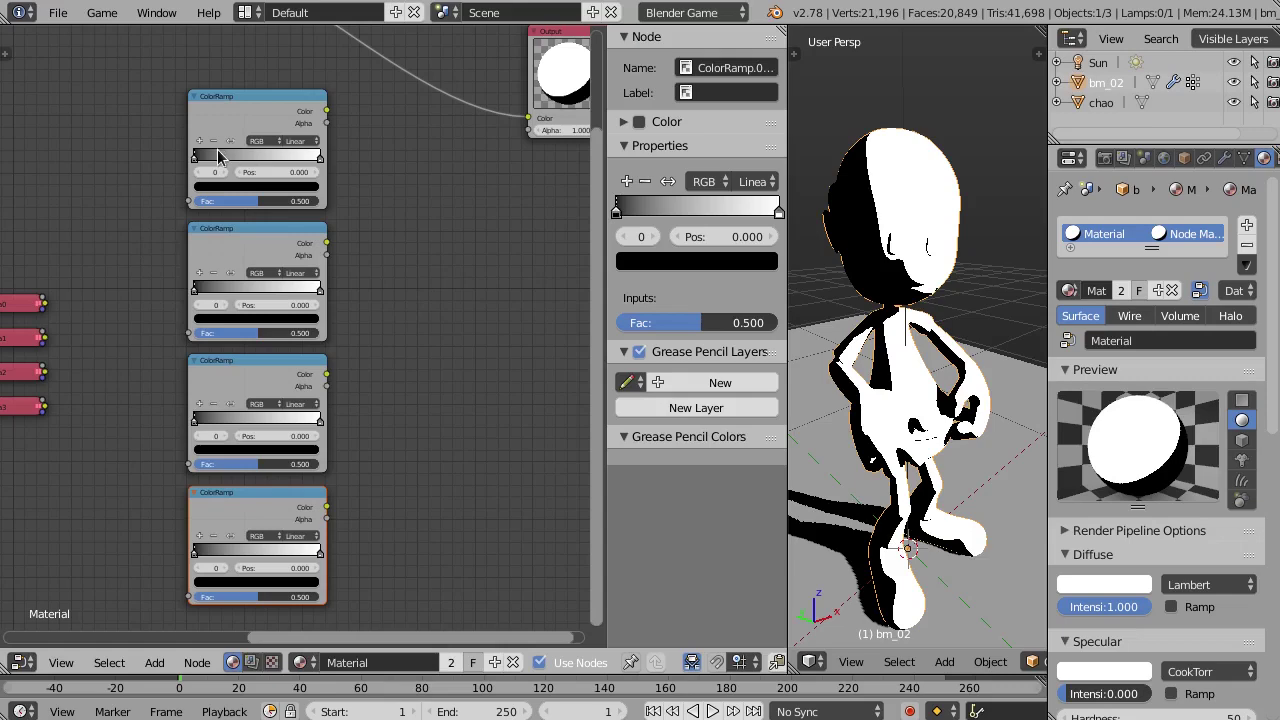
middle_drag(106, 160, 367, 179)
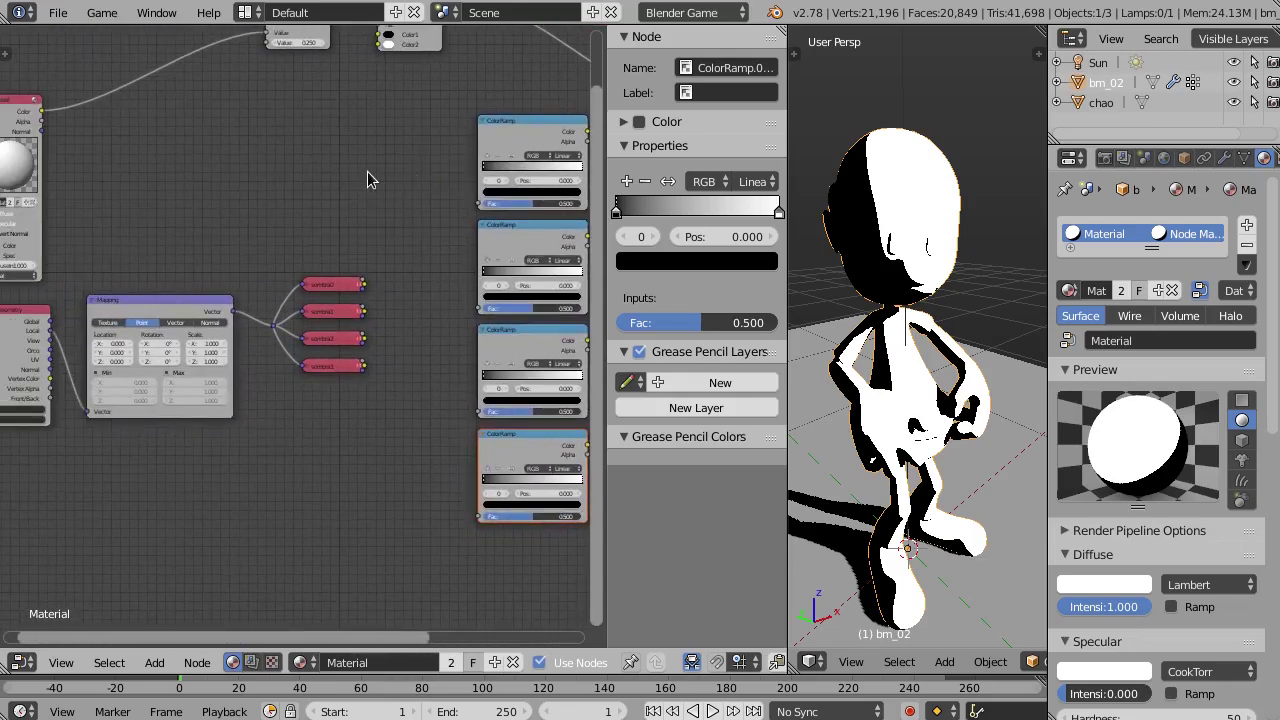
scroll(440, 194, up, 2)
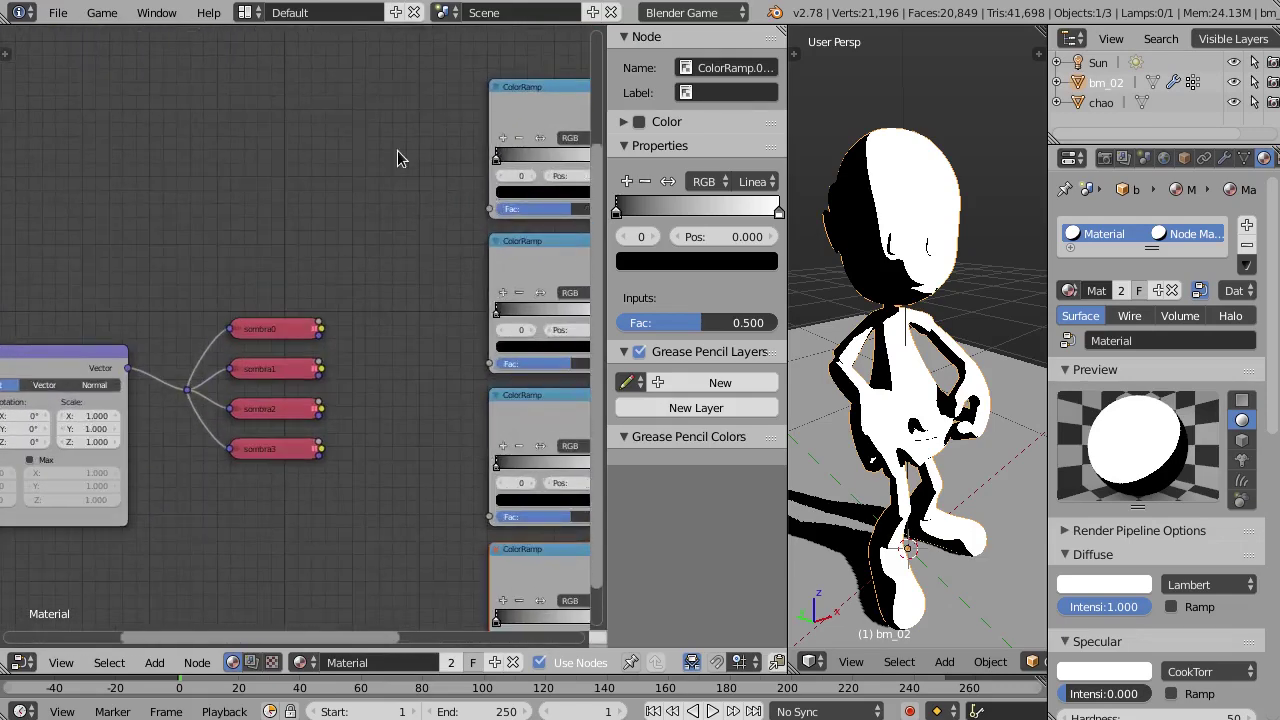
middle_drag(397, 158, 300, 200)
Bring the Material node into view and hide the N sidebar to widen the editor.
scroll(300, 200, down, 3)
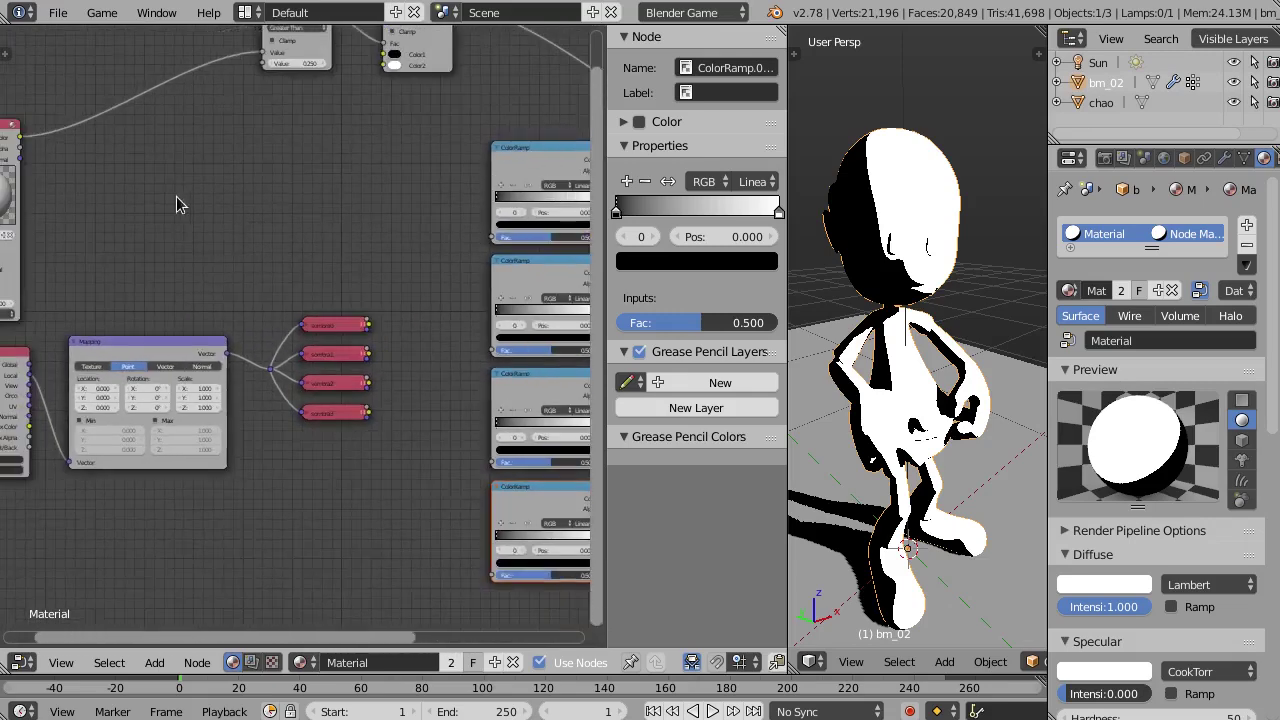
middle_drag(118, 155, 218, 178)
scroll(118, 160, up, 2)
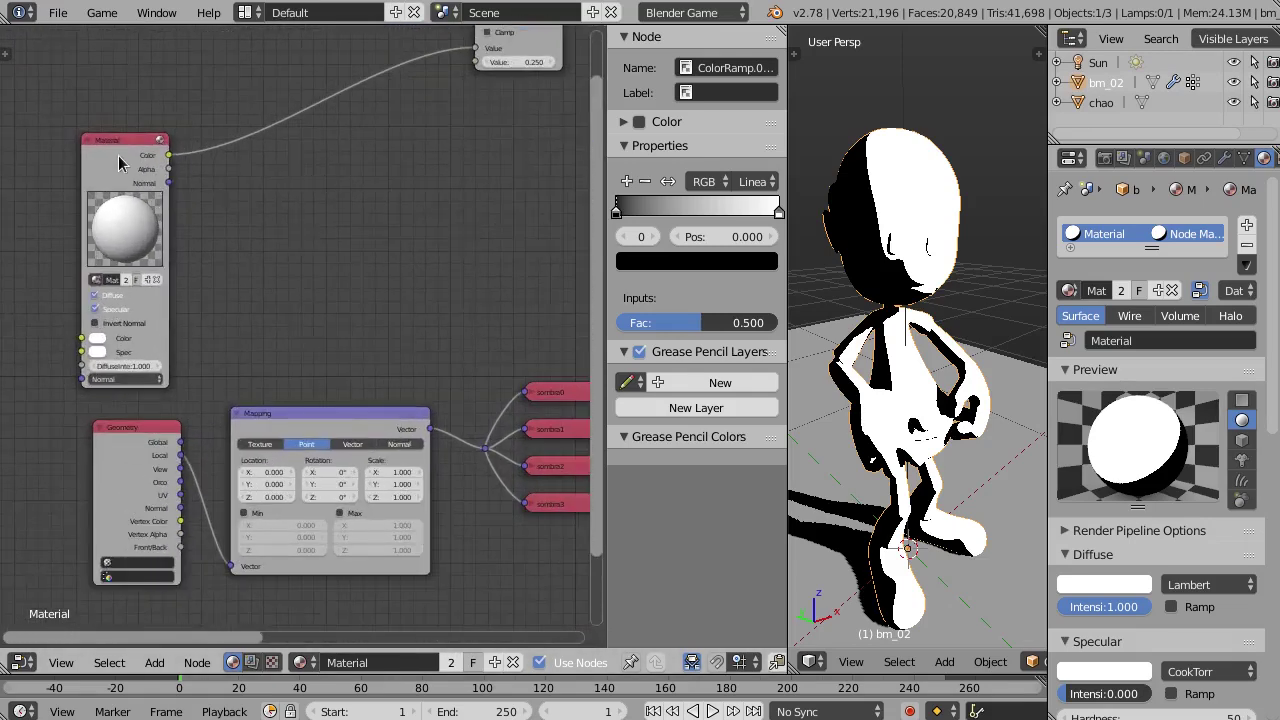
scroll(118, 155, down, 1)
middle_drag(300, 260, 159, 198)
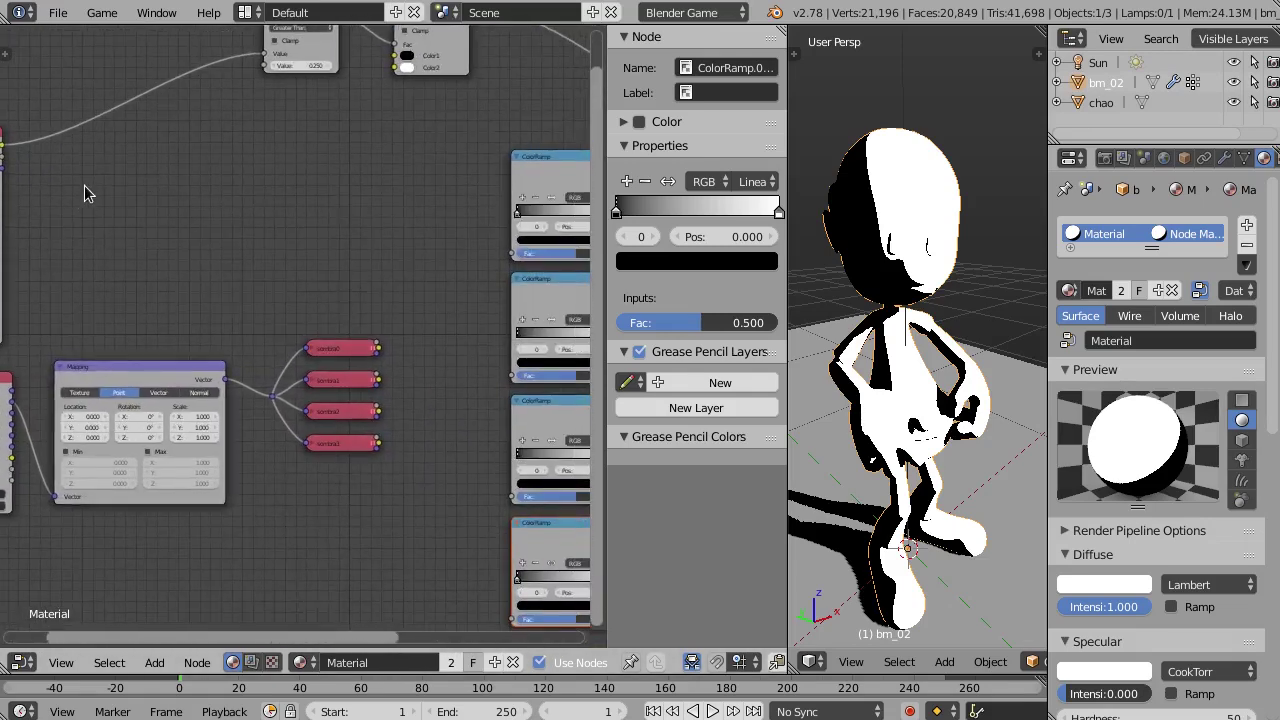
scroll(84, 185, down, 1)
middle_drag(84, 185, 159, 180)
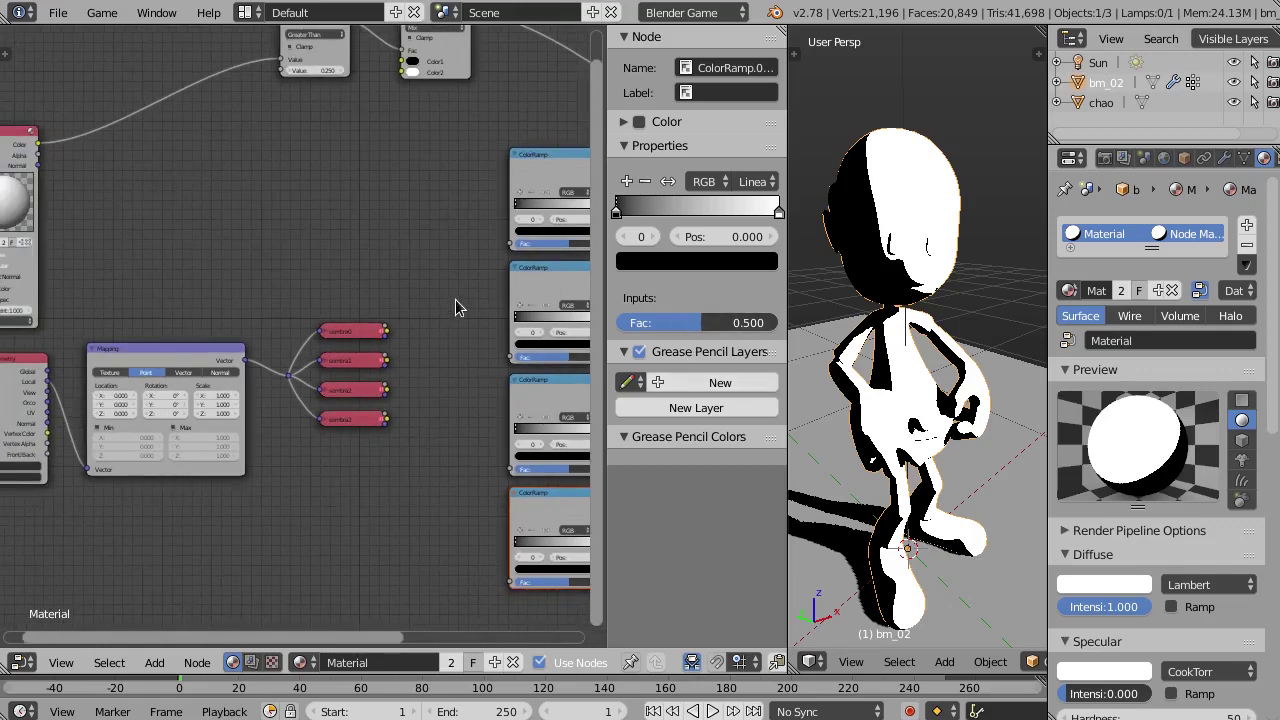
key(n)
scroll(449, 234, up, 1)
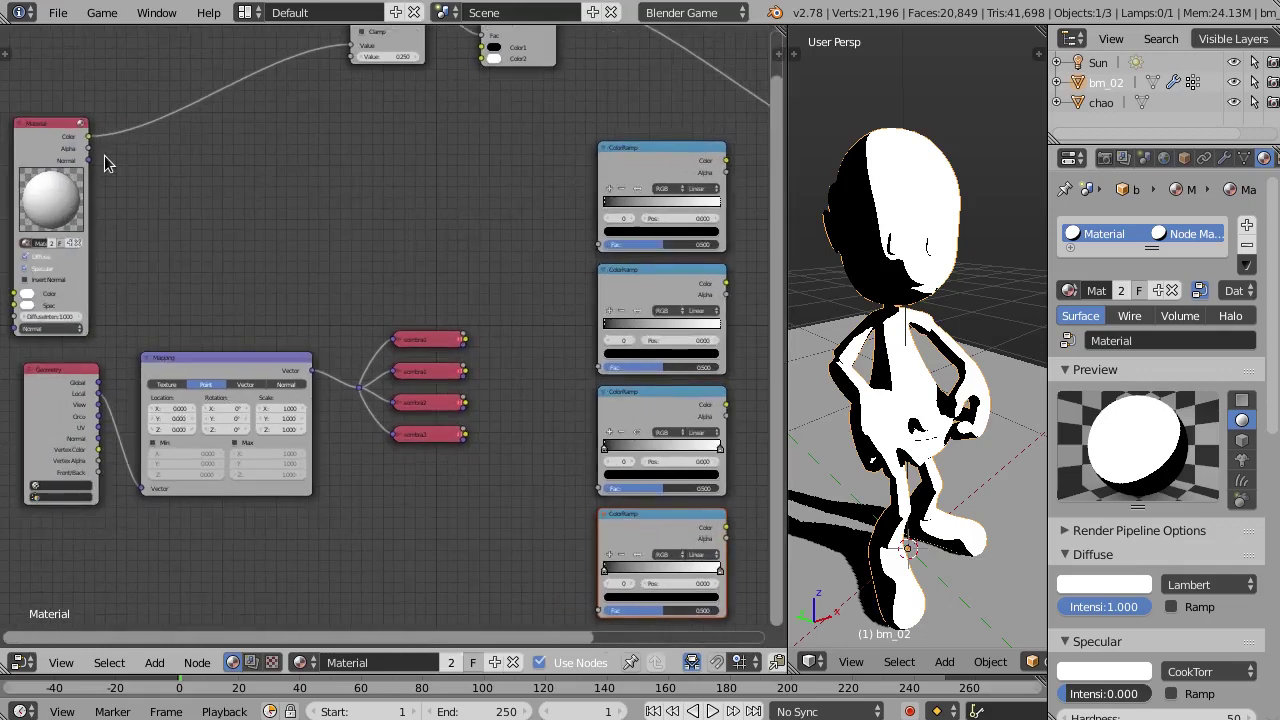
Link Material Color to the top ColorRamp's Fac, reroute it, and branch to the other three Fac inputs.
drag(89, 137, 598, 245)
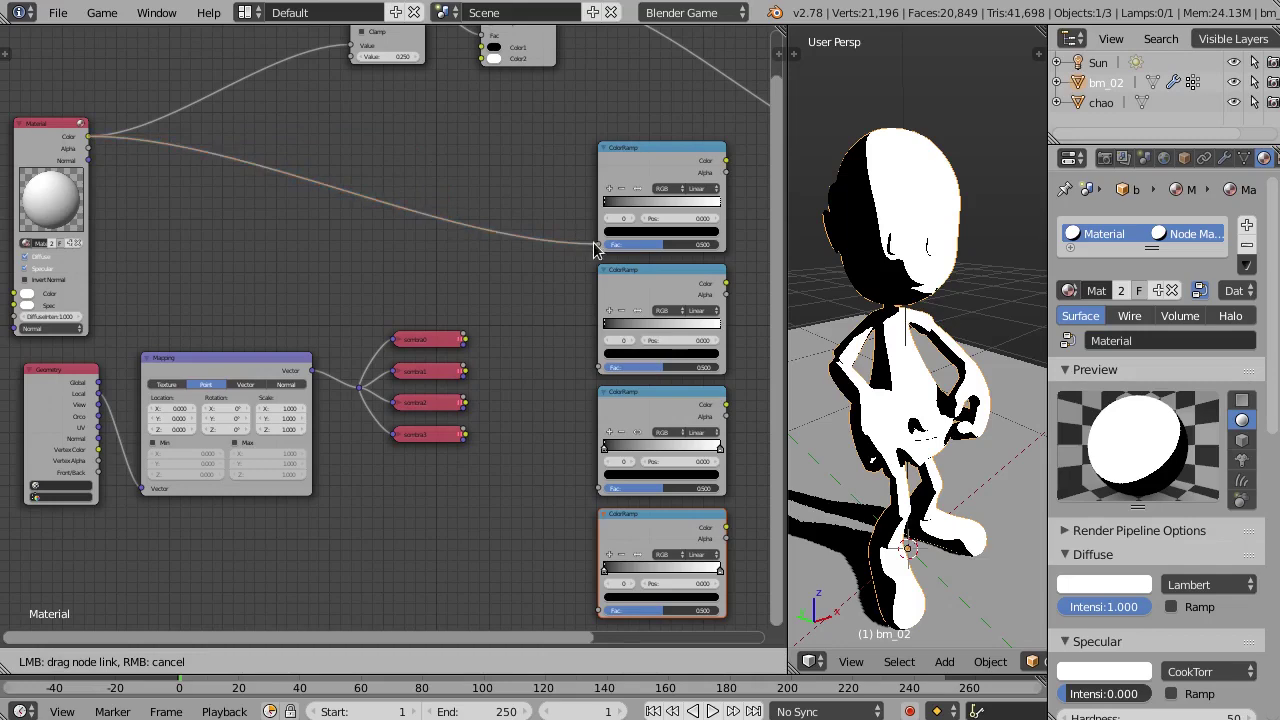
middle_drag(552, 251, 468, 157)
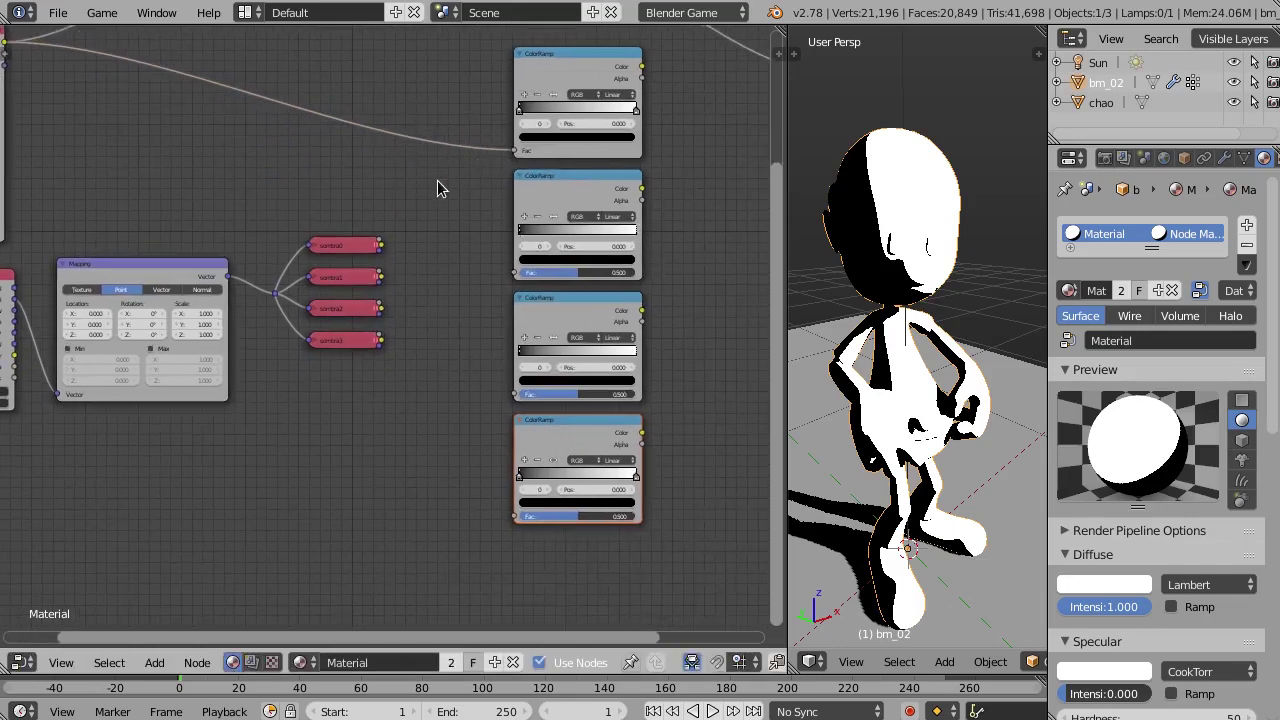
shift+right_drag(423, 118, 422, 228)
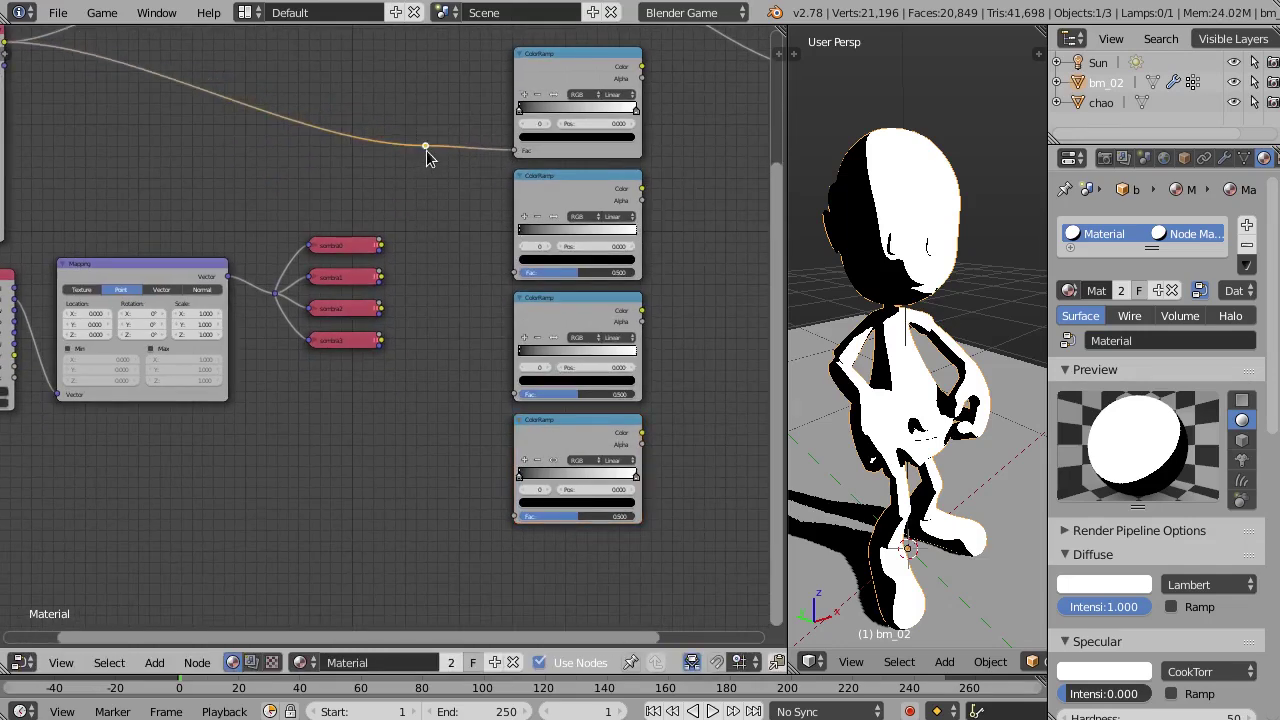
drag(426, 147, 513, 280)
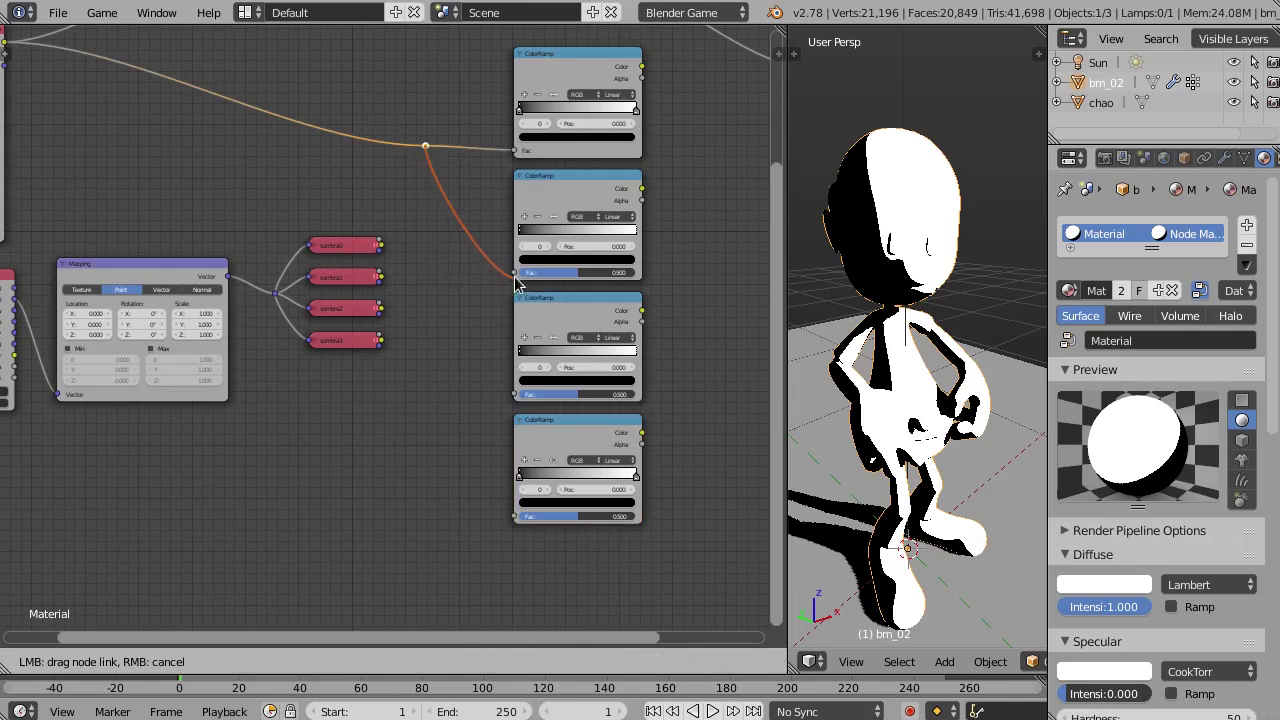
drag(425, 147, 513, 394)
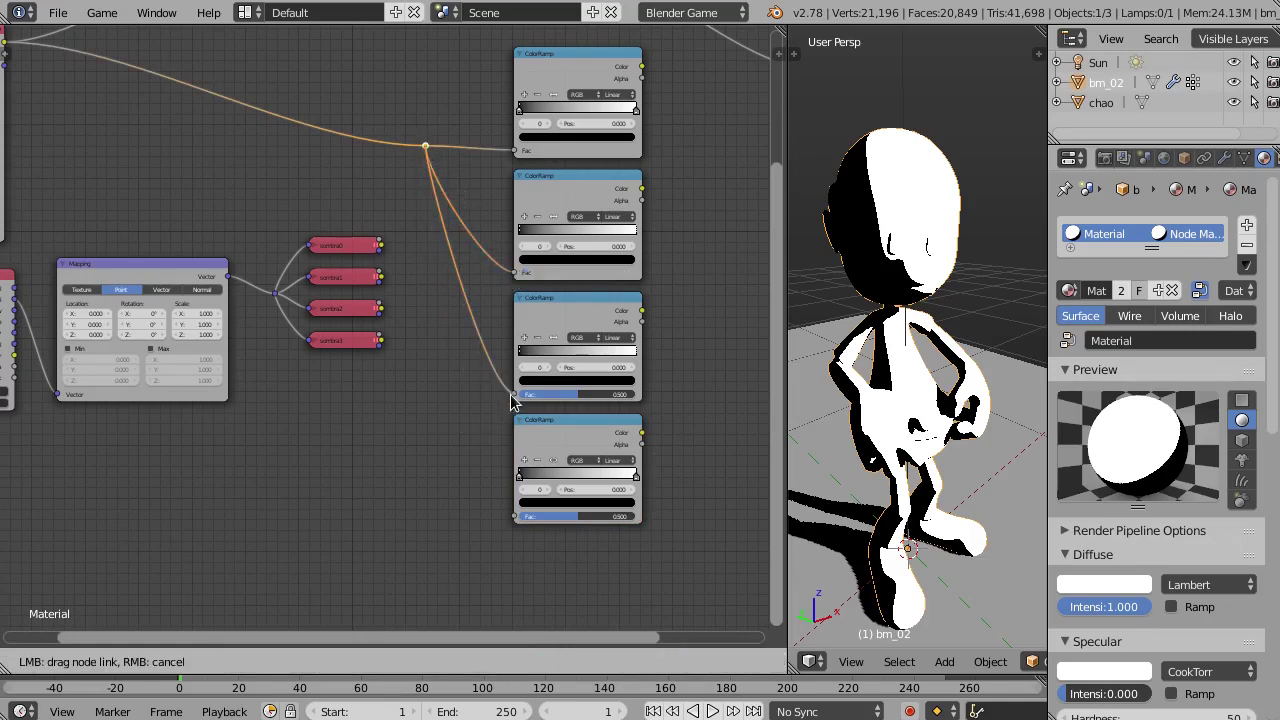
mouse_move(425, 147)
mouse_down()
mouse_move(418, 136)
mouse_move(512, 526)
mouse_up()
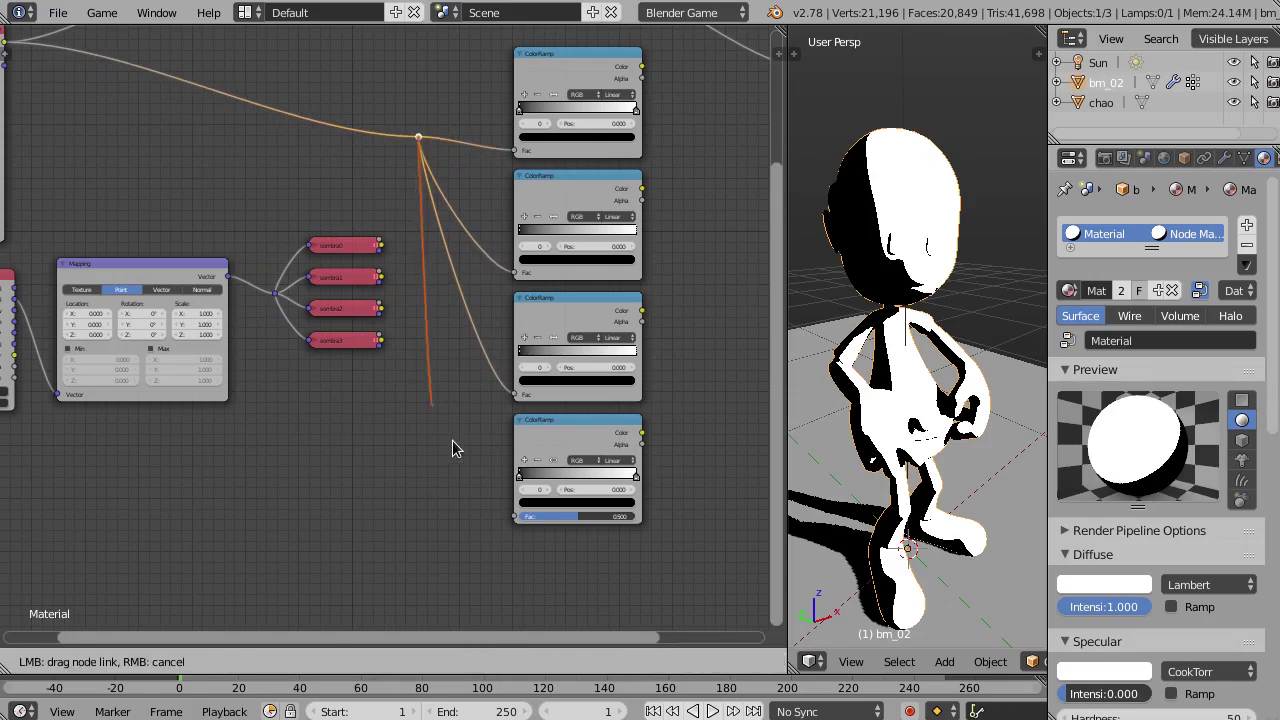
middle_drag(466, 194, 363, 312)
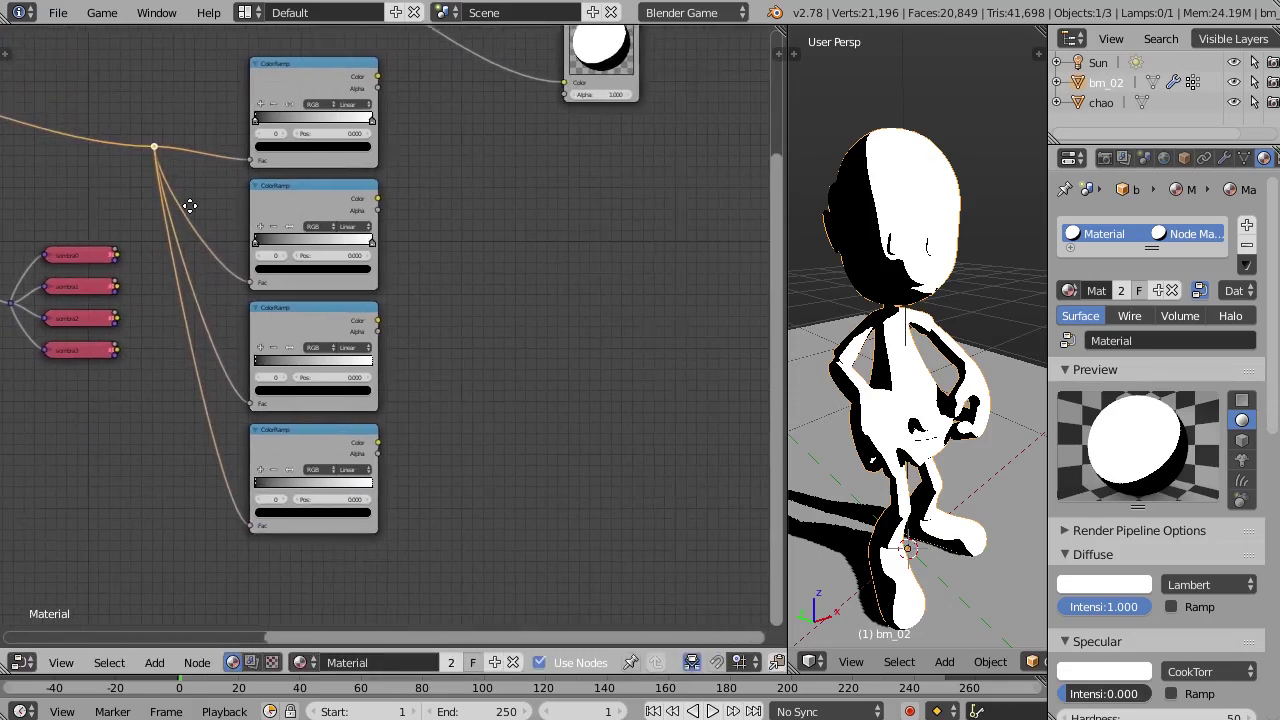
Move the Output node aside and set the first ColorRamp's white stop to 0.150.
key(g)
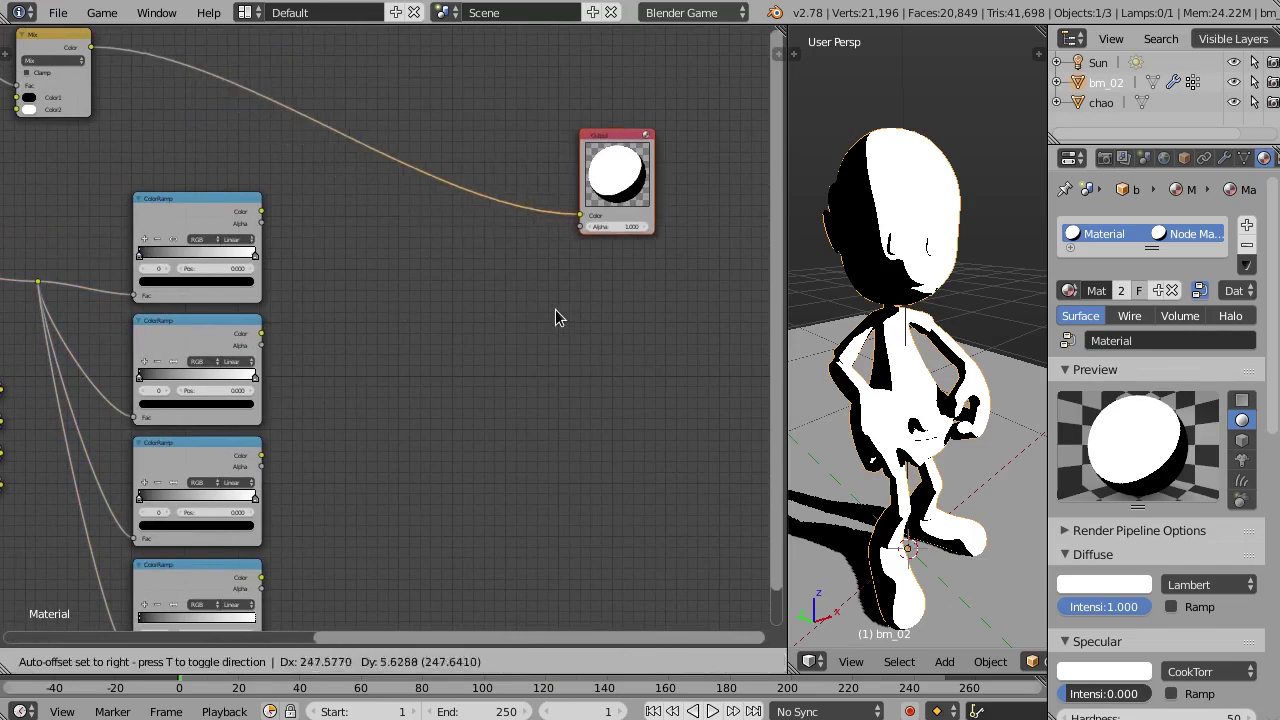
click(555, 309)
scroll(410, 250, up, 2)
ctrl+scroll(410, 205, up, 2)
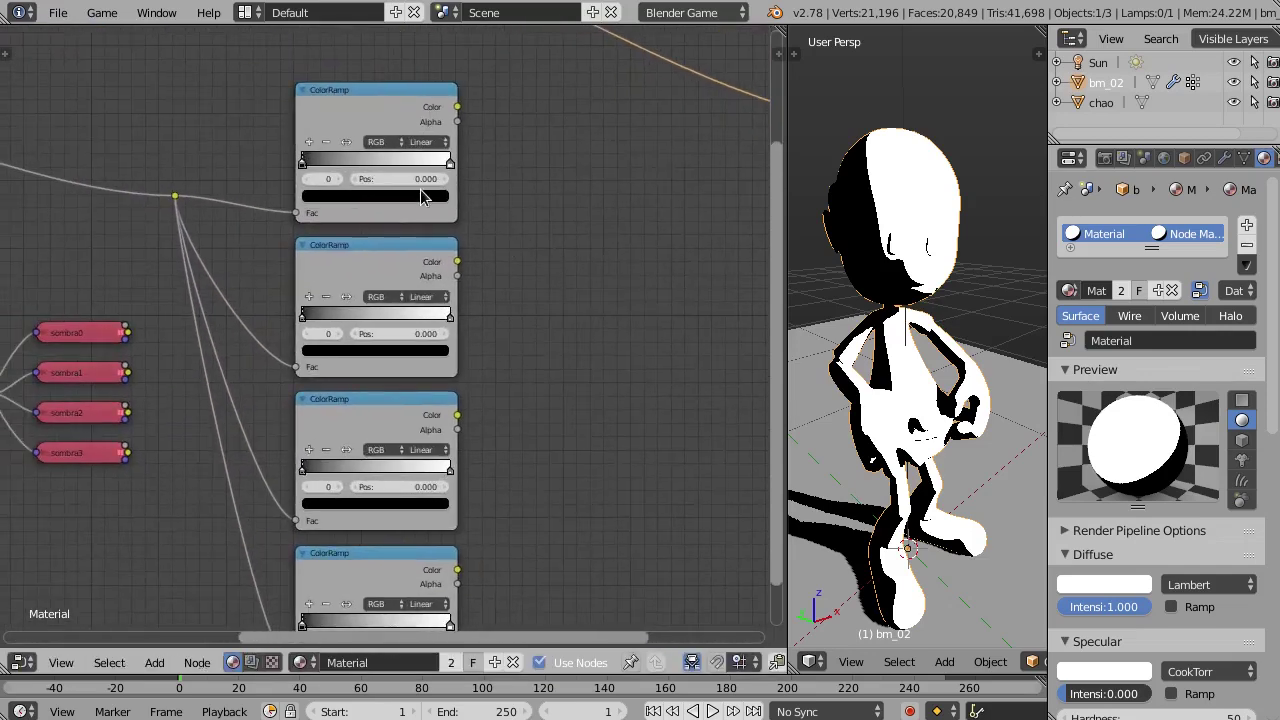
scroll(430, 176, up, 1)
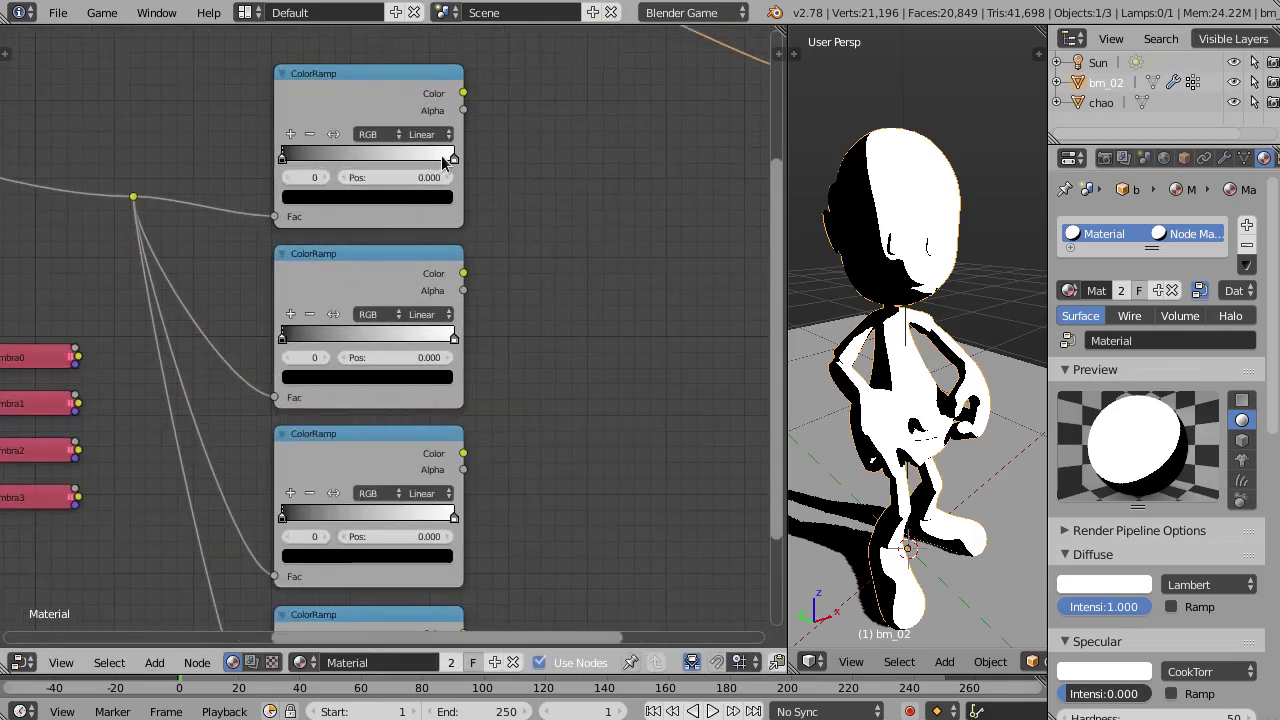
drag(452, 157, 373, 157)
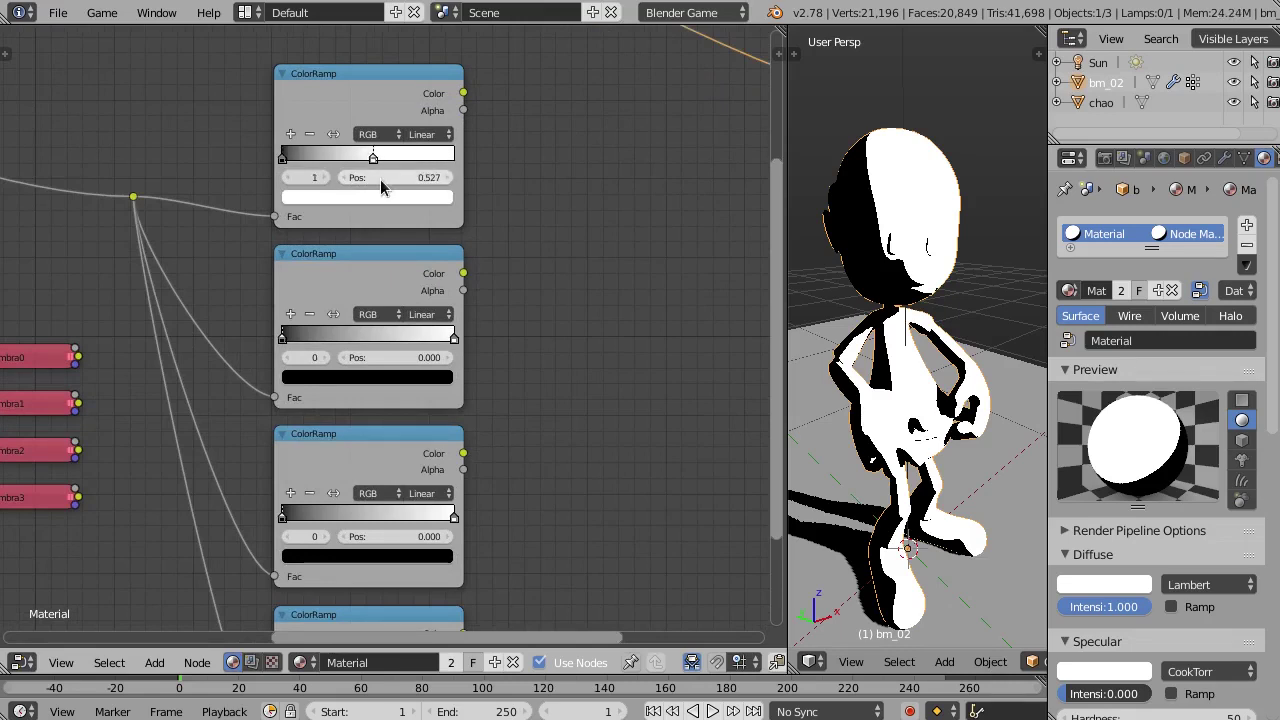
click(412, 177)
key(BackSpace)
text(150)
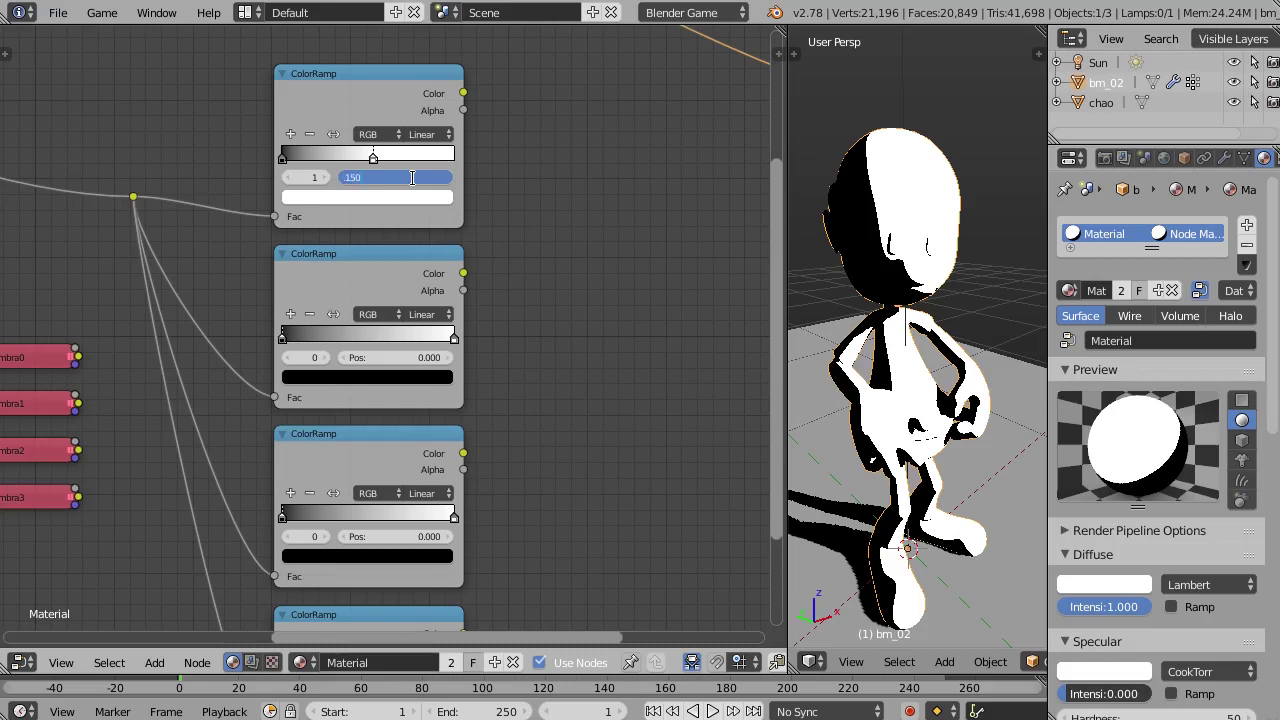
key(Return)
Set the second ColorRamp's black stop to 0.150 and white stop to 0.350.
middle_drag(486, 266, 488, 222)
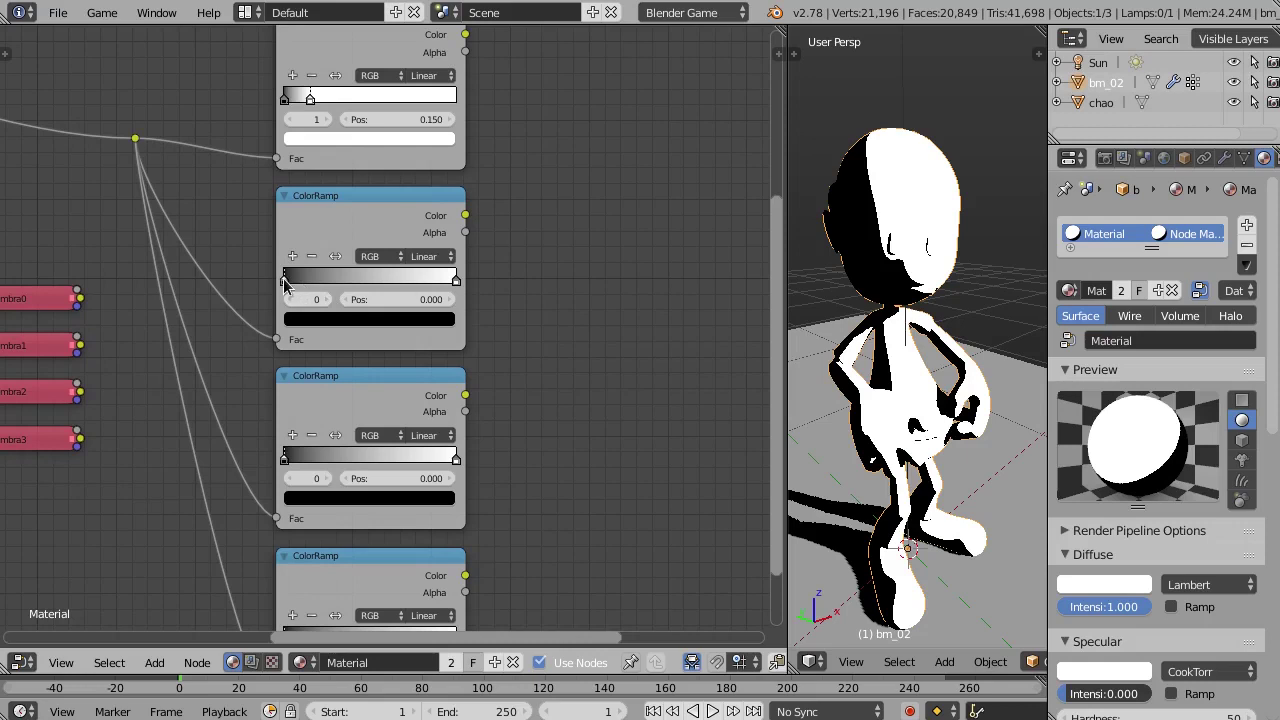
drag(285, 279, 299, 278)
click(401, 298)
text(150)
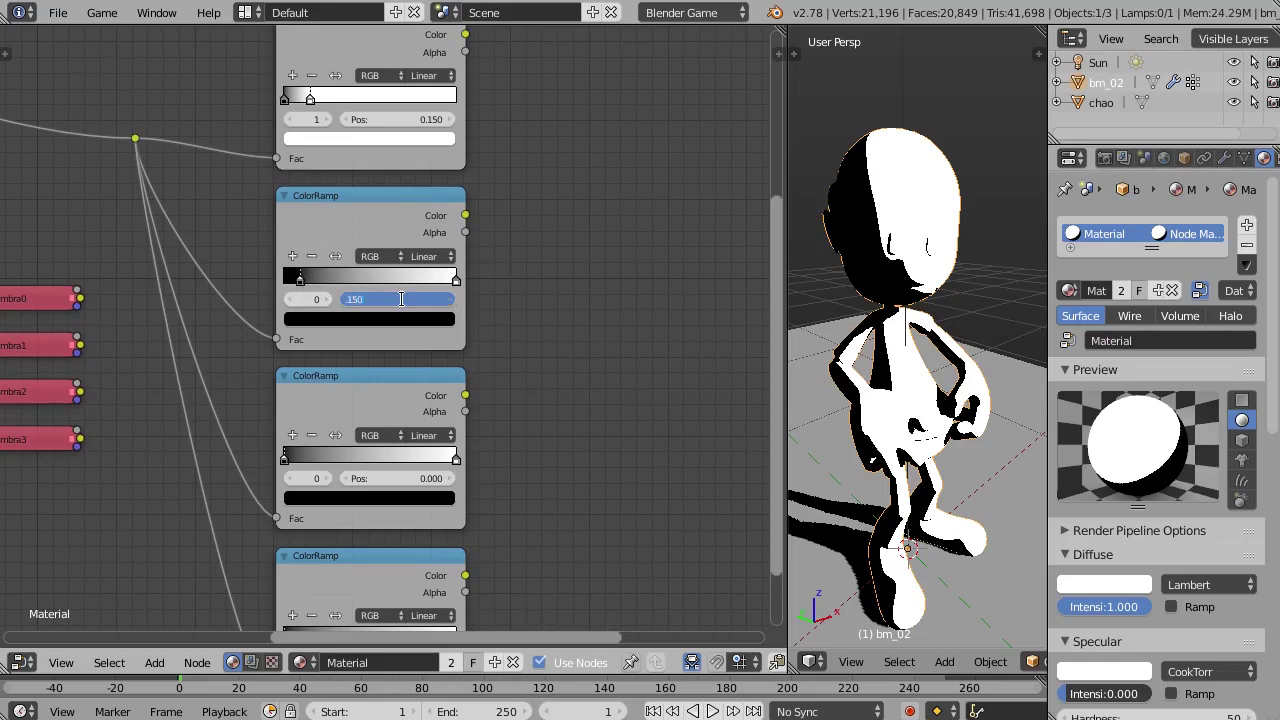
key(Return)
drag(456, 279, 427, 281)
click(422, 298)
text(350)
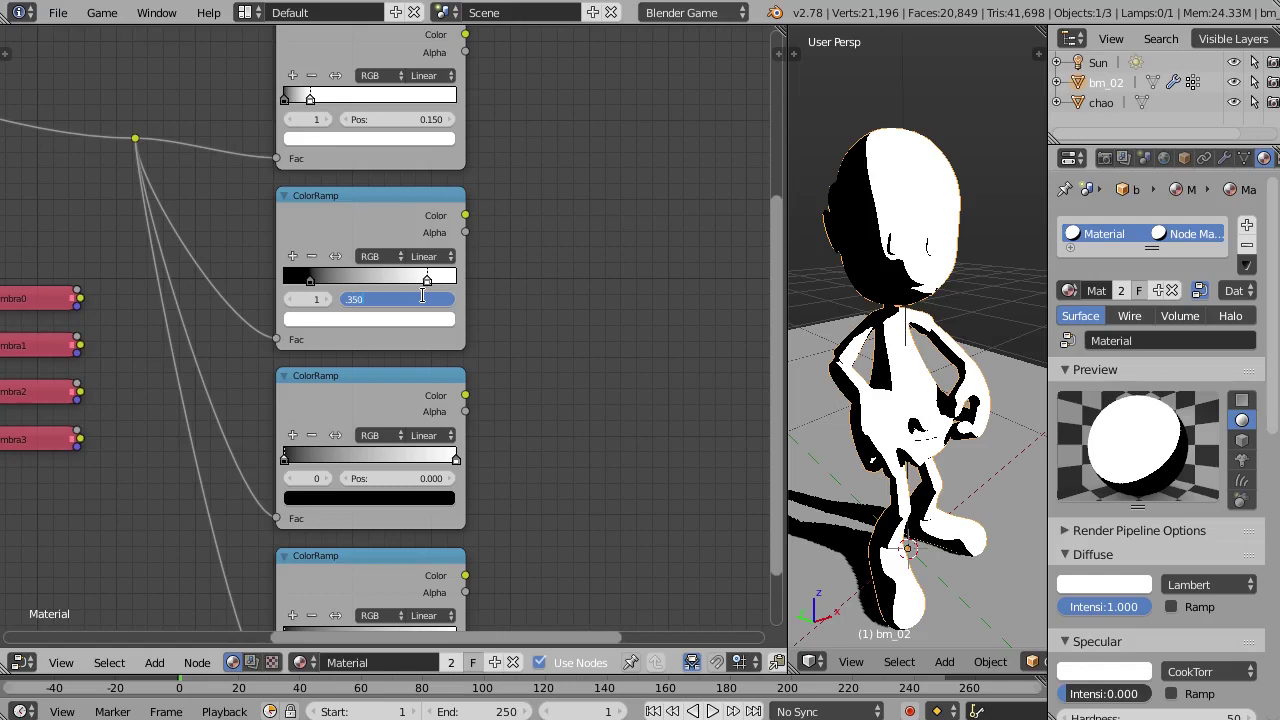
key(Return)
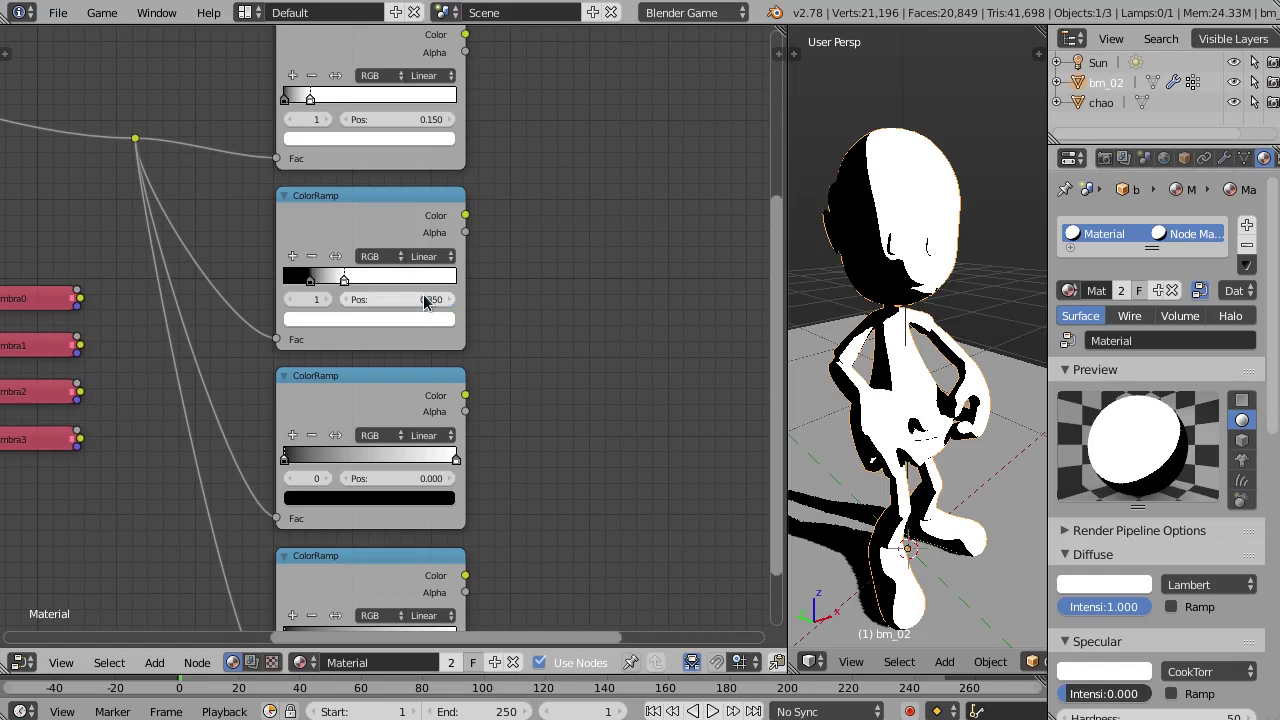
Set the third ColorRamp's black stop to 0.350 and white stop to 0.550.
shift+scroll(424, 302, down, 2)
shift+scroll(420, 314, down, 1)
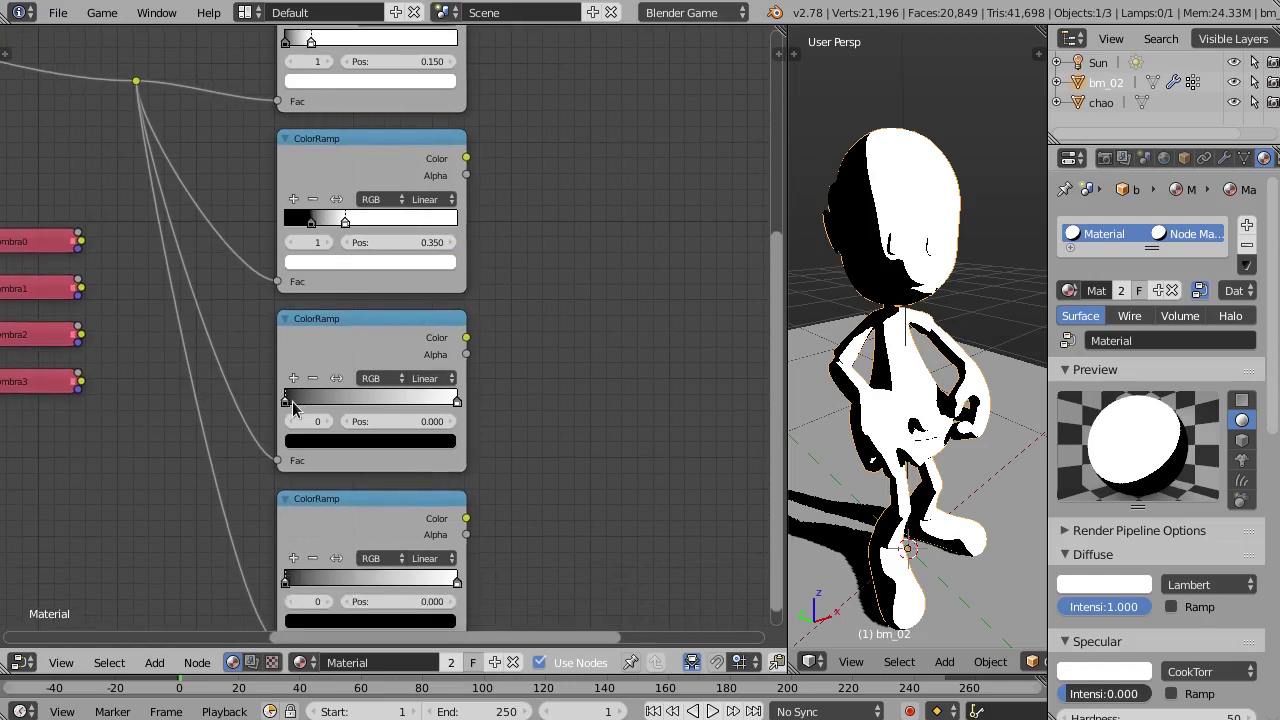
drag(289, 404, 307, 402)
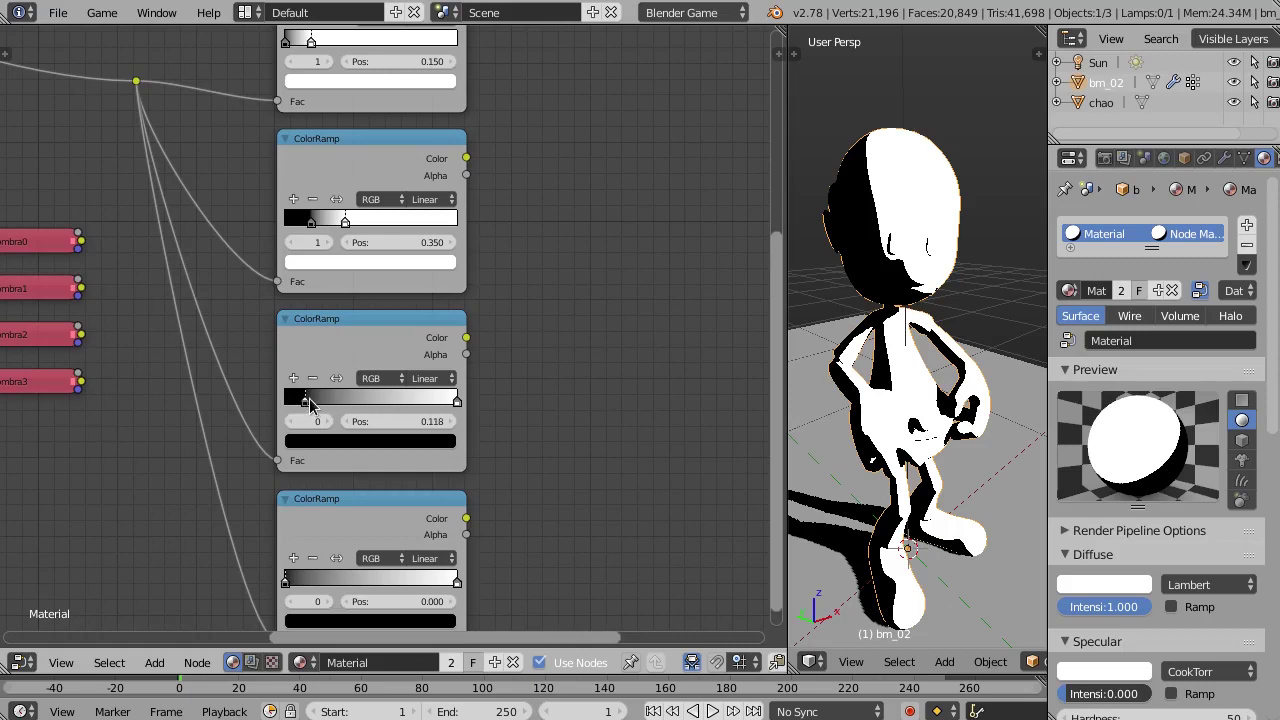
click(404, 420)
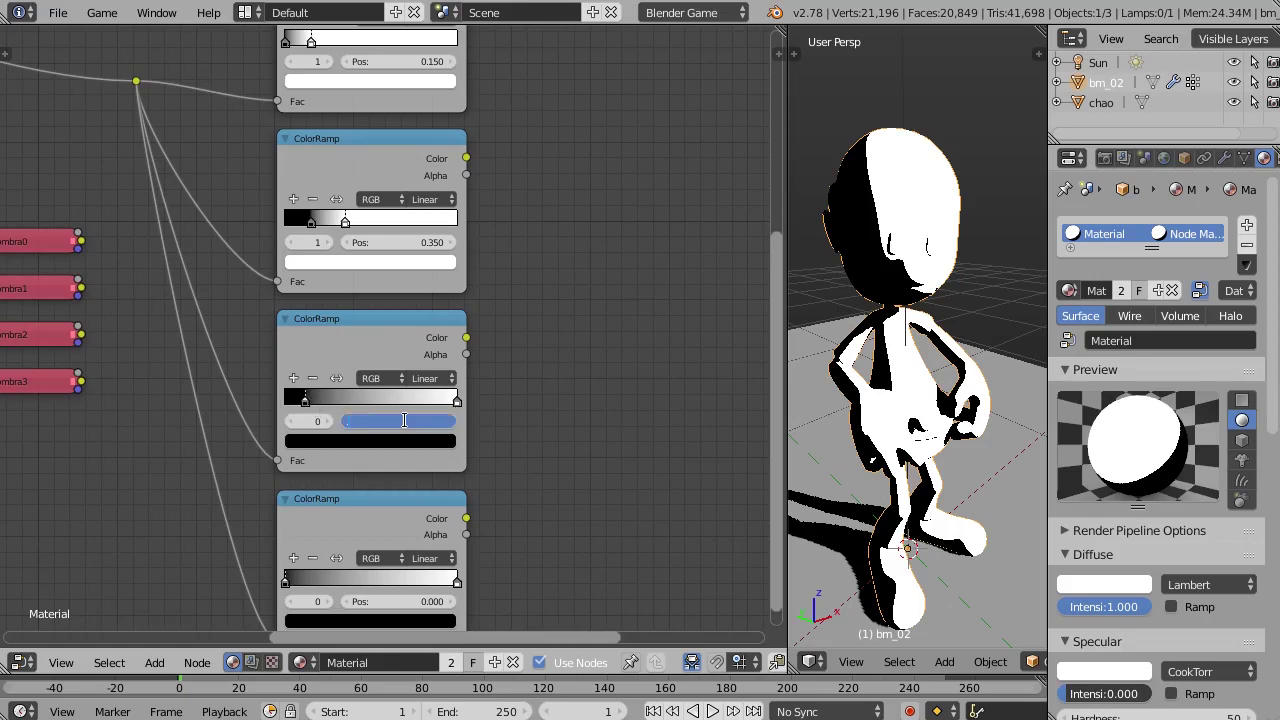
text(.350)
key(Return)
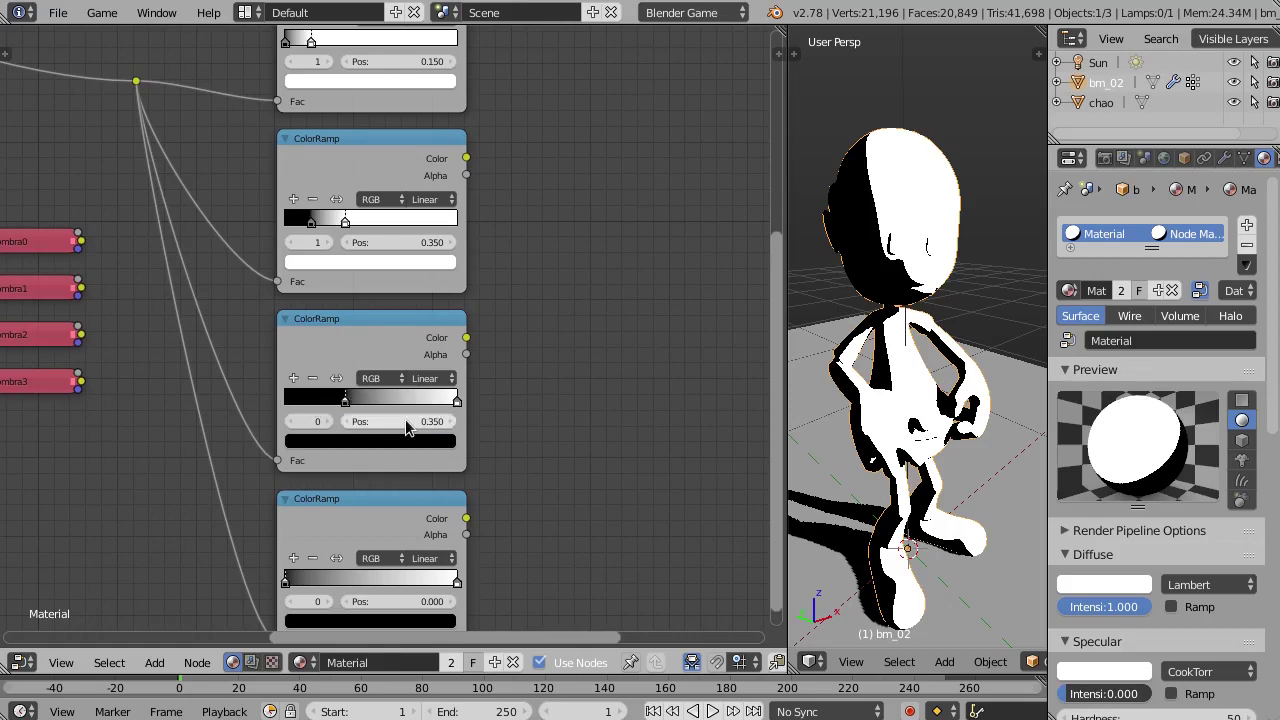
drag(452, 403, 434, 402)
click(418, 416)
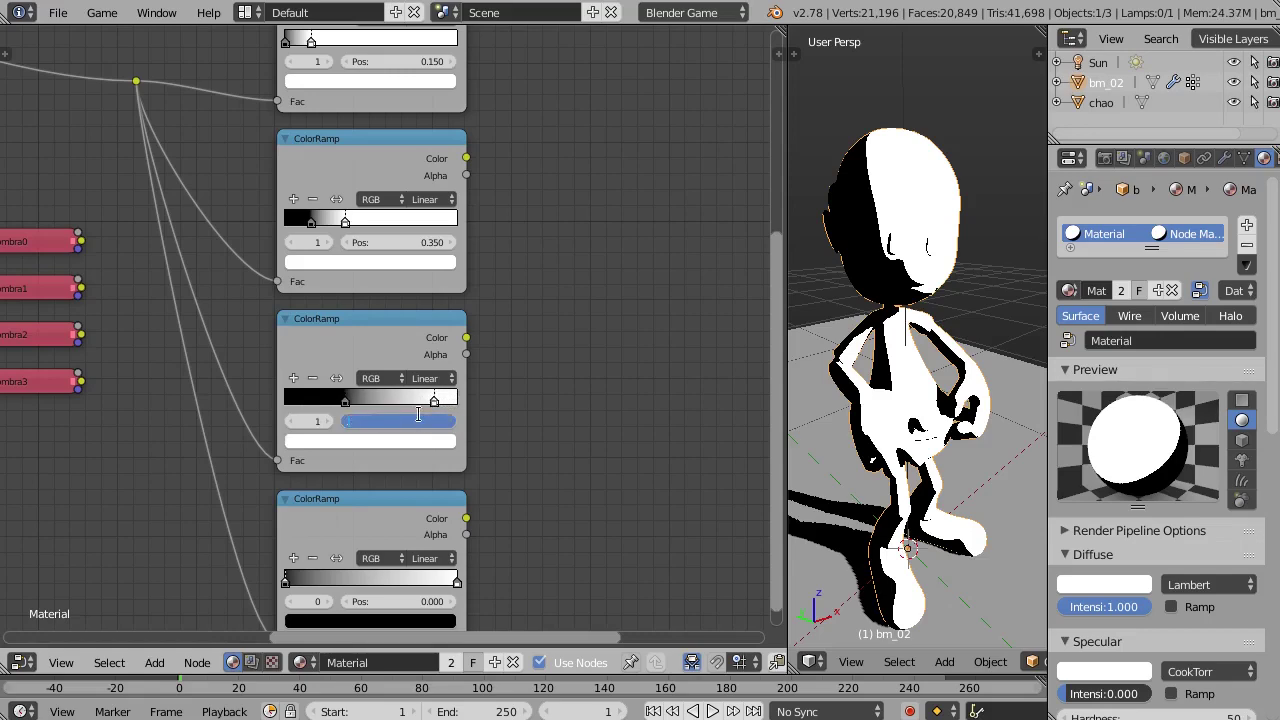
text(550)
key(Return)
Set the fourth ColorRamp's black stop to 0.550 and white stop to 0.900.
scroll(420, 421, down, 3)
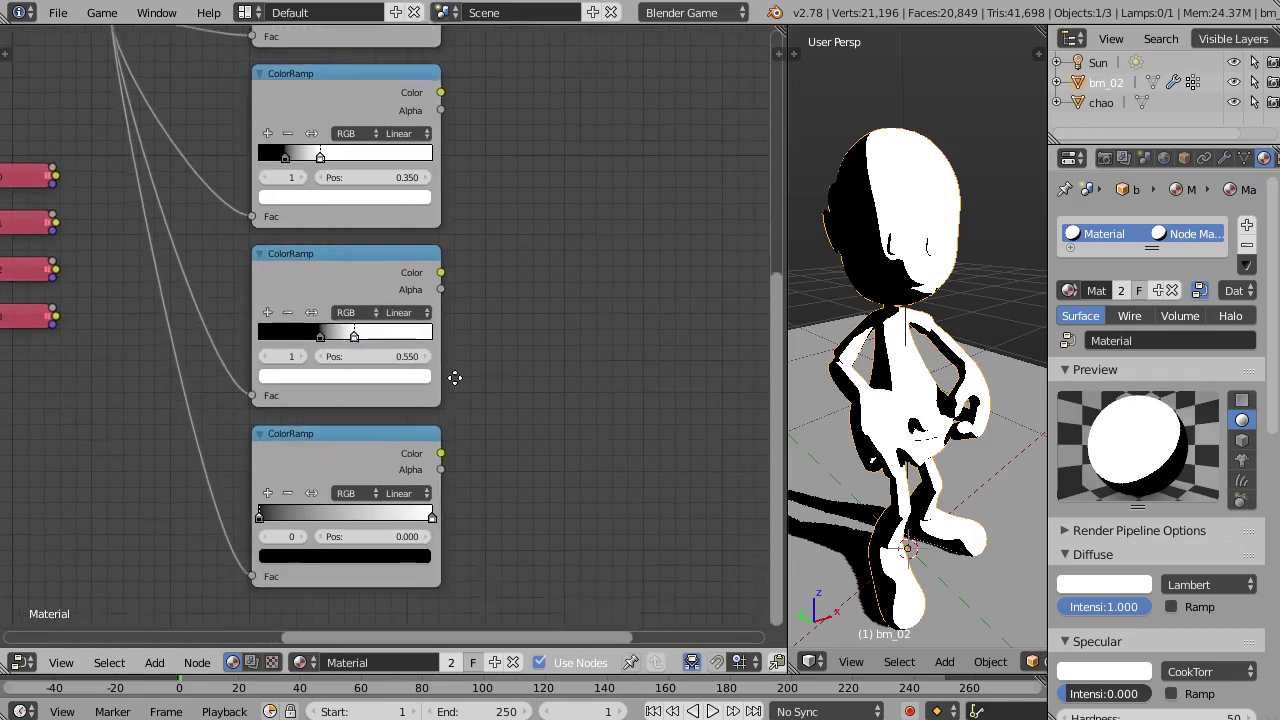
scroll(451, 374, down, 2)
click(266, 471)
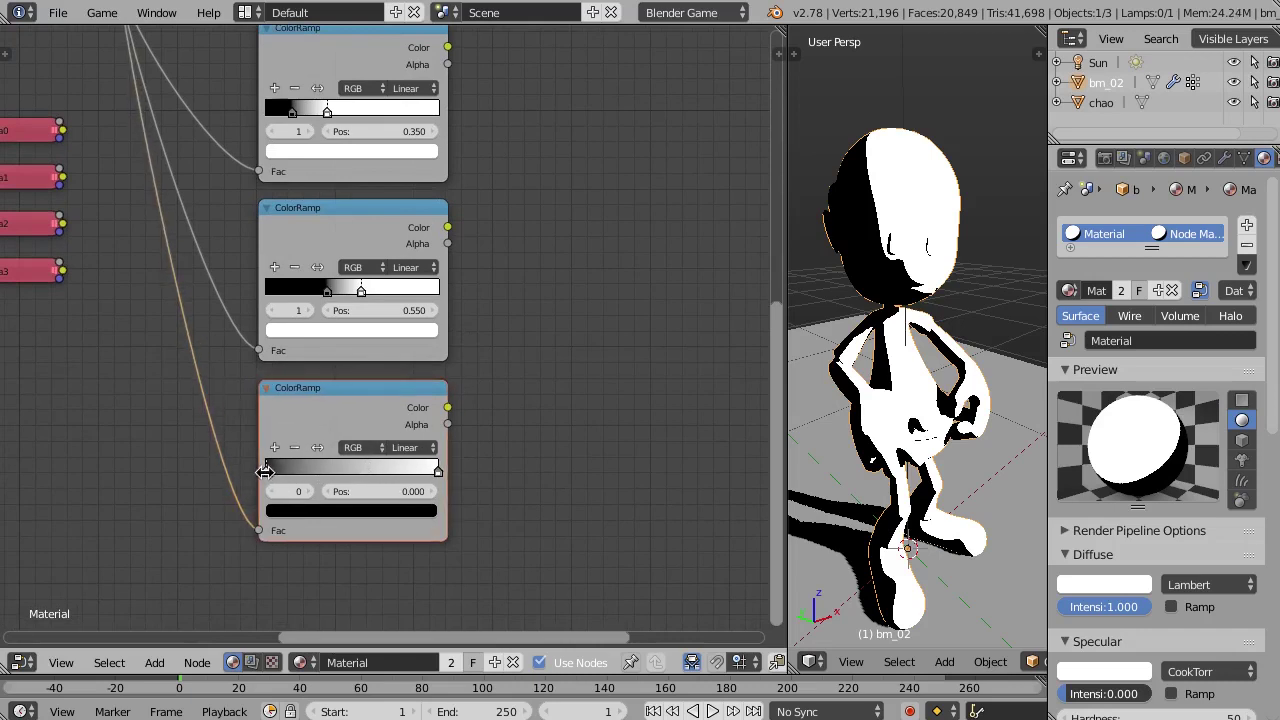
drag(266, 471, 296, 478)
click(396, 492)
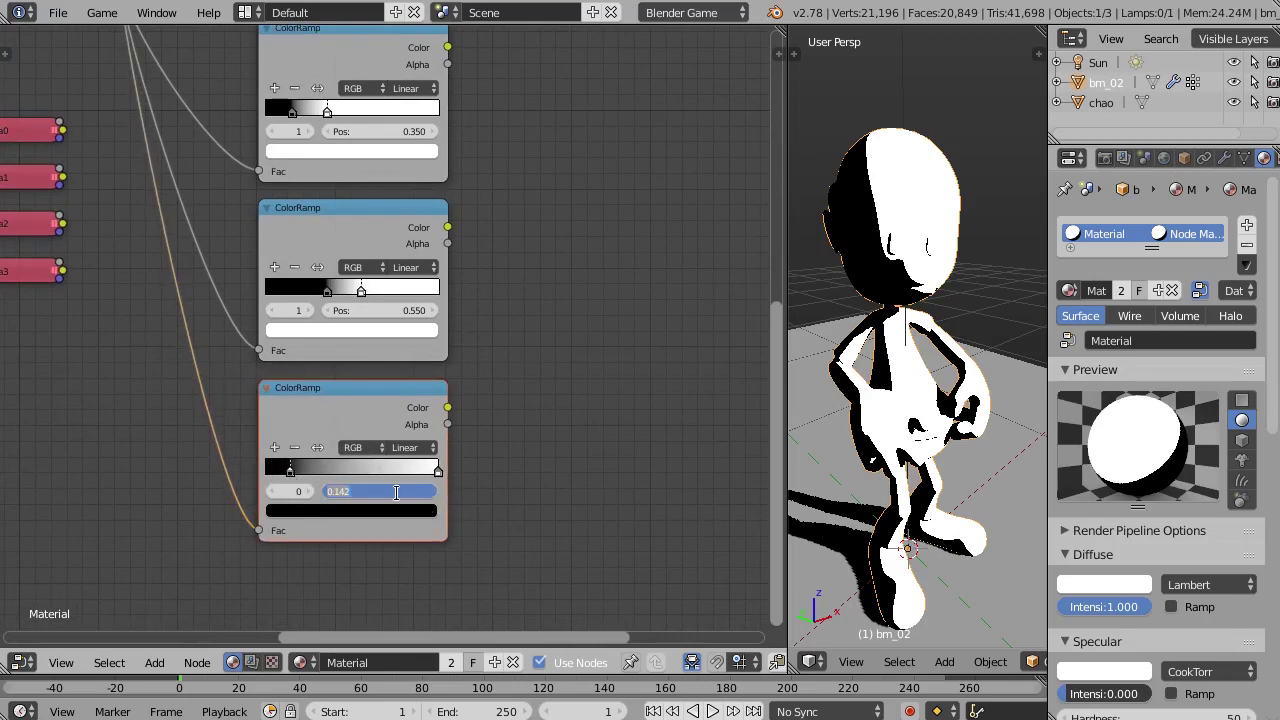
key(Return)
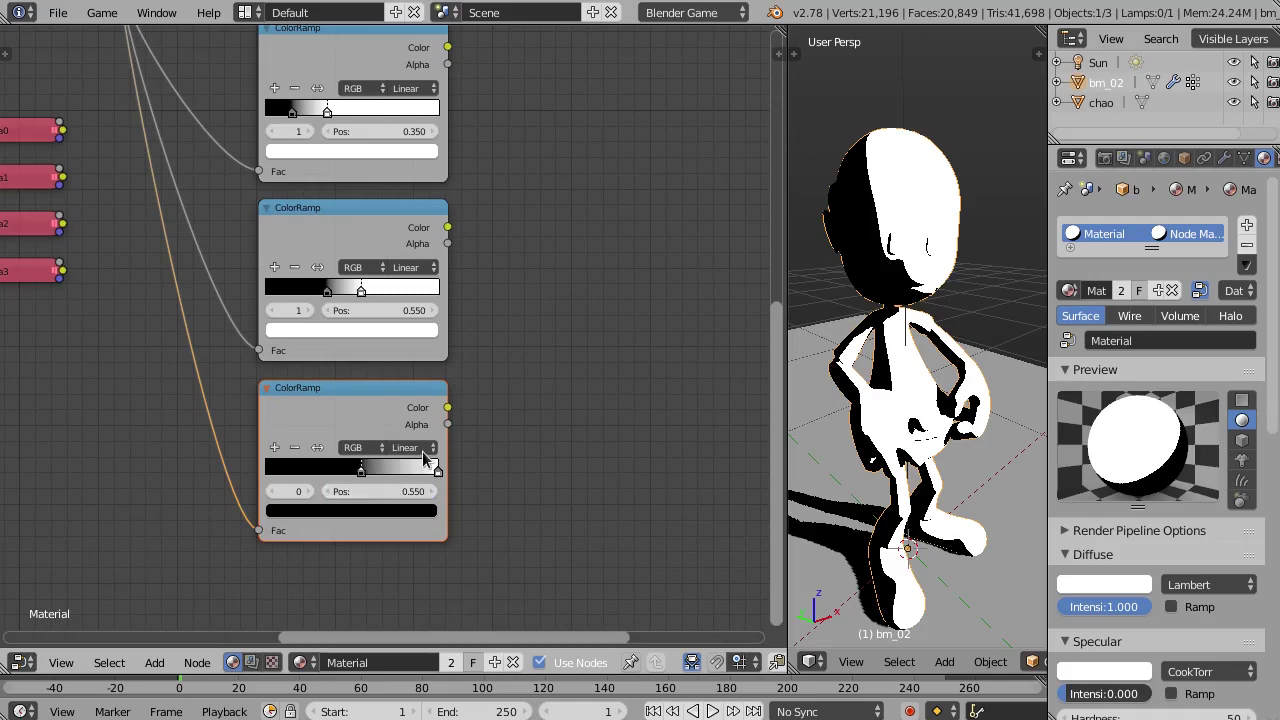
drag(436, 474, 427, 473)
click(410, 489)
text(.900)
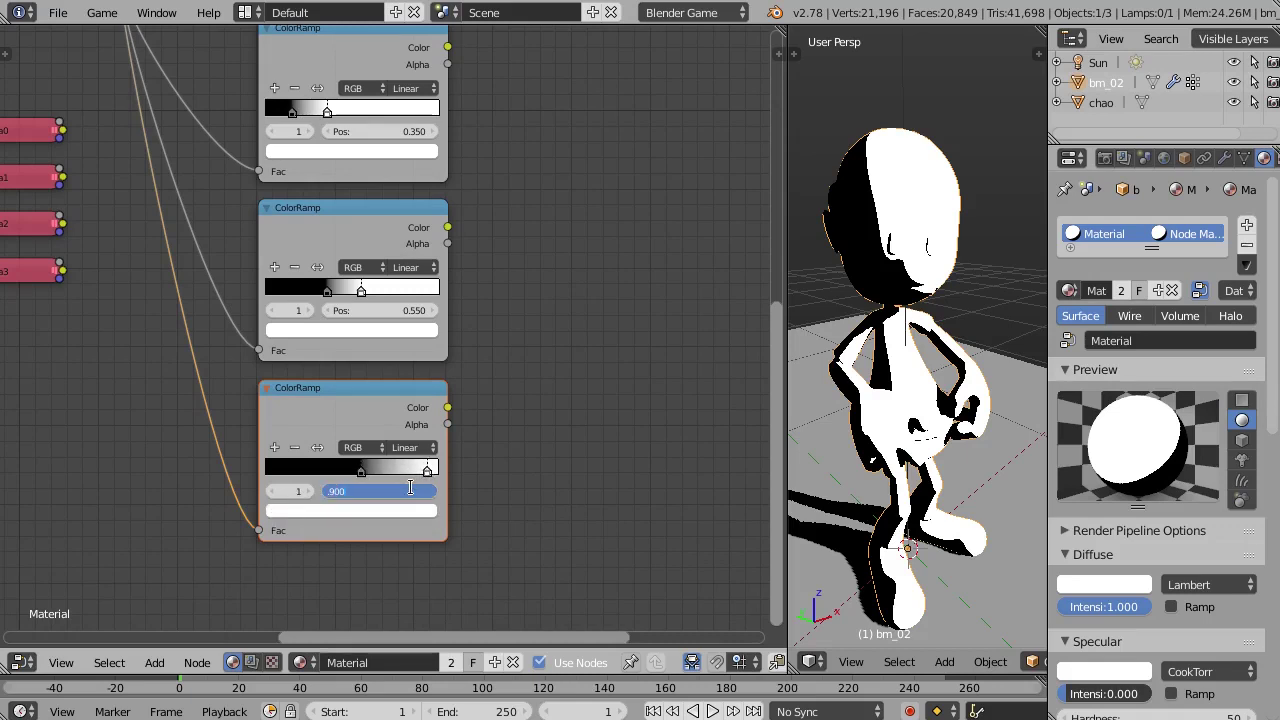
key(Return)
scroll(491, 330, down, 2)
Add a colour Mix node right of the ColorRamps and stack three copies below it.
scroll(443, 345, down, 1)
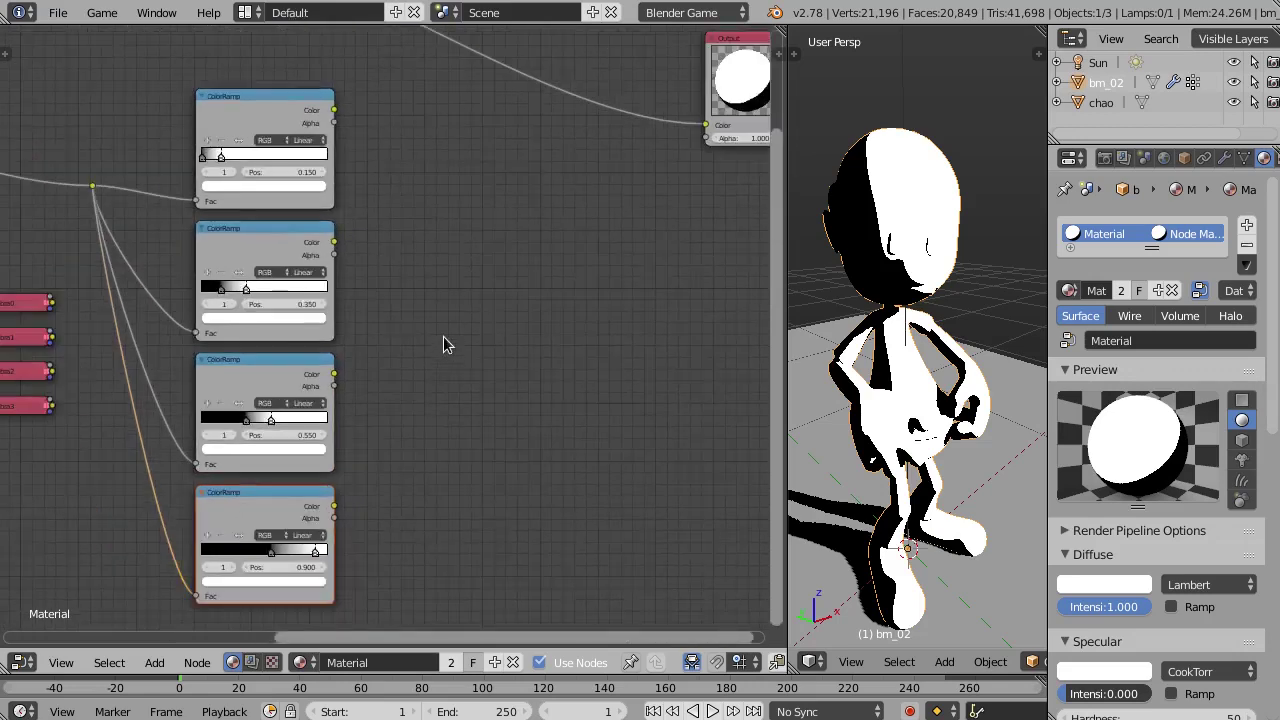
middle_drag(443, 336, 405, 258)
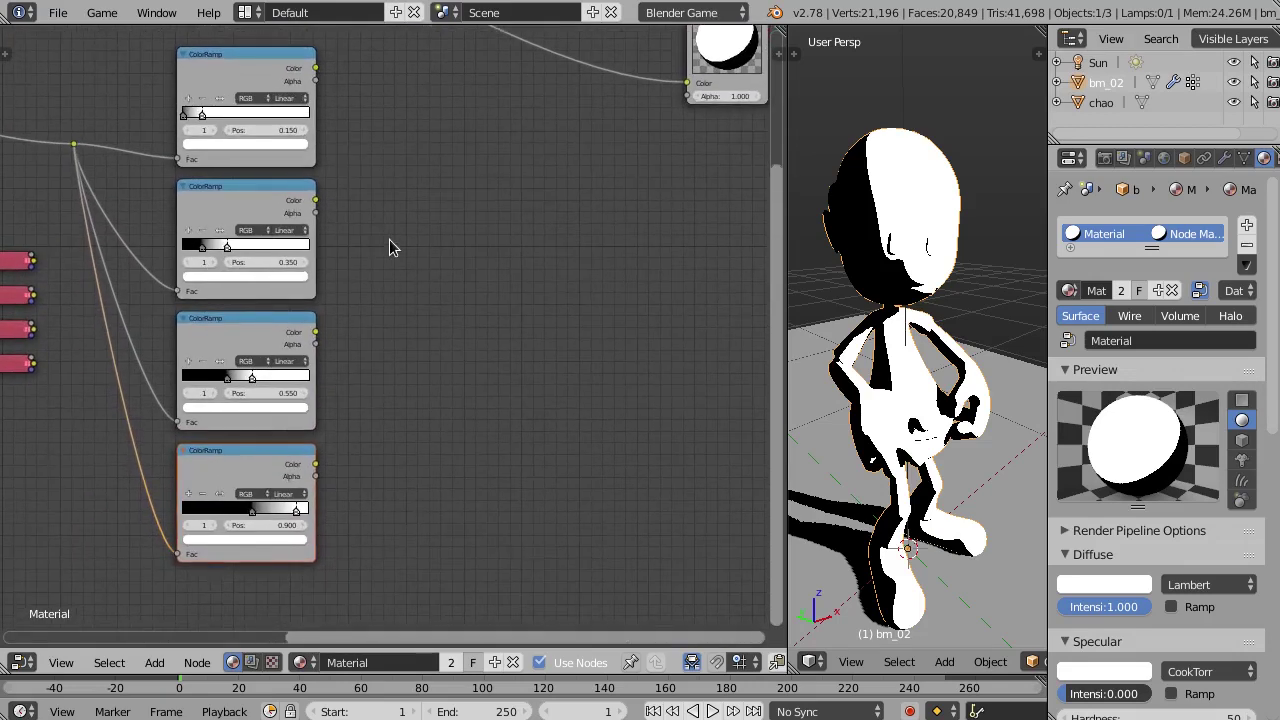
middle_drag(407, 204, 403, 203)
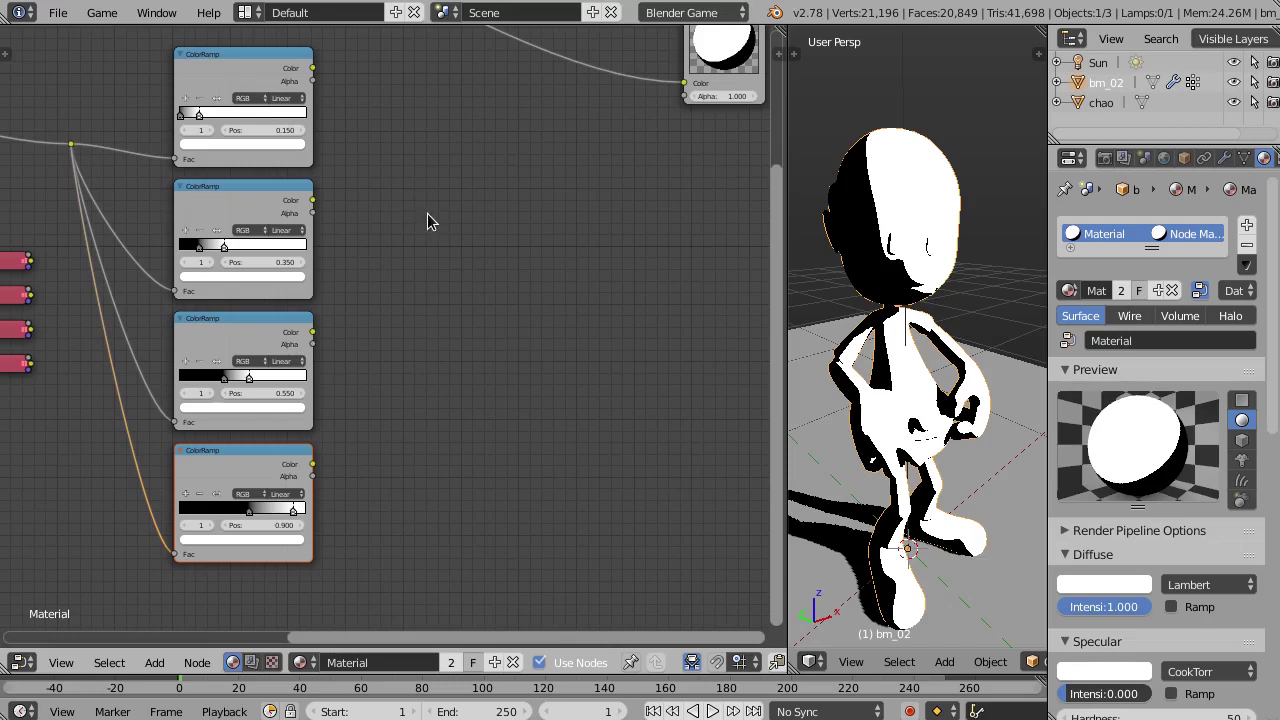
key(shift+a)
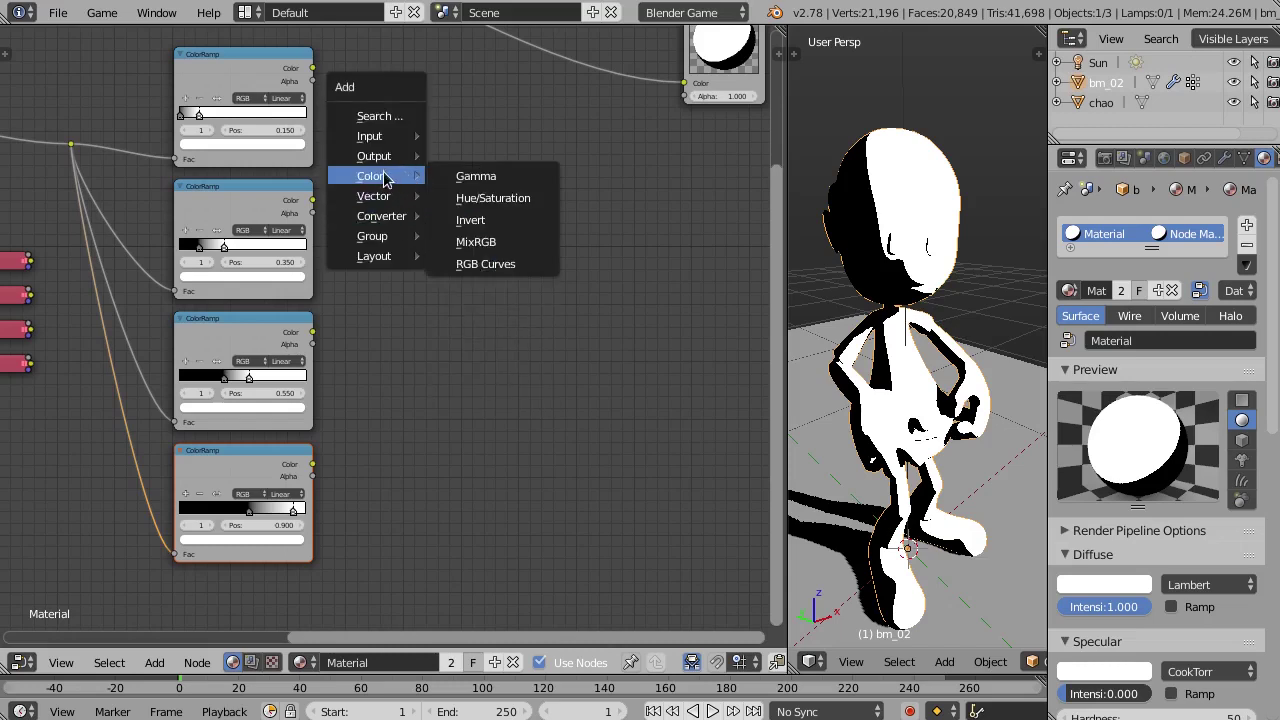
click(490, 241)
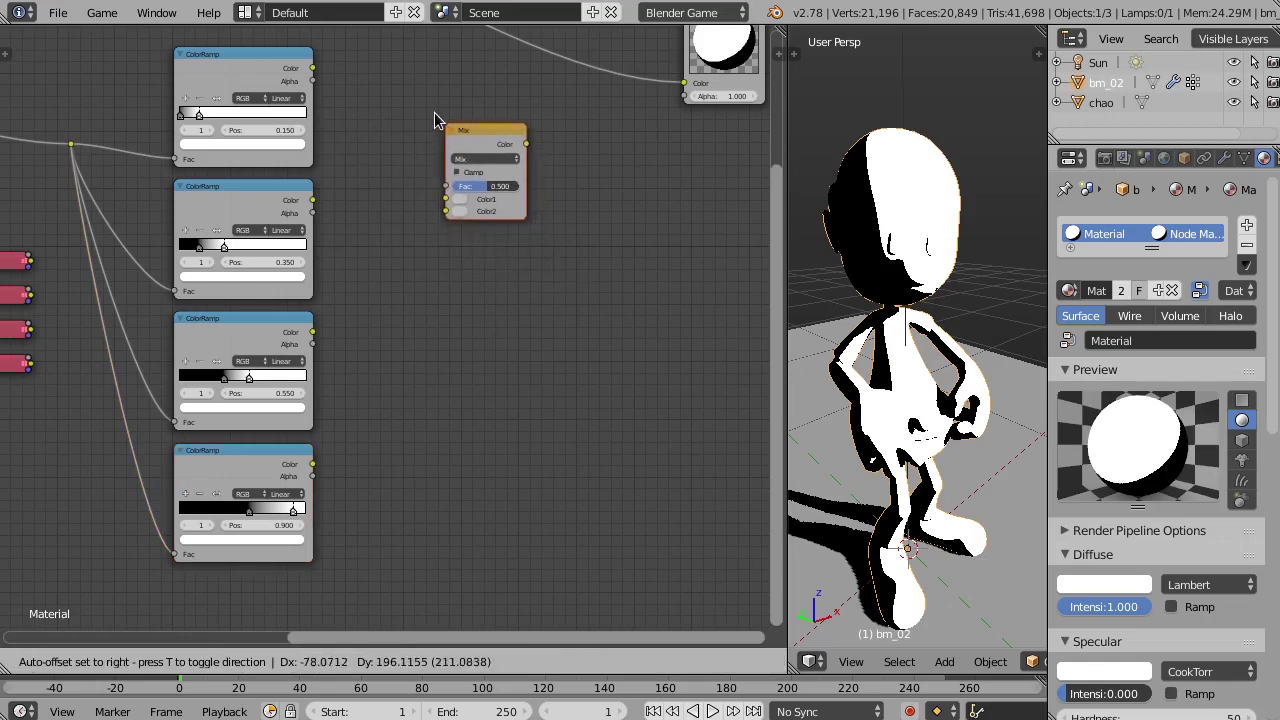
click(480, 197)
key(g)
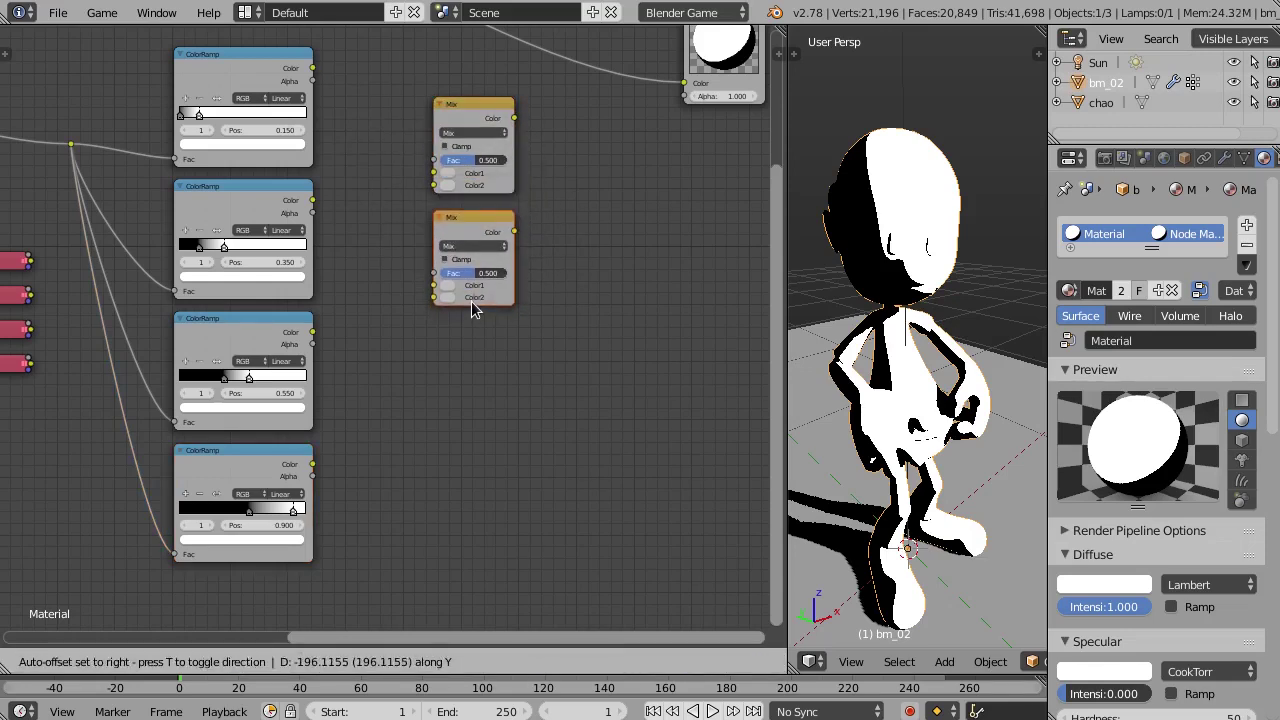
click(471, 301)
key(shift+r)
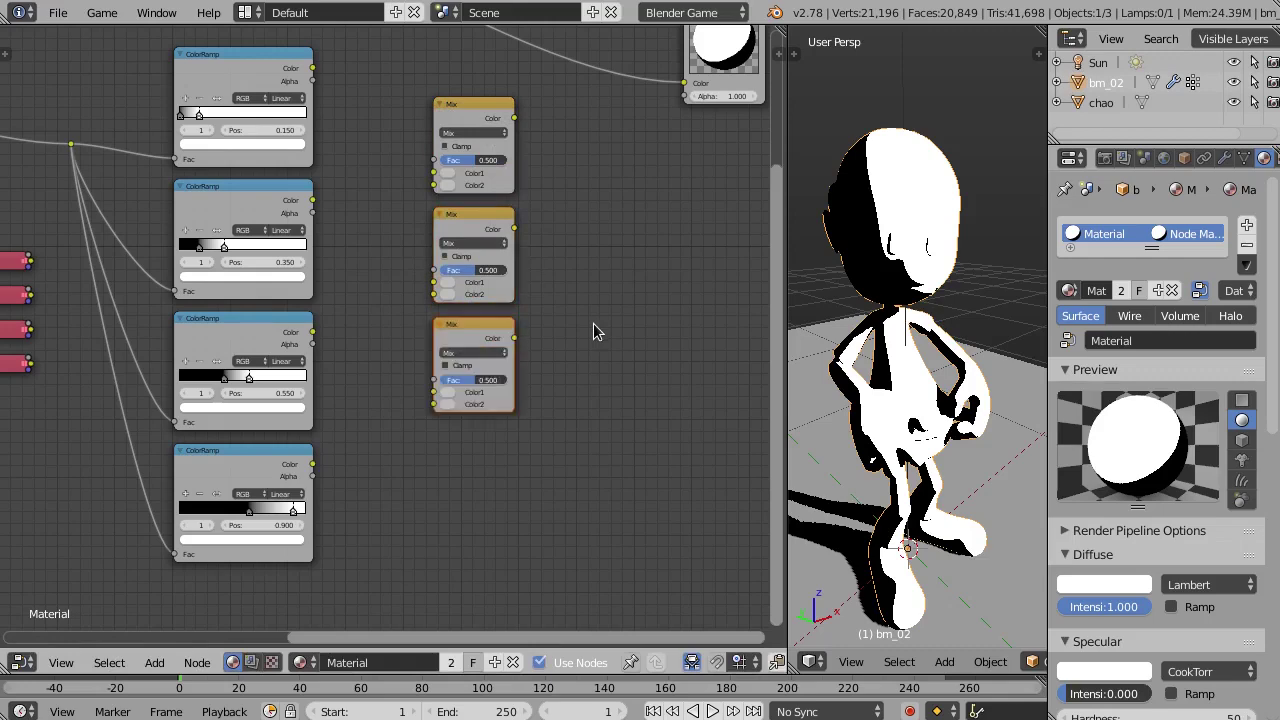
key(shift+r)
Set the bottom Mix node's Color2 to white.
middle_drag(594, 314, 660, 270)
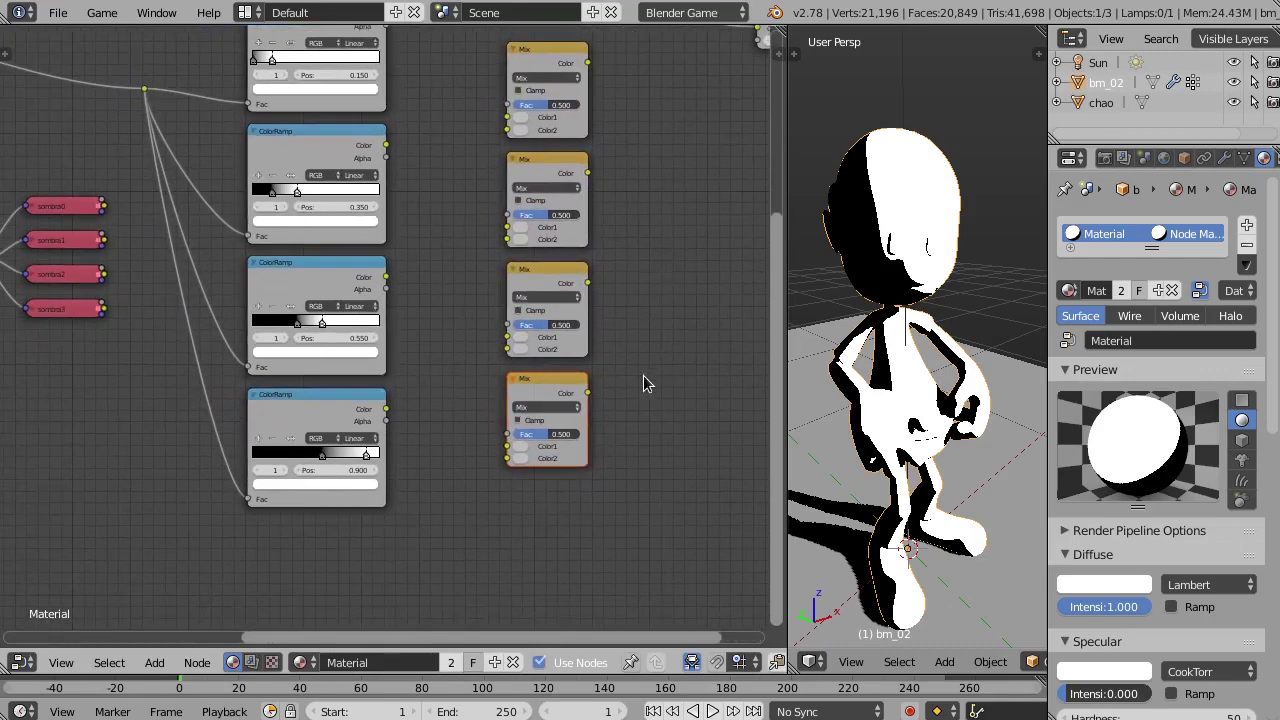
scroll(594, 468, up, 1)
scroll(591, 463, up, 1)
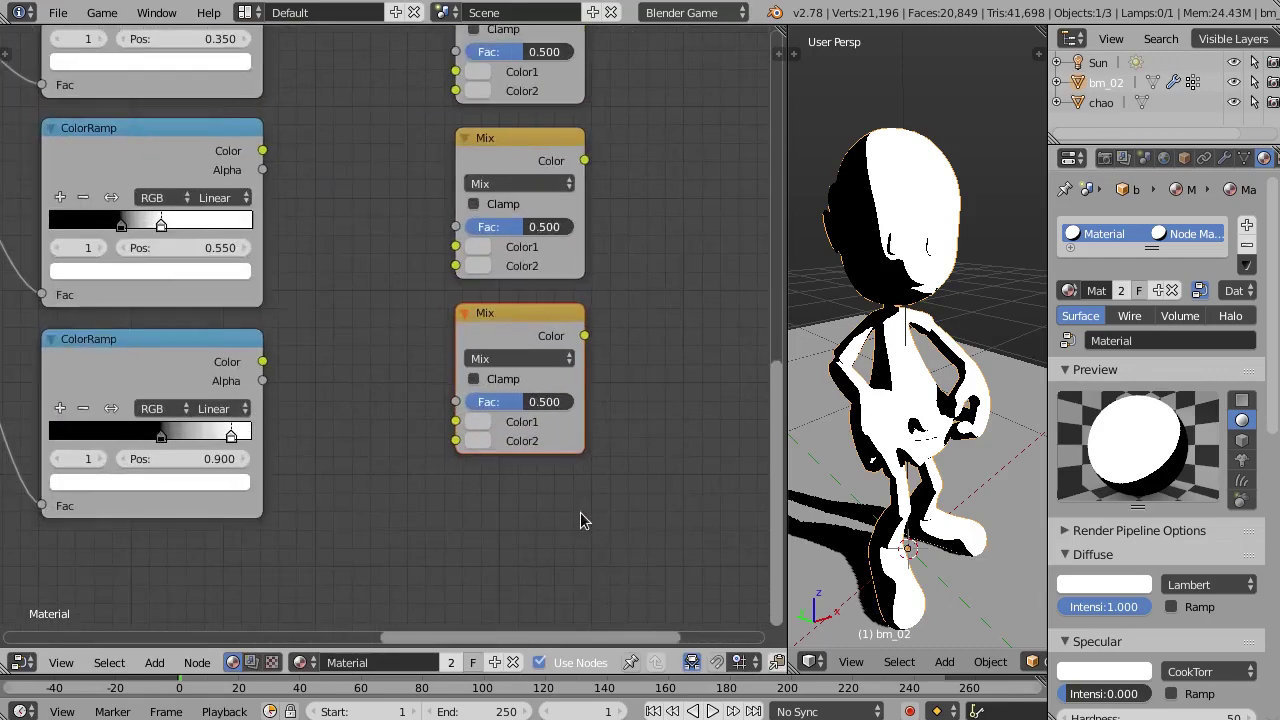
click(486, 447)
drag(624, 210, 650, 182)
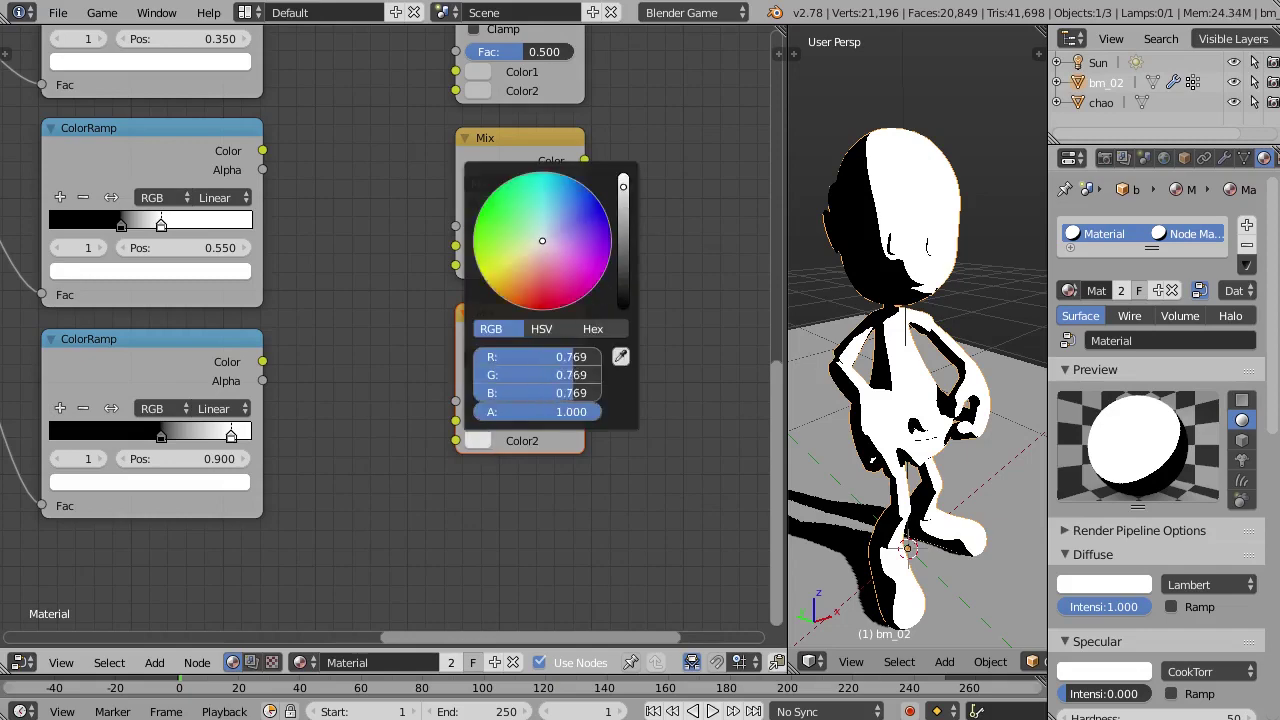
drag(782, 254, 793, 254)
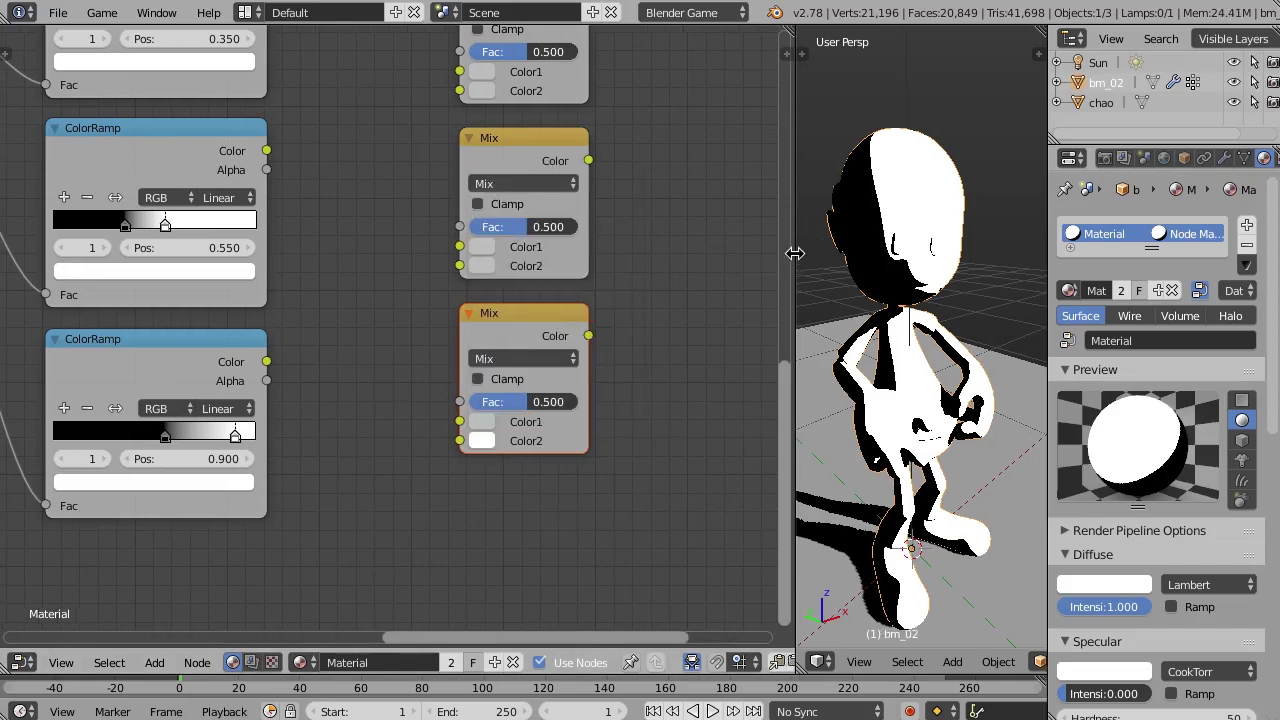
middle_drag(591, 298, 645, 302)
scroll(463, 340, down, 2)
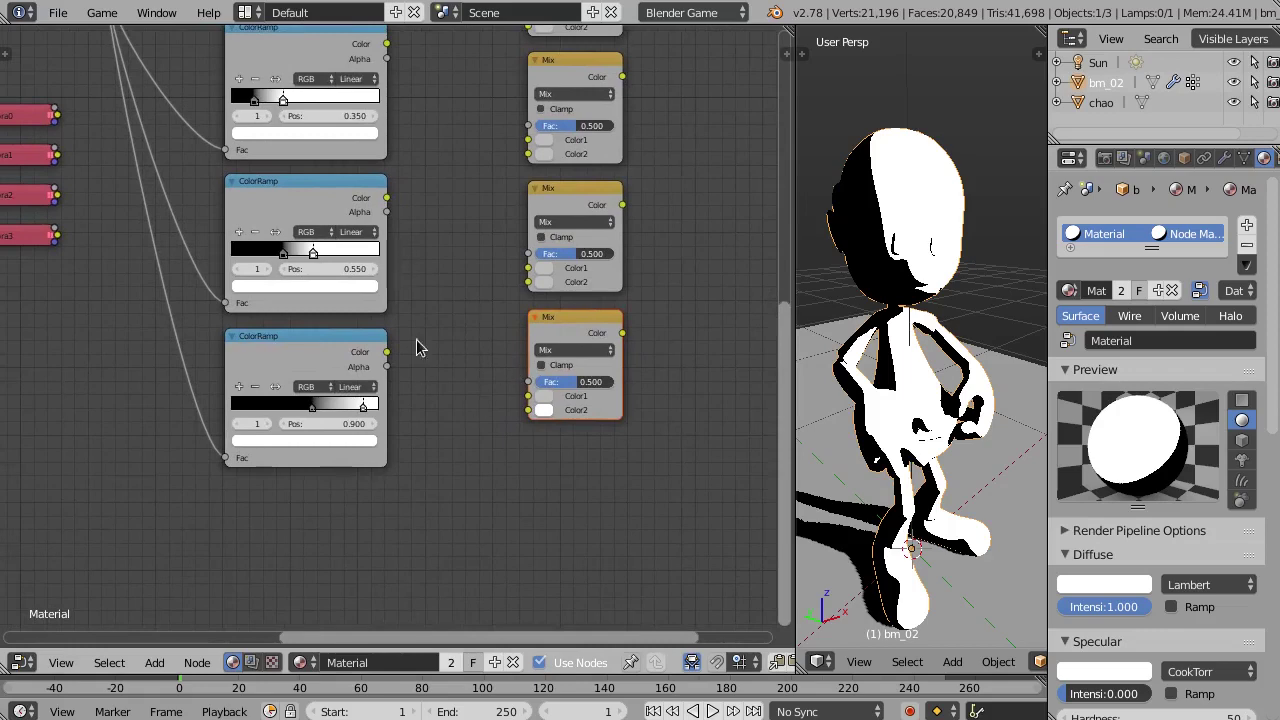
mouse_move(161, 275)
middle_down()
mouse_move(233, 263)
mouse_move(212, 252)
middle_up()
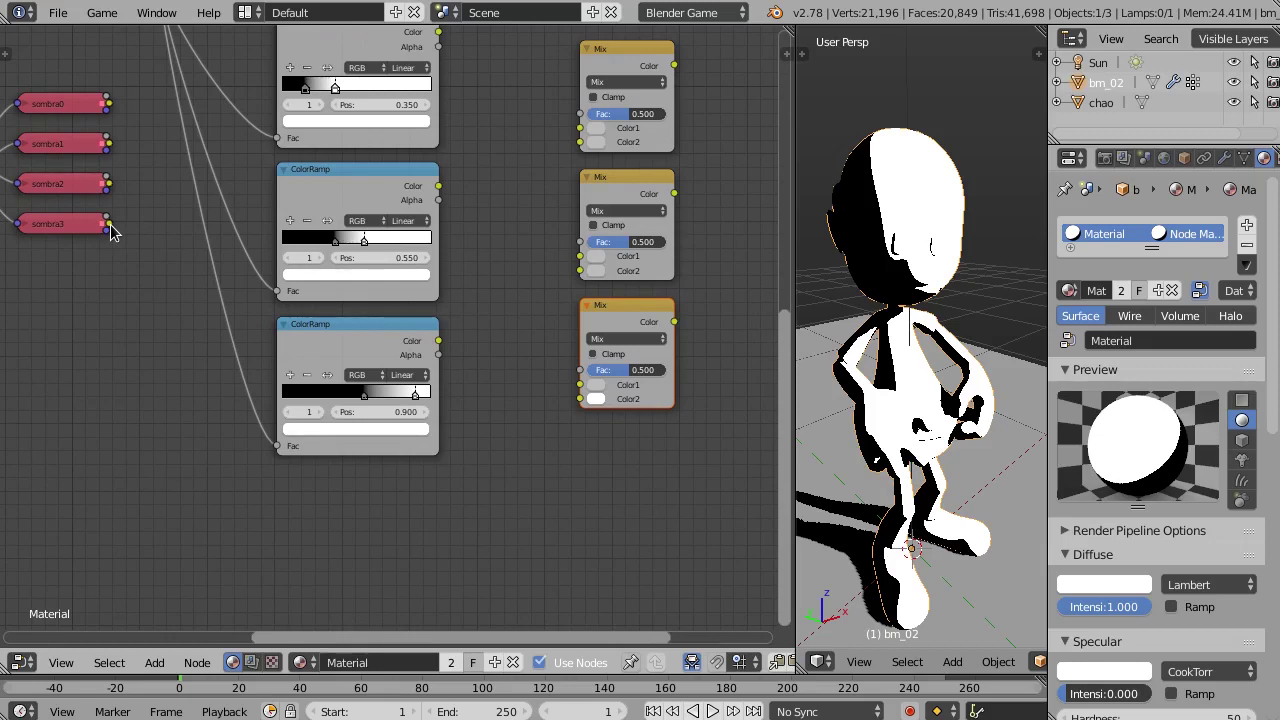
Link sombra3, sombra2, sombra1 and sombra0 into the Color1 inputs of the four Mix nodes, bottom to top.
click(76, 226)
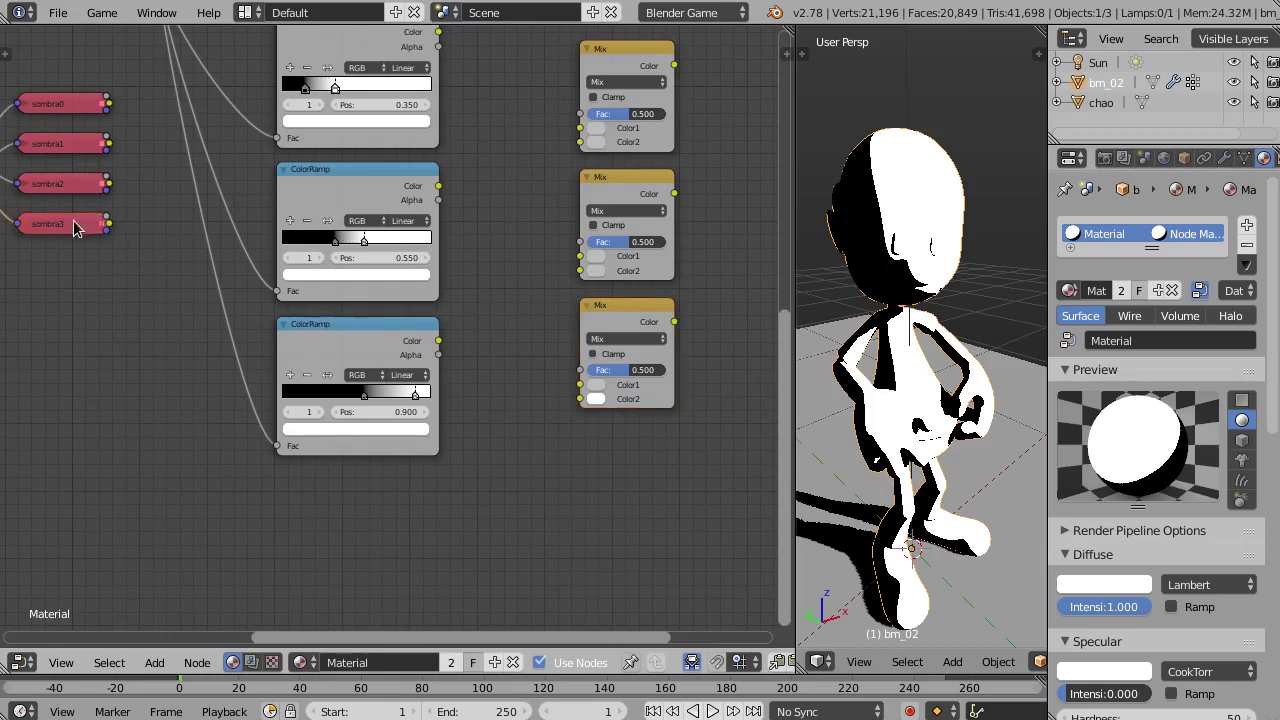
key(h)
key(h)
drag(108, 224, 581, 384)
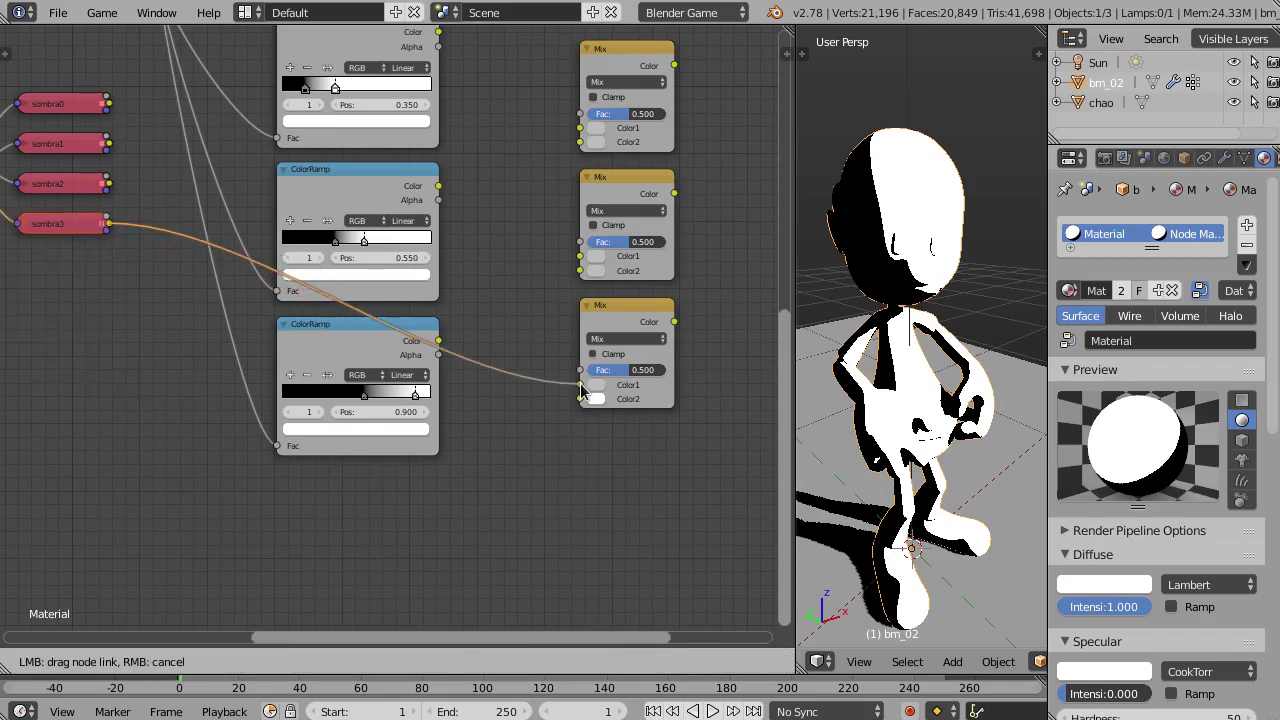
shift+scroll(475, 321, up, 1)
shift+scroll(475, 321, up, 1)
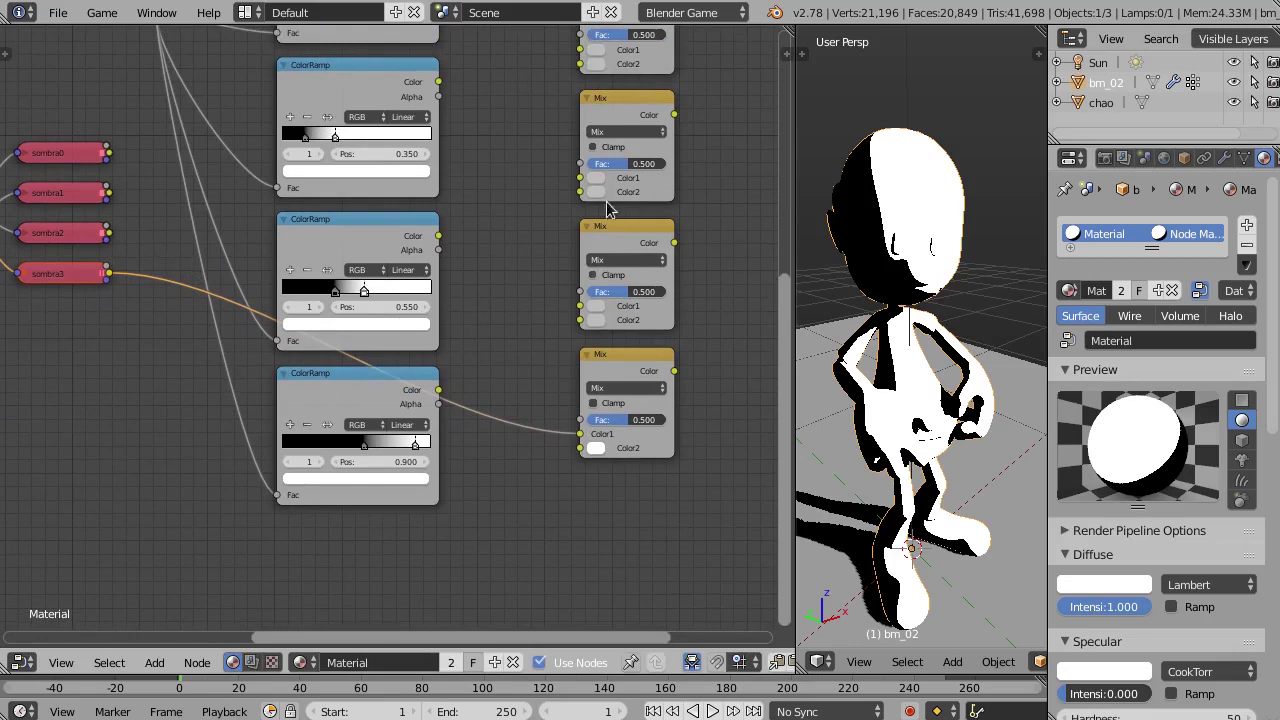
shift+scroll(514, 320, up, 2)
shift+scroll(514, 320, up, 2)
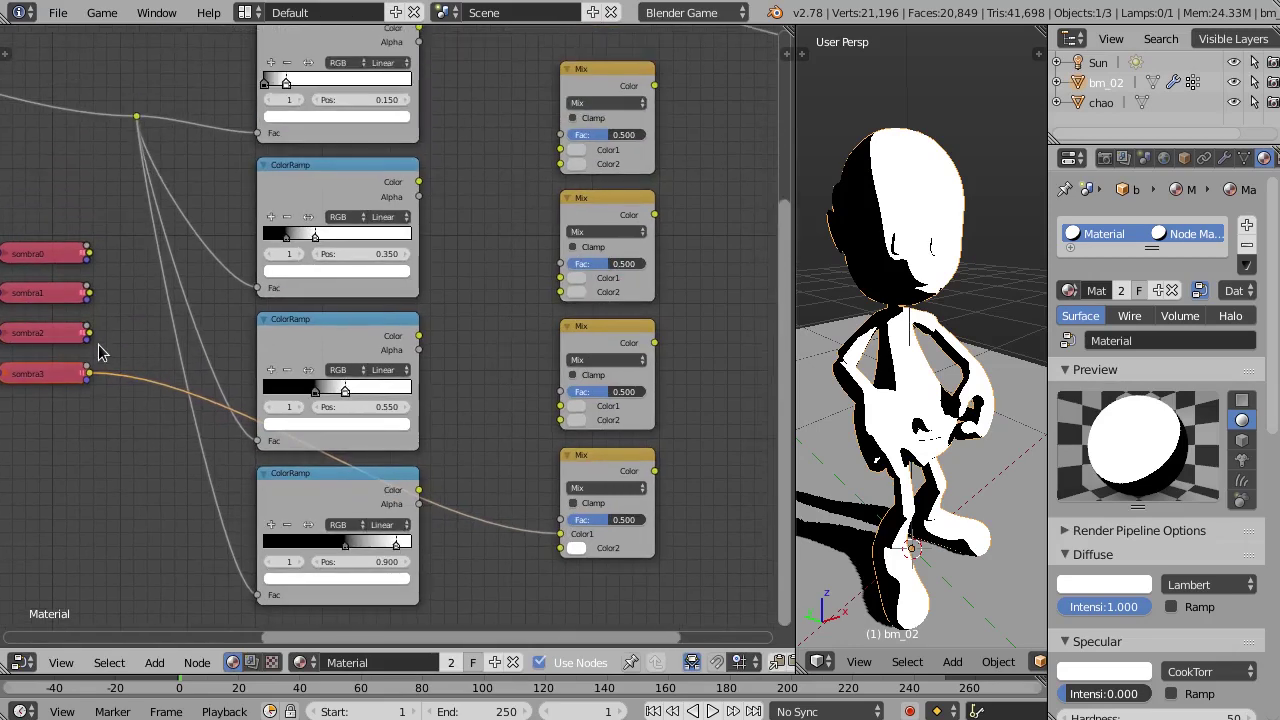
middle_drag(108, 343, 148, 347)
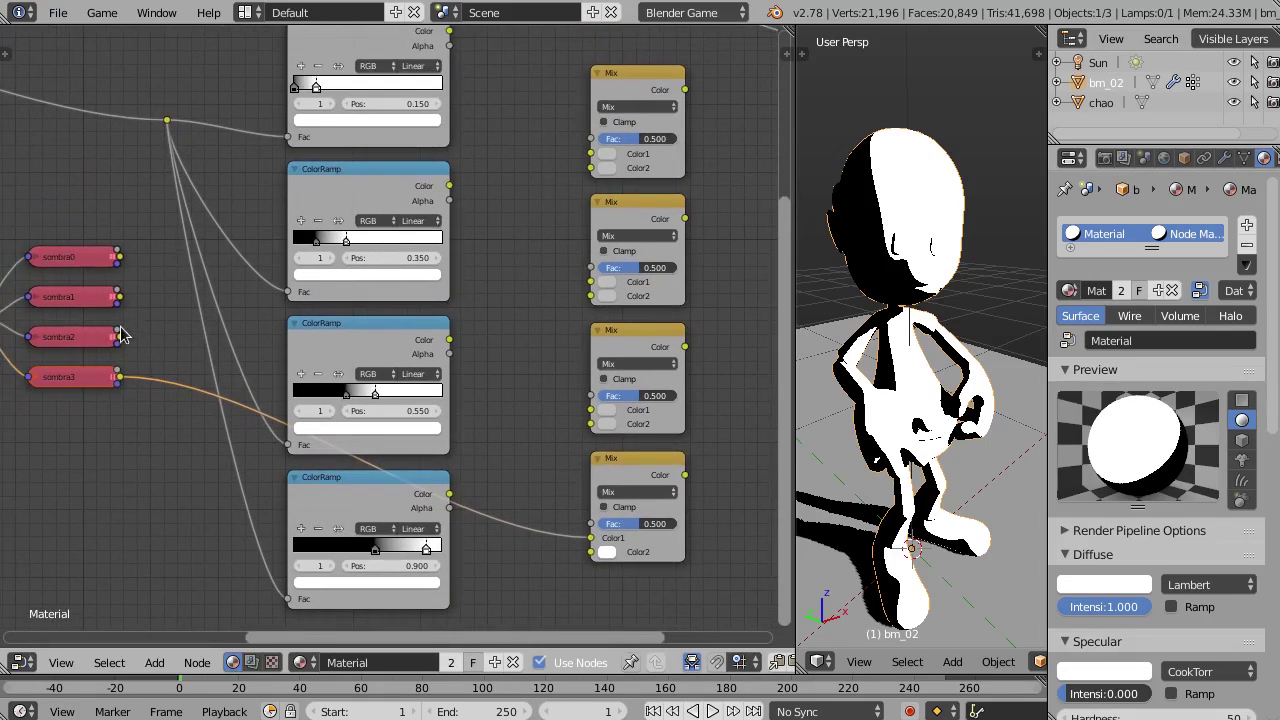
drag(121, 344, 590, 411)
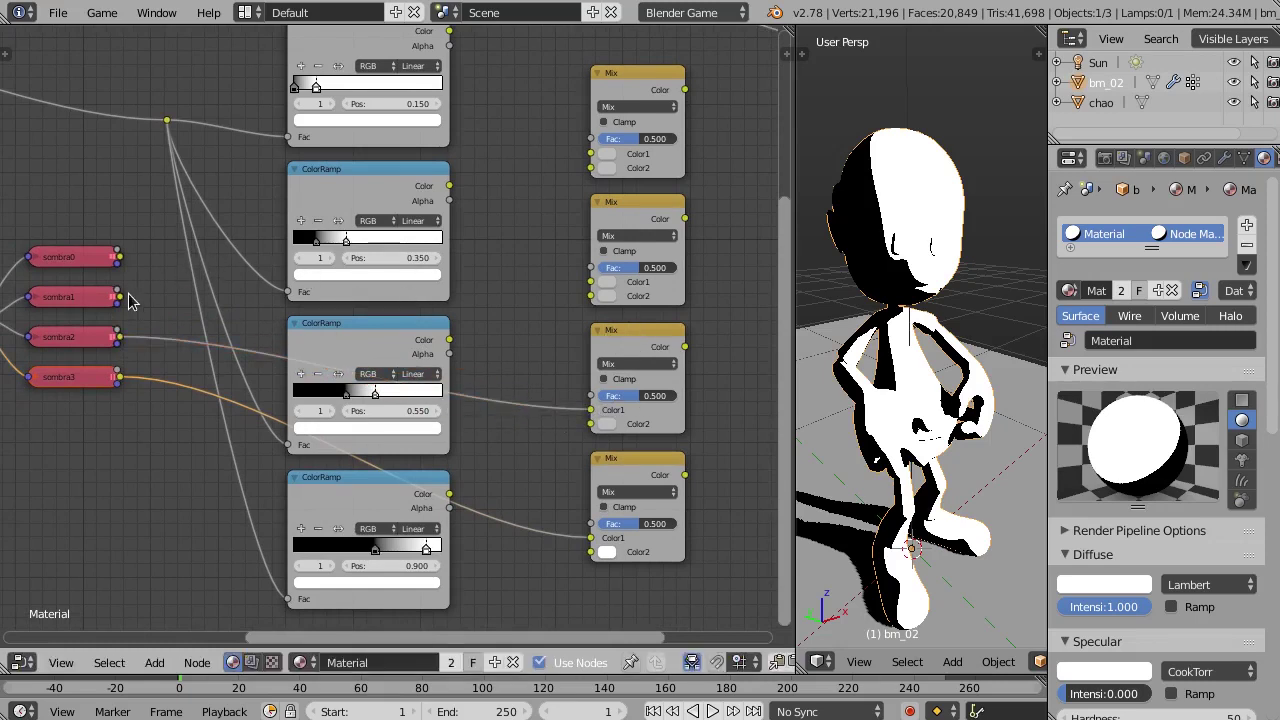
mouse_move(121, 305)
mouse_down()
mouse_move(310, 277)
mouse_move(591, 282)
mouse_up()
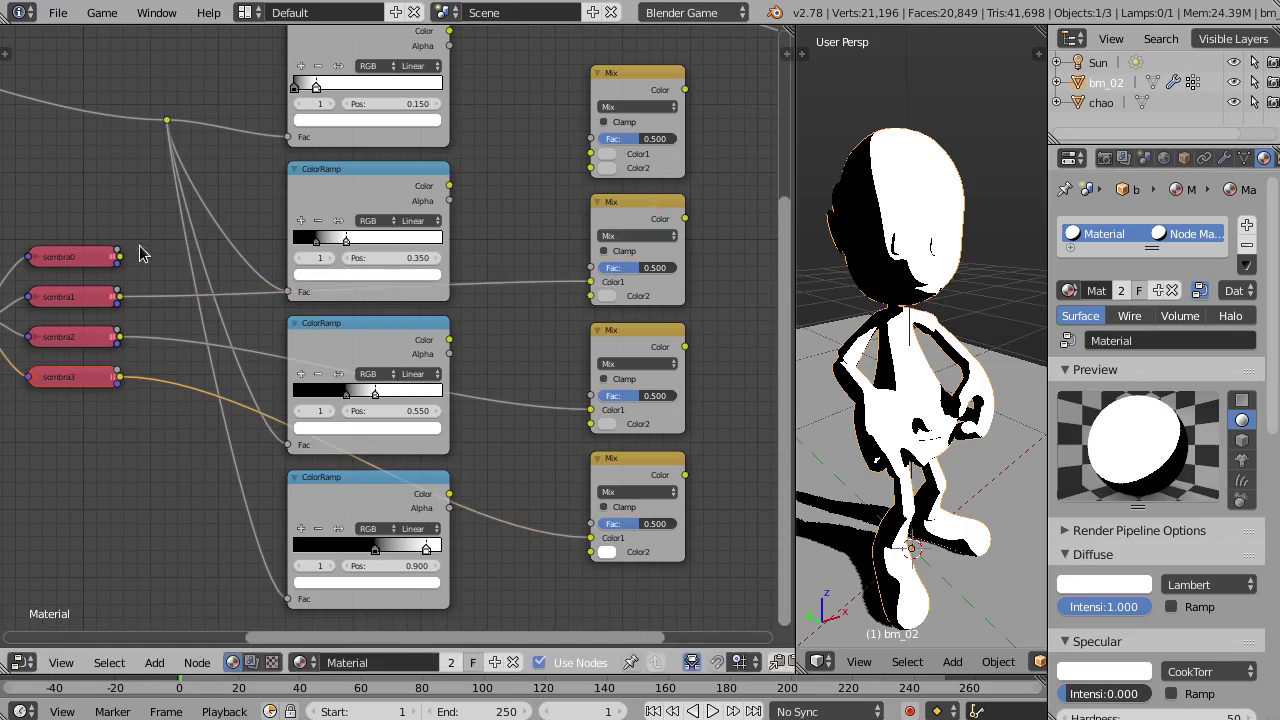
drag(119, 257, 593, 153)
Chain the bottom Mix node's output into the third Mix node's Color2.
middle_drag(620, 77, 543, 108)
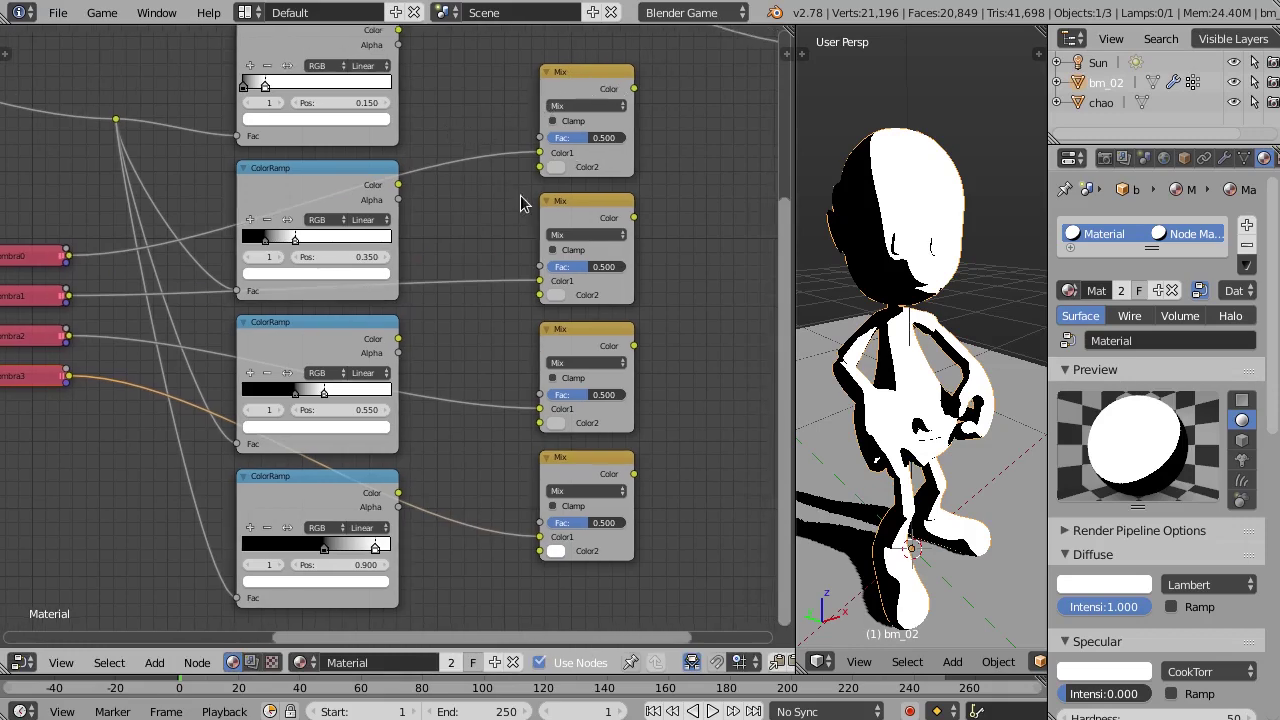
middle_drag(520, 203, 604, 410)
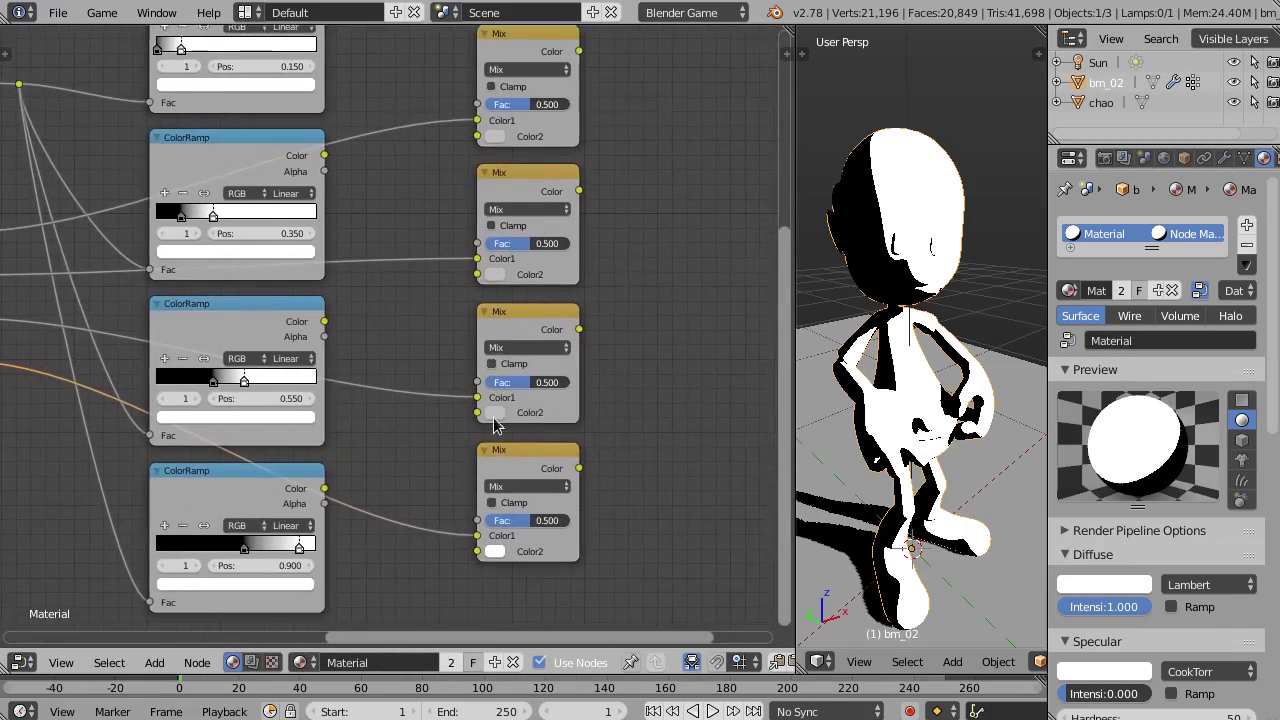
drag(580, 469, 476, 414)
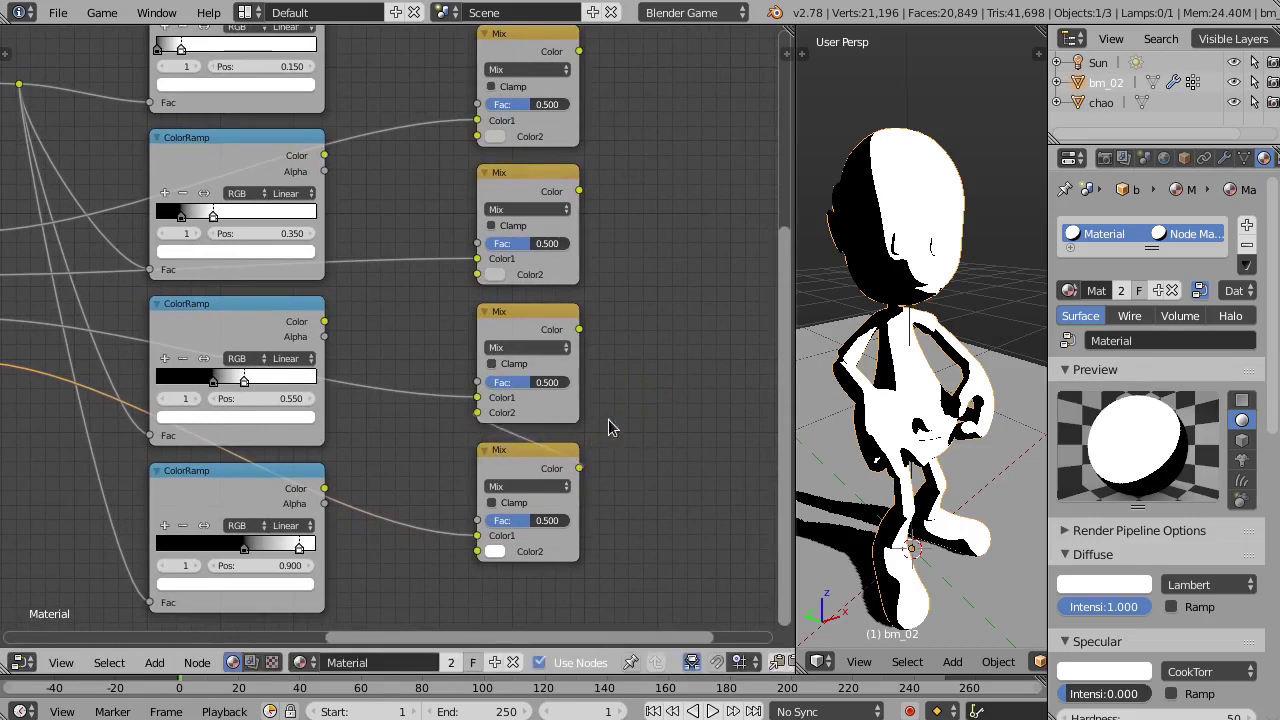
middle_drag(601, 360, 587, 375)
Chain the third Mix output into the second Mix's Color2, and the second into the top Mix's Color2.
drag(572, 350, 468, 296)
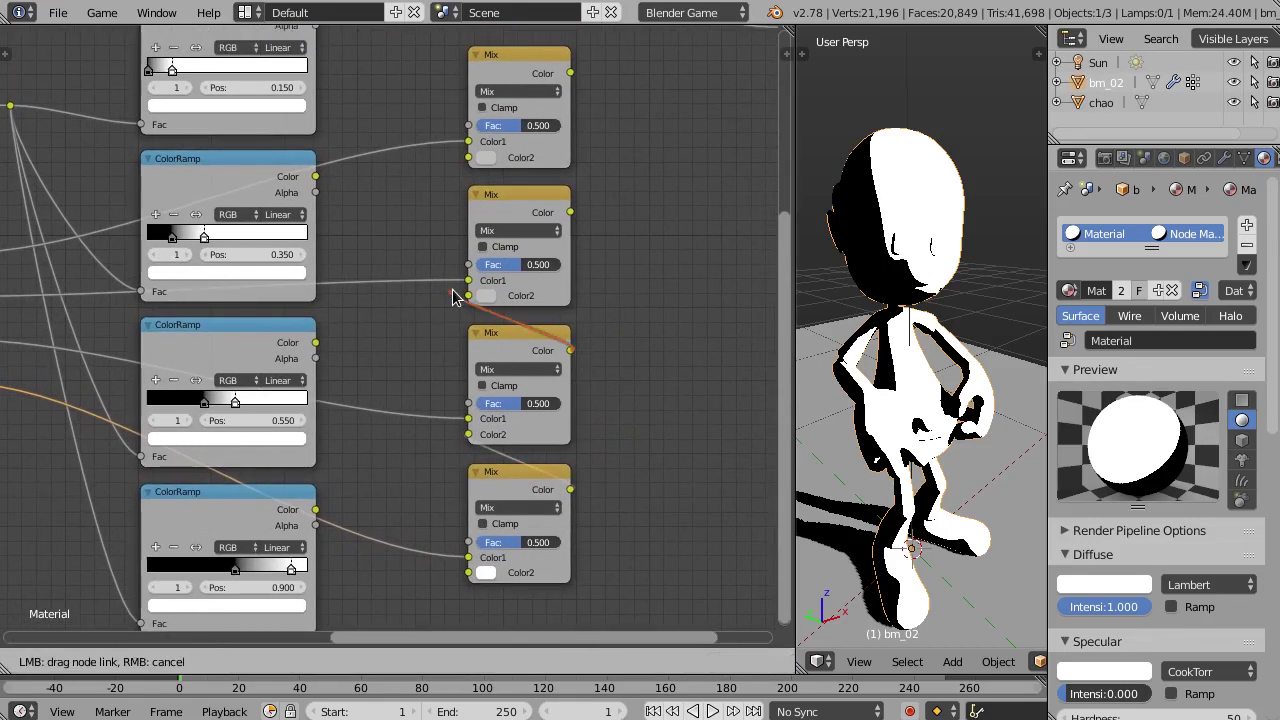
middle_drag(642, 170, 624, 246)
drag(552, 288, 451, 234)
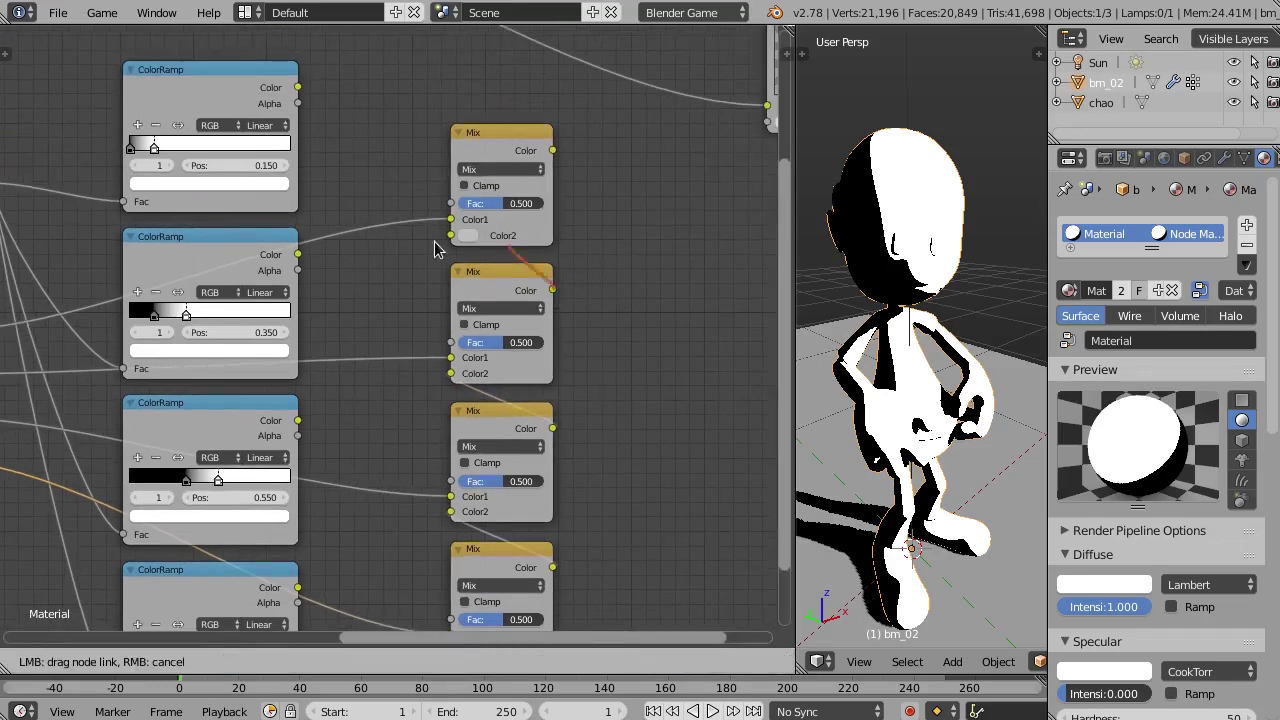
middle_drag(415, 282, 449, 229)
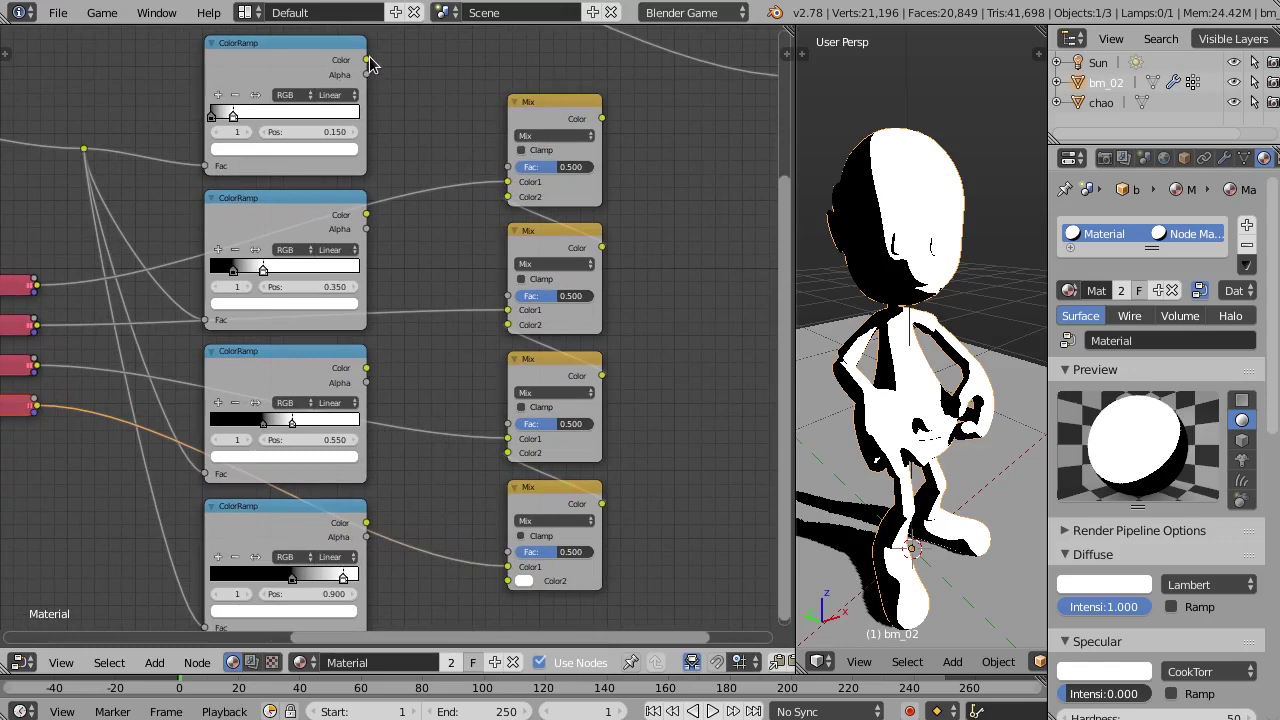
Wire each ColorRamp's Color output into the Fac input of its matching Mix node.
mouse_move(367, 59)
mouse_down()
mouse_move(399, 63)
mouse_move(503, 176)
mouse_up()
drag(370, 222, 508, 296)
middle_drag(489, 347, 452, 192)
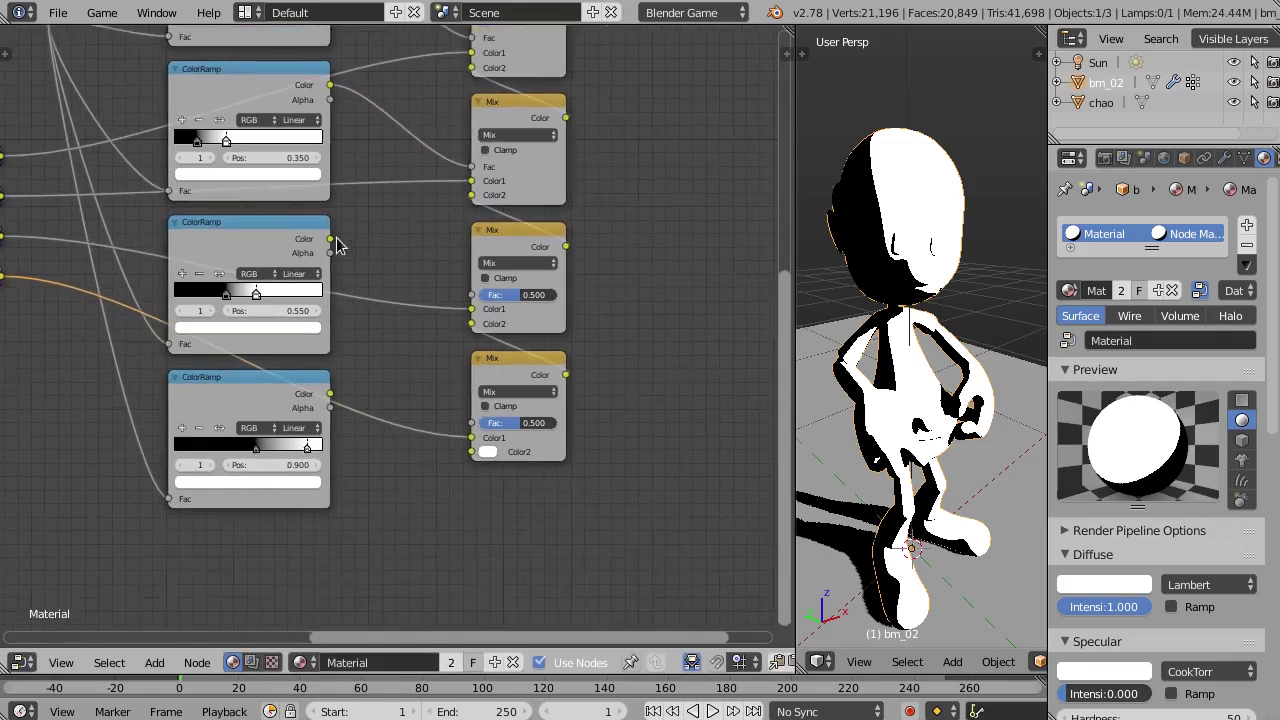
drag(331, 239, 472, 295)
drag(340, 388, 472, 423)
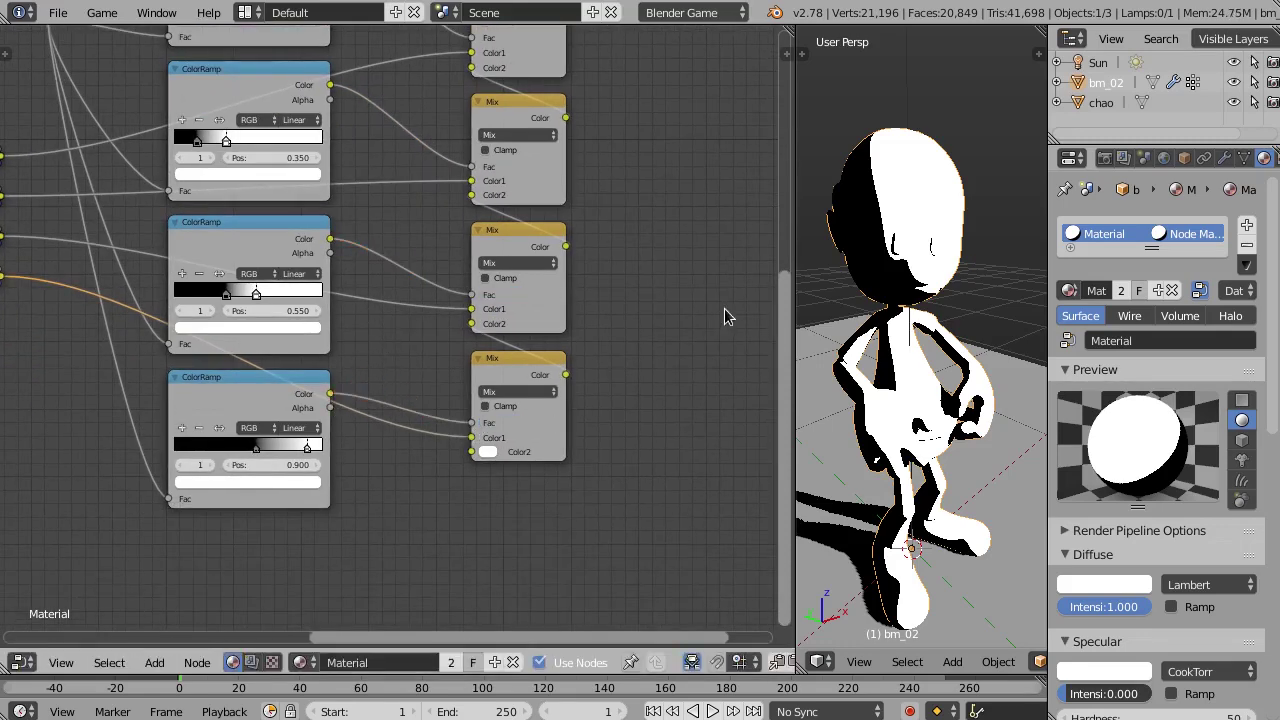
middle_drag(521, 223, 410, 362)
scroll(410, 360, down, 1)
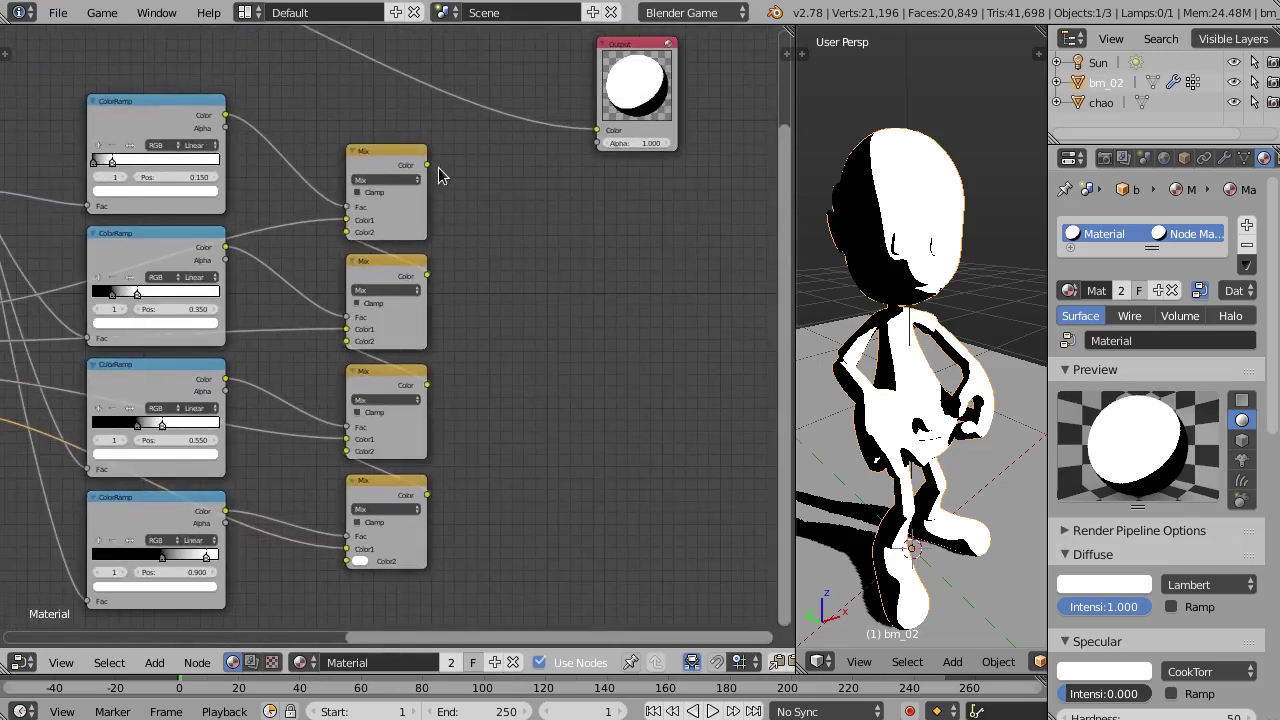
Connect the top Mix node's output to the material Output's Color input.
drag(427, 164, 597, 130)
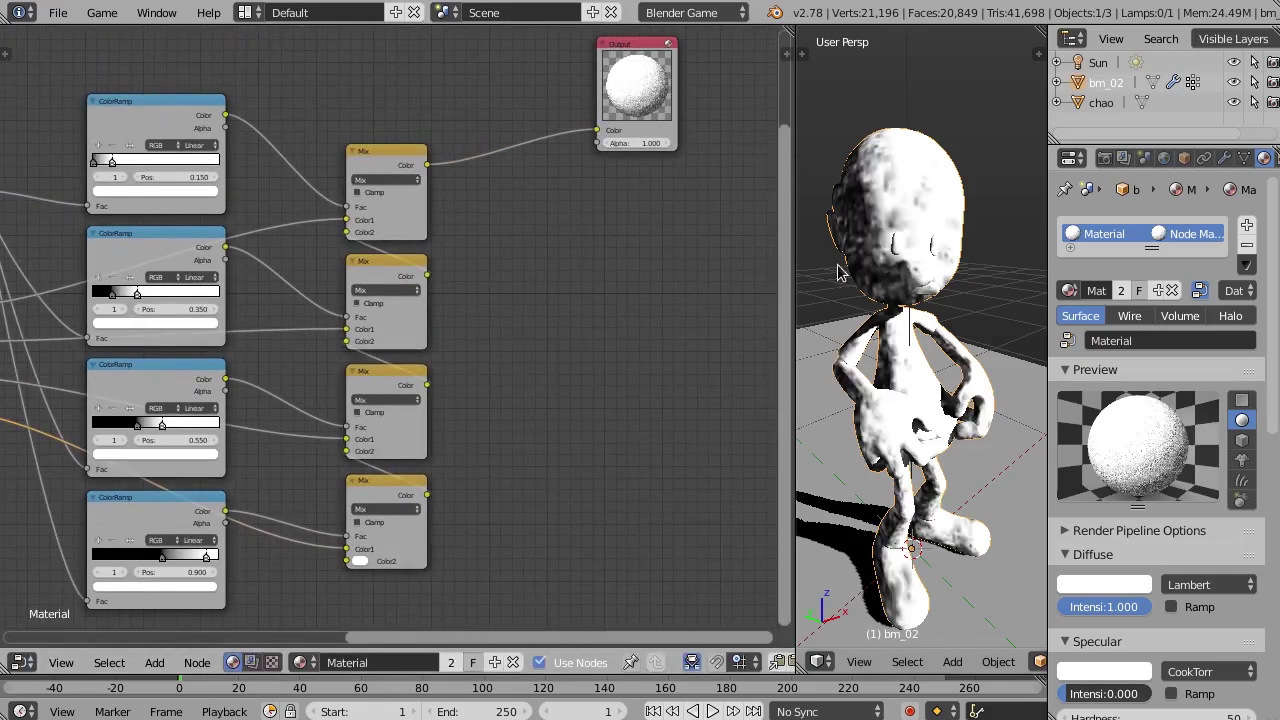
mouse_move(838, 272)
middle_down()
mouse_move(1016, 277)
mouse_move(970, 276)
middle_up()
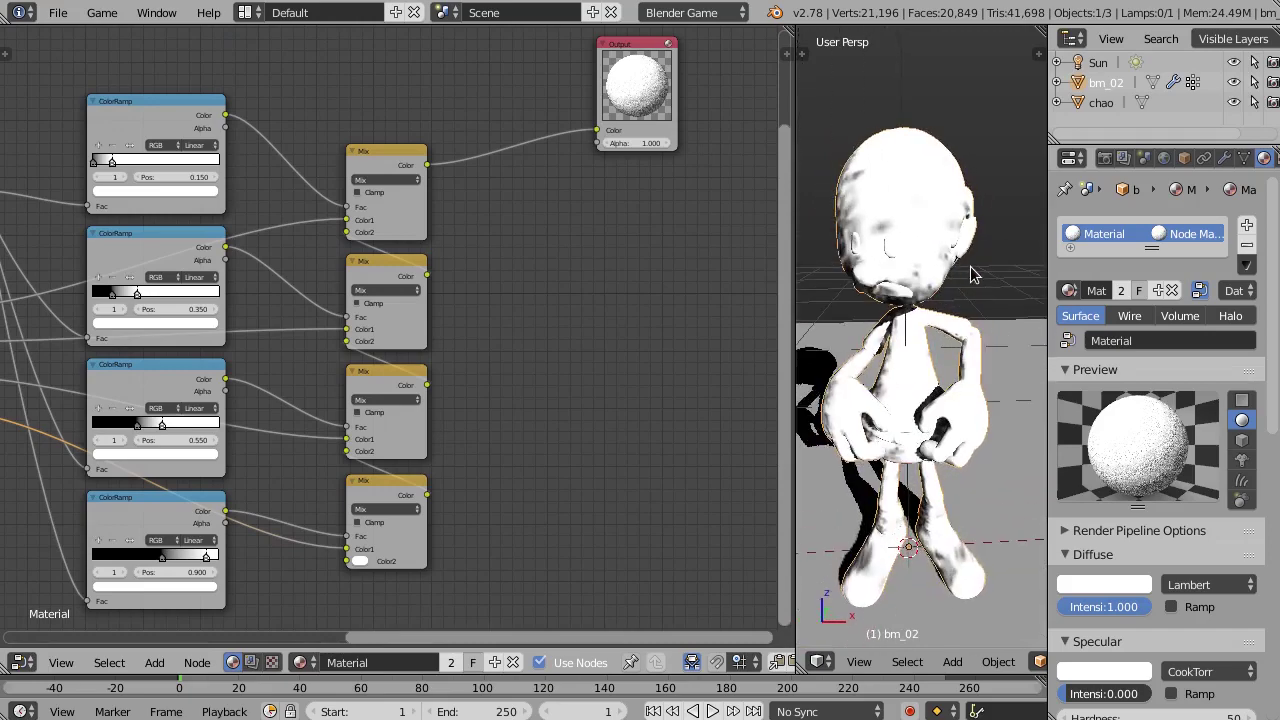
scroll(613, 282, down, 2)
Set the Mapping node's scale to 10 on X, Y and Z and inspect the finer shading.
middle_drag(10, 320, 330, 328)
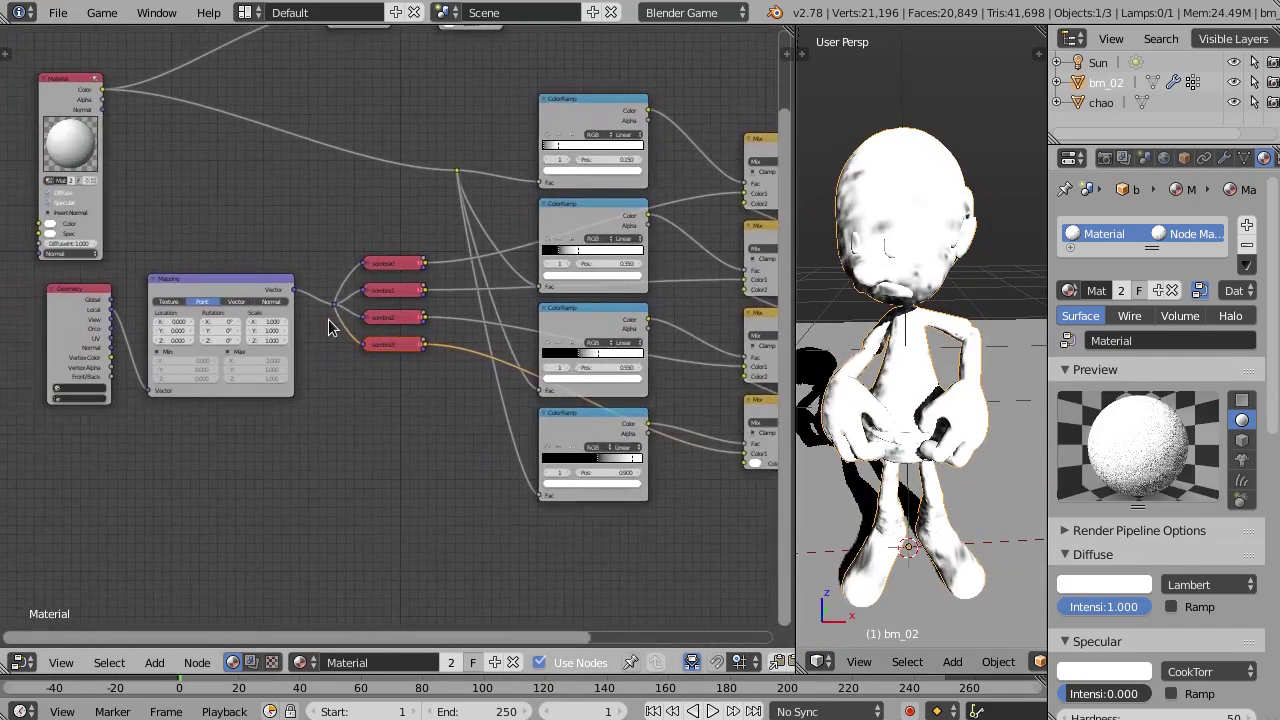
scroll(330, 328, up, 3)
click(245, 326)
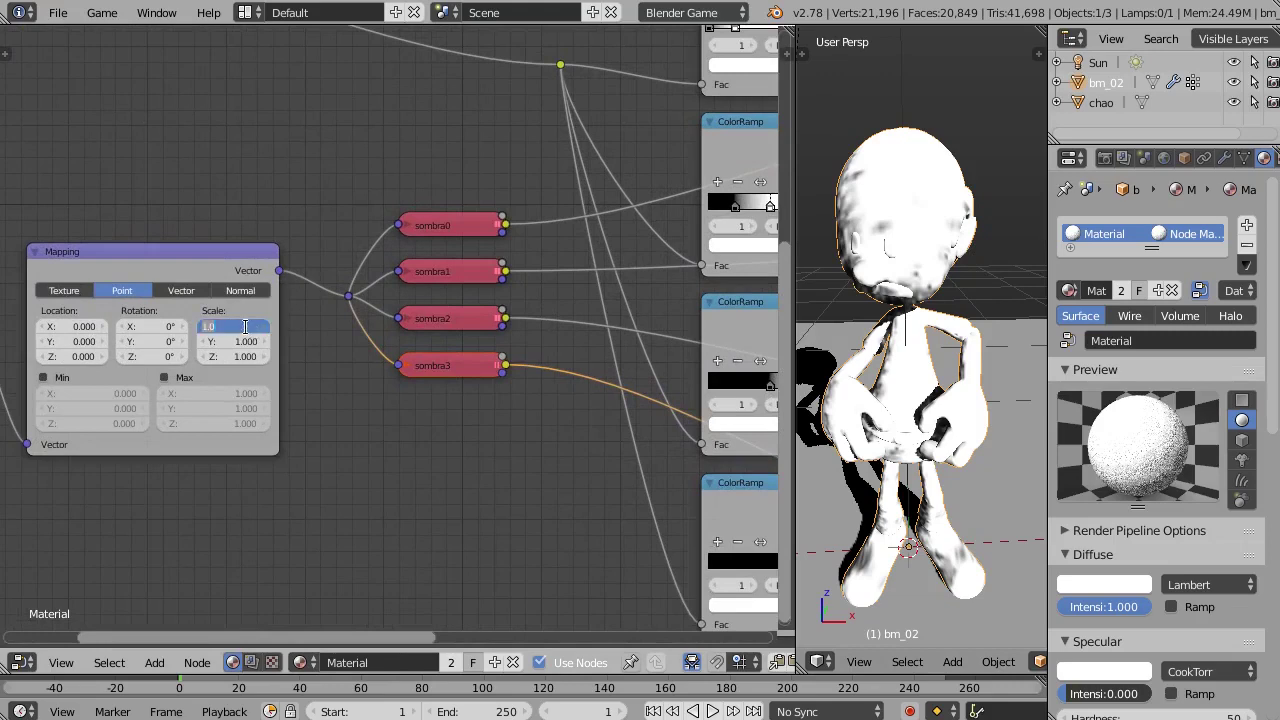
text(10)
key(Return)
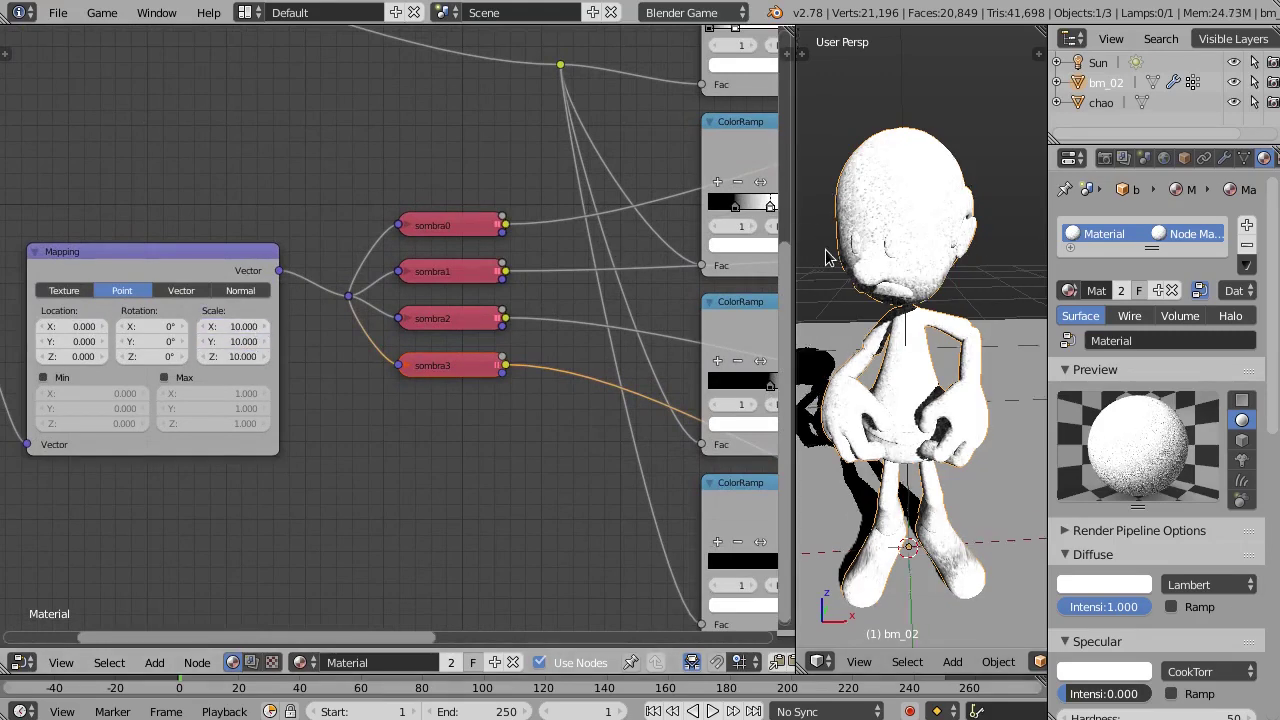
middle_drag(829, 251, 900, 280)
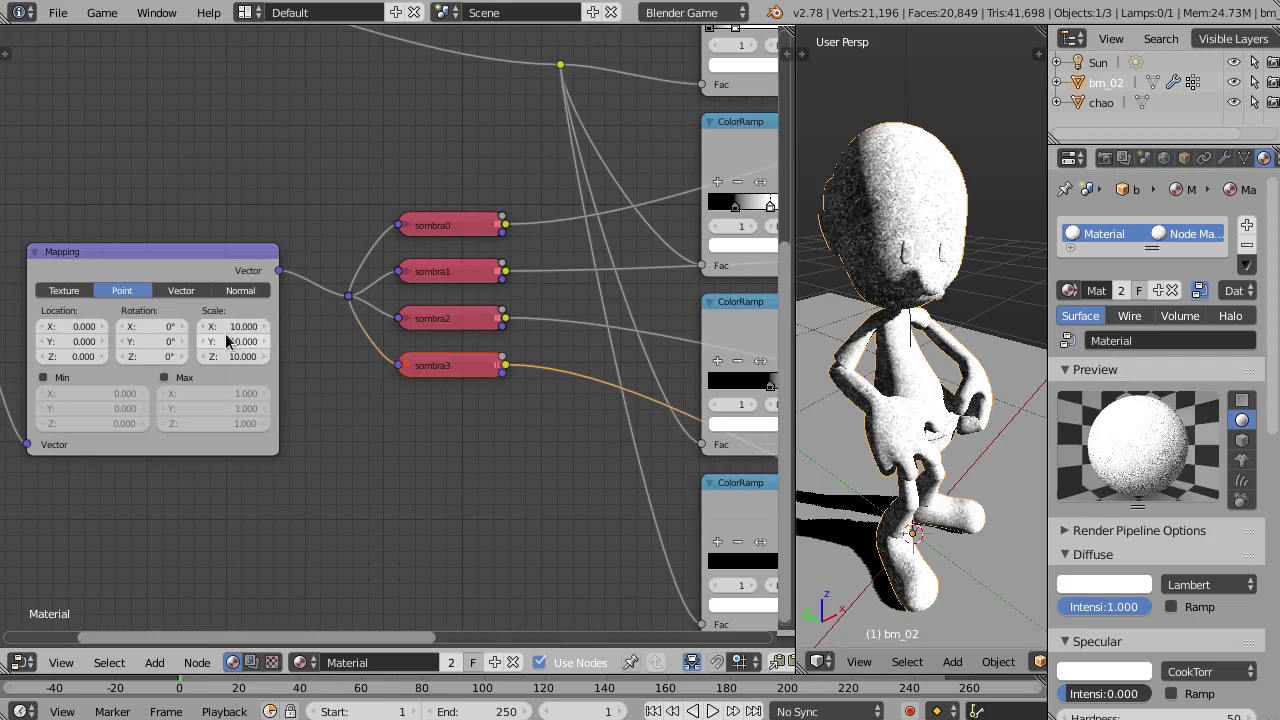
middle_drag(891, 327, 801, 303)
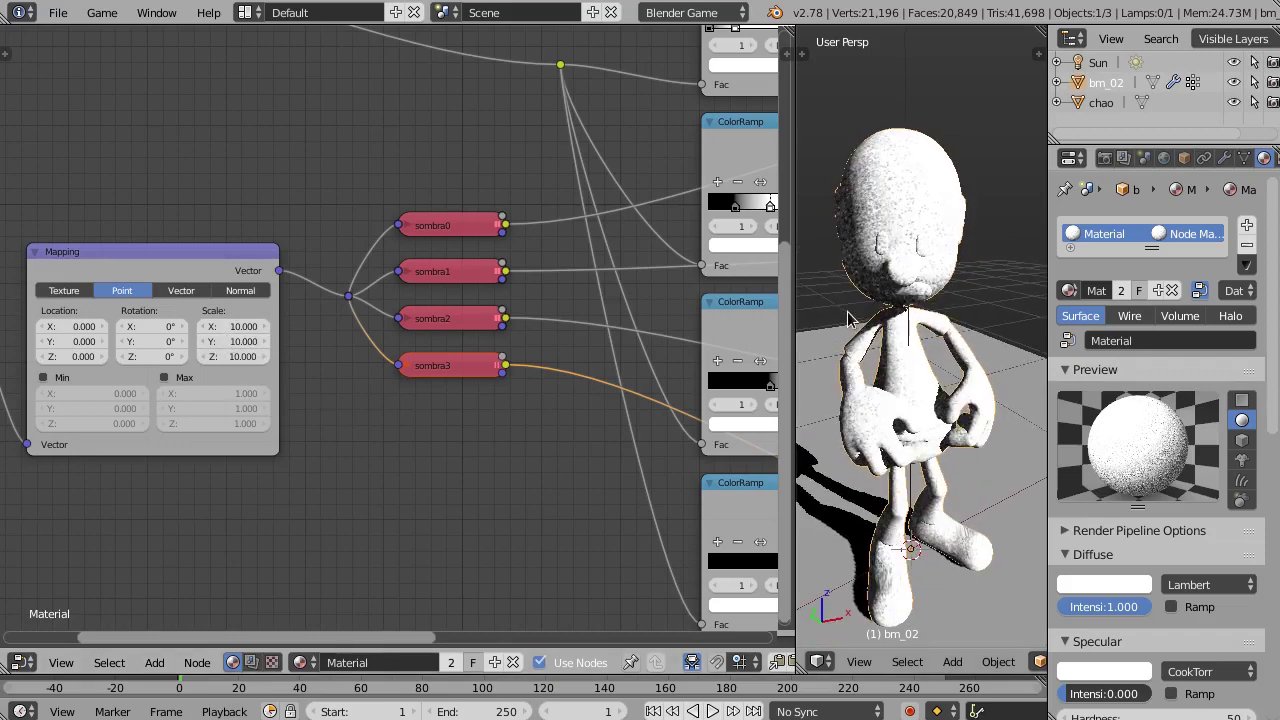
drag(792, 303, 717, 300)
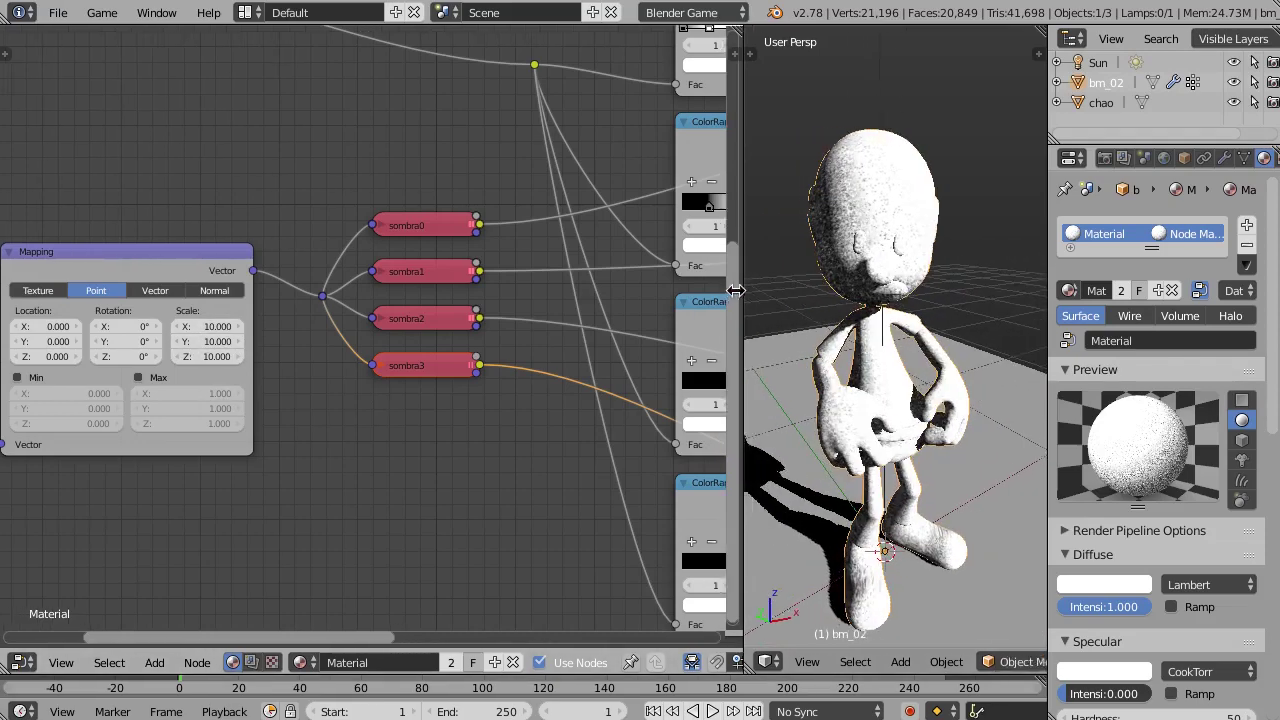
mouse_move(857, 305)
middle_down()
mouse_move(817, 337)
mouse_move(995, 296)
mouse_move(716, 284)
mouse_move(896, 240)
mouse_move(855, 287)
mouse_move(880, 247)
mouse_move(865, 287)
mouse_move(949, 273)
middle_up()
scroll(865, 287, up, 2)
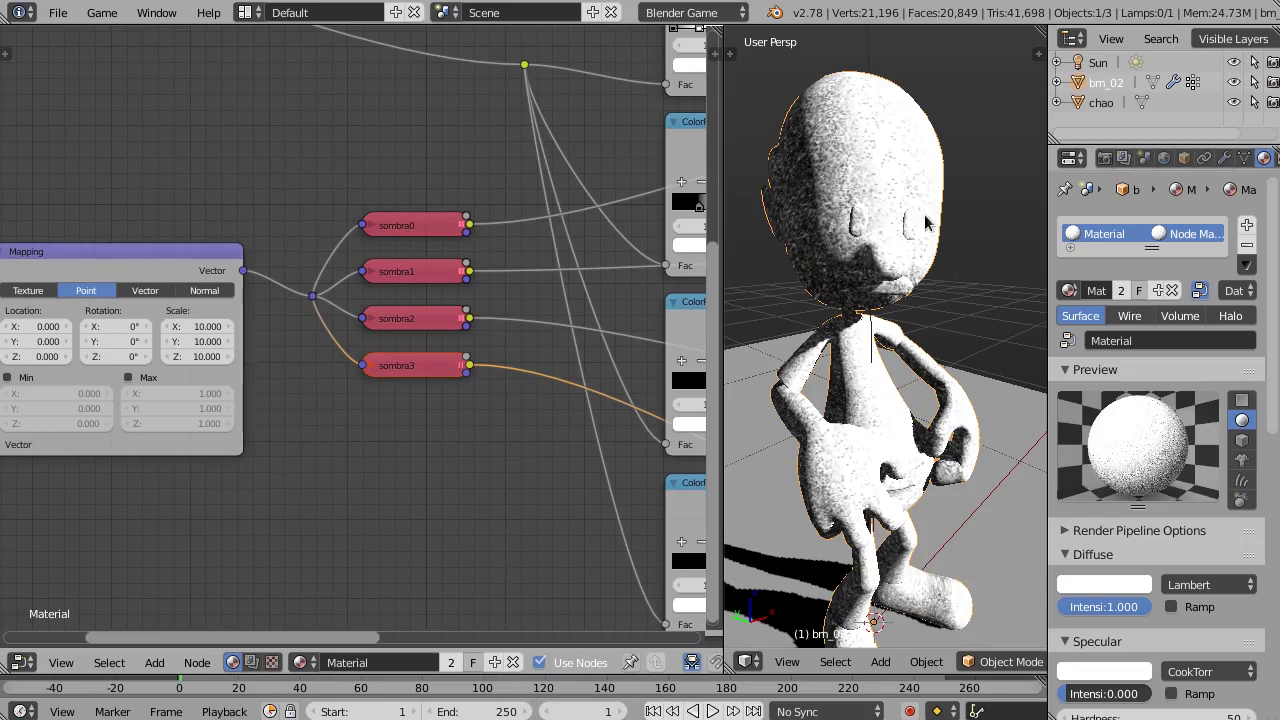
middle_drag(884, 280, 878, 298)
scroll(876, 290, down, 2)
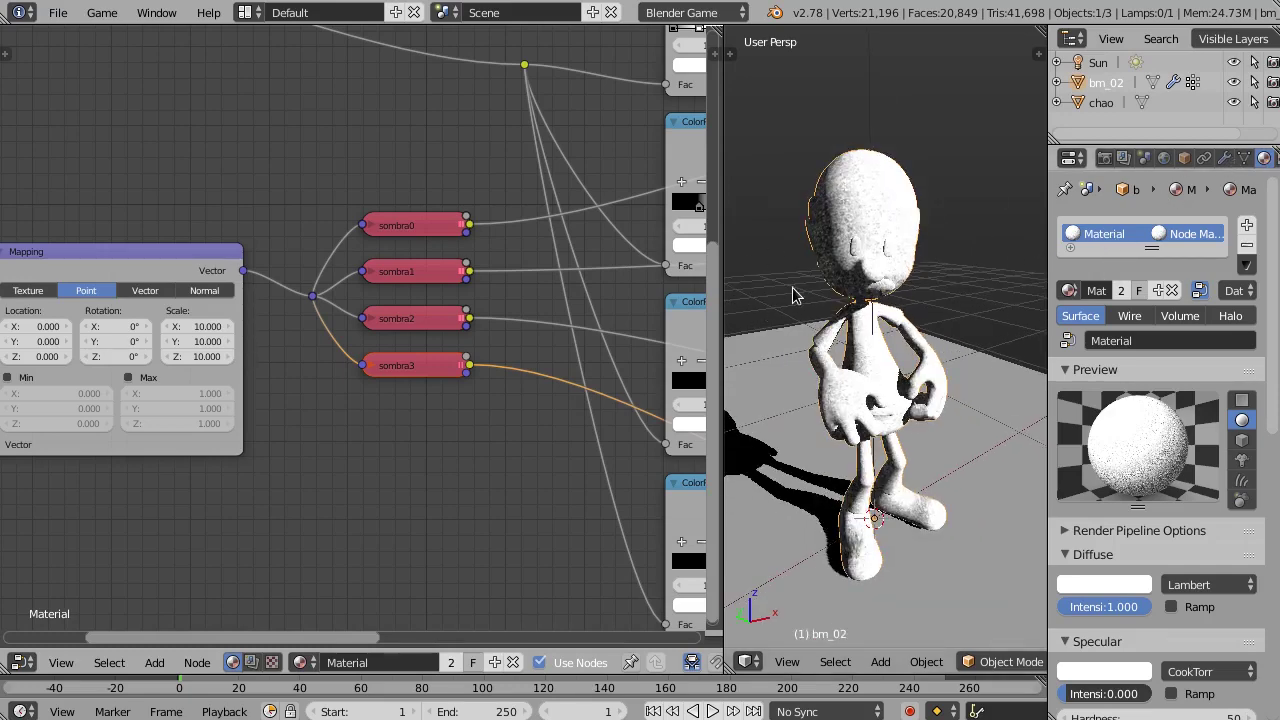
scroll(360, 320, down, 2)
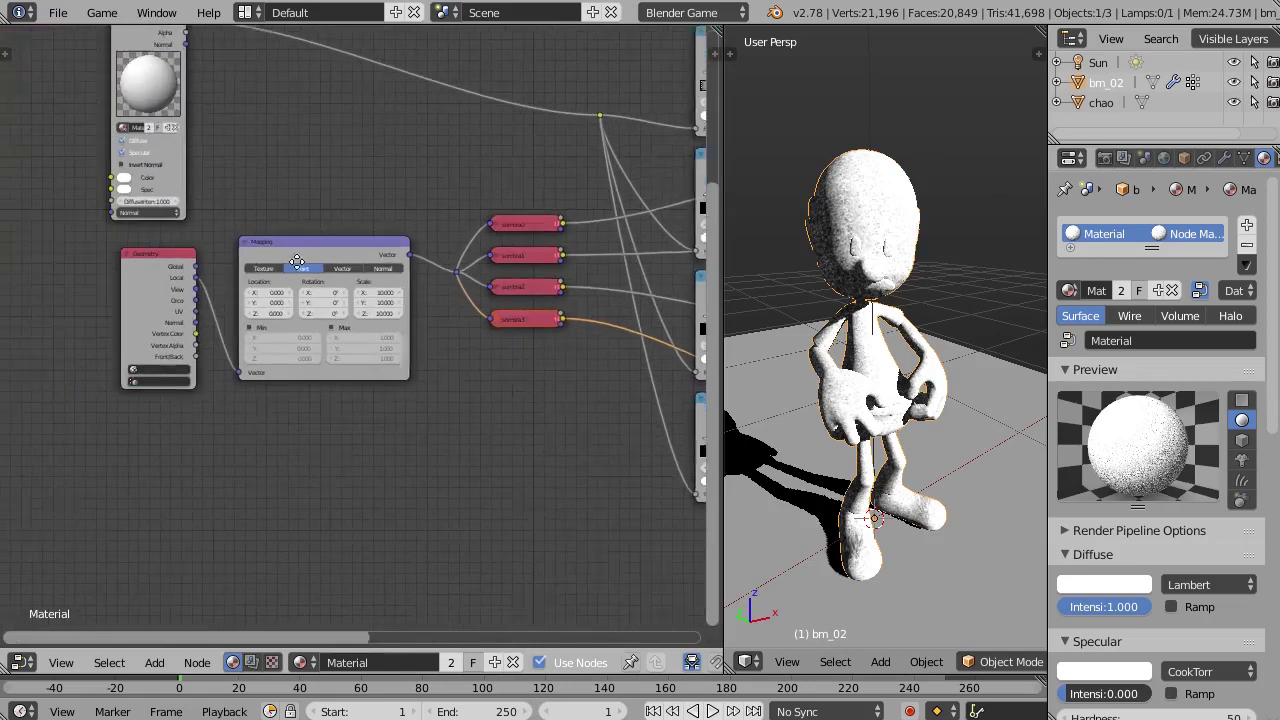
middle_drag(360, 320, 268, 308)
middle_drag(343, 371, 337, 385)
scroll(337, 385, up, 1)
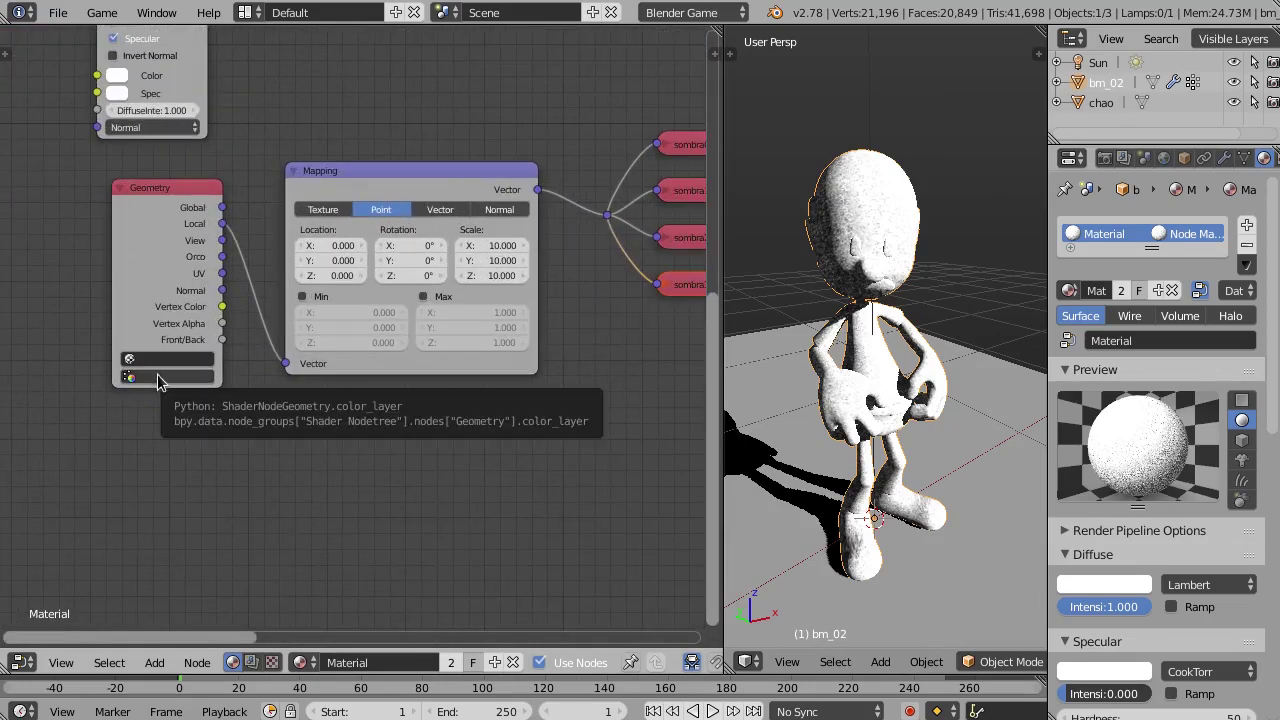
Show the mesh's Object Data properties and widen the 3D view.
click(1244, 159)
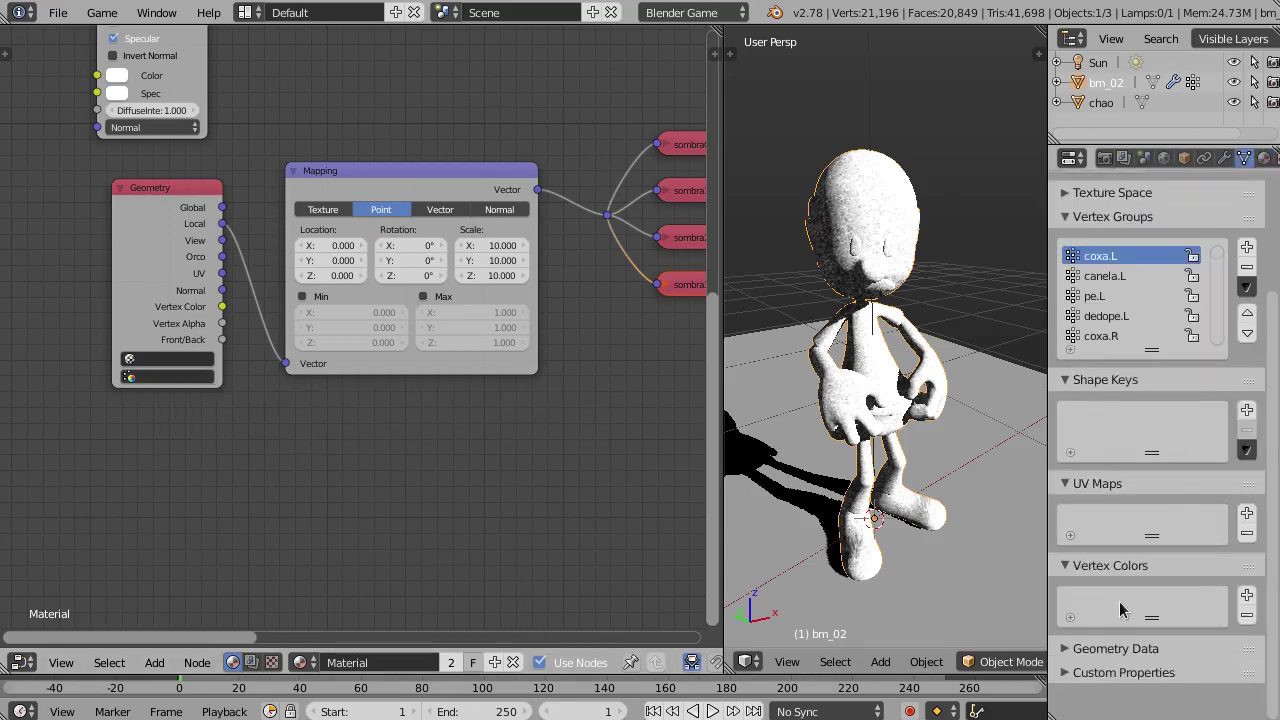
drag(712, 360, 590, 355)
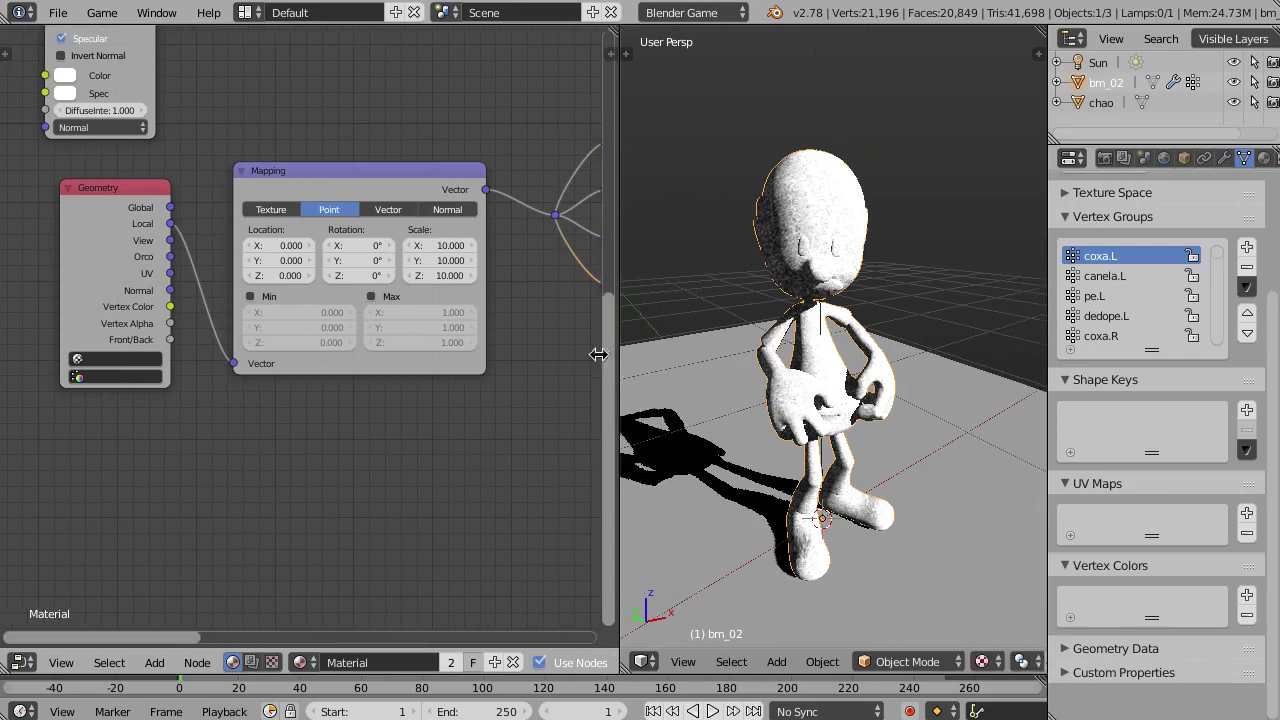
middle_drag(797, 345, 780, 350)
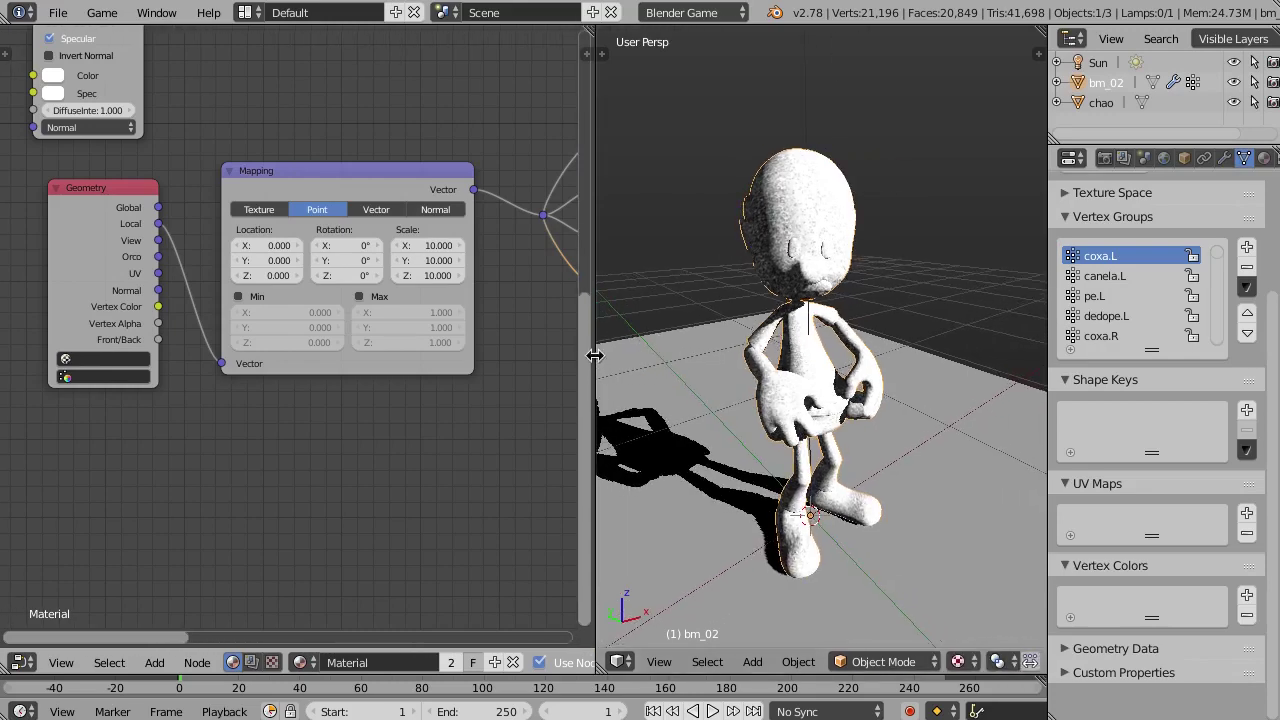
drag(594, 354, 530, 354)
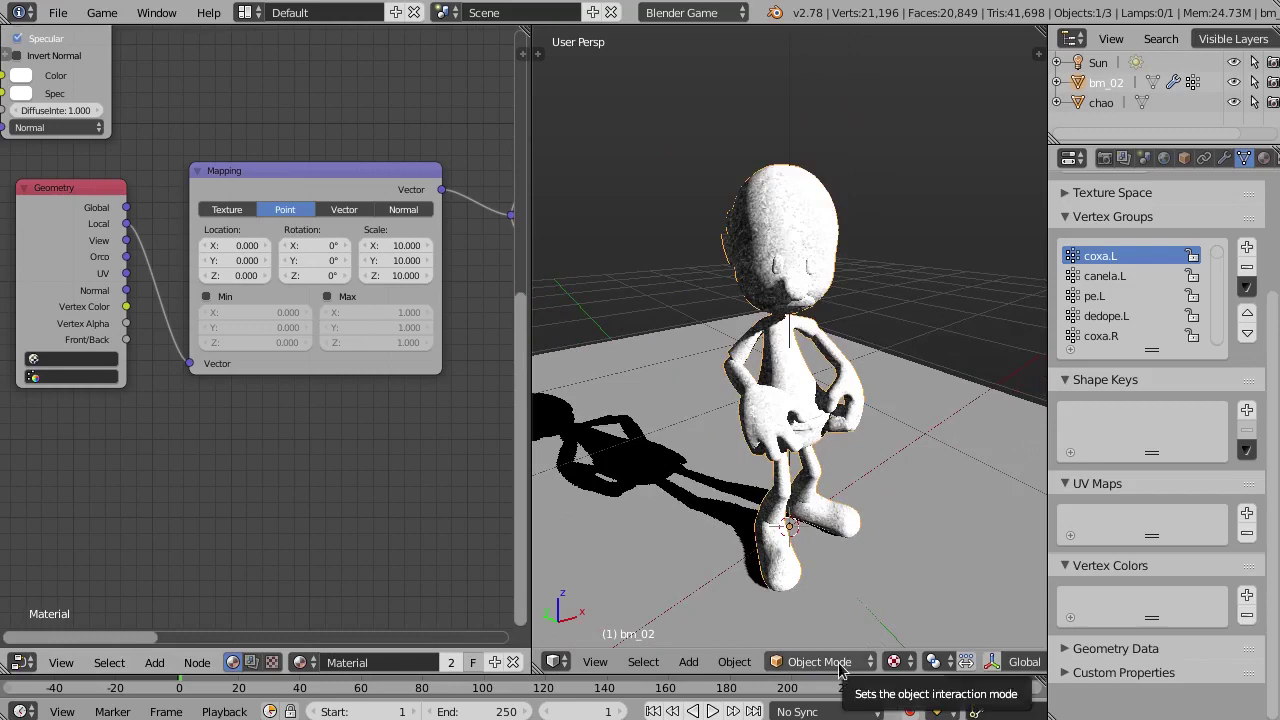
middle_drag(830, 378, 822, 380)
Enter Edit Mode on the character with Face selection mode.
key(Tab)
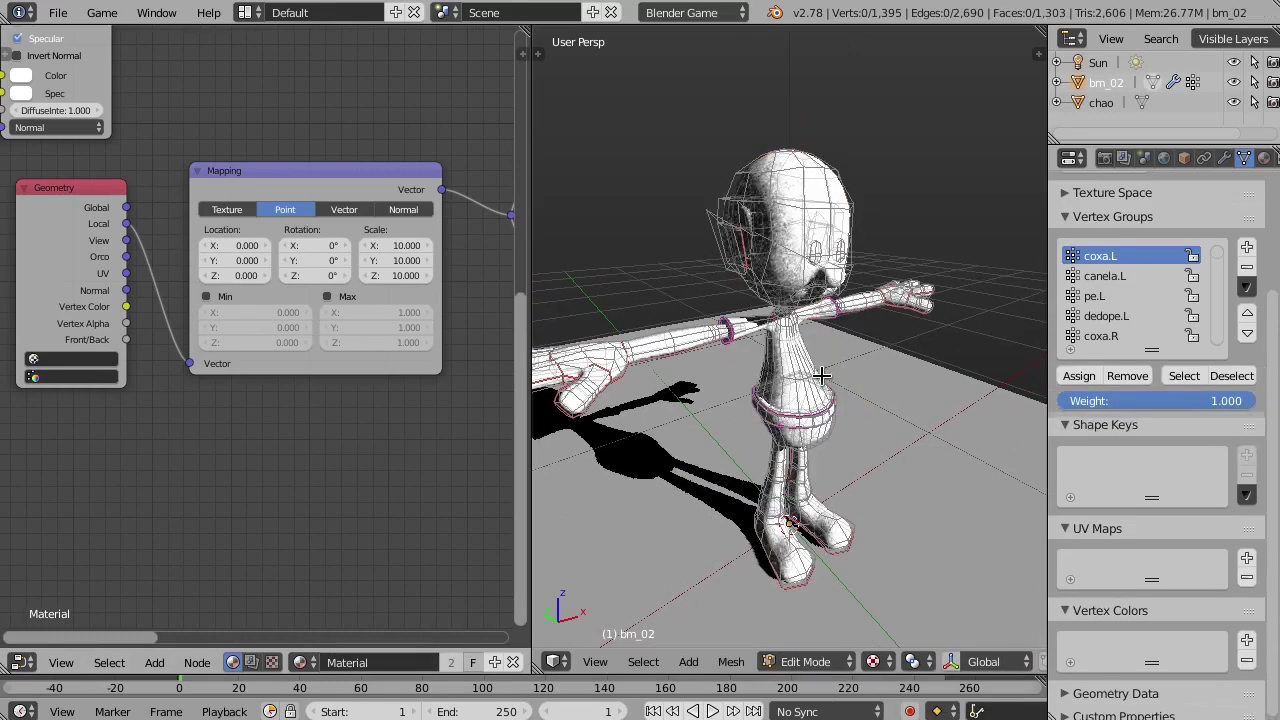
key(ctrl+Tab)
click(797, 350)
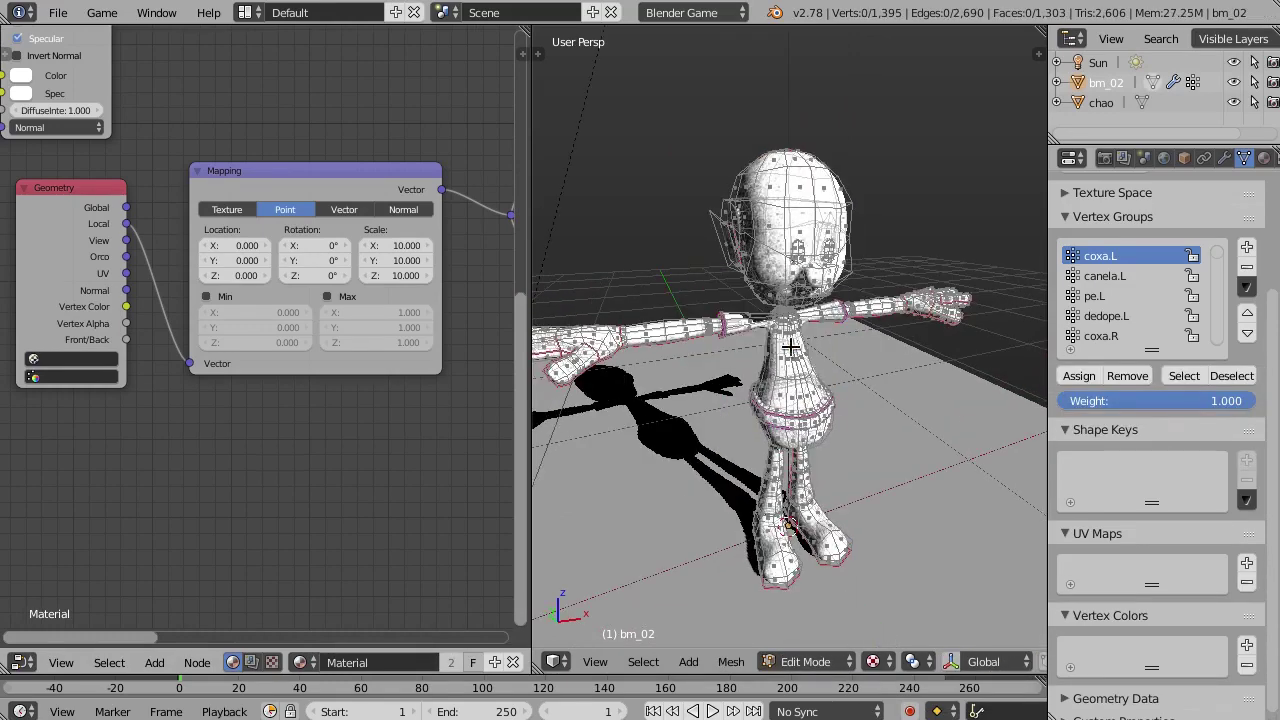
scroll(800, 315, up, 2)
scroll(818, 268, up, 2)
scroll(817, 279, up, 2)
middle_drag(797, 152, 784, 157)
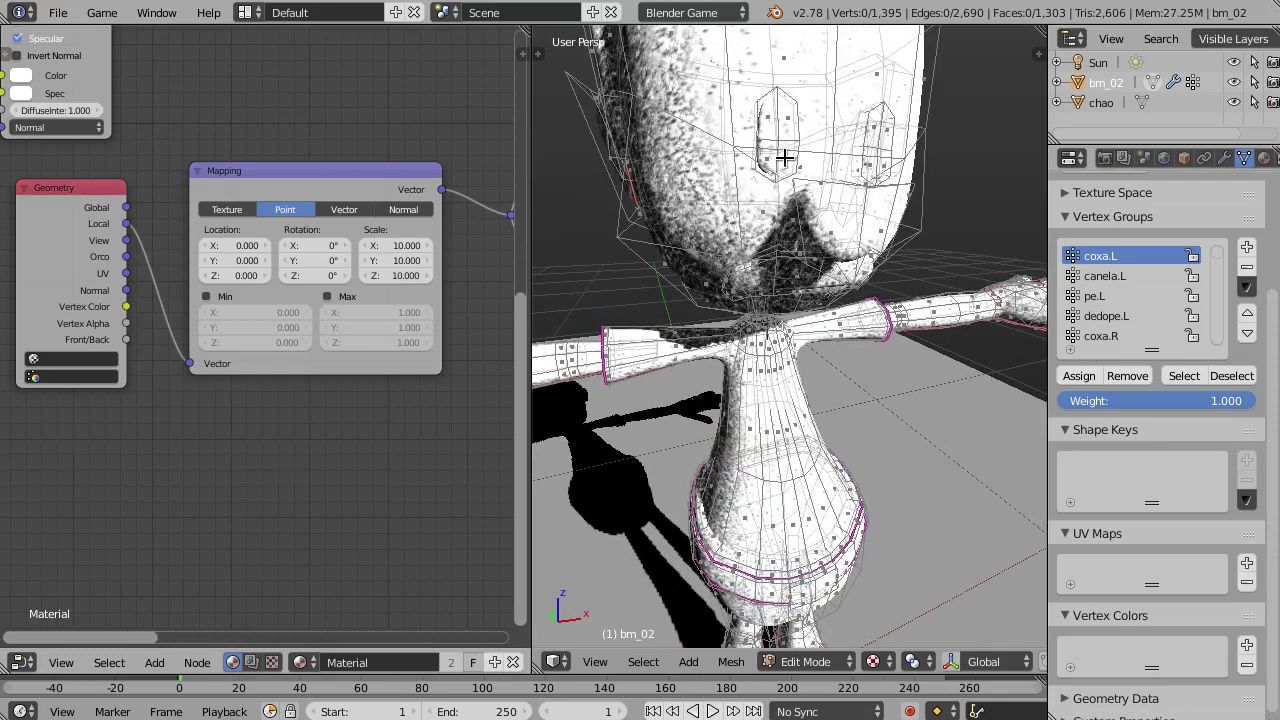
Clear the selection, then select both eye pieces and the mouth as linked faces.
key(a)
key(a)
key(l)
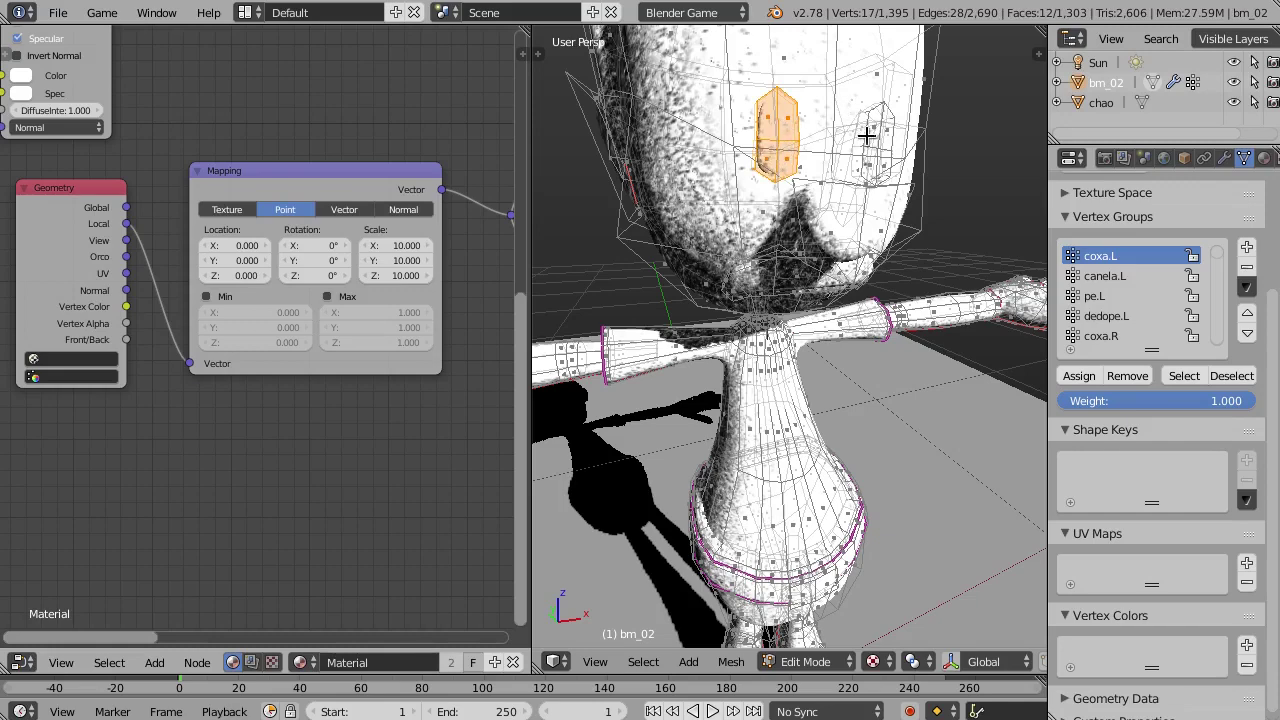
key(l)
scroll(775, 269, up, 2)
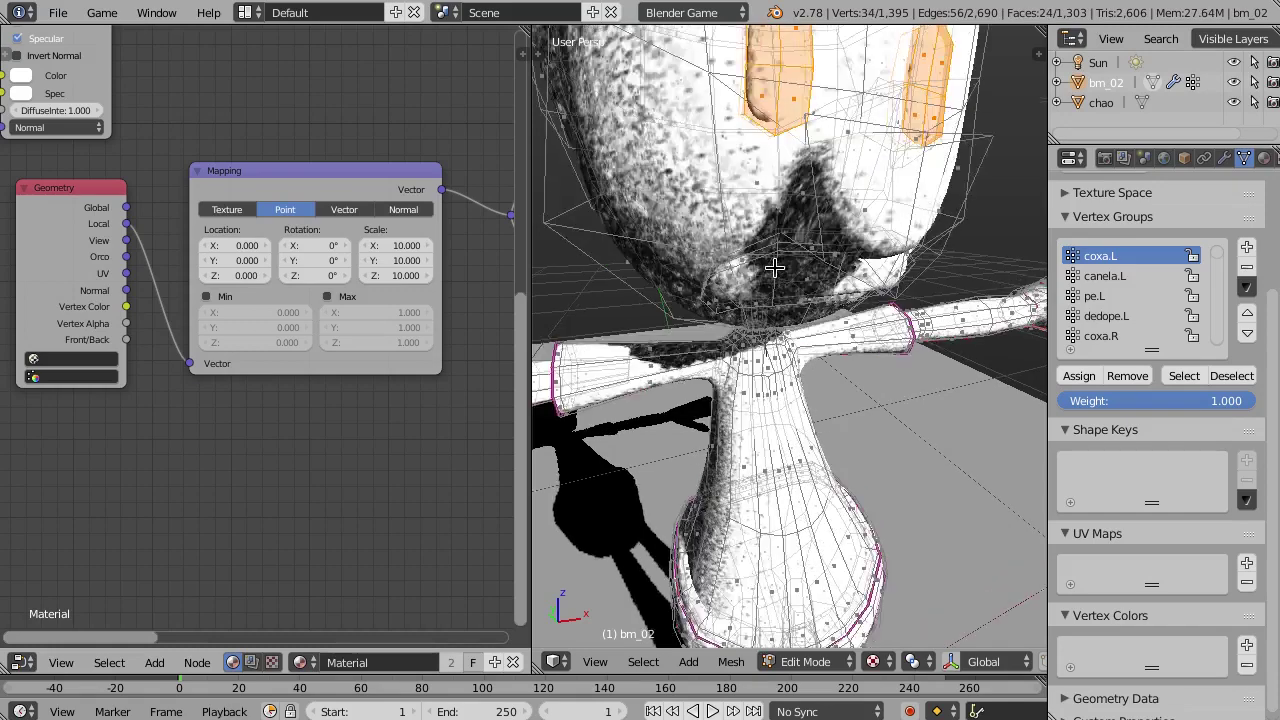
scroll(790, 270, up, 2)
key(l)
scroll(815, 287, down, 2)
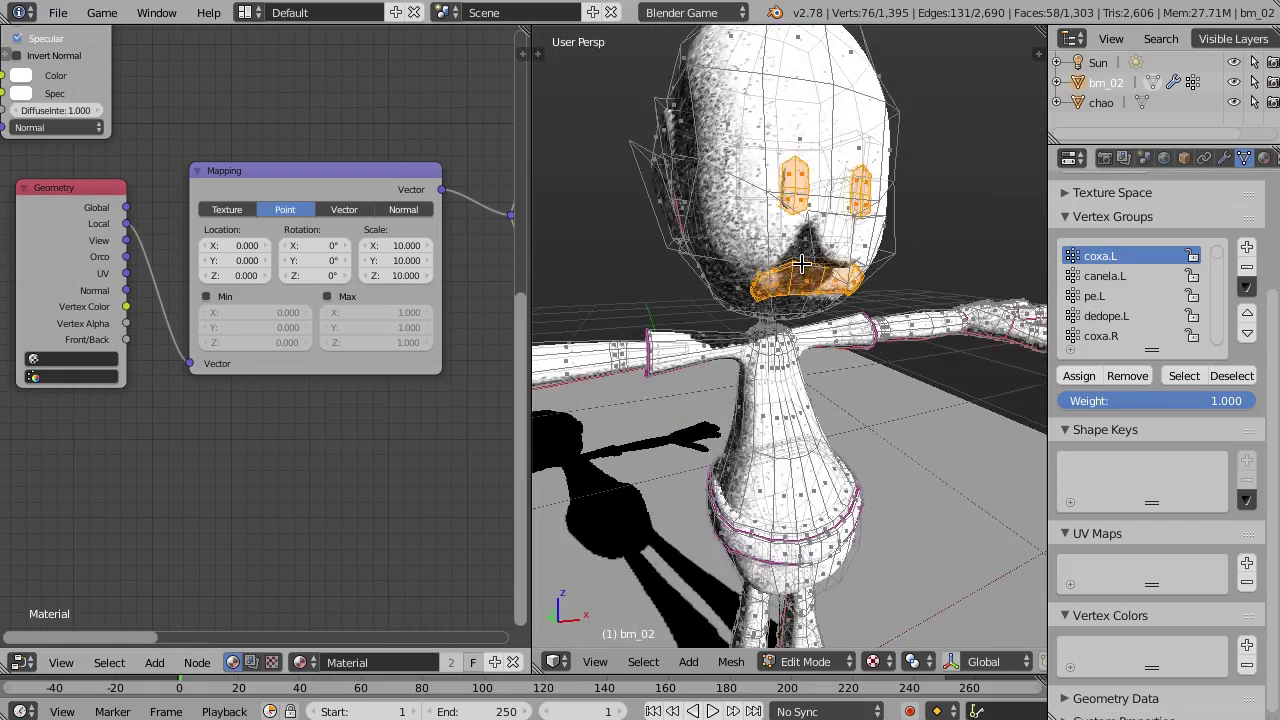
scroll(822, 290, down, 2)
scroll(824, 290, down, 2)
scroll(836, 320, down, 1)
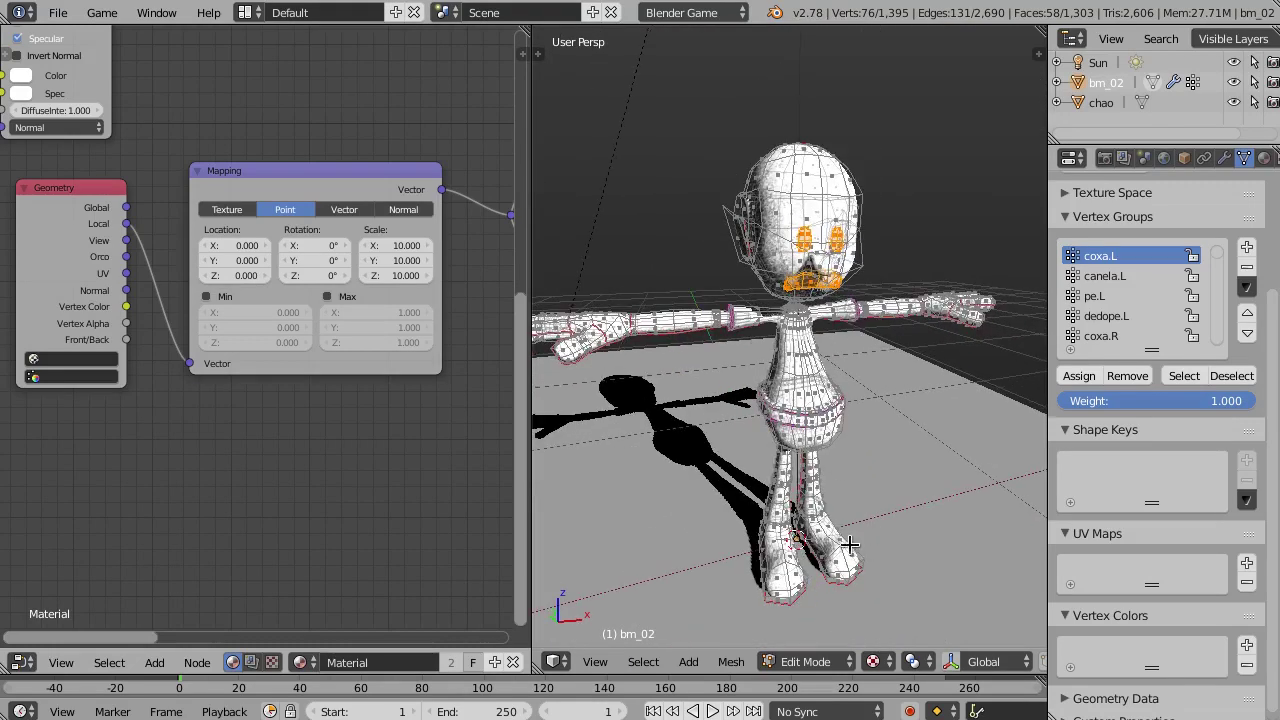
click(840, 666)
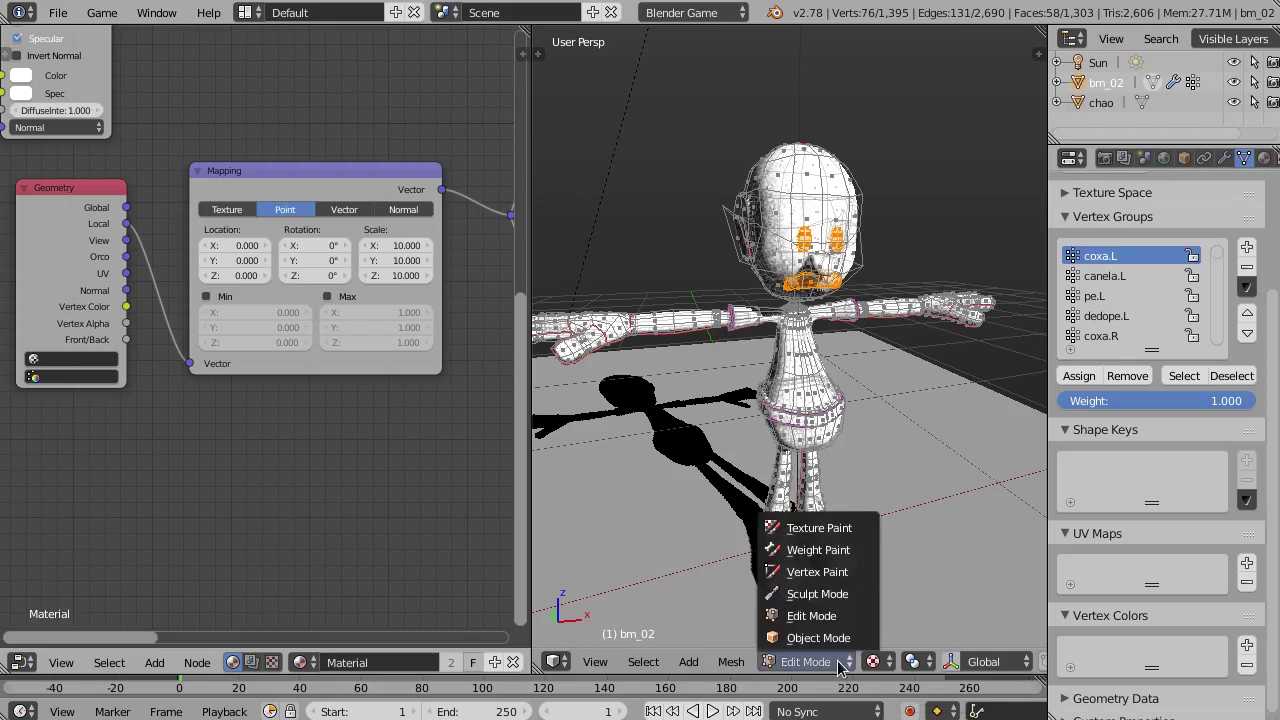
Switch the character to Vertex Paint mode and show the Tool Shelf brush settings.
click(851, 573)
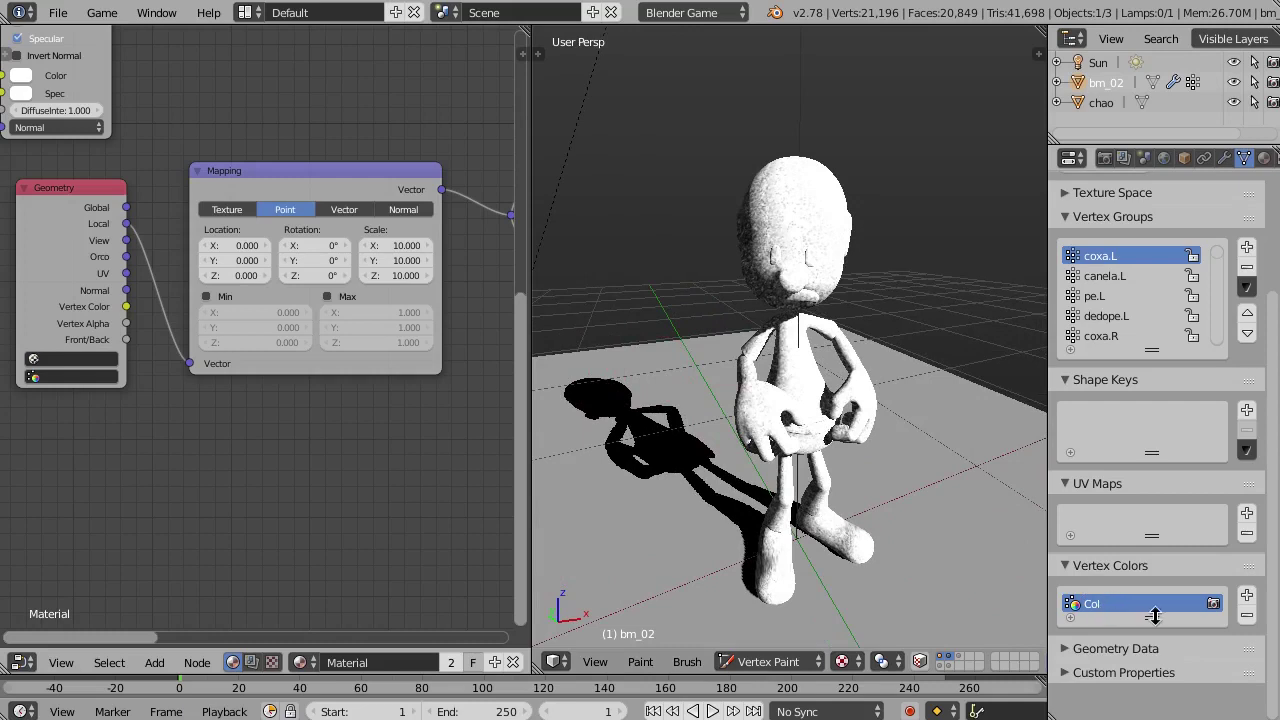
key(t)
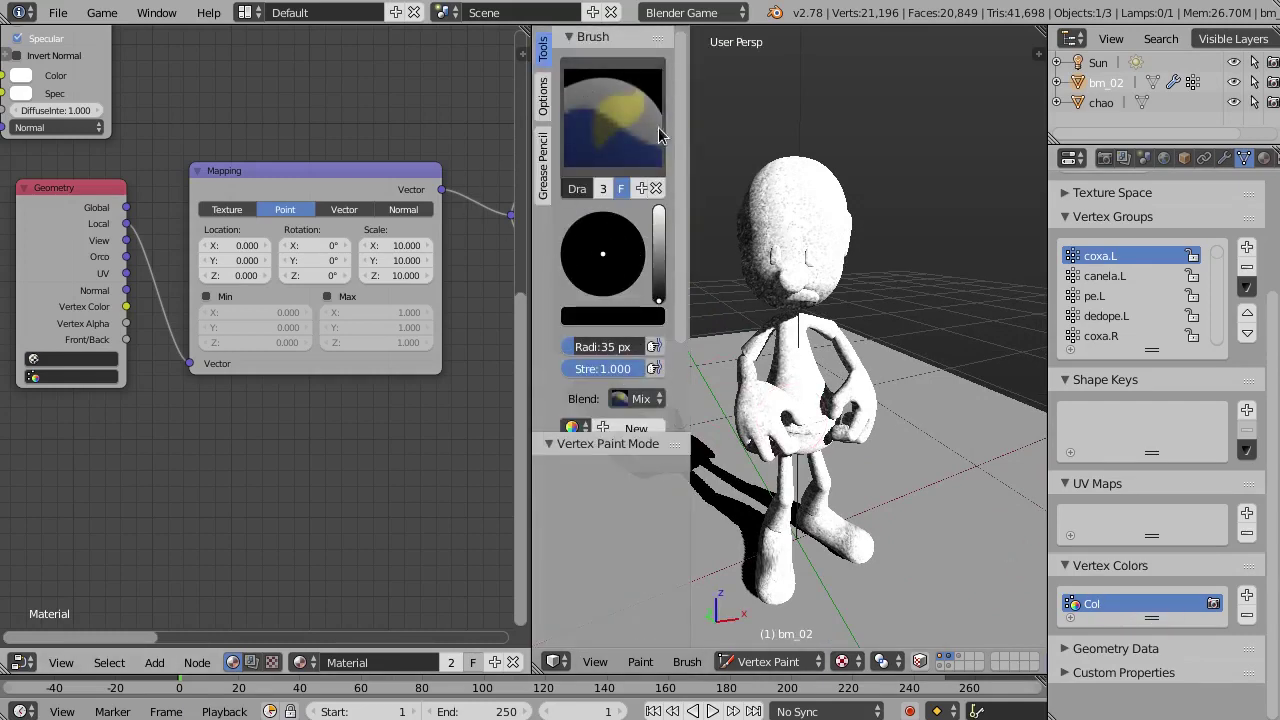
middle_drag(800, 330, 603, 278)
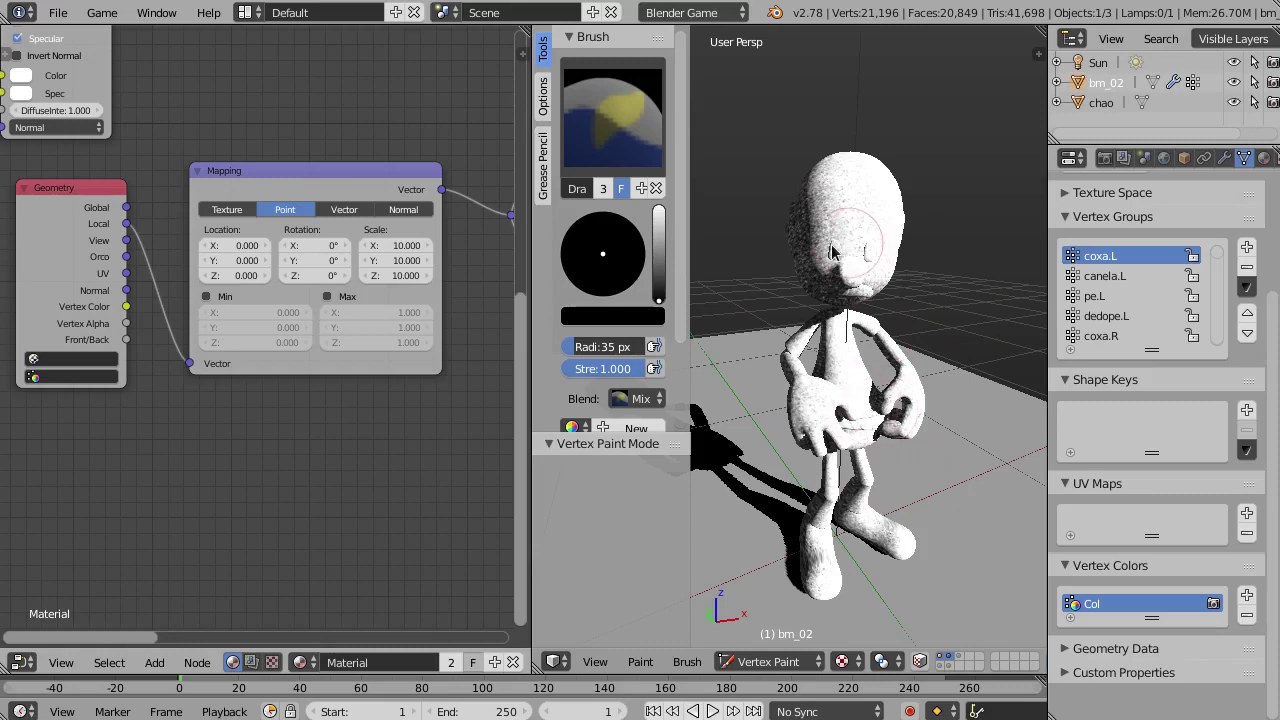
Turn on face-selection masking for vertex painting on the character.
middle_drag(860, 245, 758, 198)
middle_drag(802, 333, 913, 548)
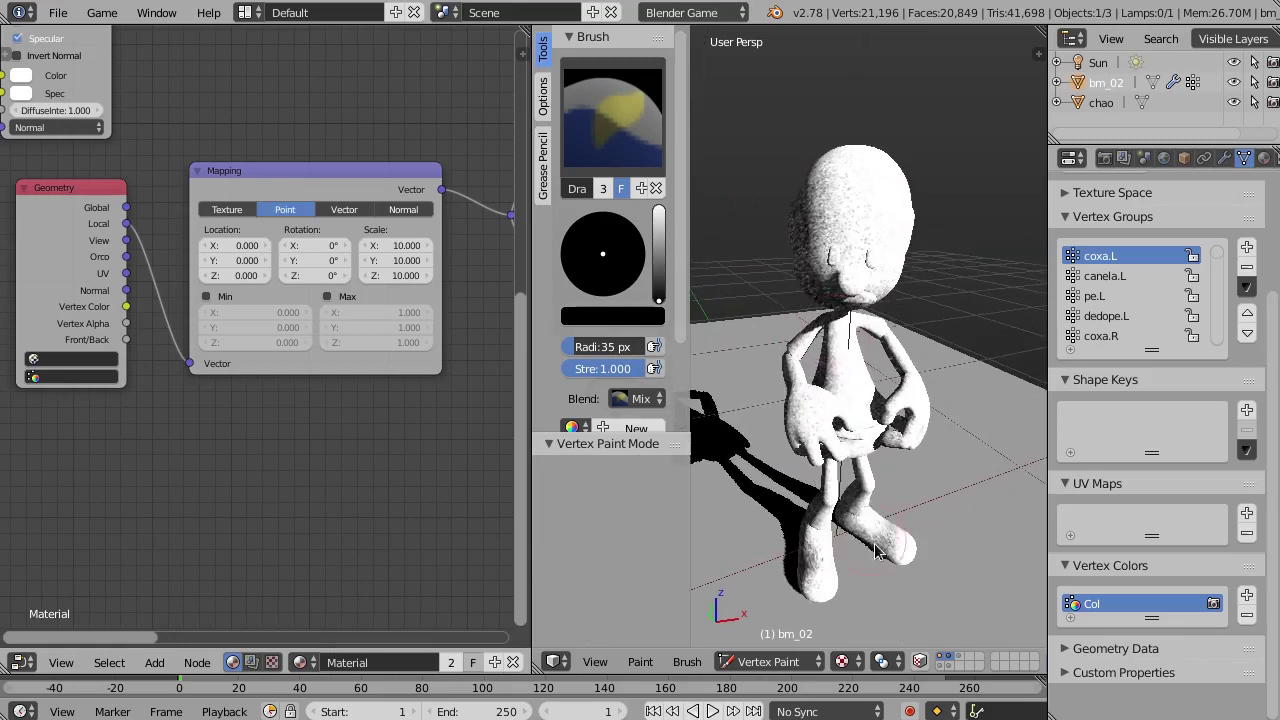
click(918, 662)
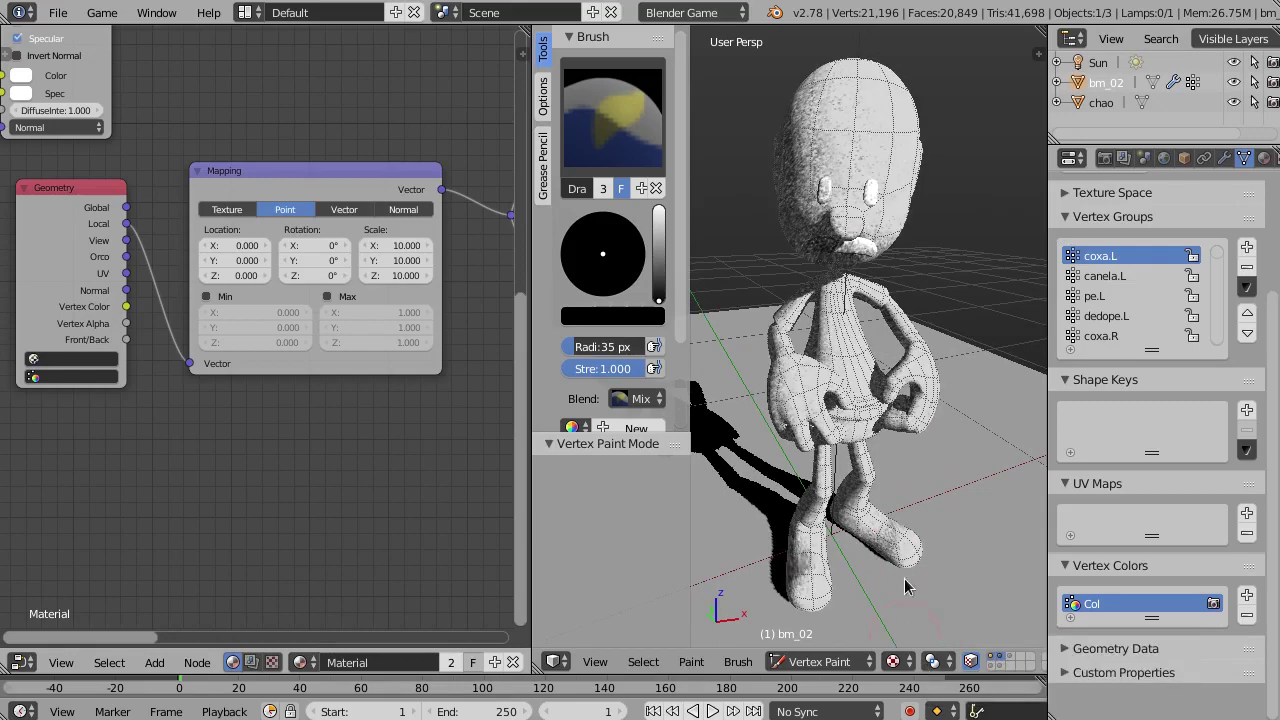
Fill the masked eye and mouth faces with black, then view in solid shading.
middle_drag(872, 483, 848, 300)
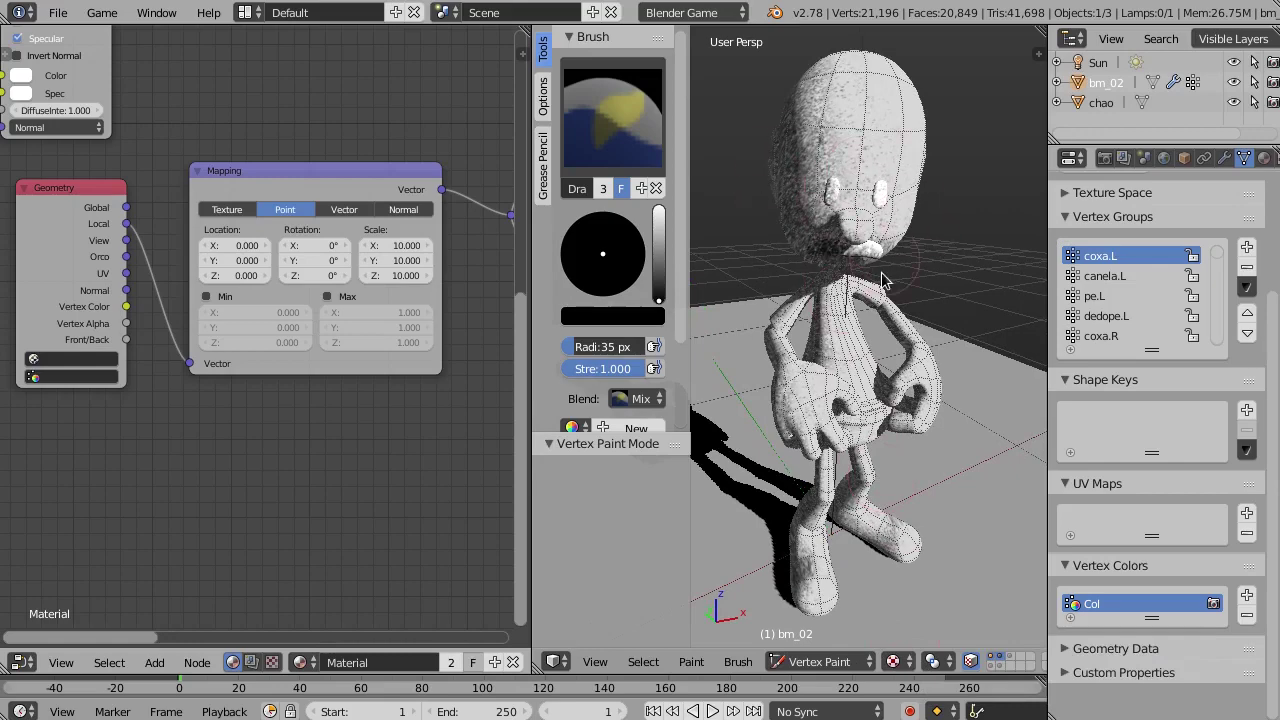
mouse_move(868, 205)
middle_down()
mouse_move(784, 258)
mouse_move(1011, 286)
middle_up()
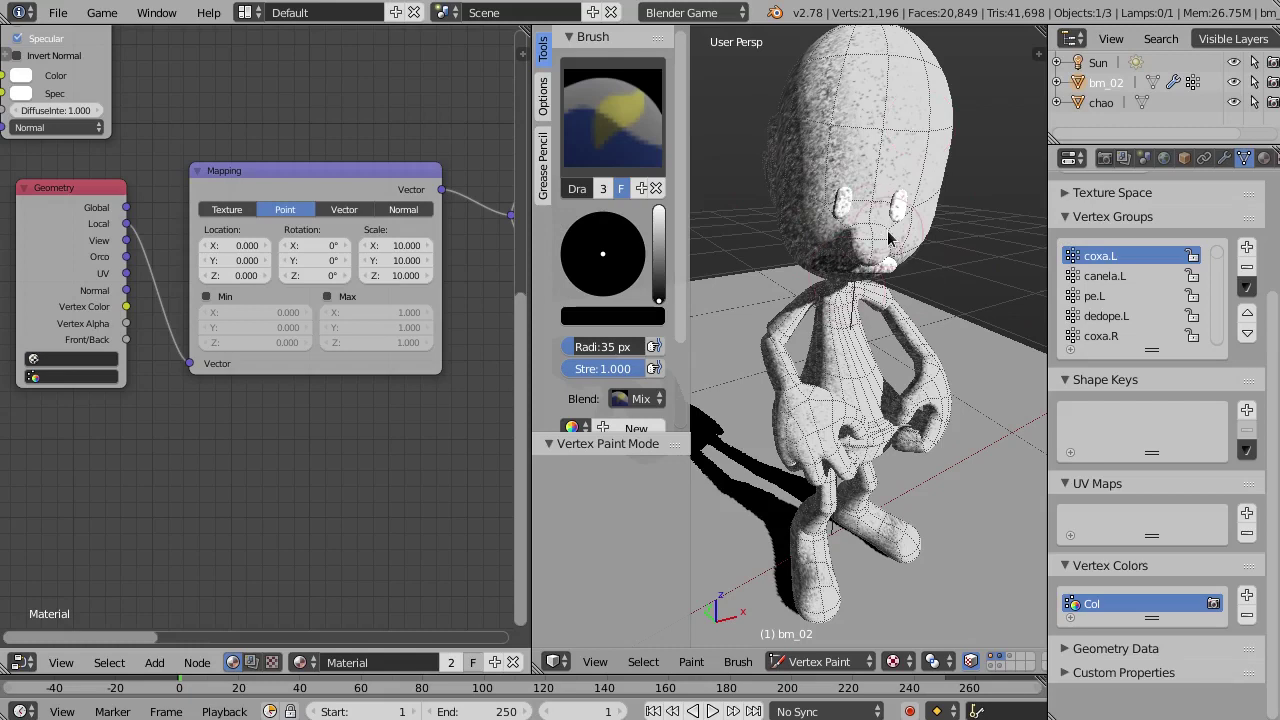
key(shift+k)
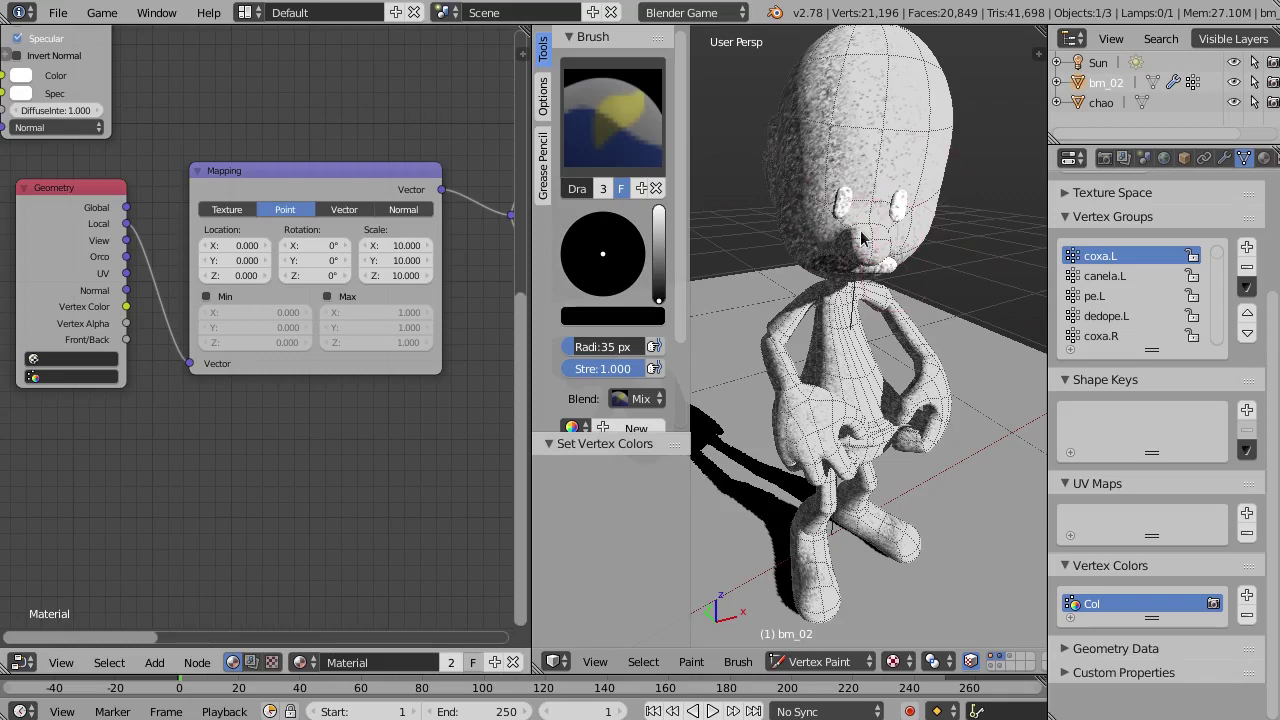
key(shift+z)
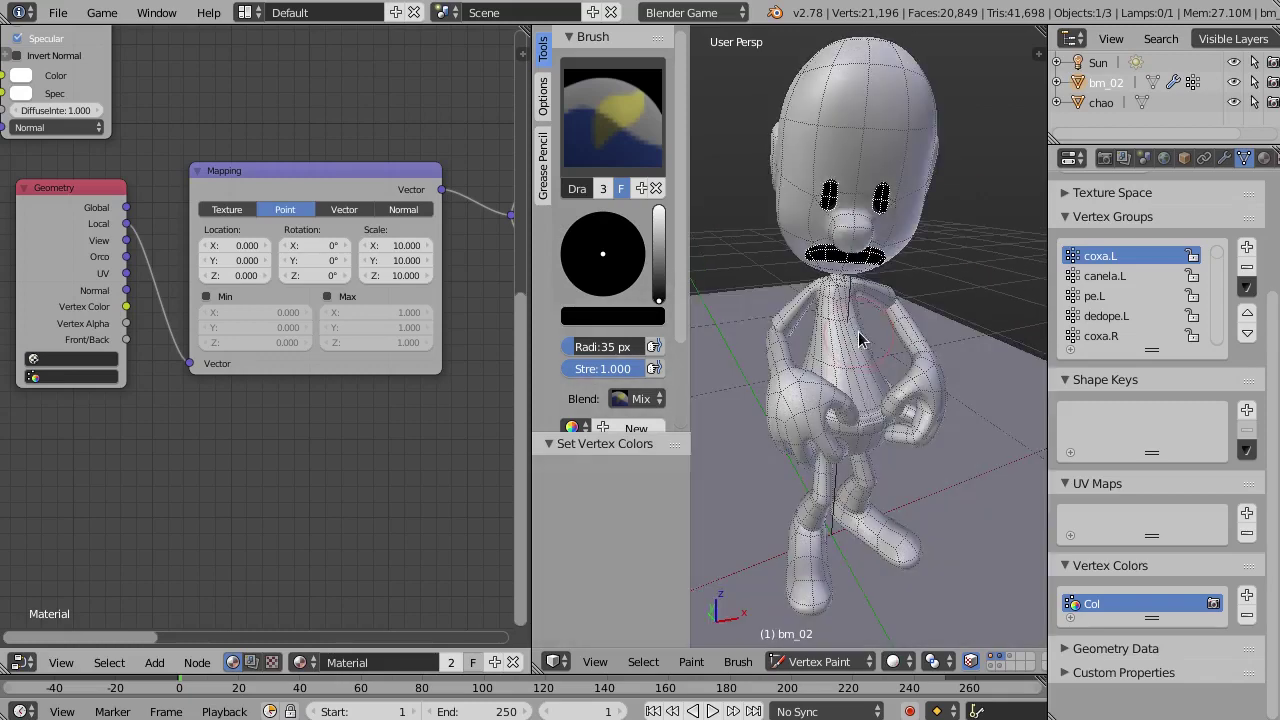
Toggle the character to Object Mode and back into Vertex Paint mode.
click(900, 670)
click(896, 592)
middle_drag(860, 330, 873, 315)
key(Tab)
key(Tab)
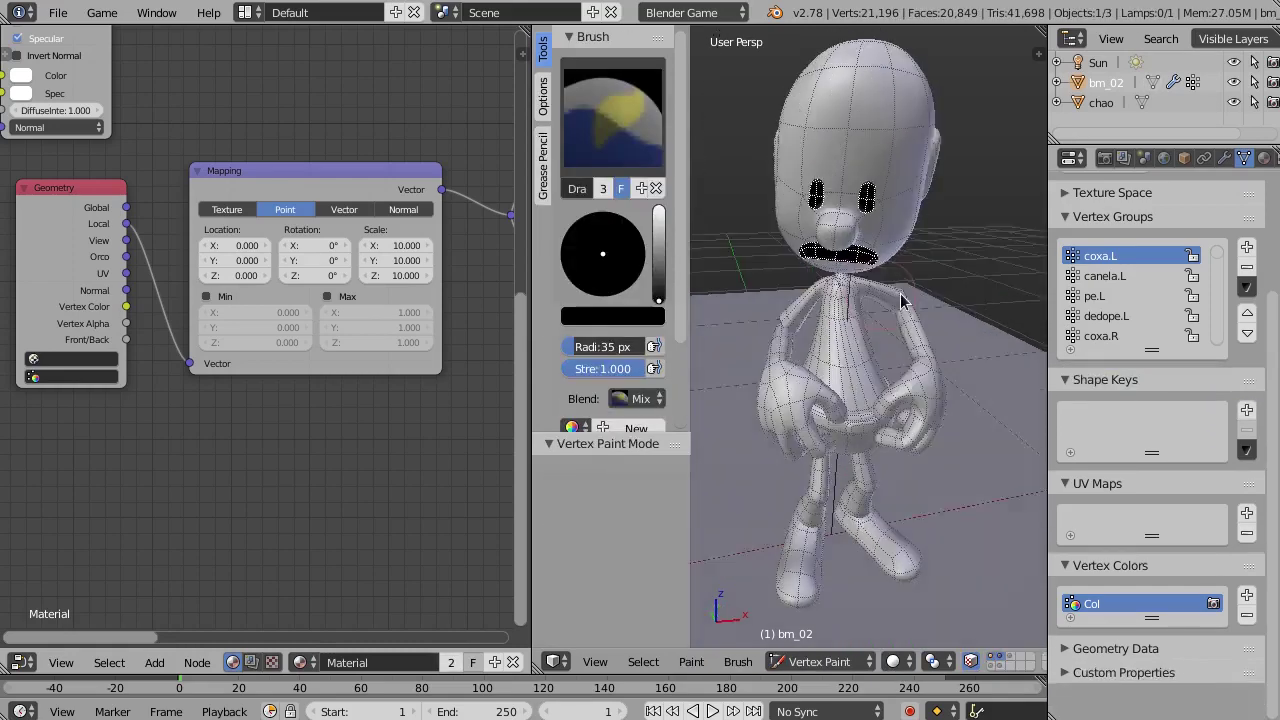
click(820, 661)
click(825, 628)
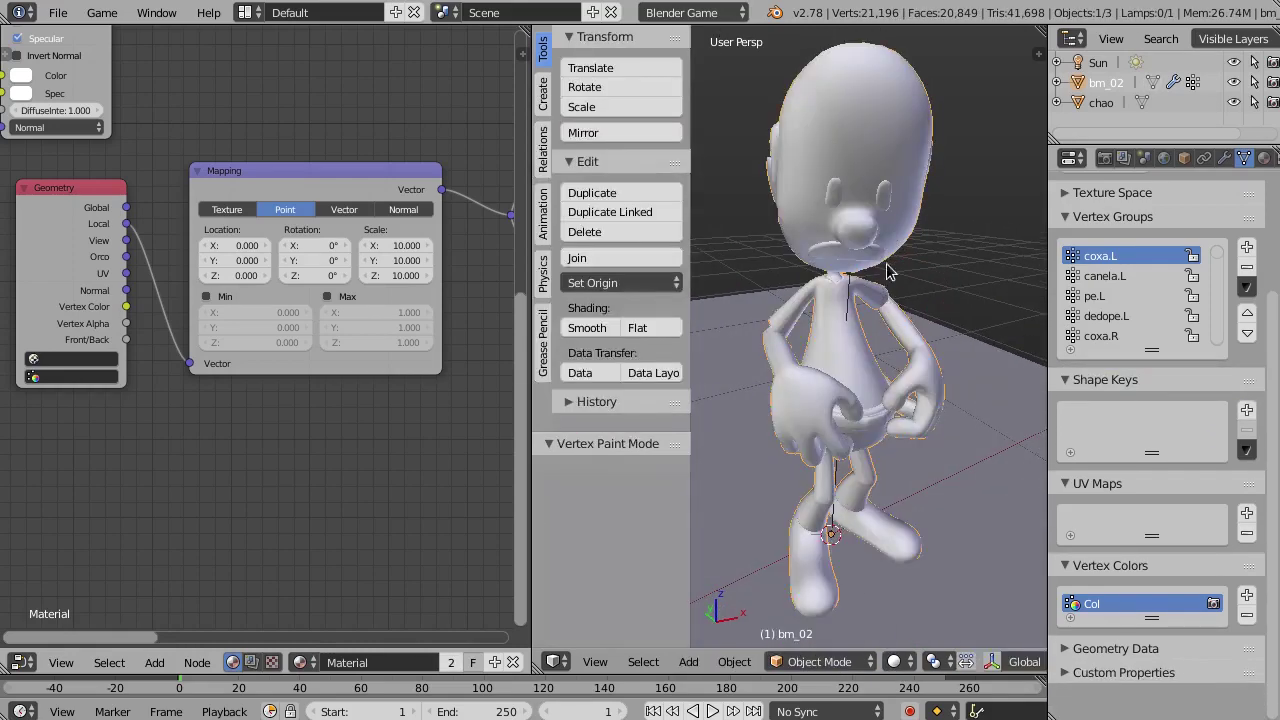
middle_drag(886, 270, 873, 308)
click(826, 664)
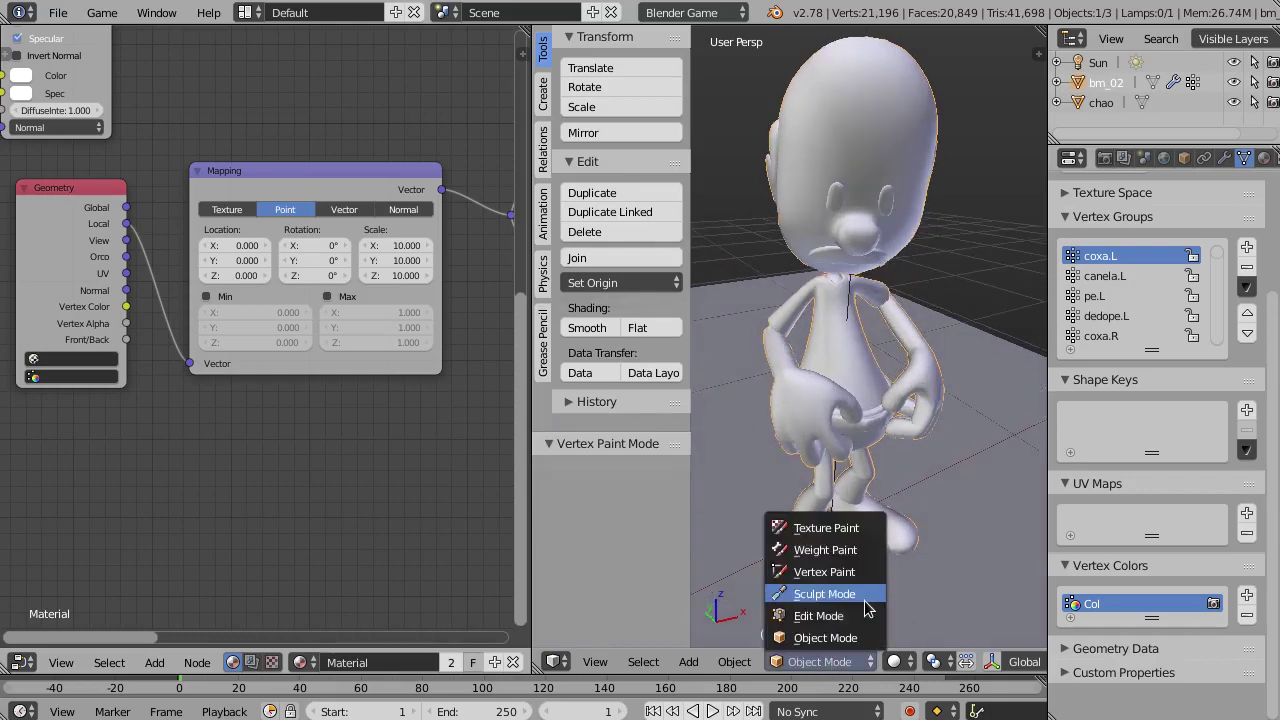
click(857, 572)
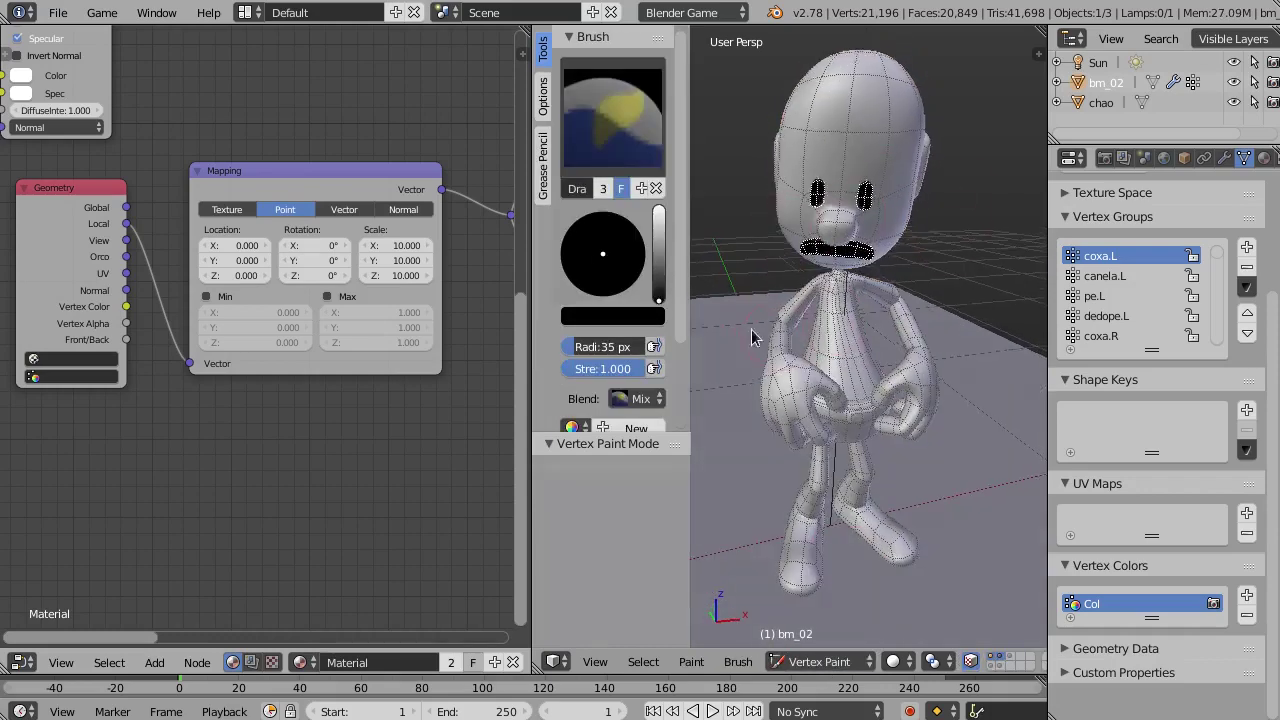
Set the viewport shading to Texture.
middle_drag(853, 248, 873, 262)
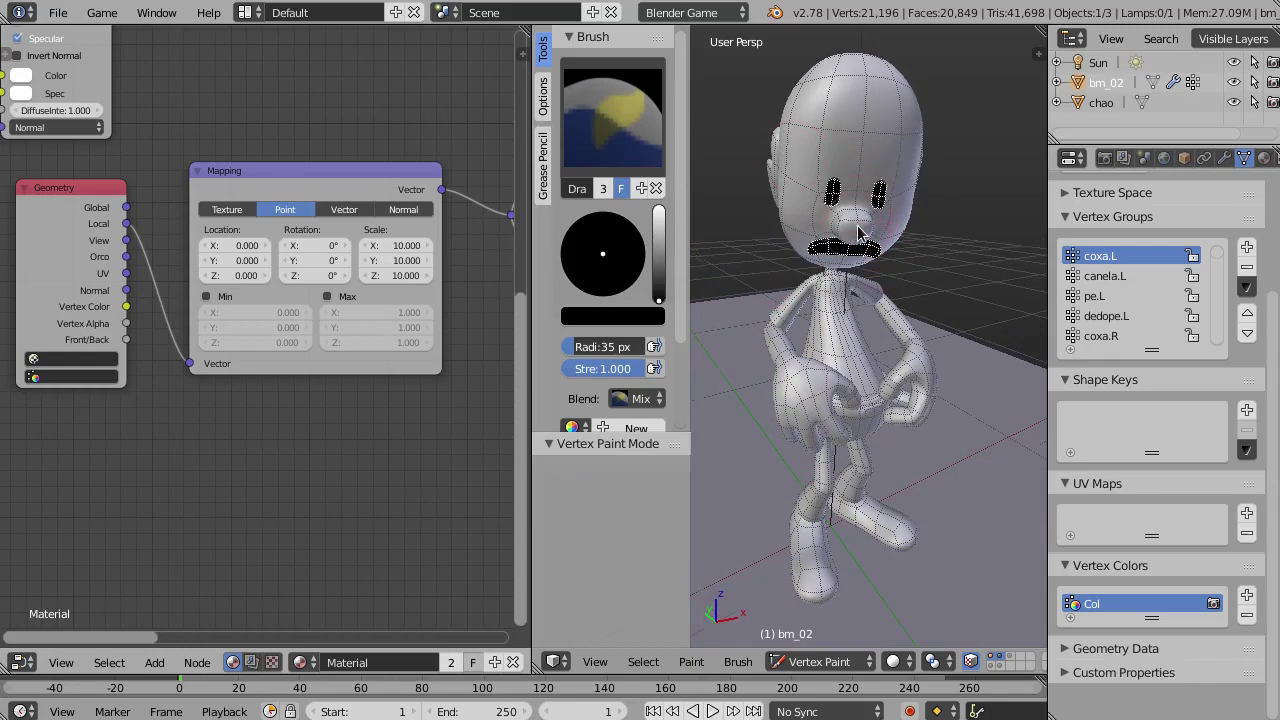
middle_drag(853, 176, 862, 280)
scroll(862, 280, down, 3)
scroll(862, 280, up, 3)
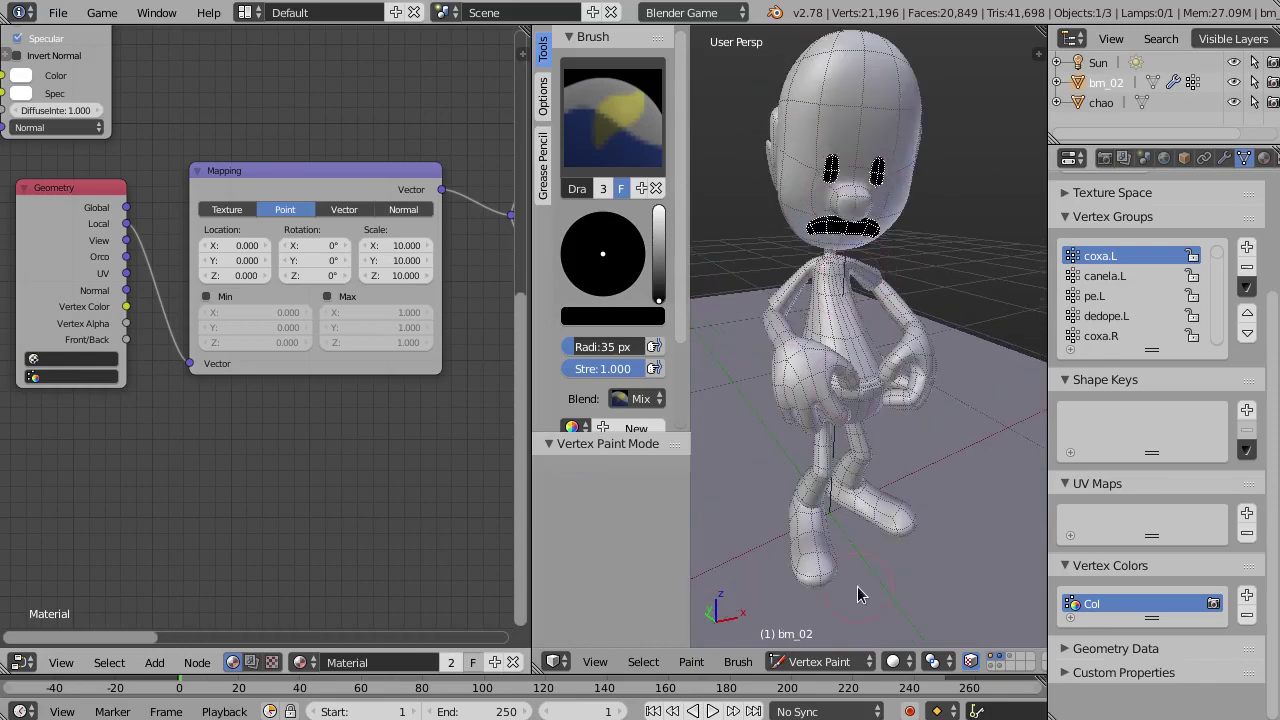
click(893, 661)
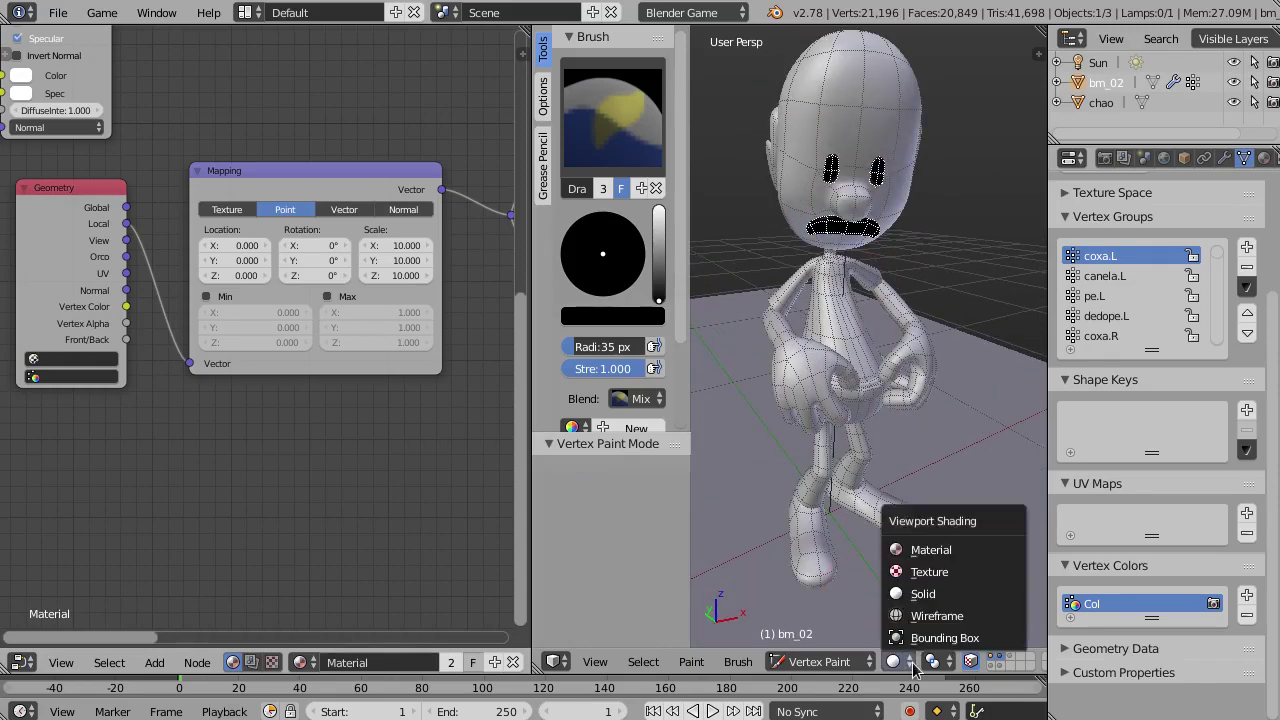
click(952, 584)
Switch the character back to Object Mode.
click(853, 662)
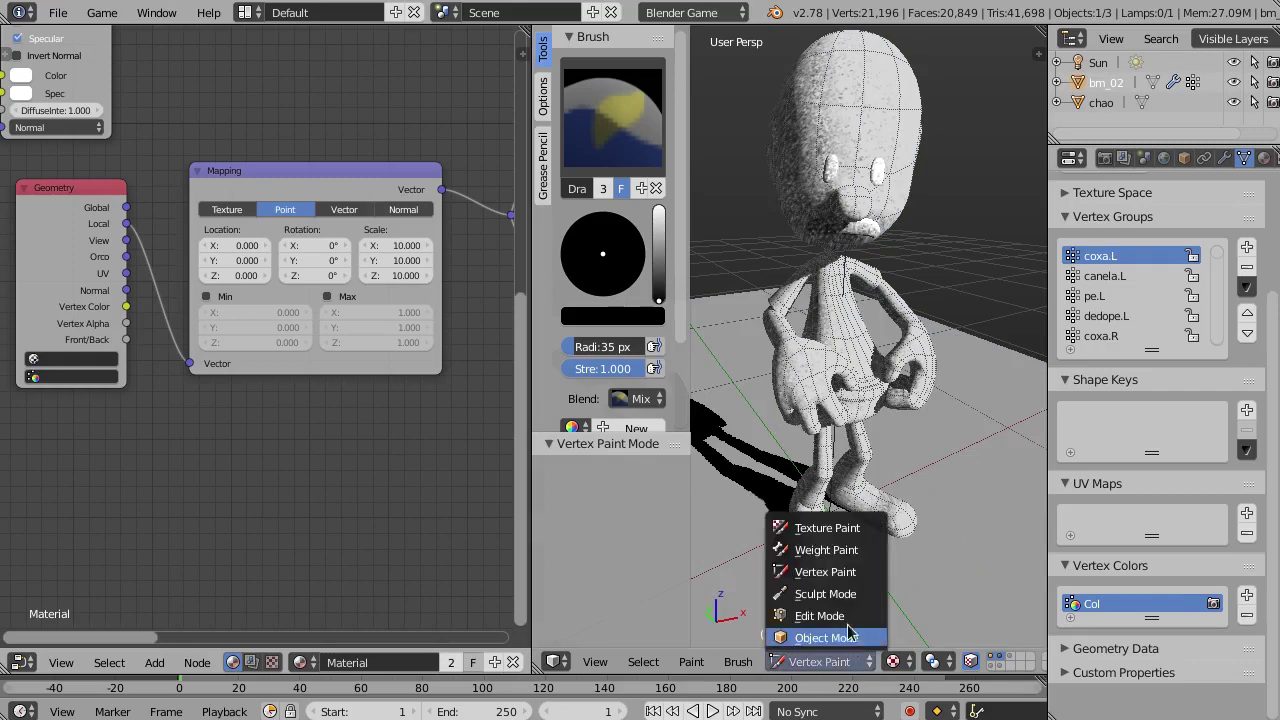
click(830, 634)
middle_drag(850, 520, 873, 366)
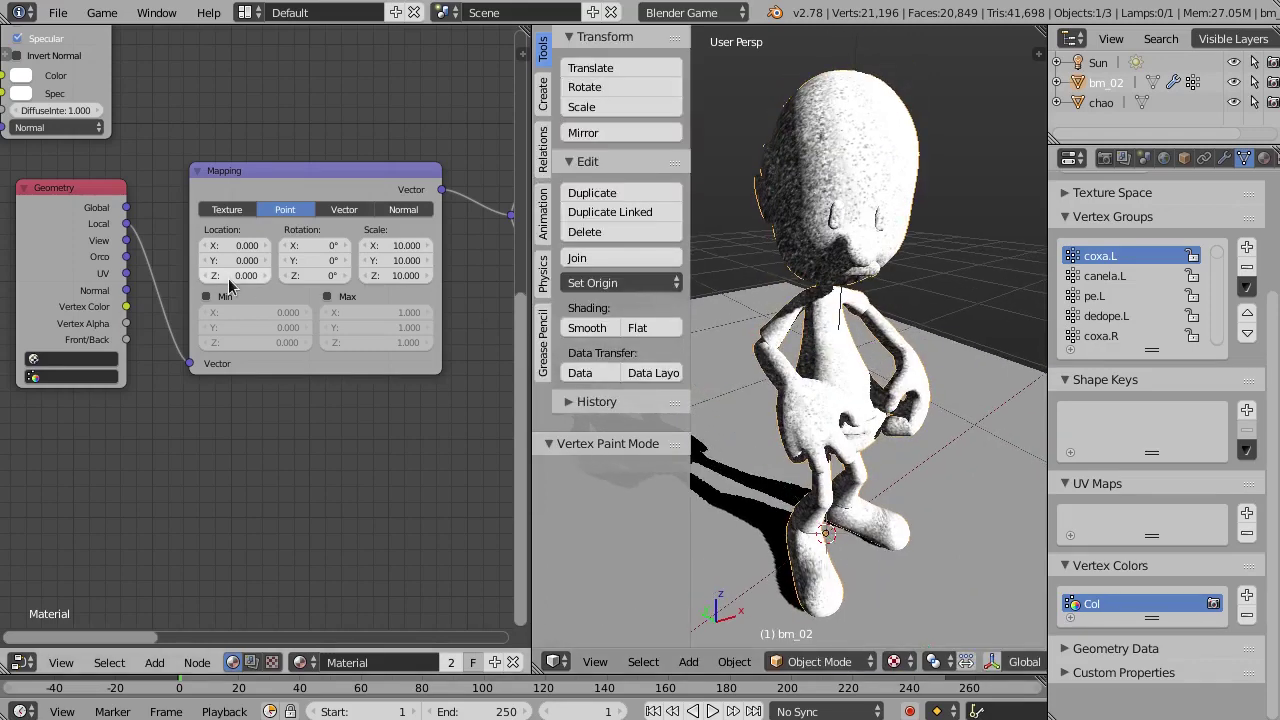
scroll(240, 280, down, 3)
scroll(220, 370, up, 2)
scroll(218, 380, up, 1)
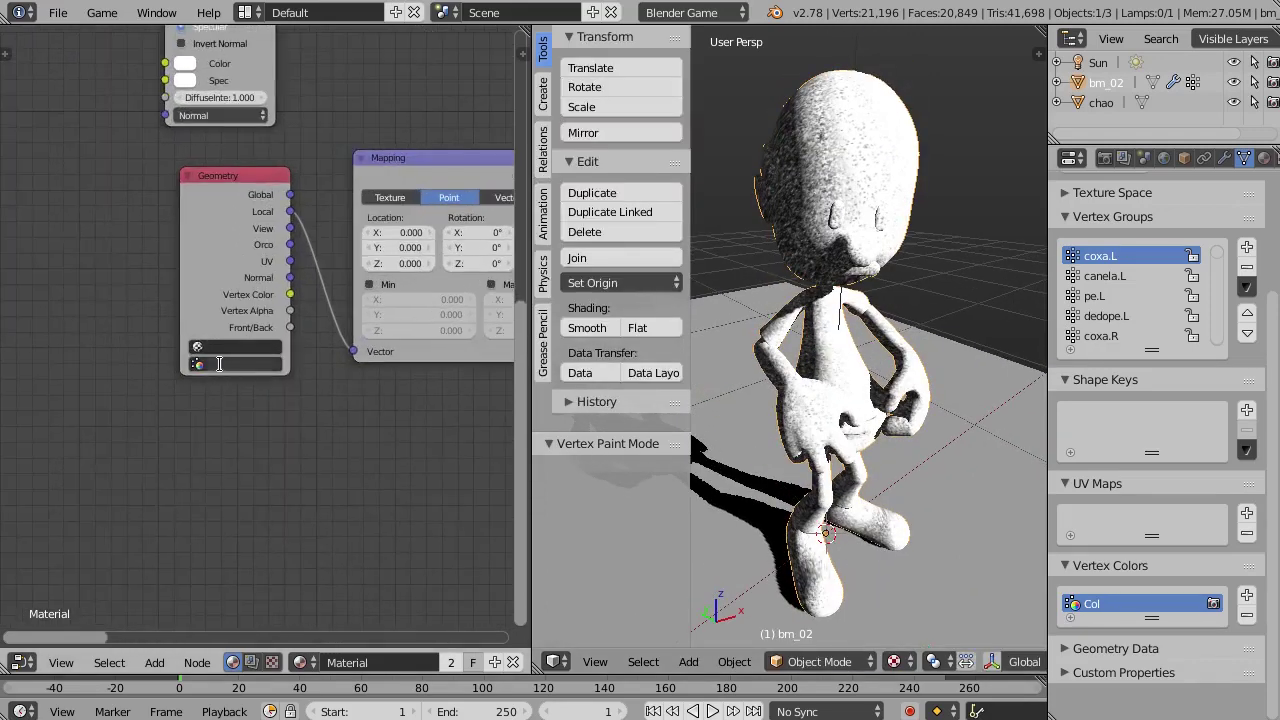
Set the Geometry node's vertex colour layer to Col.
click(236, 364)
click(240, 378)
middle_drag(240, 378, 154, 428)
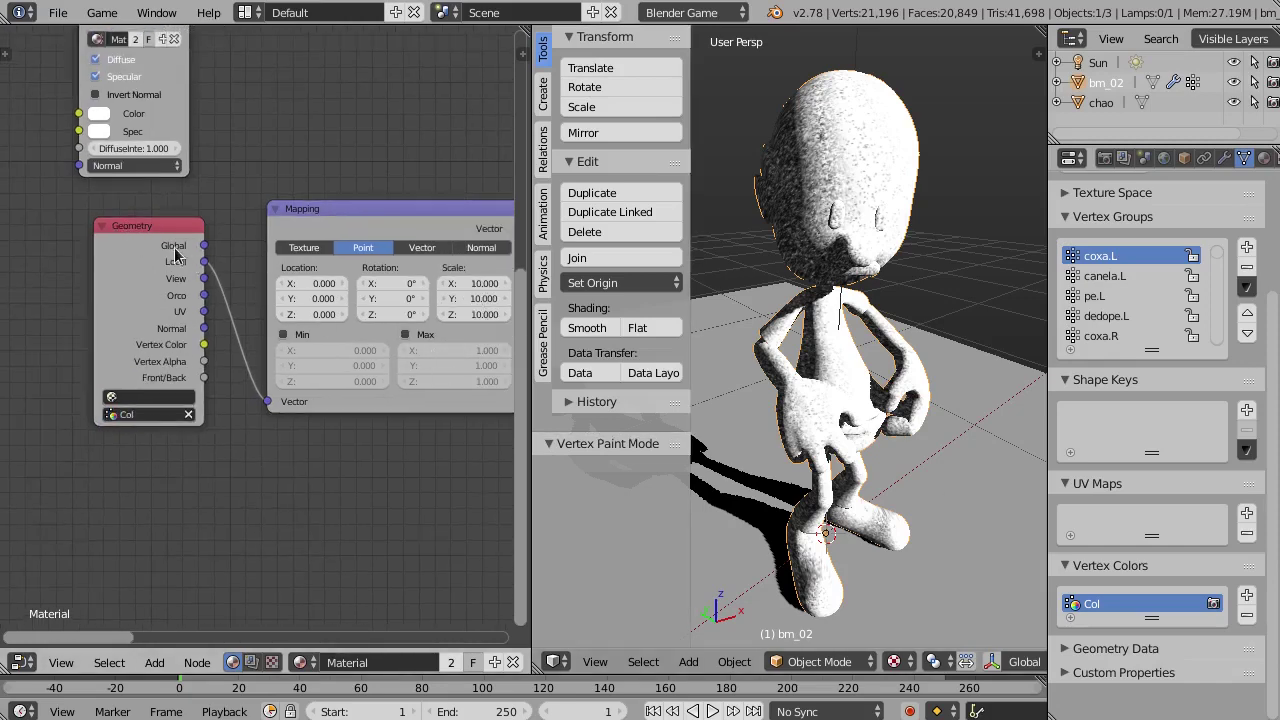
middle_drag(177, 257, 226, 338)
Link the Geometry node's Vertex Color output to the Material node's Color input.
drag(254, 426, 62, 250)
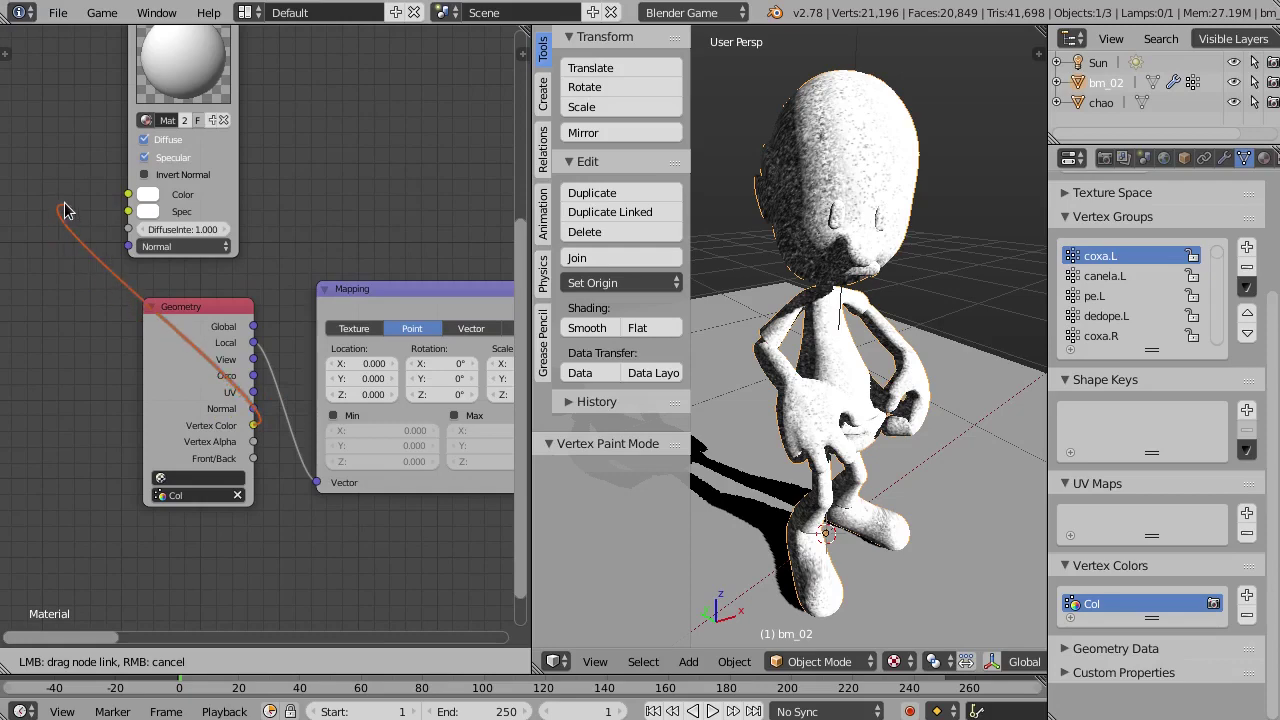
drag(62, 250, 128, 194)
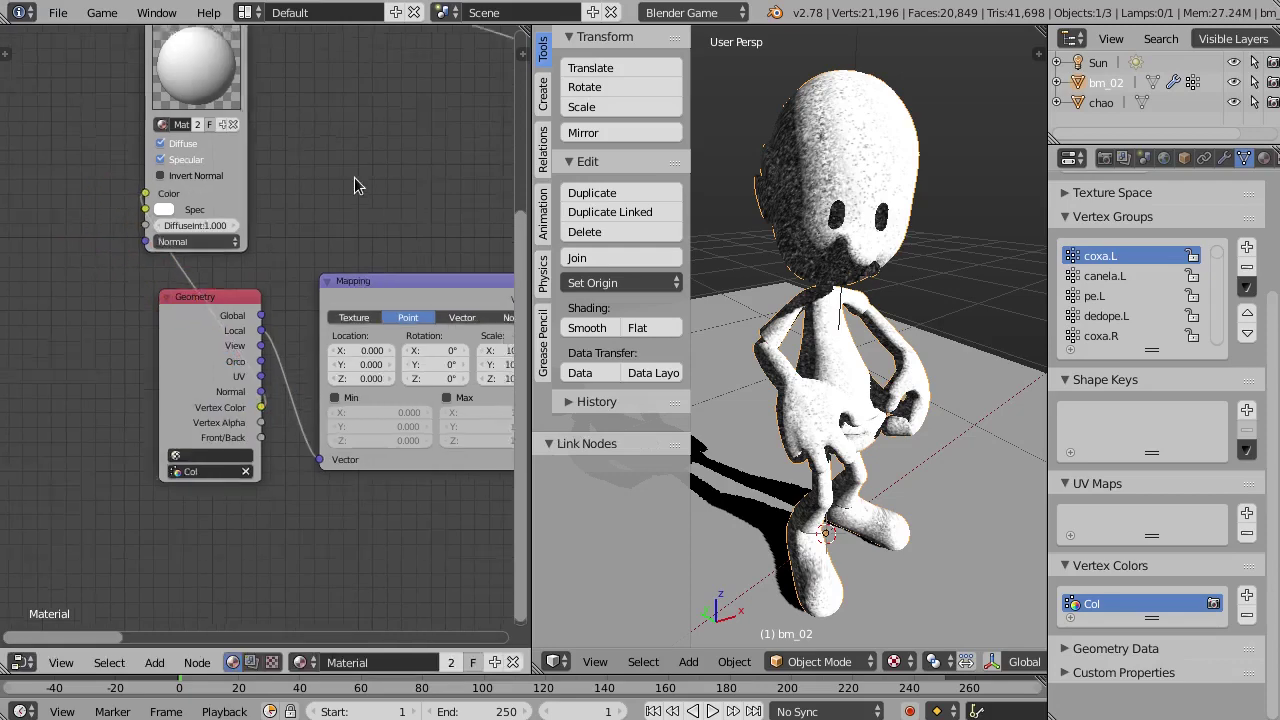
middle_drag(354, 177, 281, 163)
click(176, 87)
drag(176, 87, 219, 87)
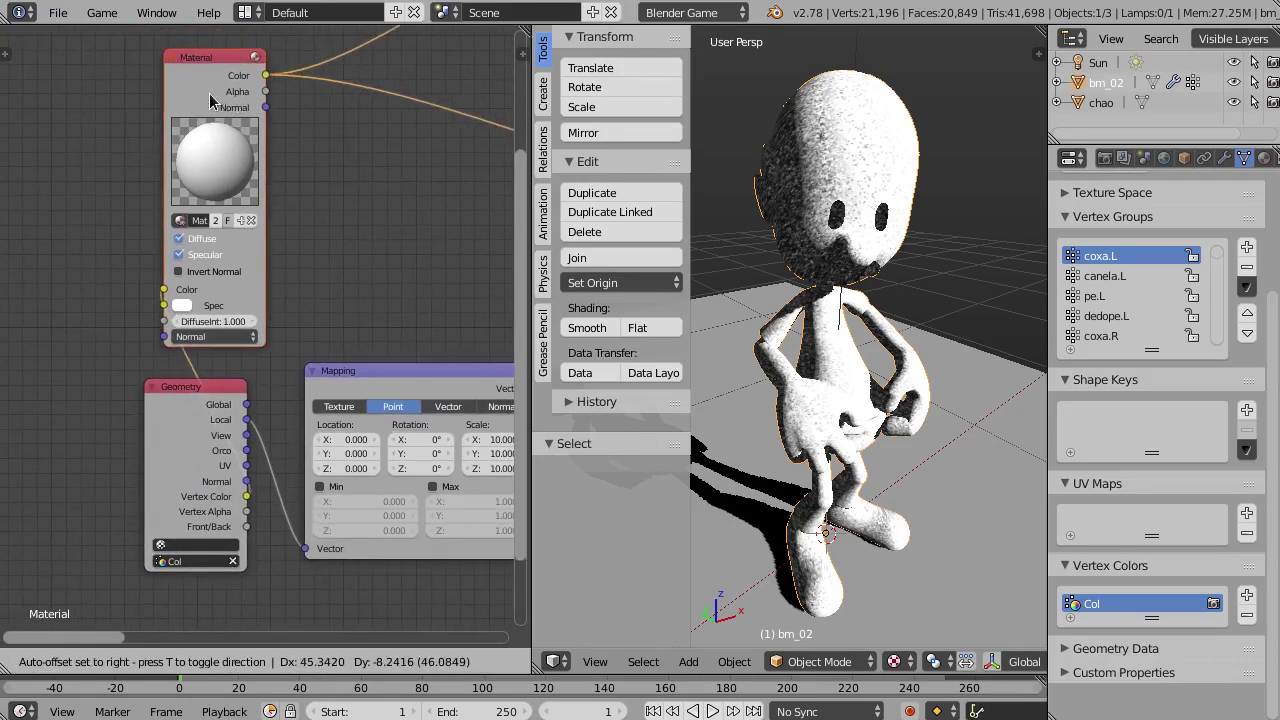
scroll(822, 228, up, 1)
middle_drag(822, 228, 880, 311)
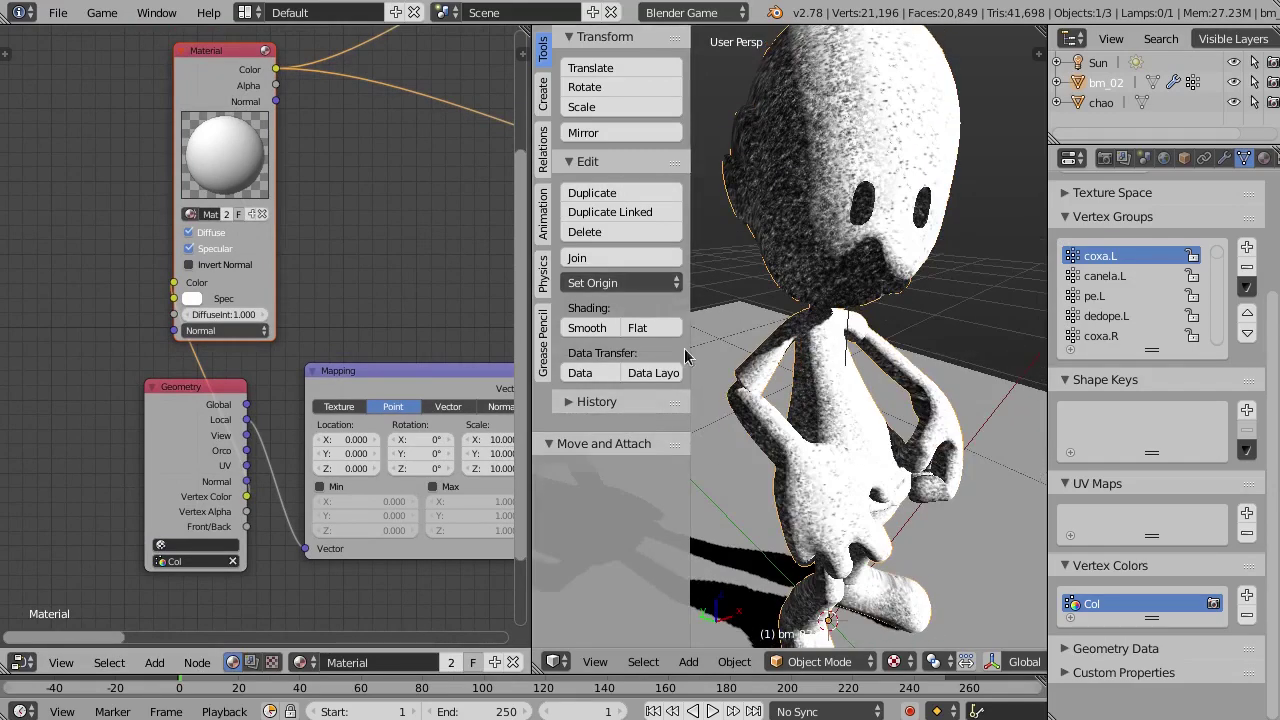
Hide the tool shelf beside the 3D view.
key(t)
middle_drag(686, 355, 793, 300)
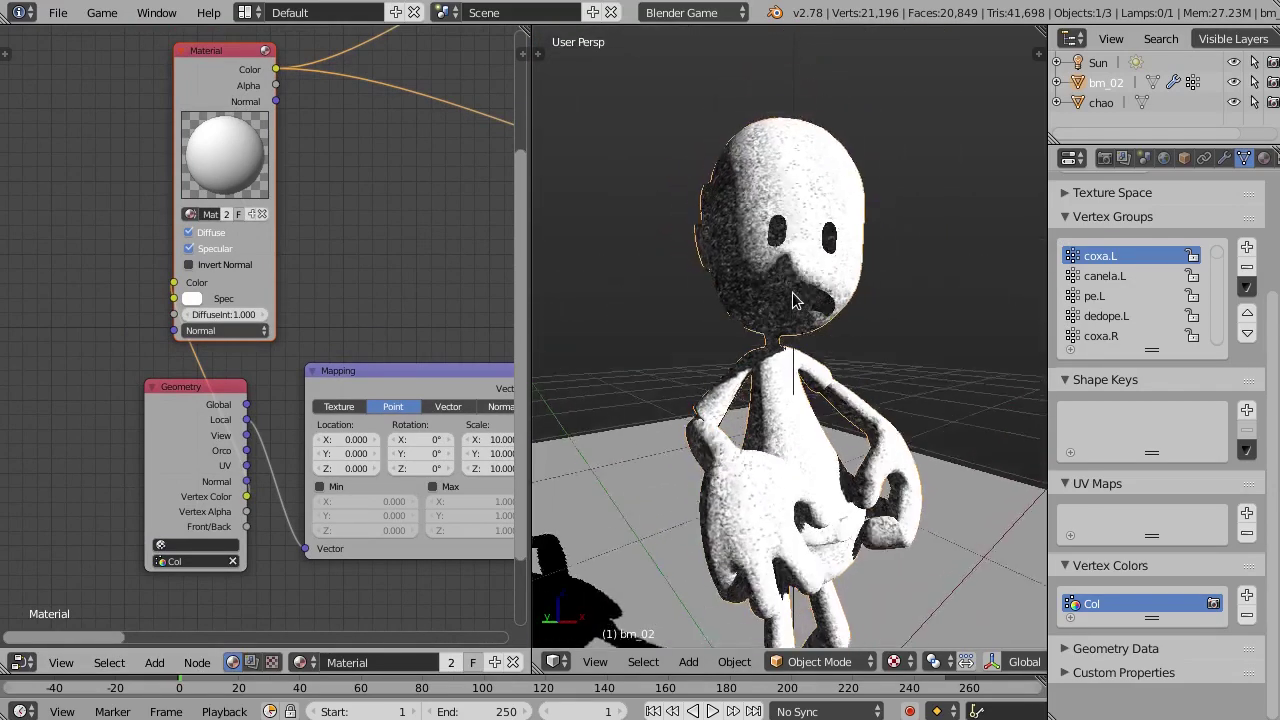
scroll(815, 262, up, 2)
scroll(800, 330, down, 1)
scroll(792, 334, down, 1)
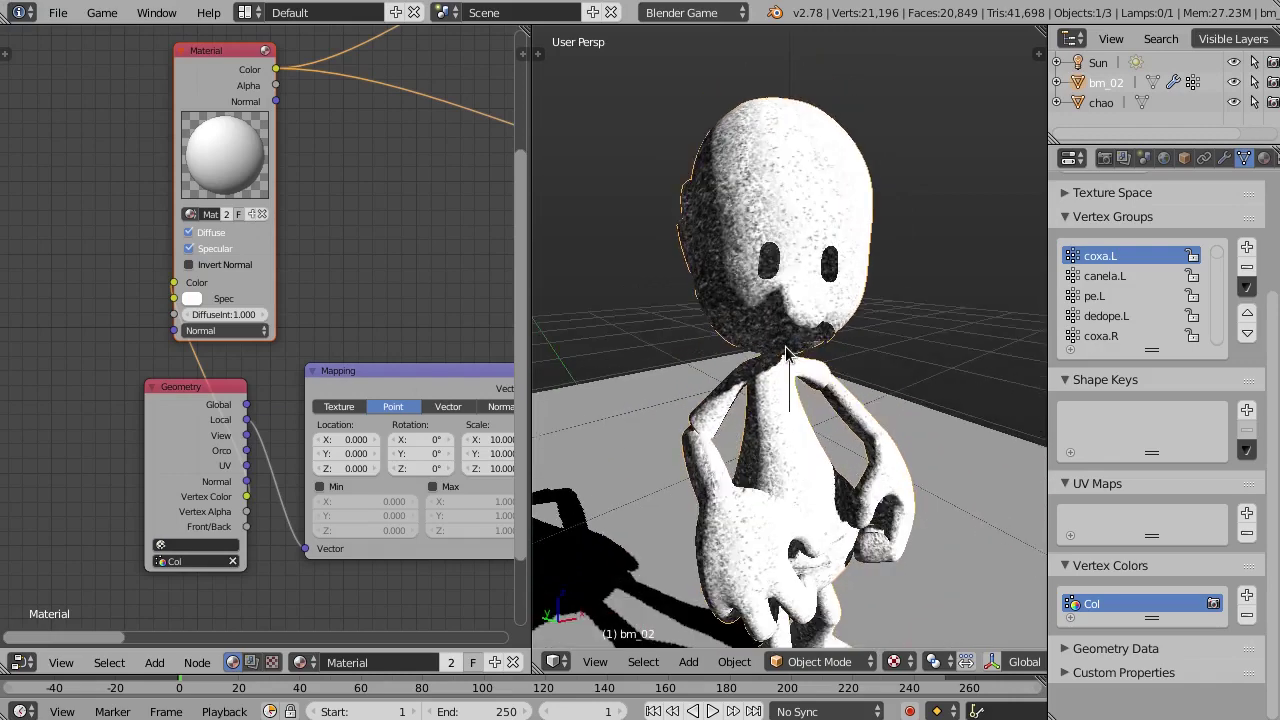
scroll(785, 340, down, 1)
scroll(771, 350, down, 2)
middle_drag(771, 350, 679, 360)
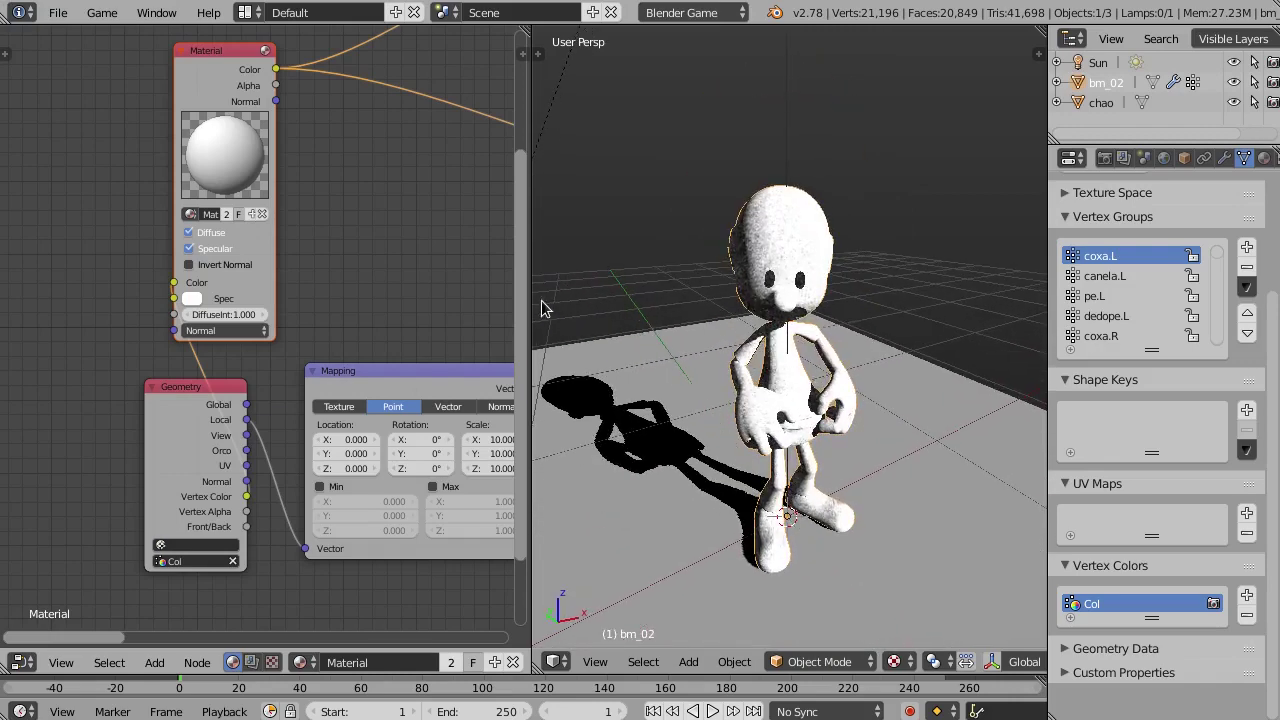
Widen the node editor to review the ColorRamp nodes and show bm_02's Armature and Subdivision Surface modifiers.
drag(532, 306, 606, 302)
mouse_move(822, 313)
middle_down()
mouse_move(790, 318)
mouse_move(816, 316)
middle_up()
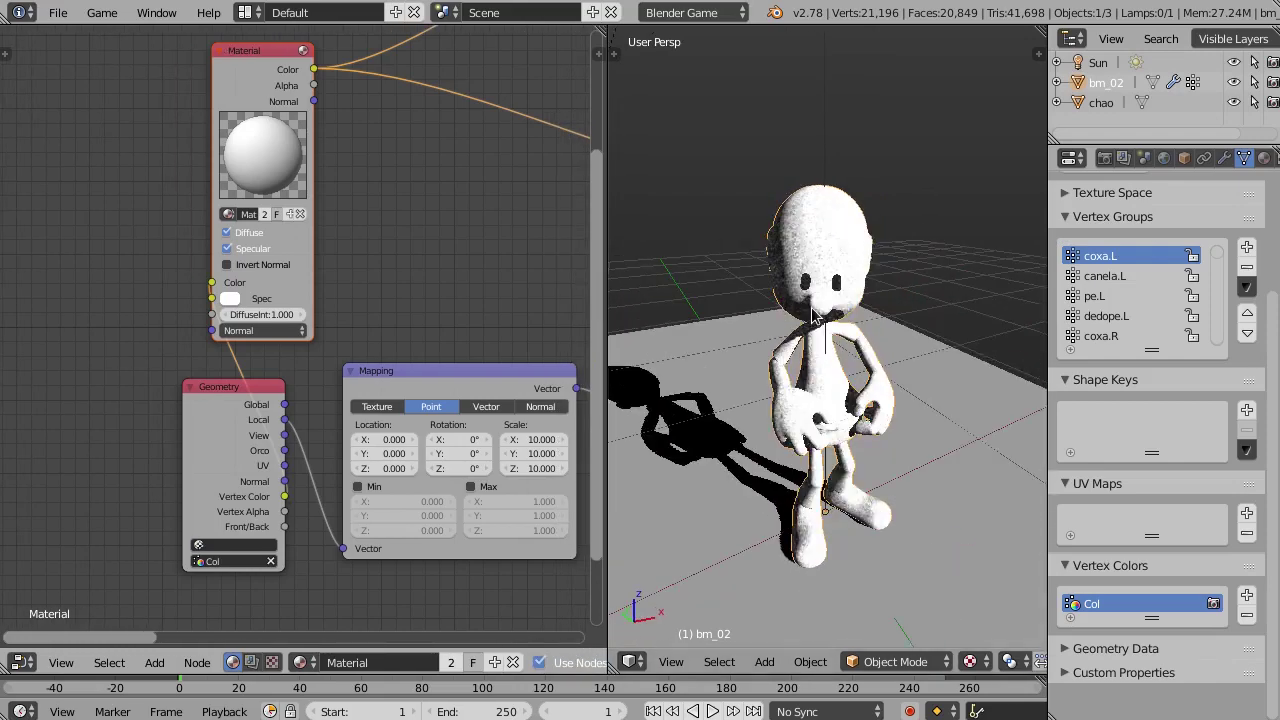
scroll(313, 216, down, 2)
scroll(313, 216, down, 1)
ctrl+scroll(443, 171, right, 4)
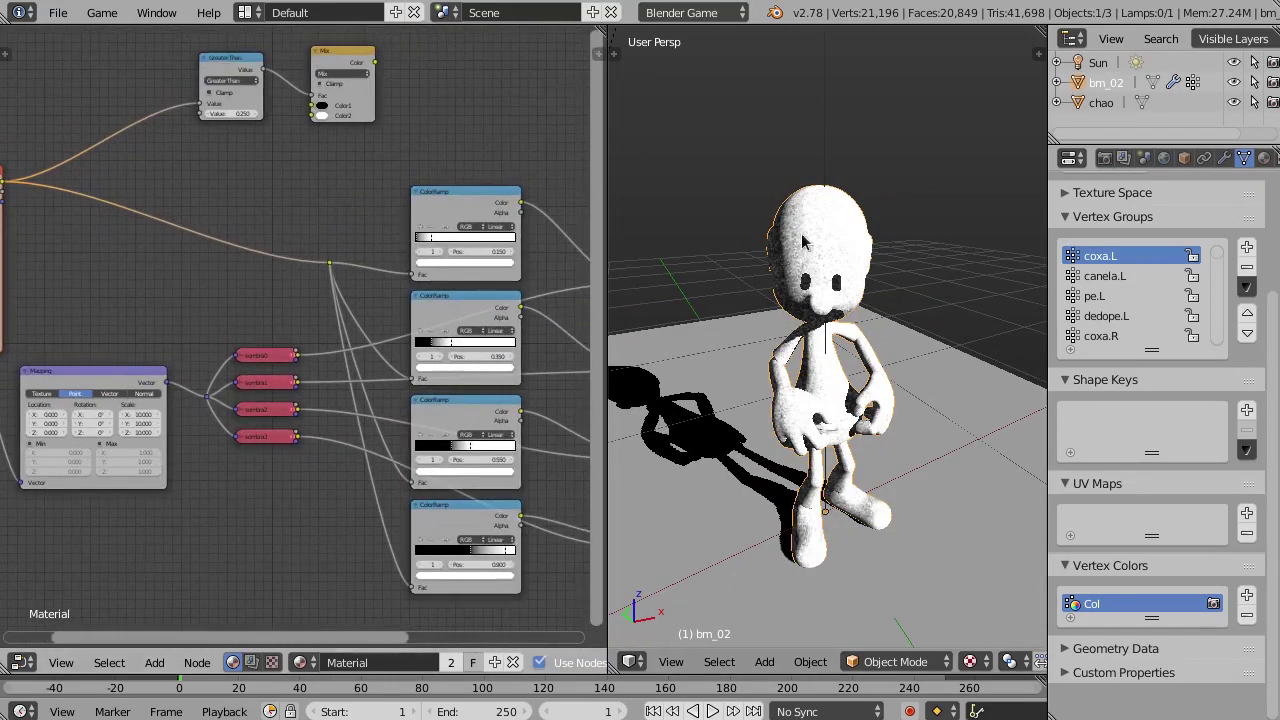
scroll(885, 276, up, 3)
mouse_move(885, 276)
middle_down()
mouse_move(803, 228)
mouse_move(882, 346)
middle_up()
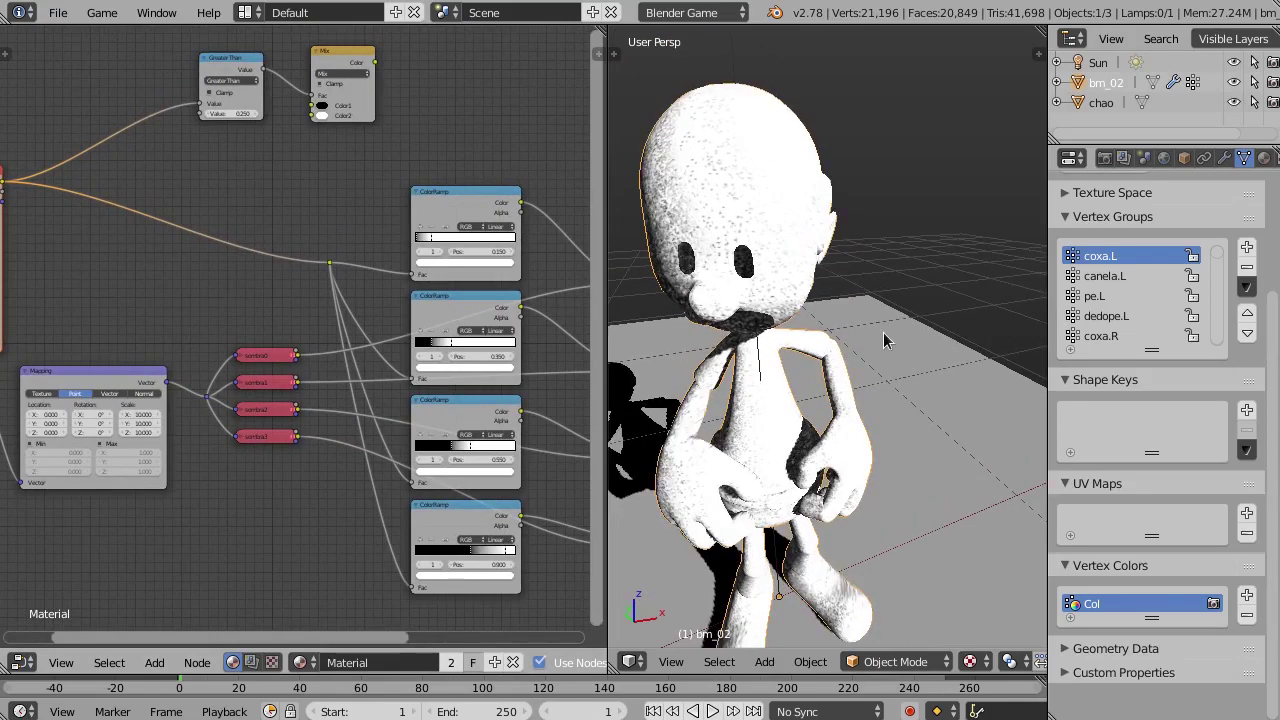
middle_drag(830, 270, 794, 323)
middle_drag(845, 285, 840, 298)
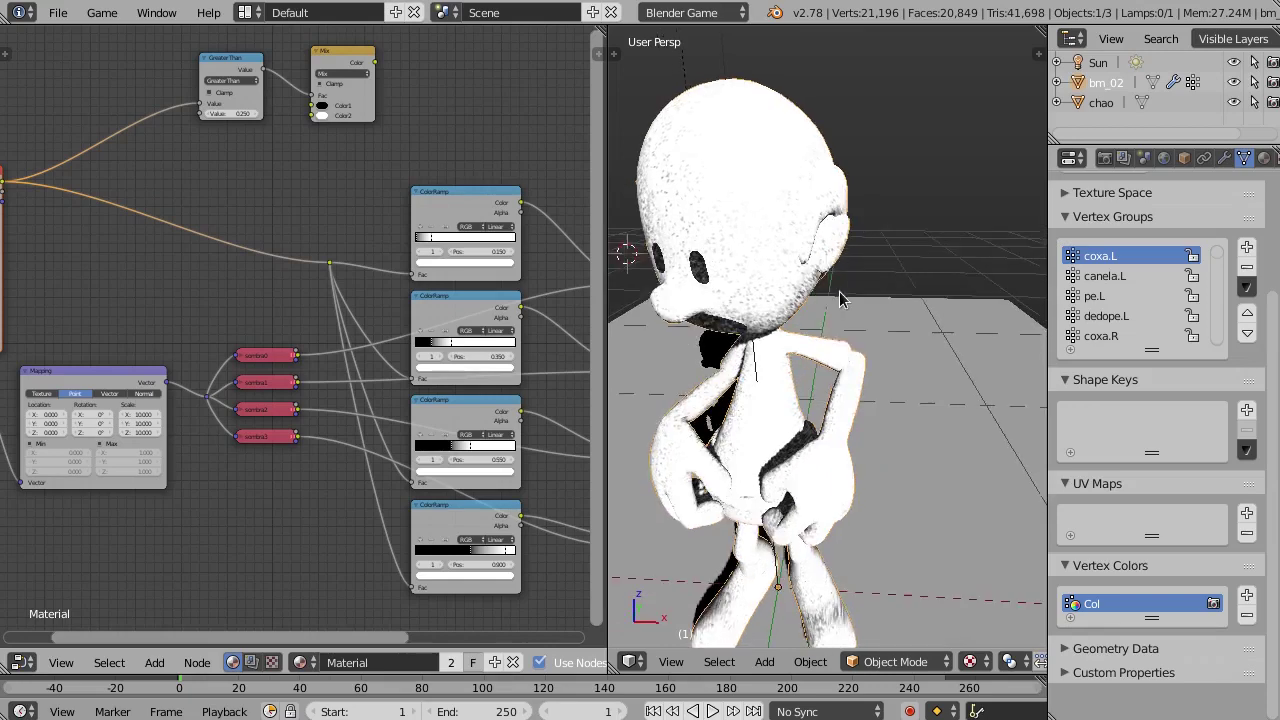
click(1225, 159)
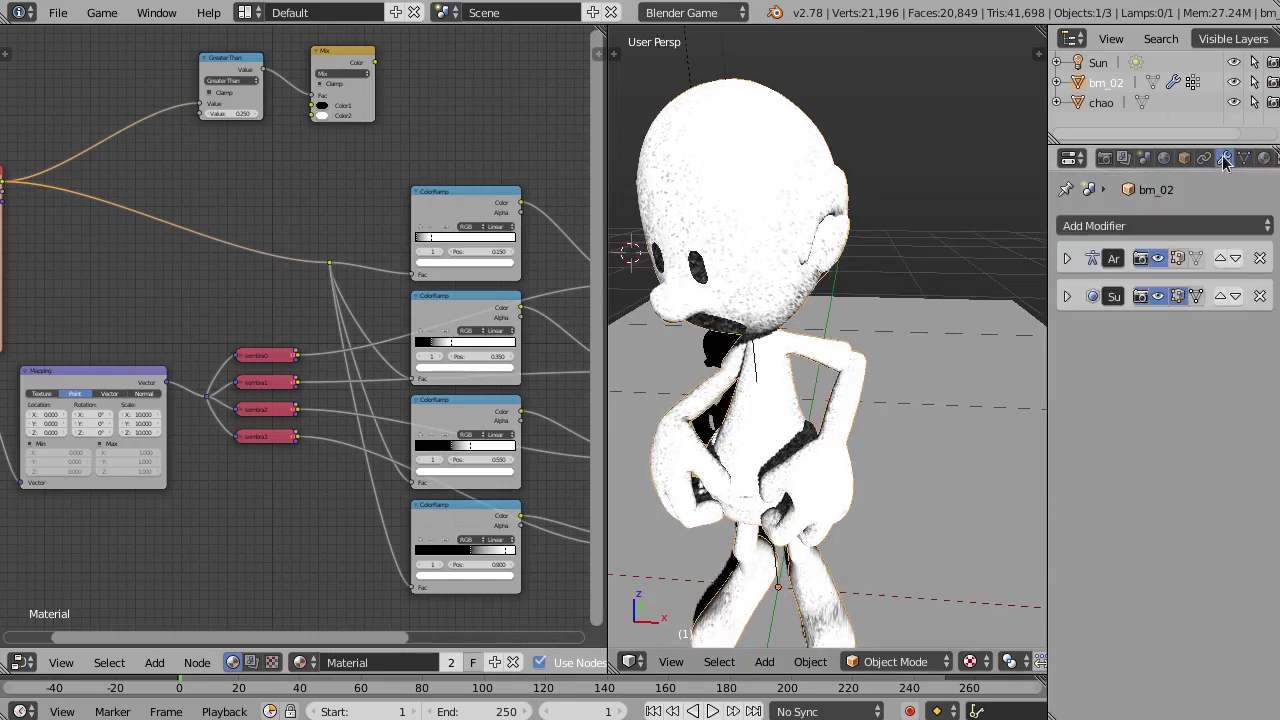
Add a Solidify modifier to bm_02, giving thickness 0.0100 and offset -1.
middle_drag(807, 281, 814, 280)
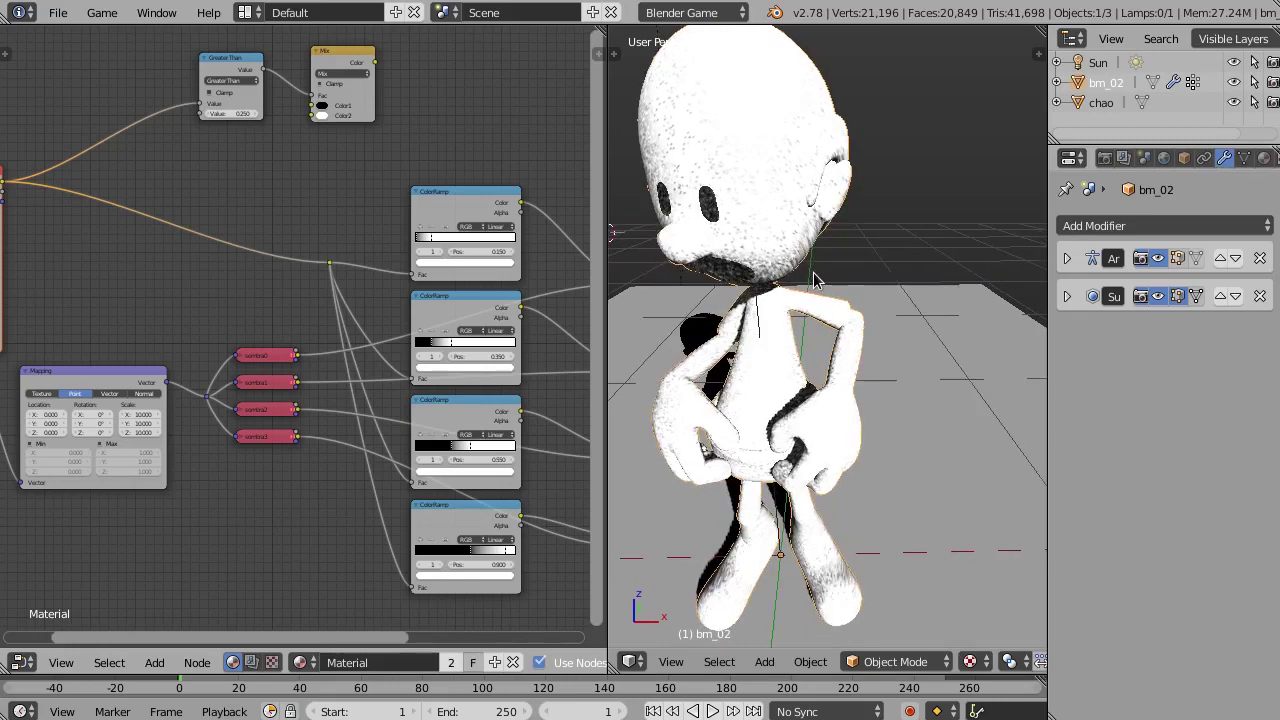
click(1128, 226)
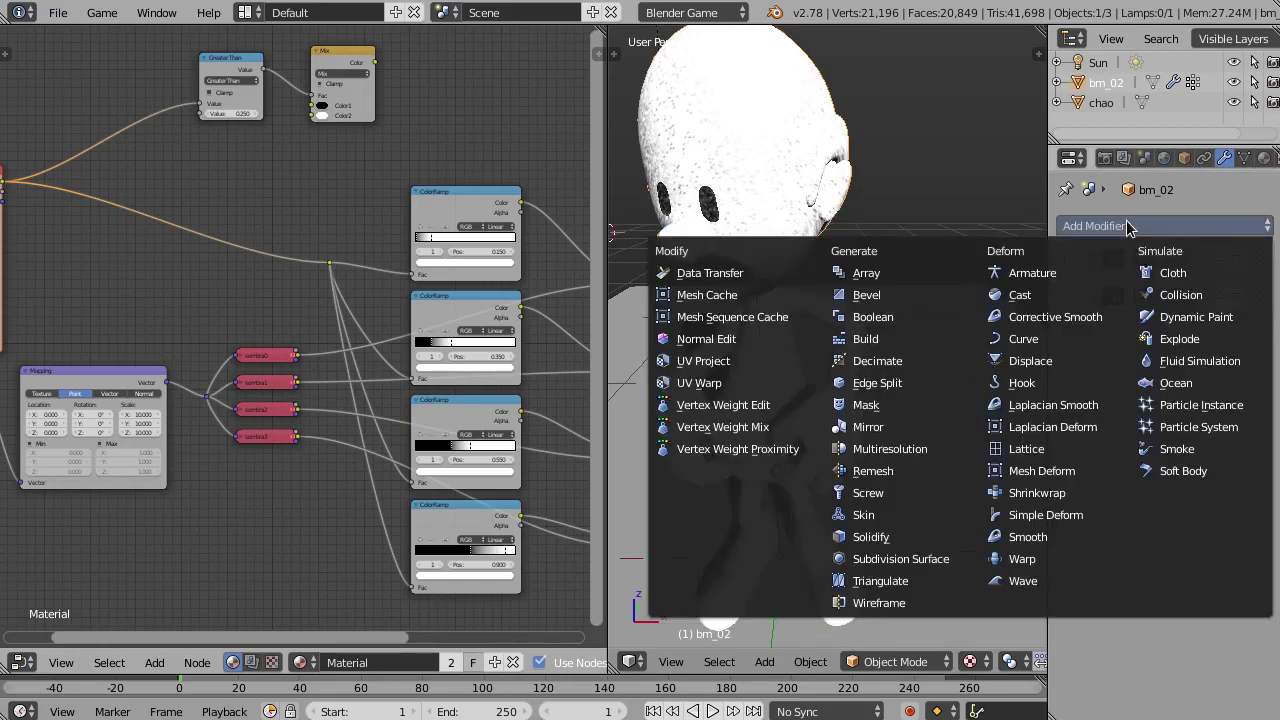
click(886, 541)
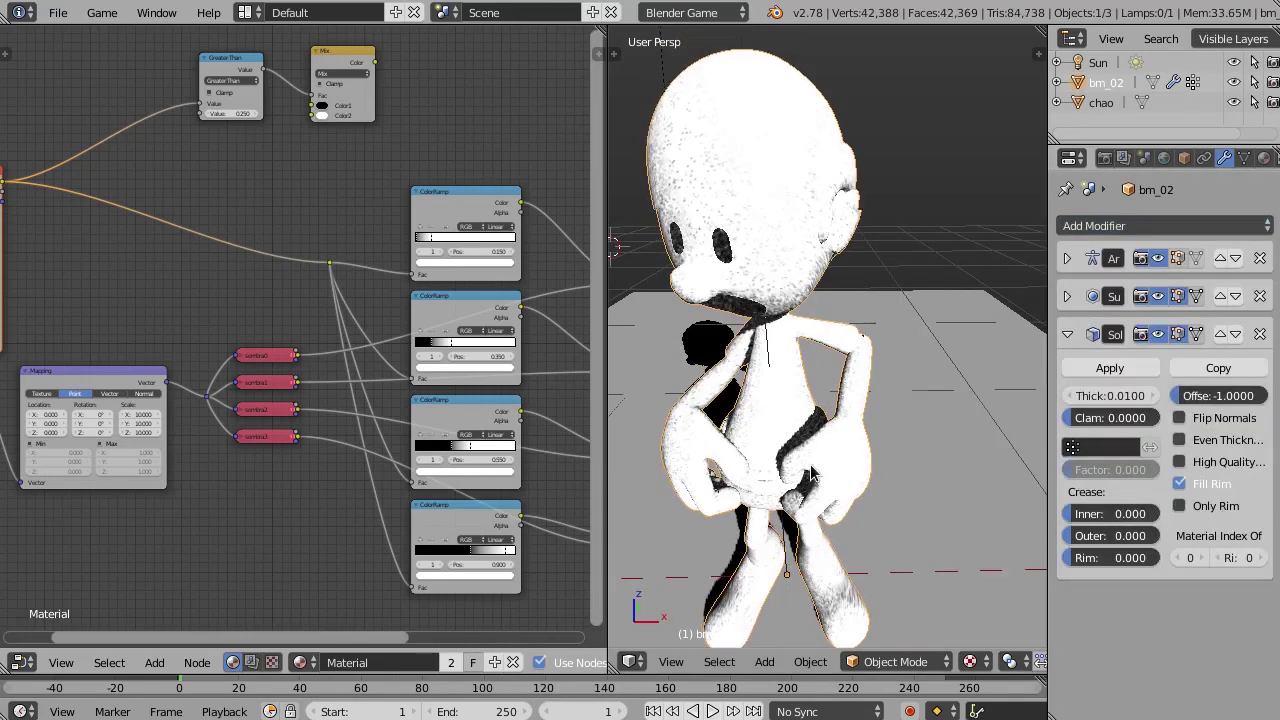
Enable Flip Normals on the Solidify modifier and change its offset to 1.
click(1218, 422)
mouse_move(965, 375)
middle_down()
mouse_move(890, 366)
mouse_move(965, 371)
mouse_move(852, 378)
middle_up()
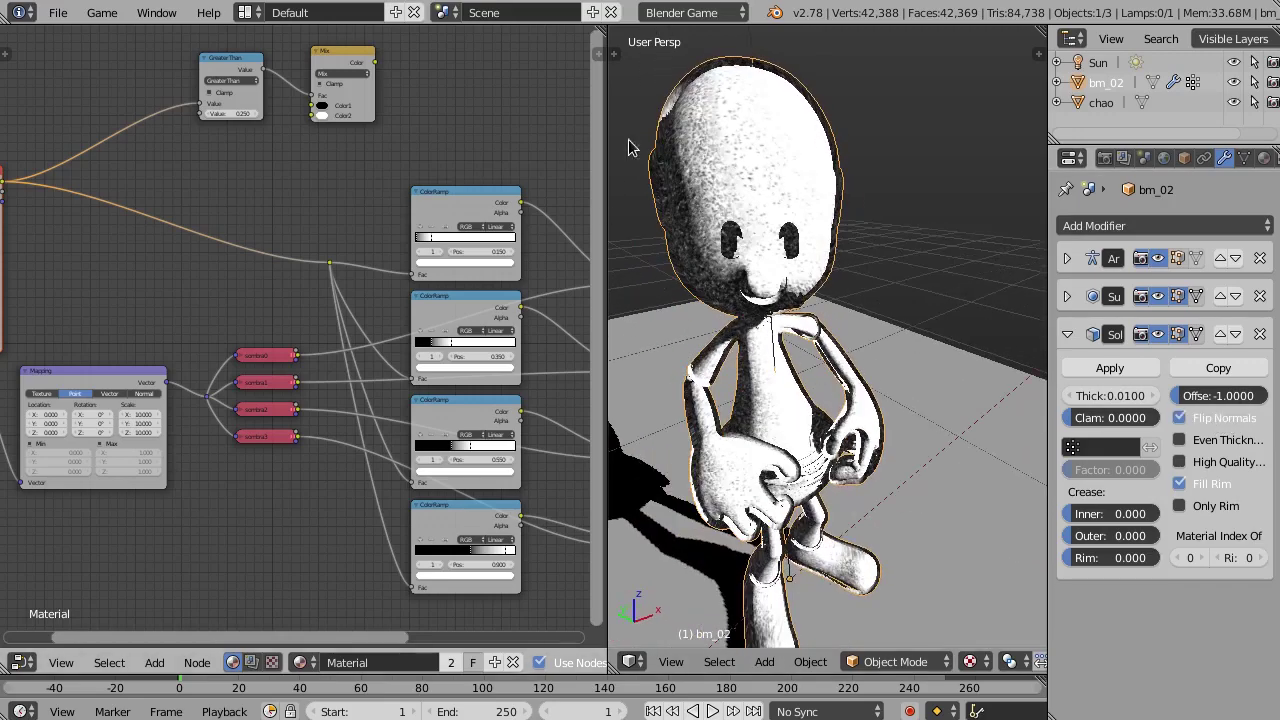
scroll(812, 380, up, 2)
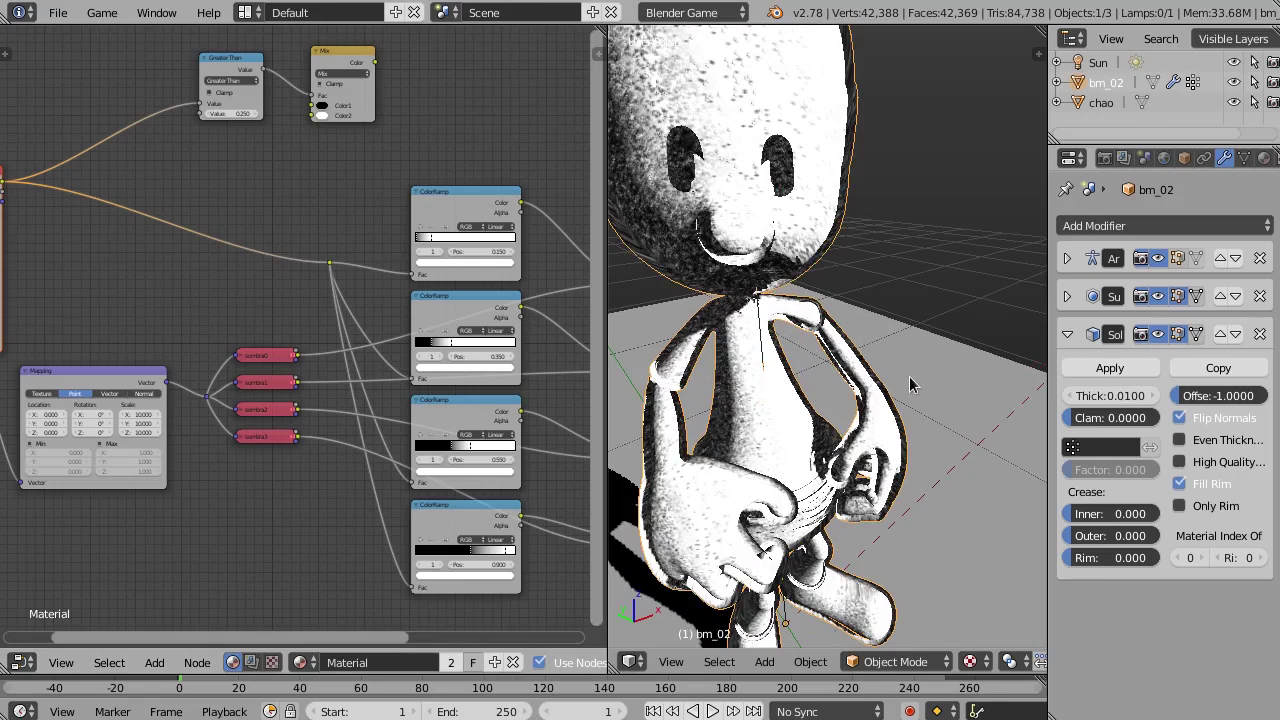
scroll(910, 385, down, 4)
middle_drag(913, 380, 851, 382)
scroll(900, 350, up, 3)
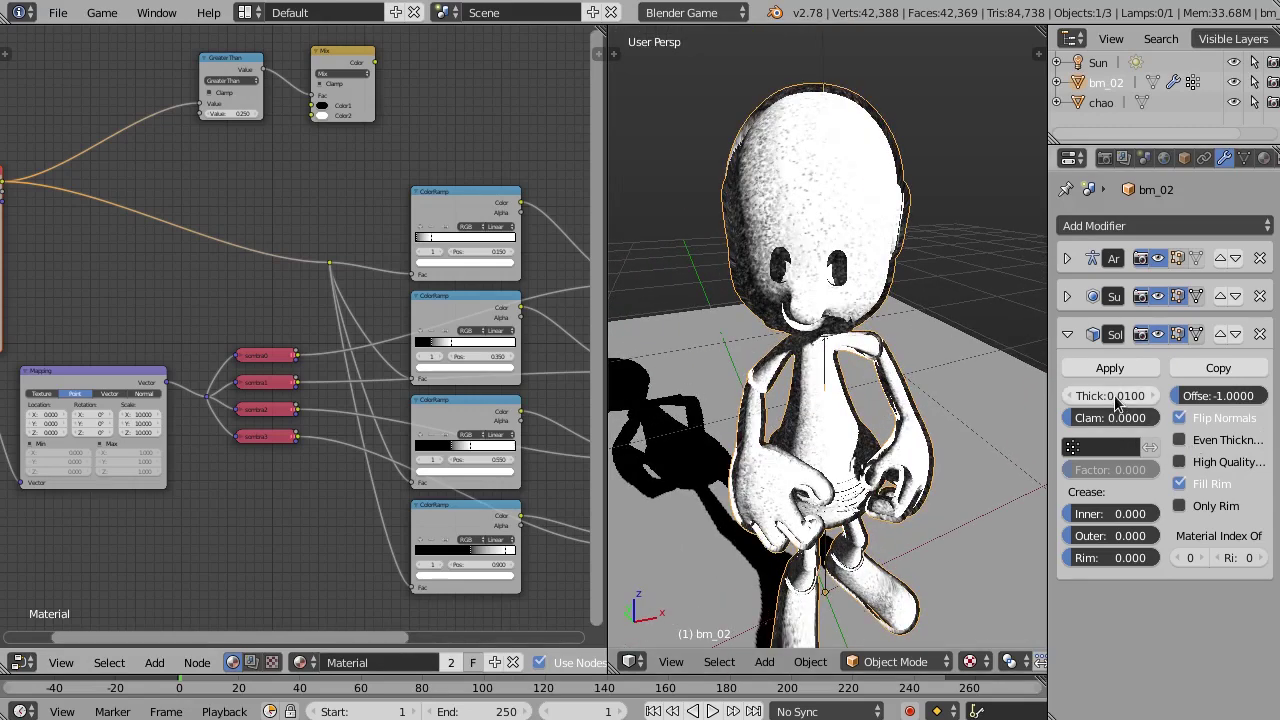
drag(1205, 396, 1260, 396)
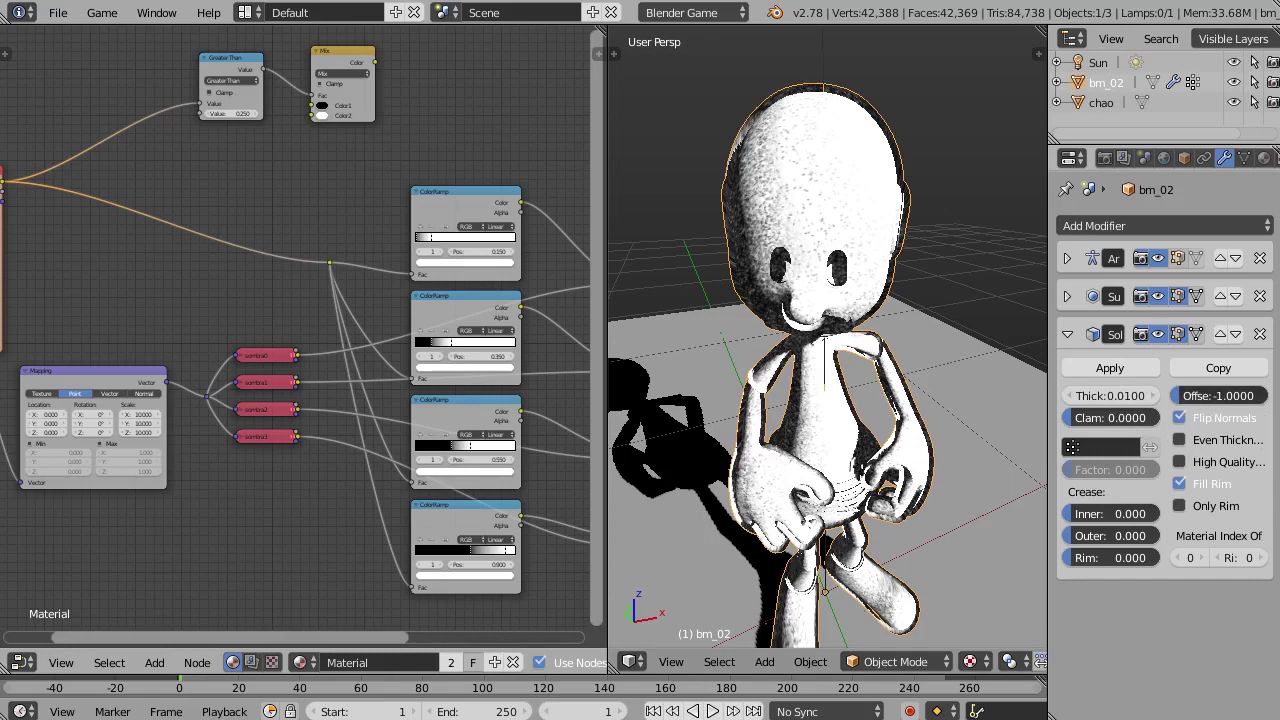
Thin the Solidify thickness down to about 0.003.
click(1128, 398)
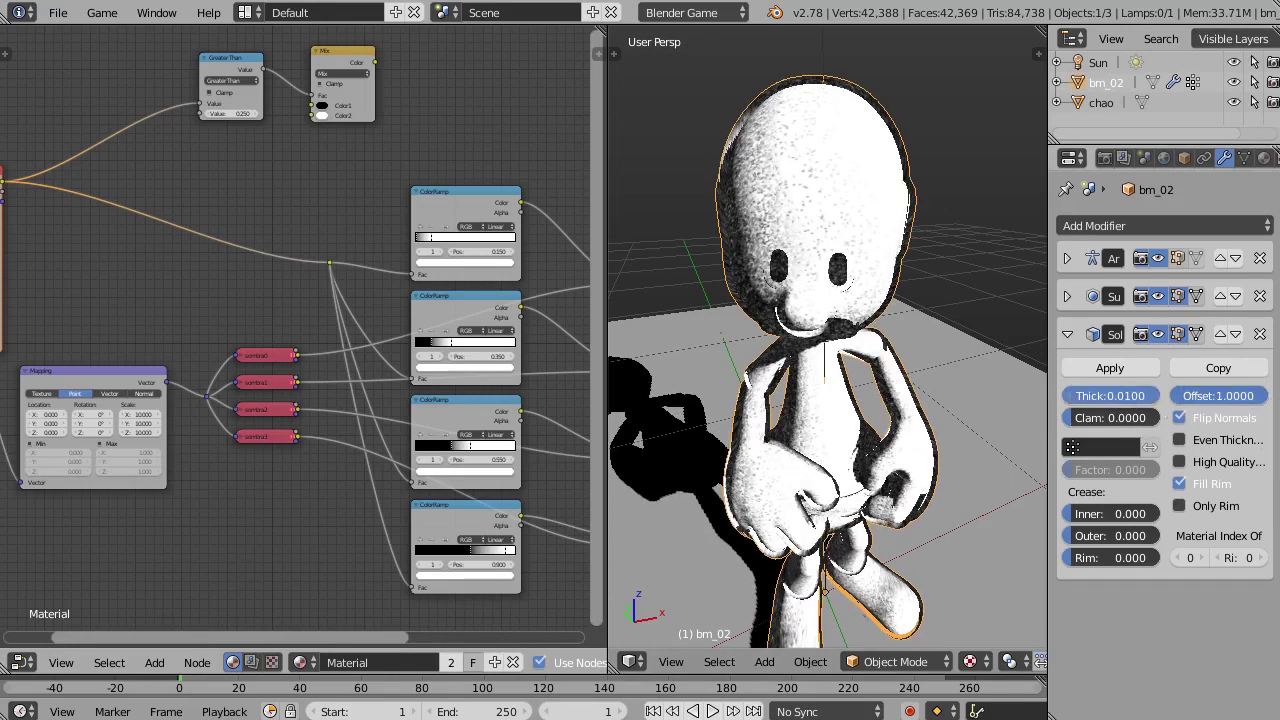
mouse_move(1128, 396)
mouse_down()
mouse_move(1090, 396)
mouse_move(1135, 396)
mouse_move(1090, 396)
mouse_move(1105, 396)
mouse_up()
middle_drag(850, 402, 806, 398)
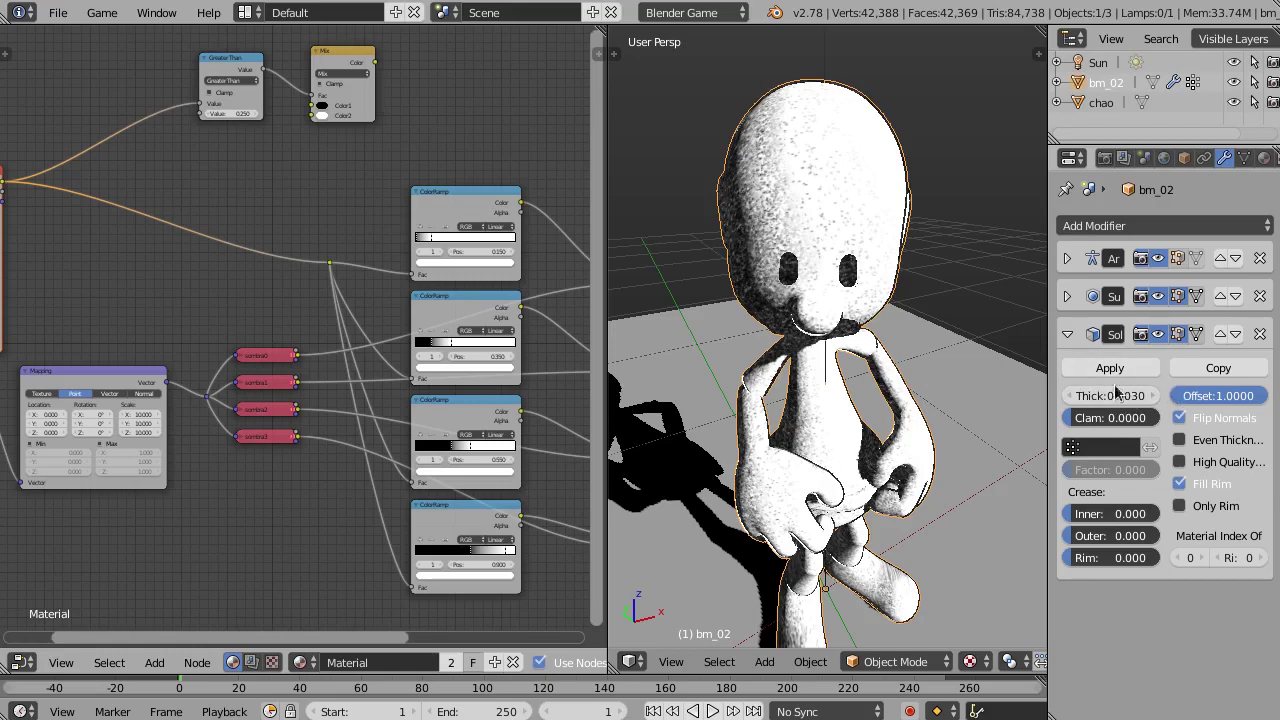
middle_drag(903, 366, 835, 357)
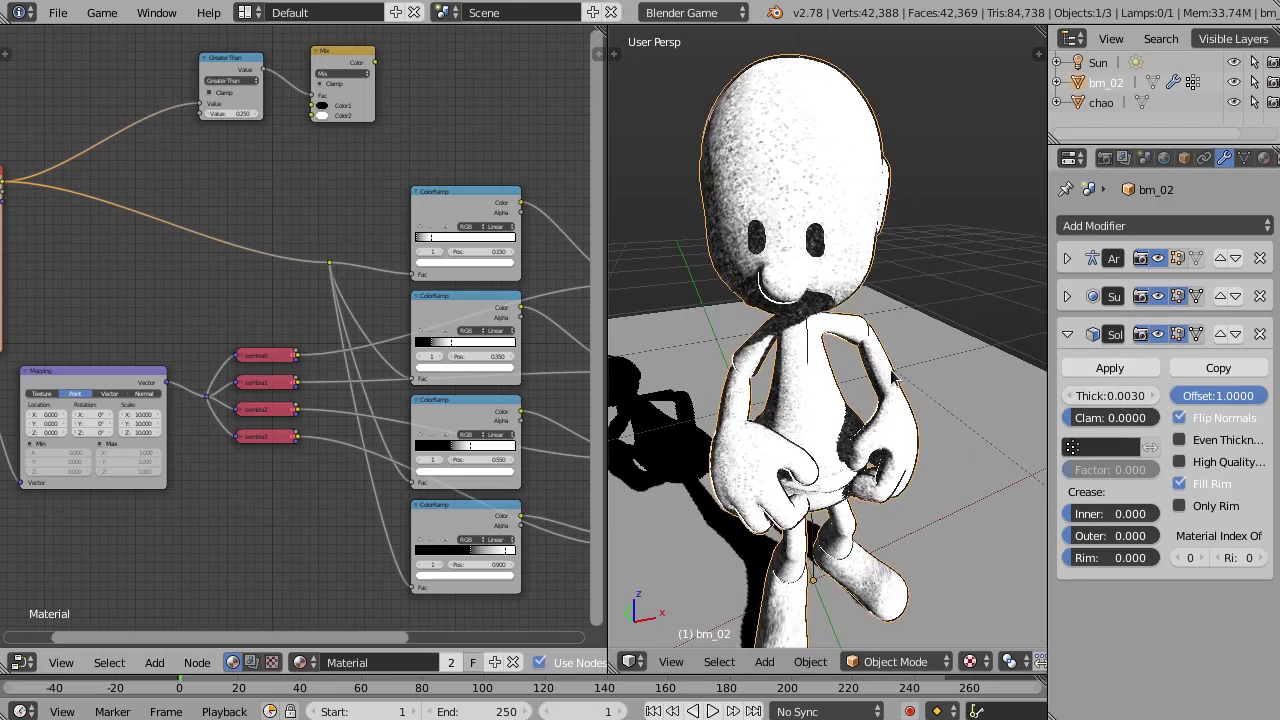
Enable Even Thickness, leaving High Quality Normals off.
click(1190, 445)
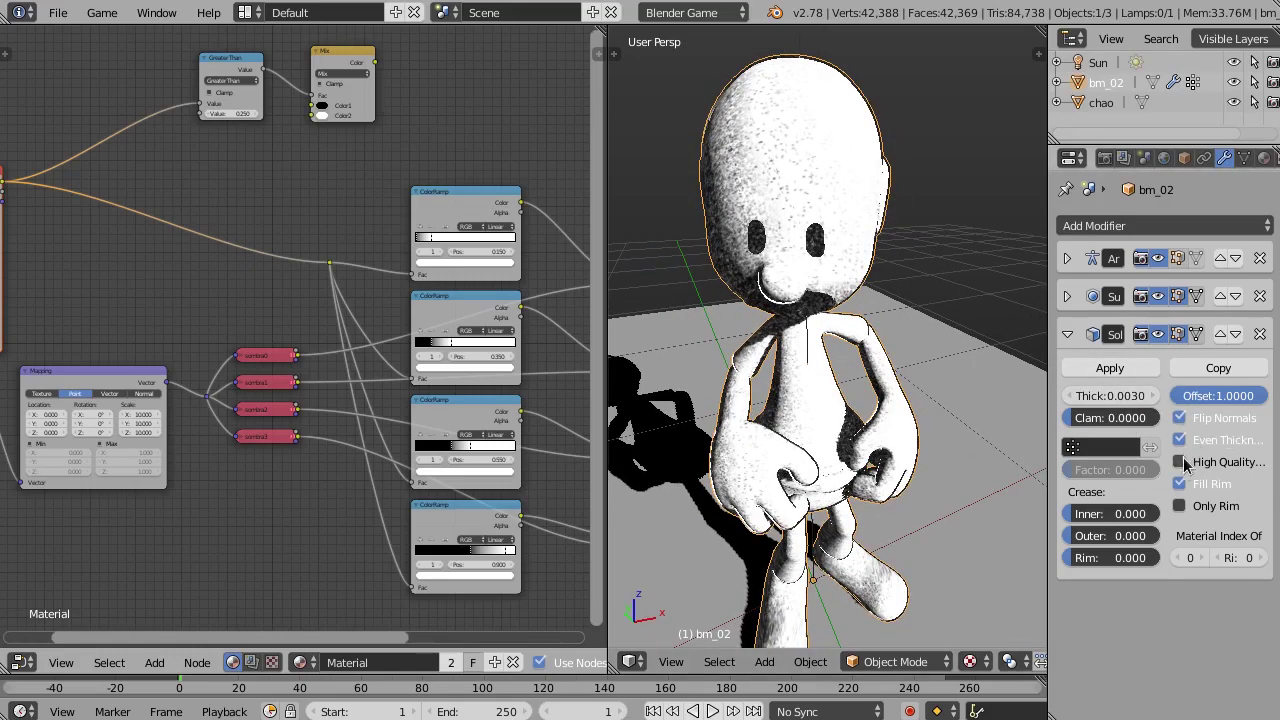
click(1181, 462)
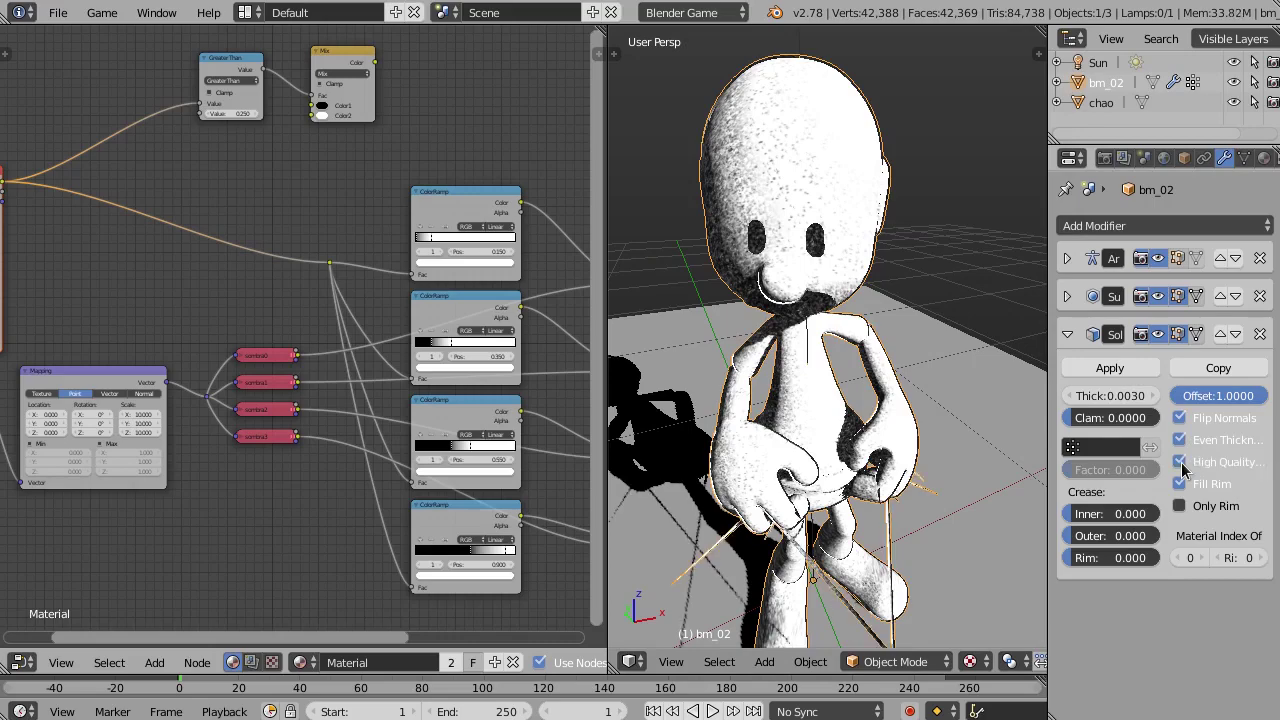
click(1180, 462)
middle_drag(900, 405, 826, 410)
mouse_move(812, 496)
middle_down()
mouse_move(786, 396)
mouse_move(870, 385)
mouse_move(776, 378)
mouse_move(971, 369)
mouse_move(890, 390)
mouse_move(867, 350)
middle_up()
Deselect everything and inspect the character's dark outline from several angles.
key(a)
scroll(857, 395, up, 3)
scroll(776, 378, down, 2)
scroll(776, 378, down, 1)
scroll(852, 370, up, 1)
mouse_move(826, 295)
middle_down()
mouse_move(886, 311)
mouse_move(737, 329)
mouse_move(758, 348)
mouse_move(937, 322)
middle_up()
scroll(758, 346, down, 3)
Assign the existing node material 'Material' to the floor plane chao.
right_click(937, 322)
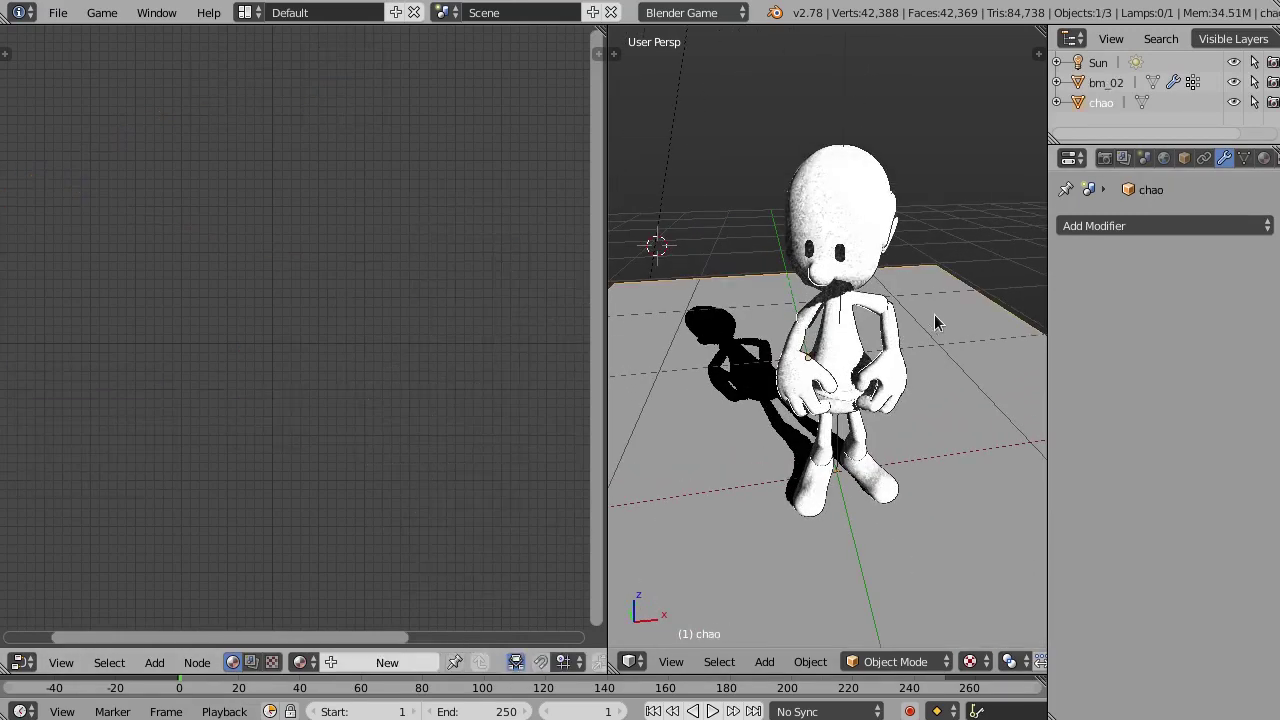
click(1264, 158)
click(1068, 291)
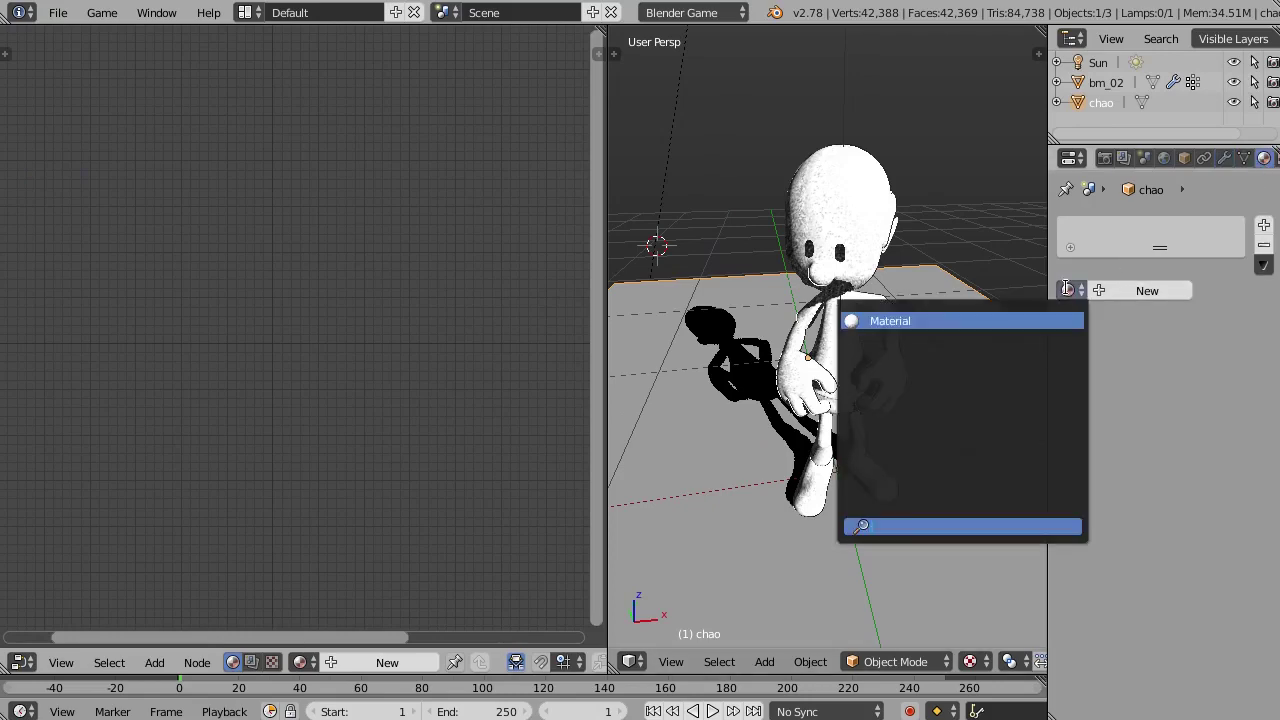
click(939, 320)
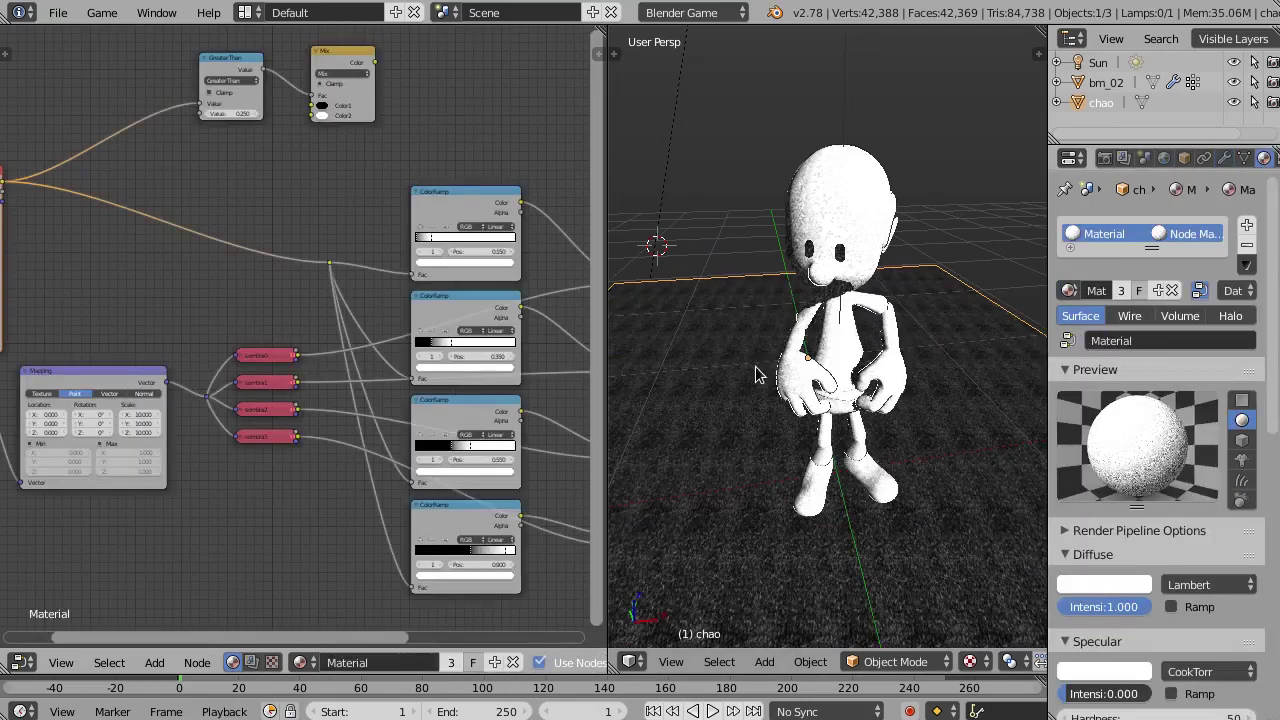
click(1244, 158)
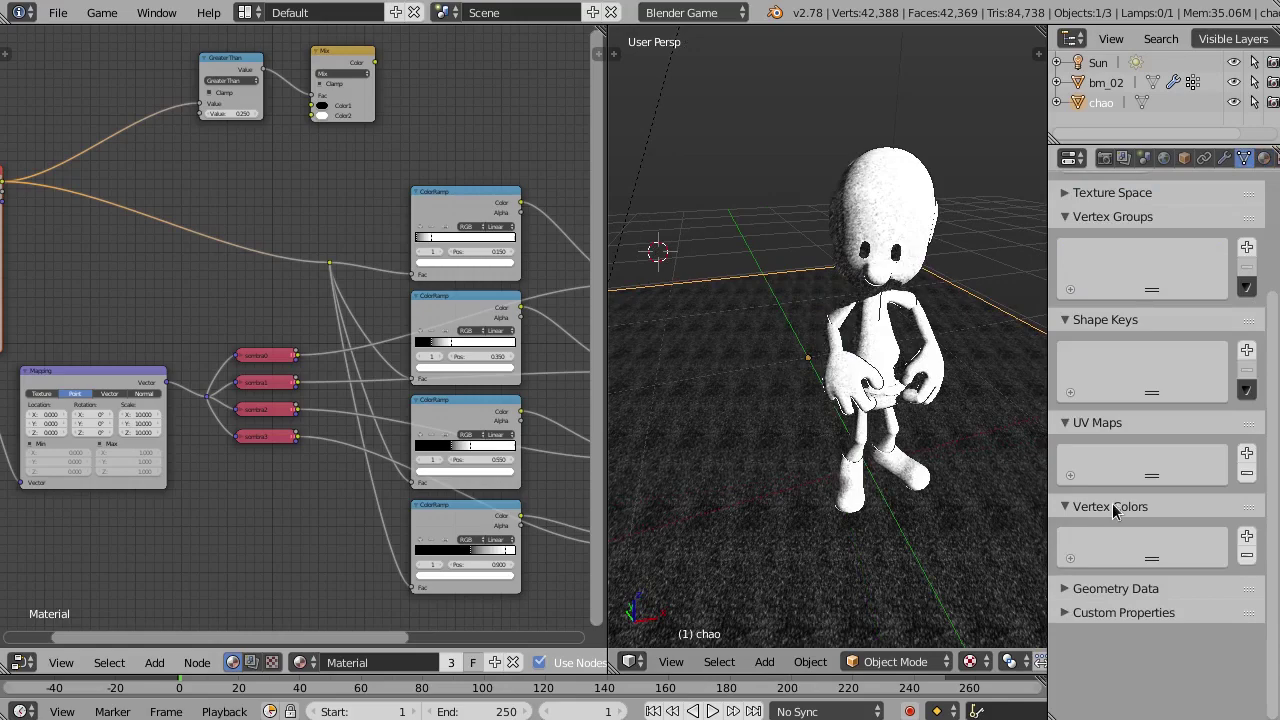
Add a vertex colour layer Col to the floor so it renders white.
click(1246, 536)
middle_drag(870, 495, 857, 437)
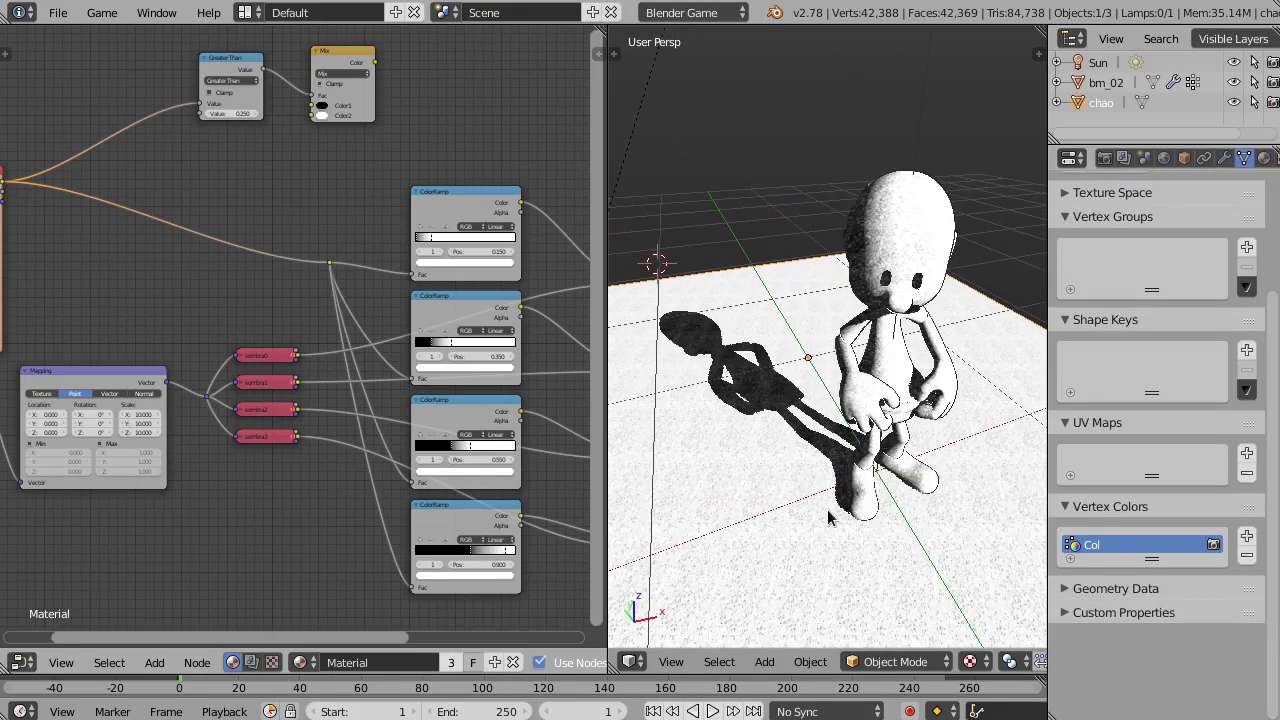
scroll(828, 518, up, 2)
scroll(777, 480, up, 1)
scroll(777, 480, up, 1)
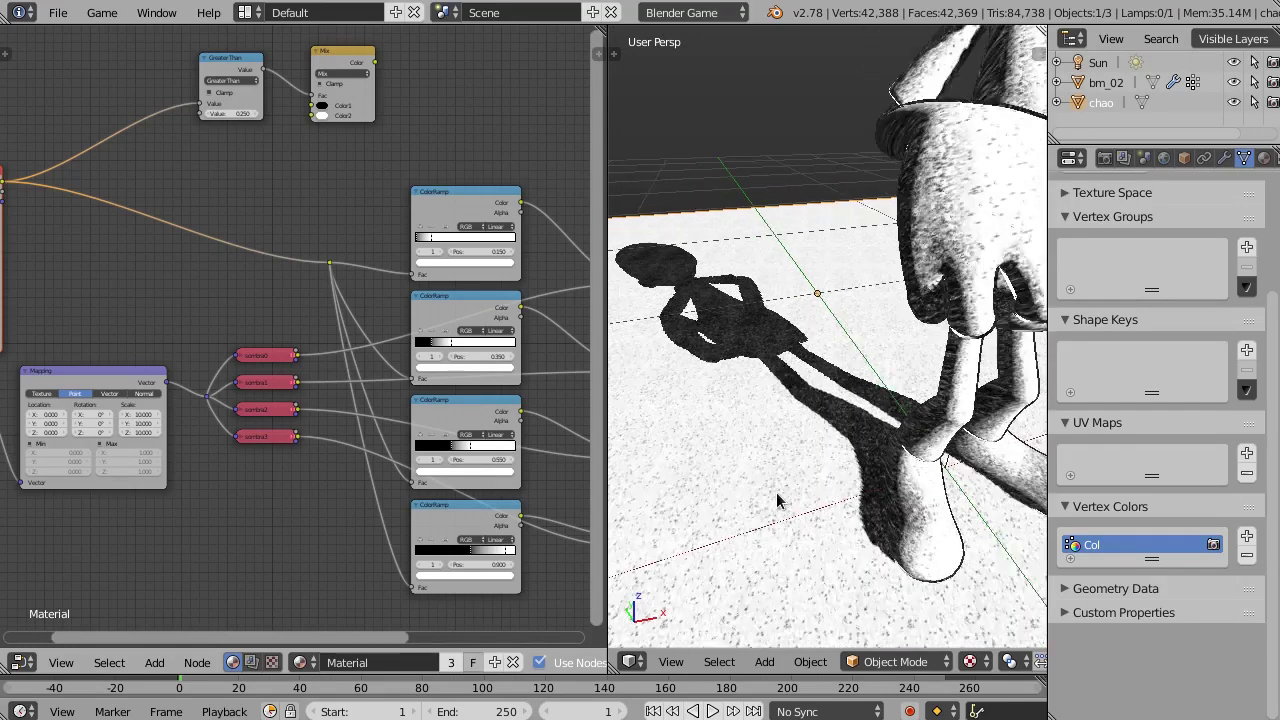
scroll(778, 500, down, 2)
middle_drag(766, 463, 767, 448)
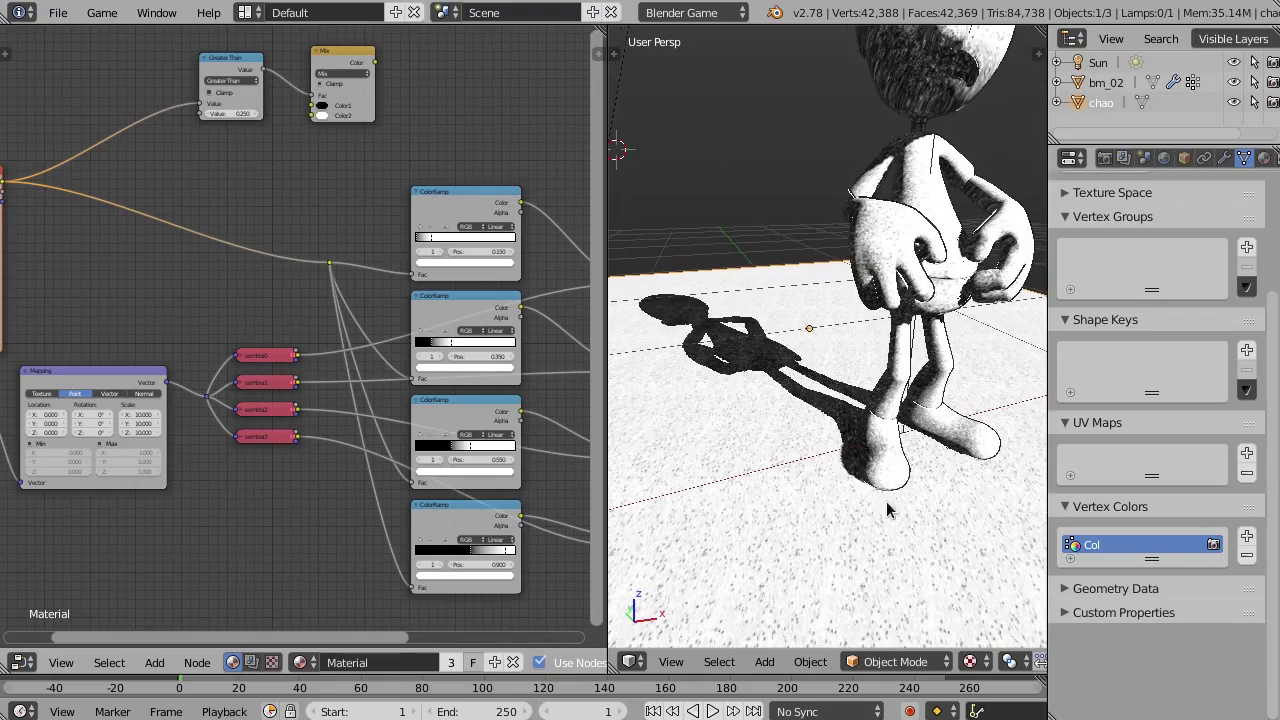
scroll(285, 365, up, 1)
scroll(285, 365, up, 1)
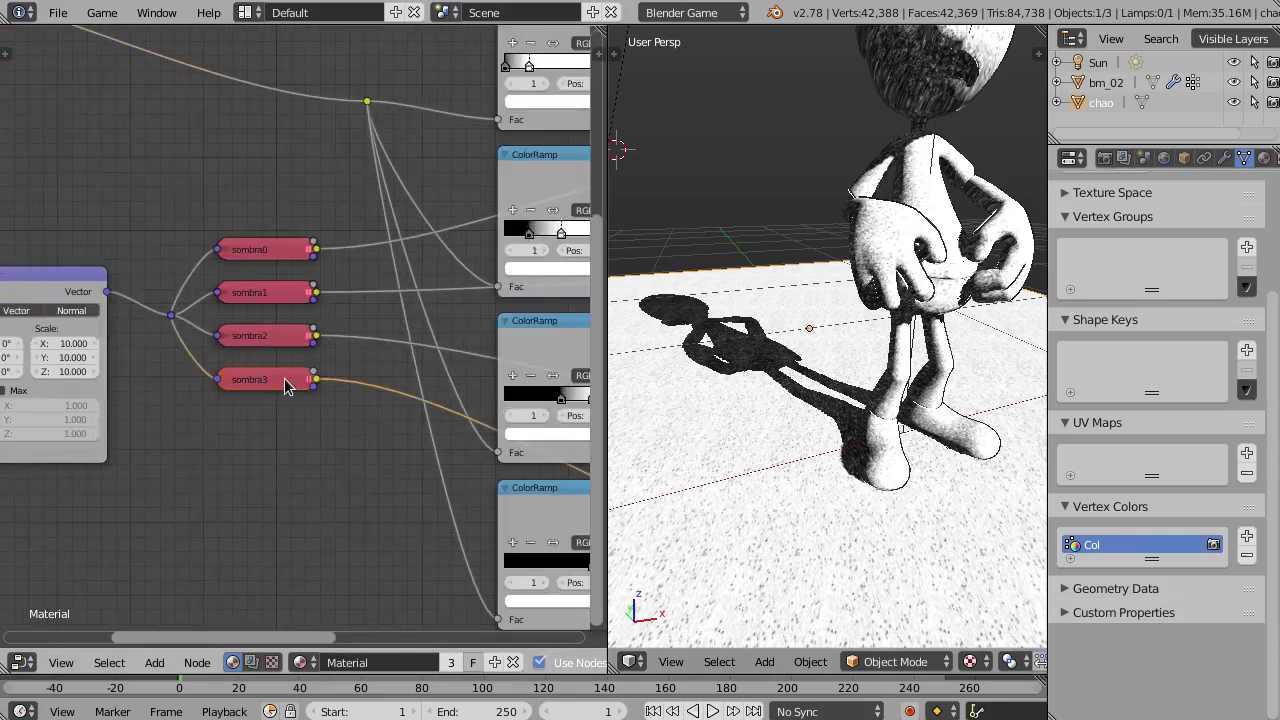
Inspect the outlined character and floor shadow from several angles.
key(h)
key(h)
scroll(740, 390, down, 3)
scroll(750, 406, up, 3)
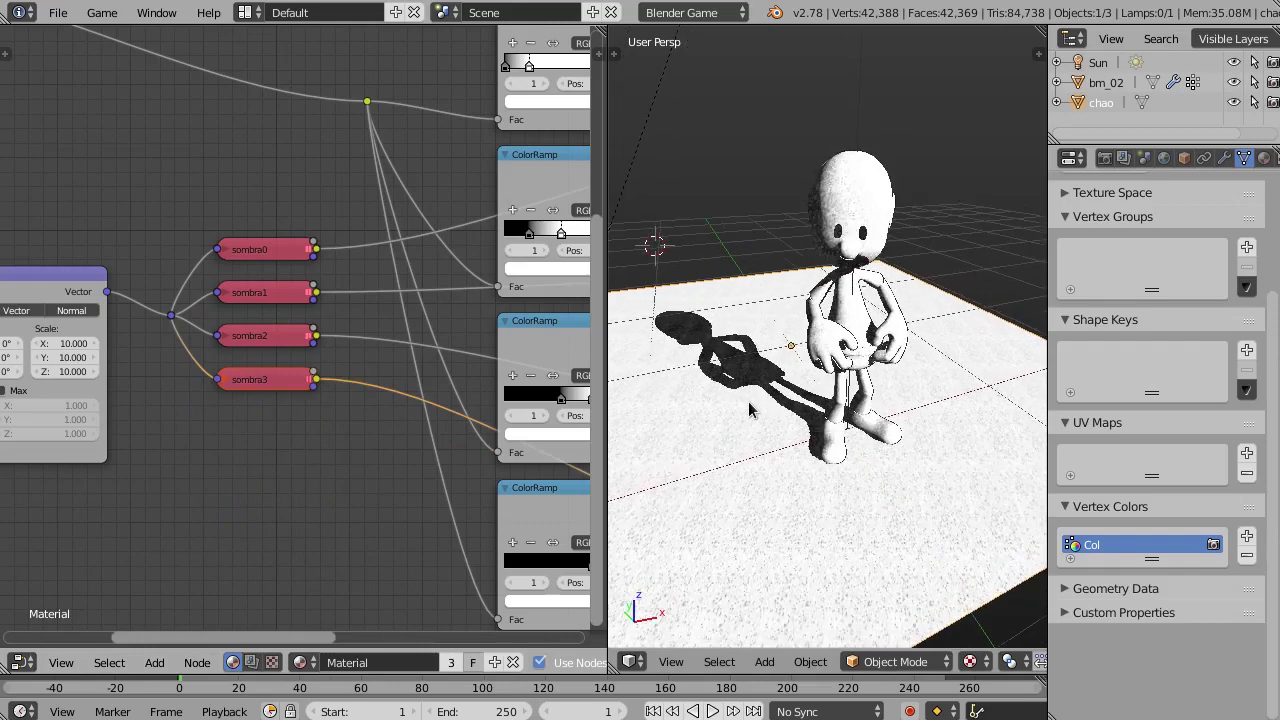
scroll(750, 406, down, 1)
scroll(762, 425, up, 2)
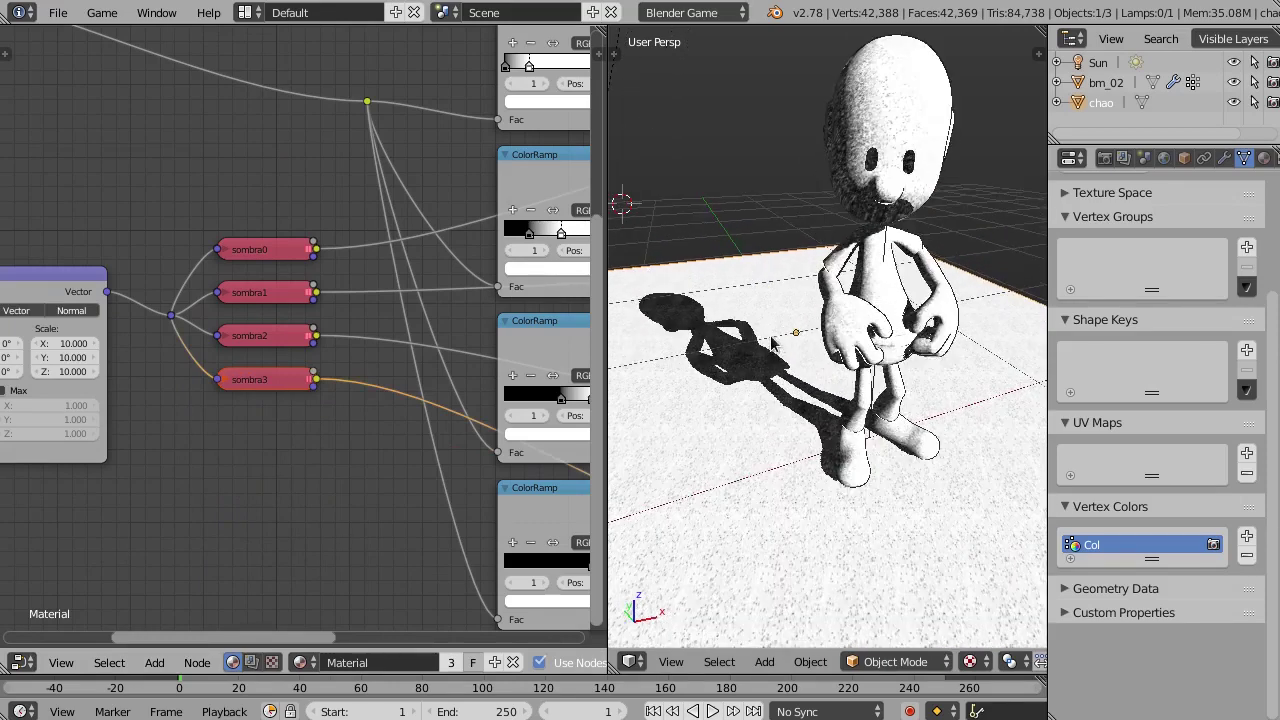
scroll(777, 366, down, 1)
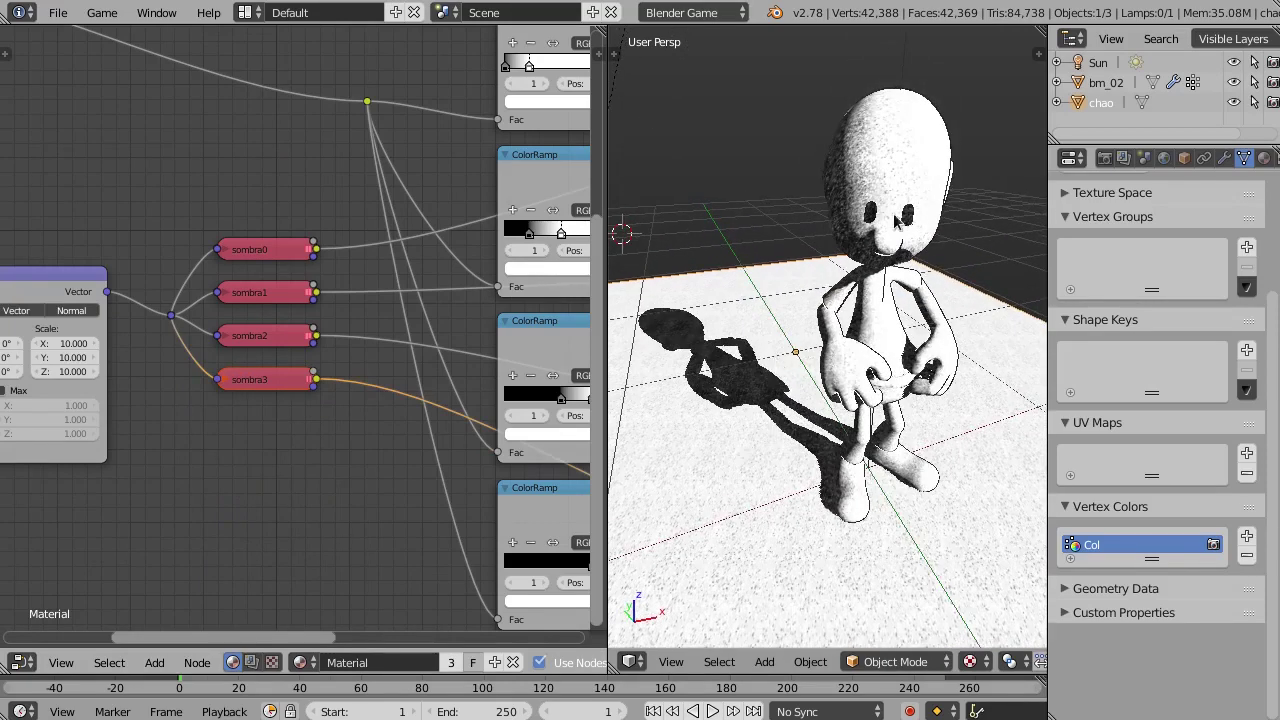
mouse_move(756, 285)
middle_down()
mouse_move(790, 290)
mouse_move(754, 312)
middle_up()
Select the character, orbit around it, then reselect the floor plane chao.
right_click(872, 178)
mouse_move(872, 178)
middle_down()
mouse_move(750, 194)
mouse_move(800, 122)
middle_up()
middle_drag(866, 230, 790, 166)
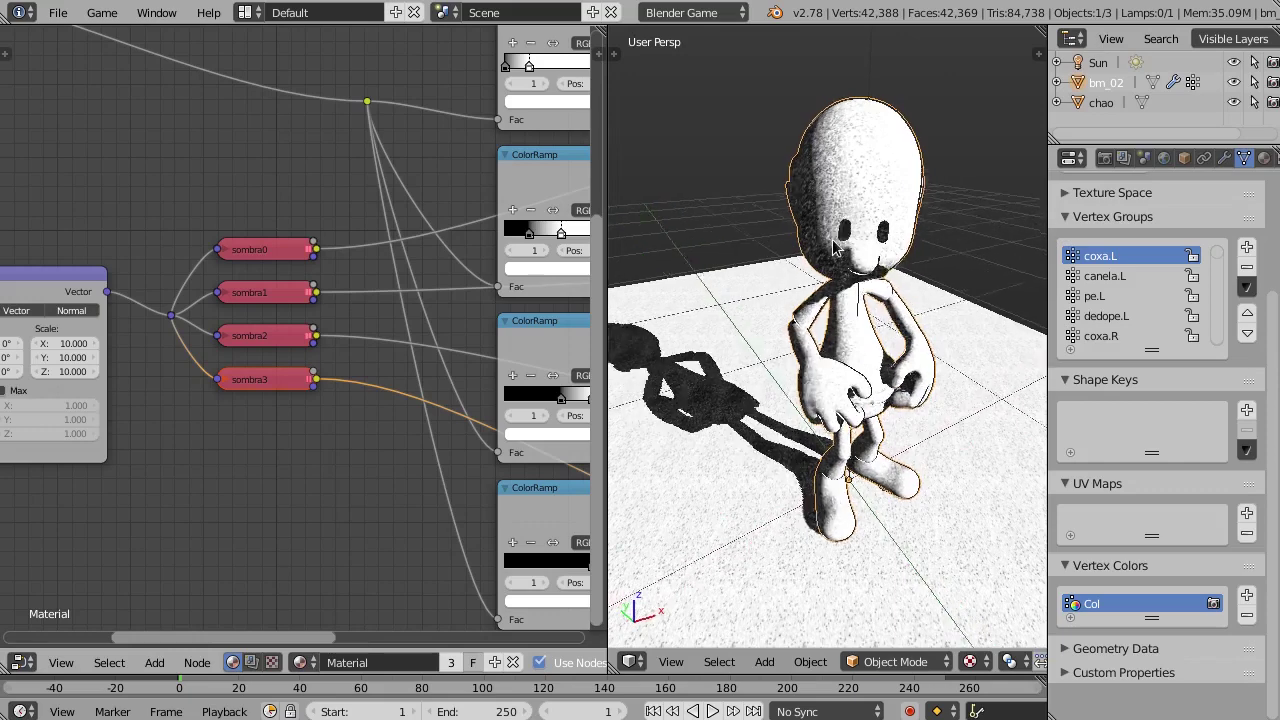
right_click(738, 390)
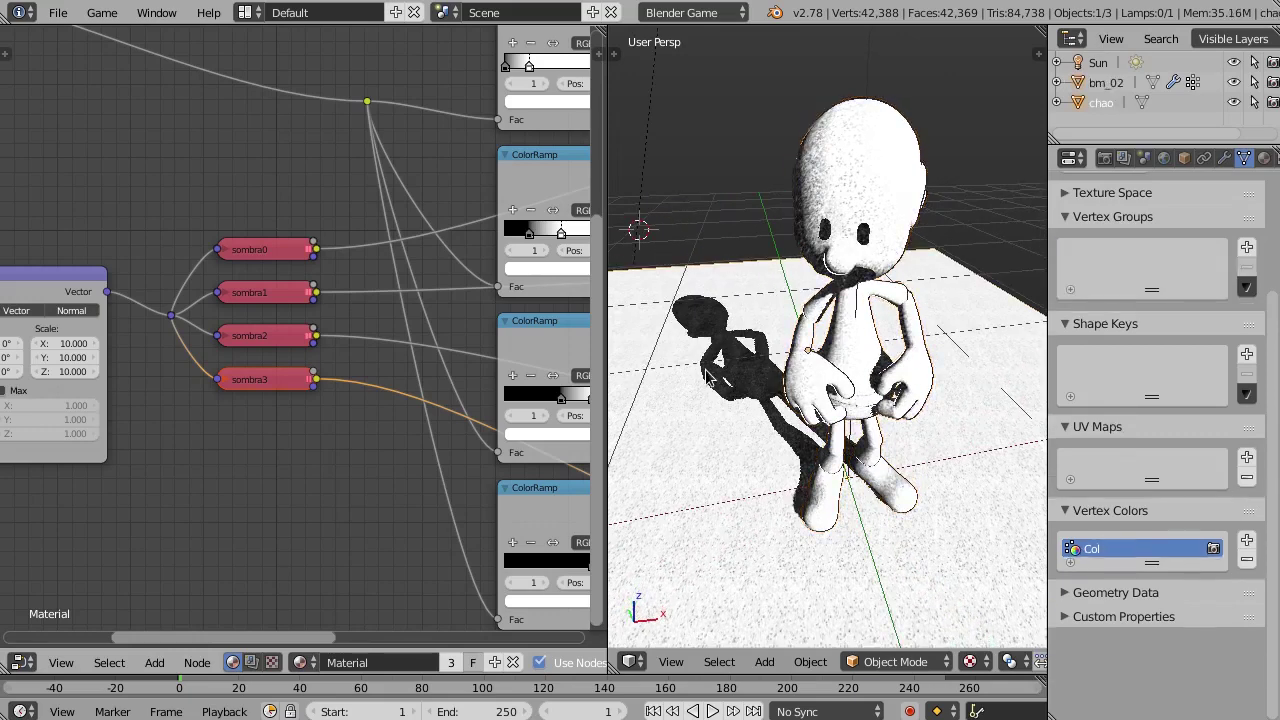
middle_drag(695, 398, 712, 390)
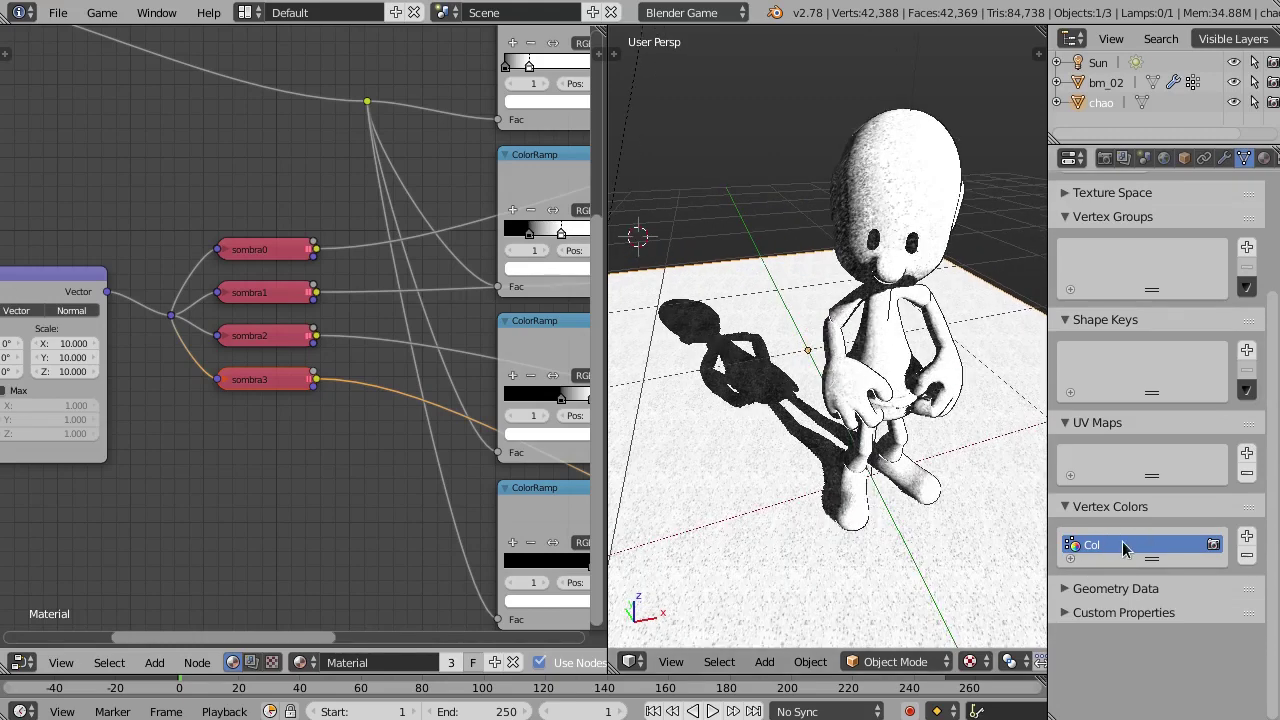
Add a second floor vertex colour layer and rename Col.001 to limite.
click(1247, 536)
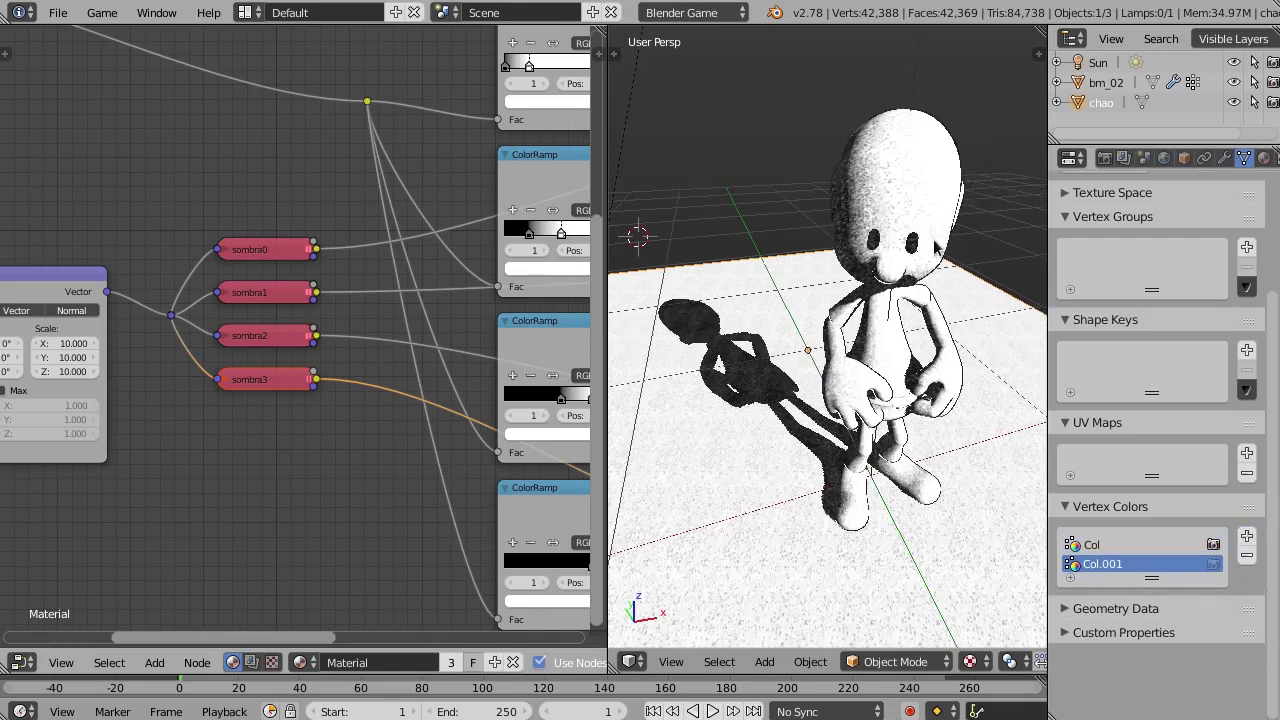
middle_drag(936, 246, 817, 154)
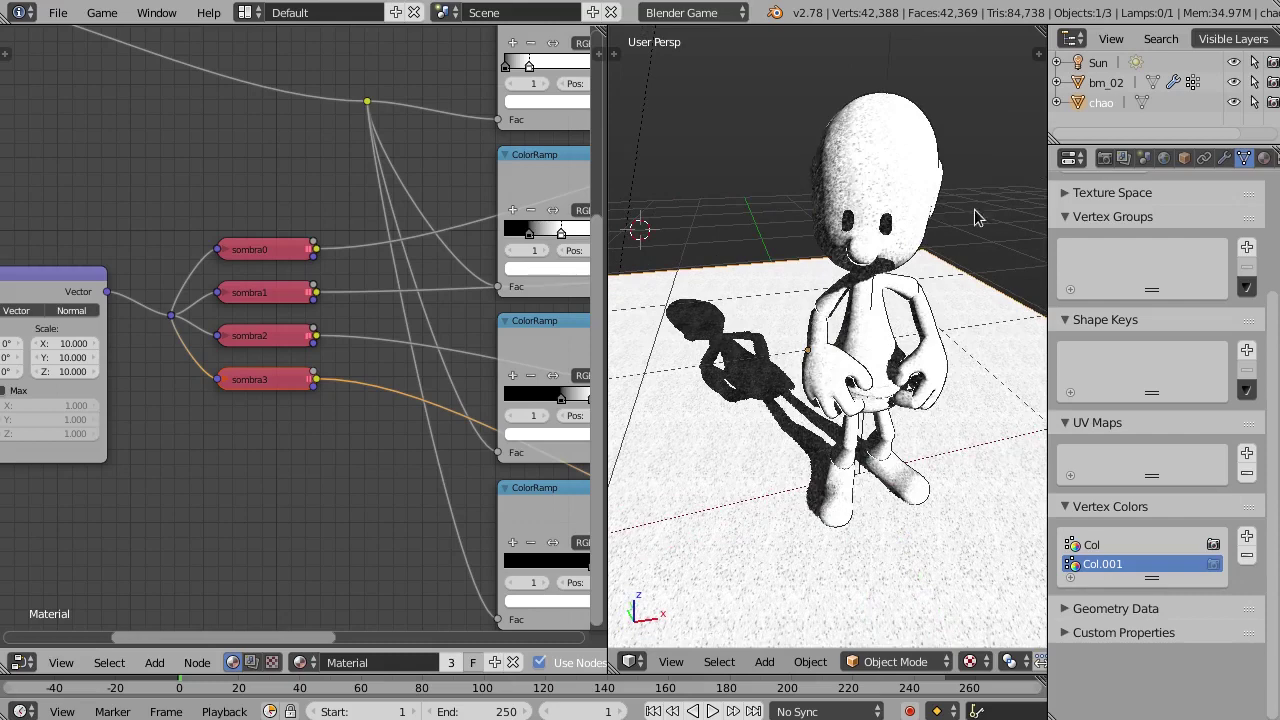
middle_drag(752, 412, 757, 418)
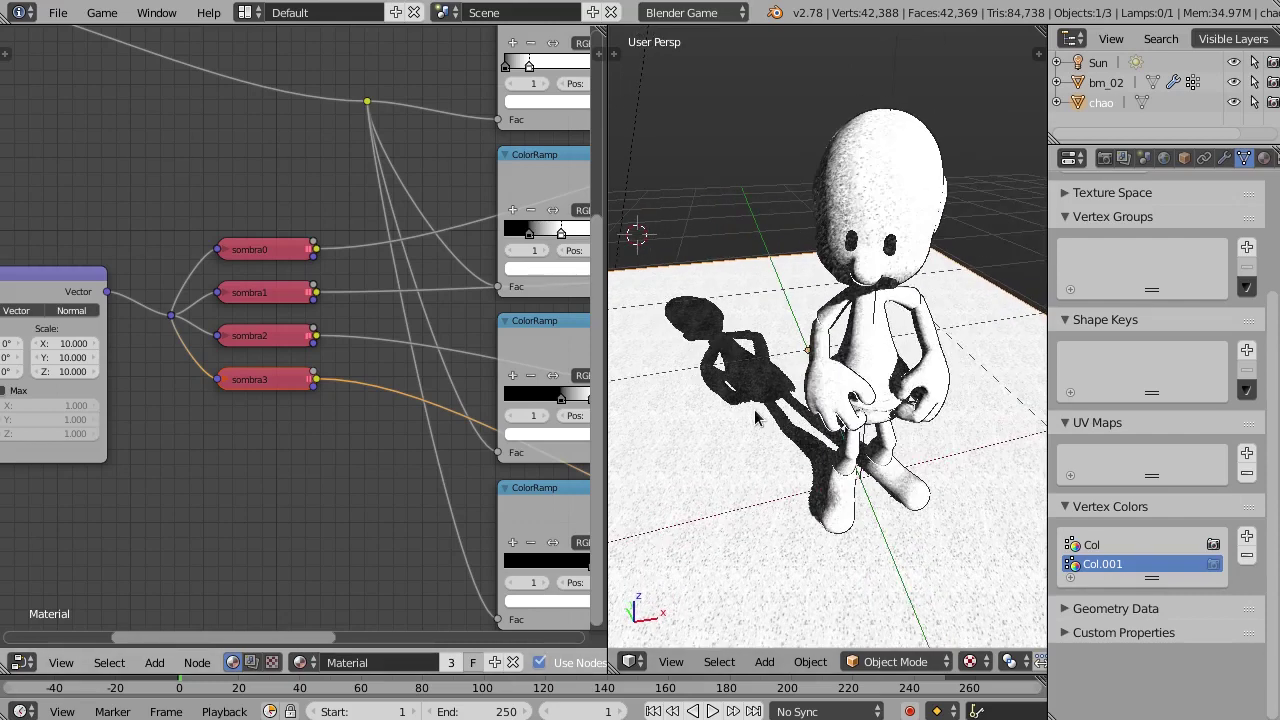
double_click(1117, 565)
text(limite)
click(878, 661)
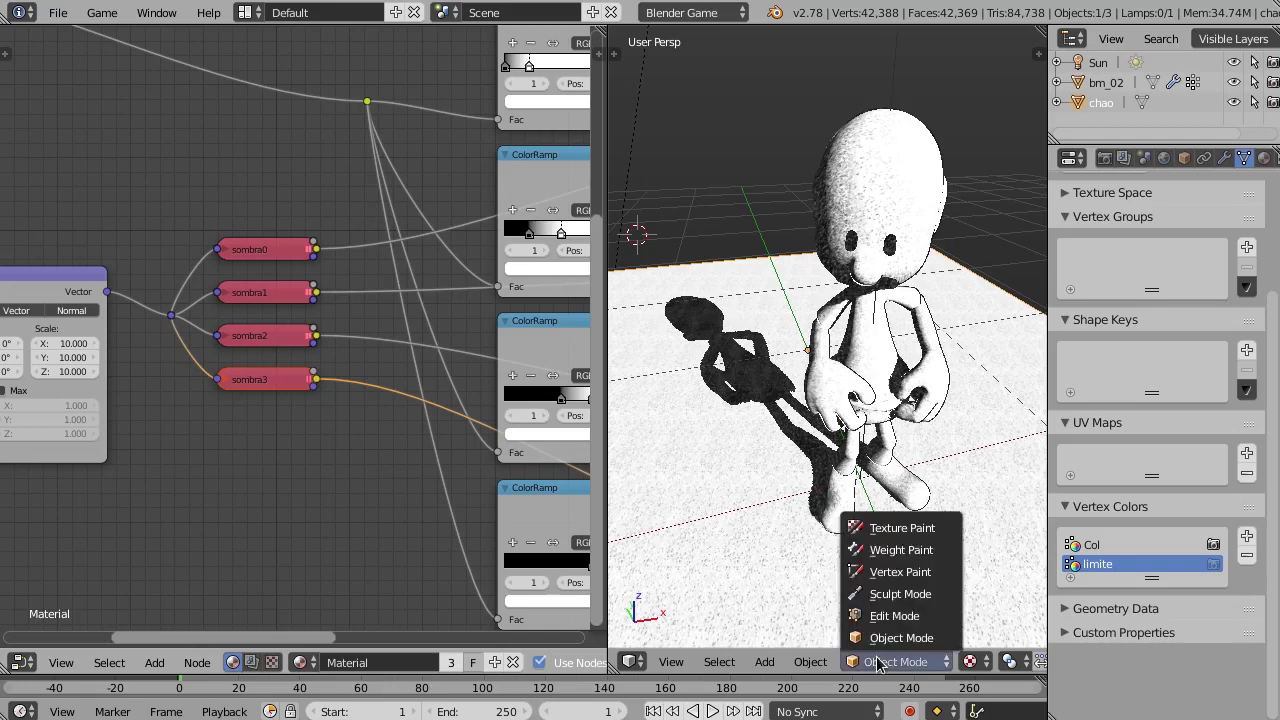
Put the floor in Vertex Paint mode and fill its limite layer with Set Vertex Colors.
click(938, 581)
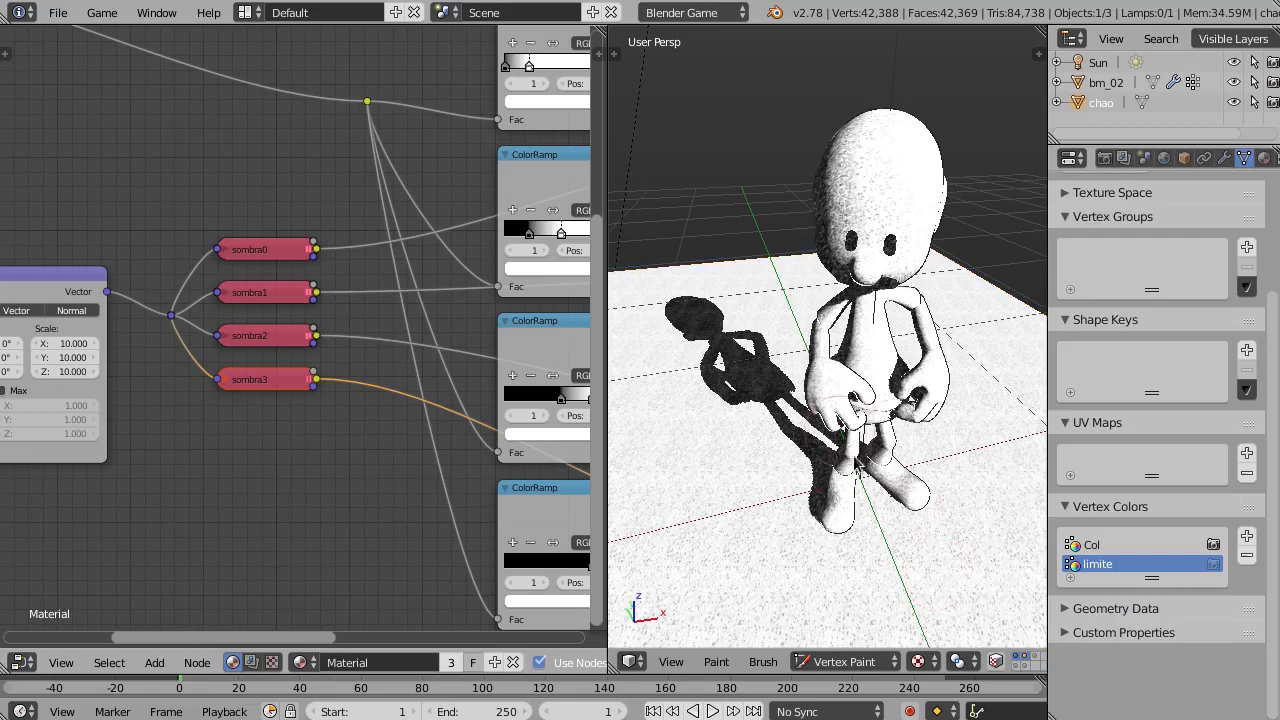
key(t)
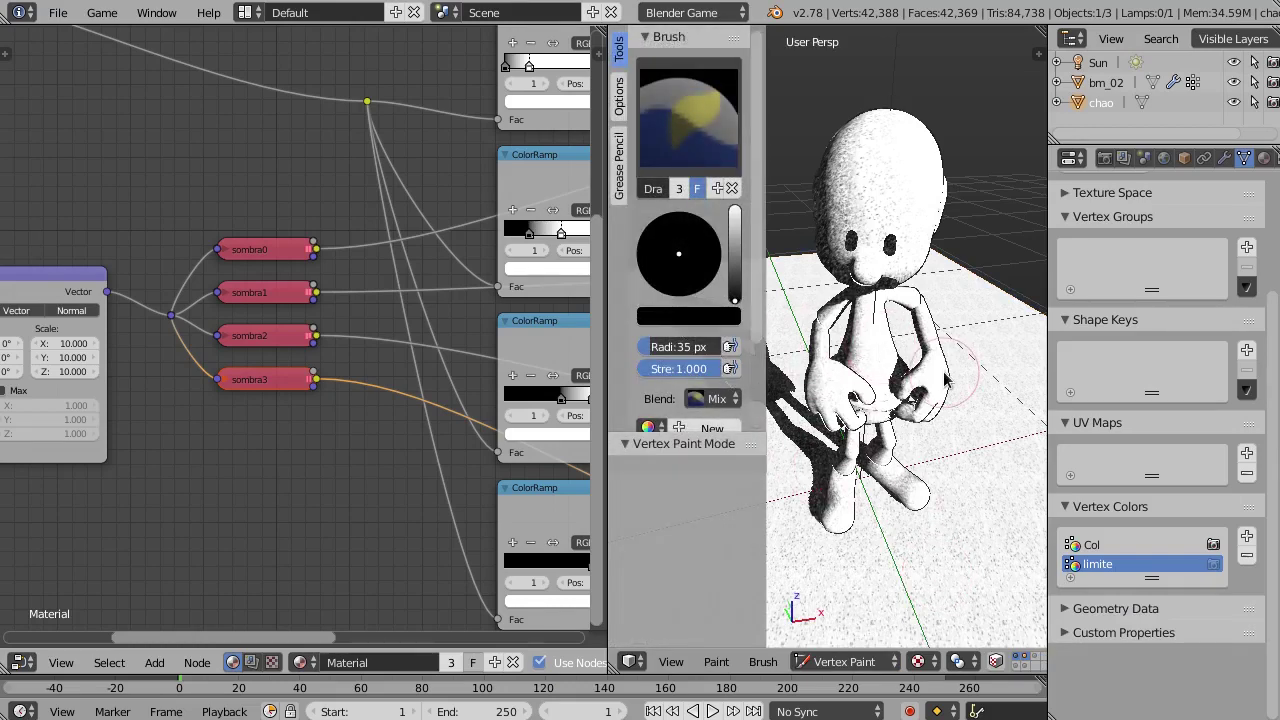
key(shift+k)
key(t)
middle_drag(918, 452, 935, 440)
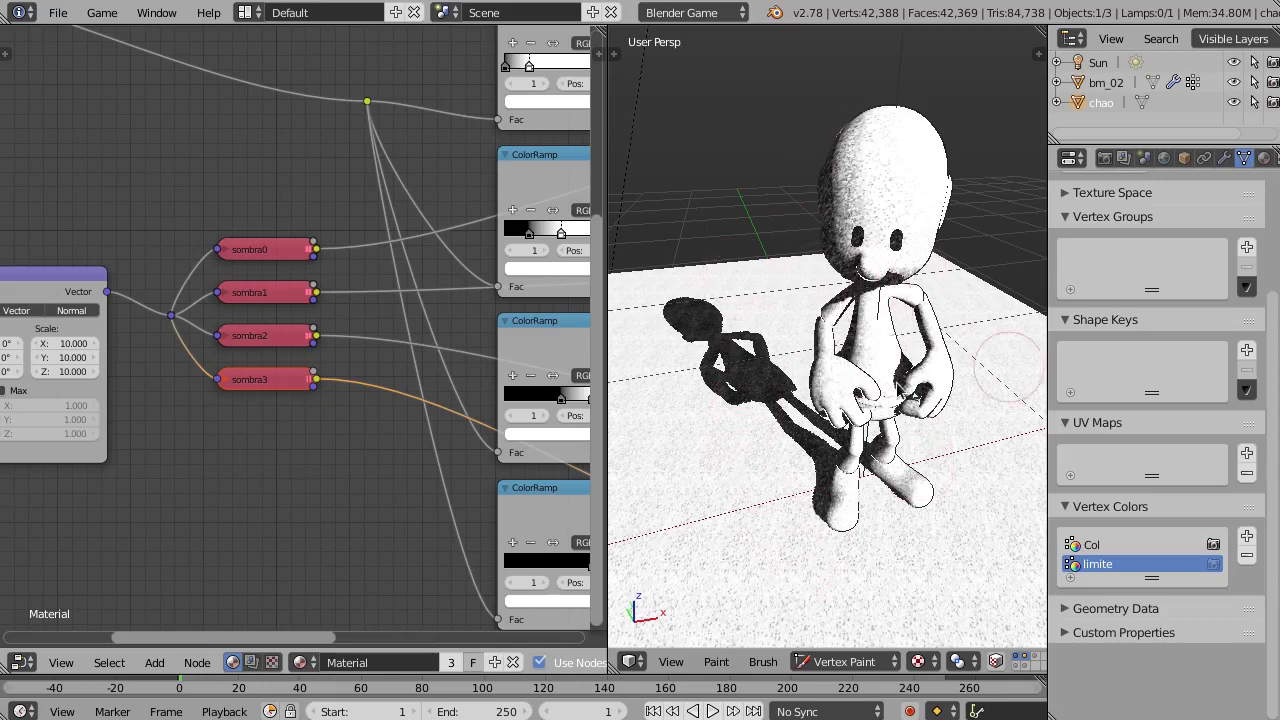
Return to Object Mode and add a Col.001 vertex colour layer to bm_02, renamed limite.
key(v)
right_click(880, 165)
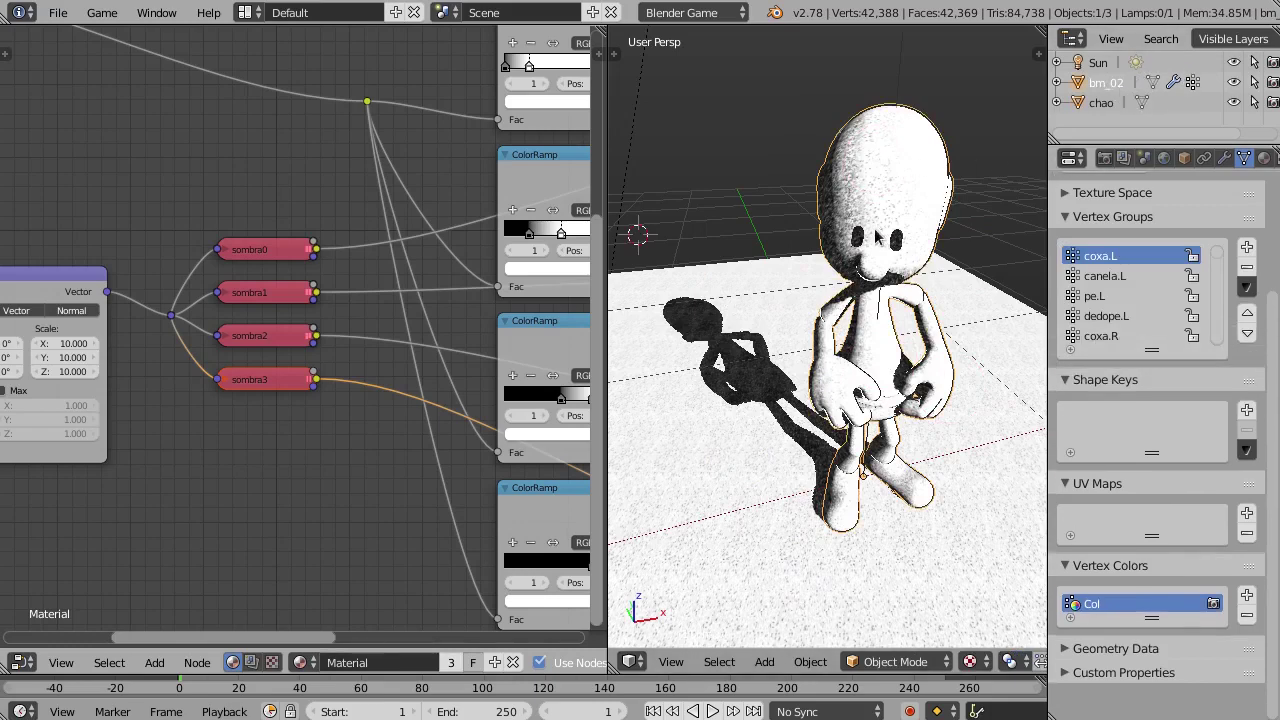
click(1247, 595)
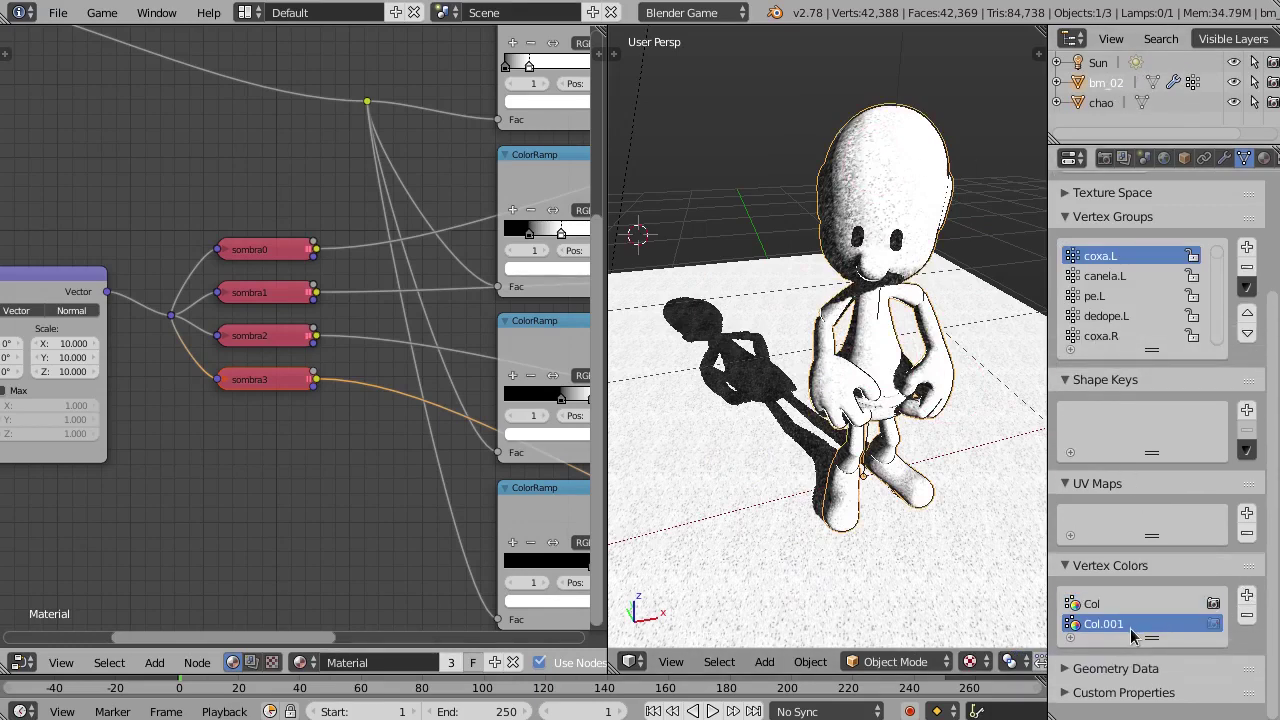
double_click(1129, 624)
key(BackSpace)
text(limite)
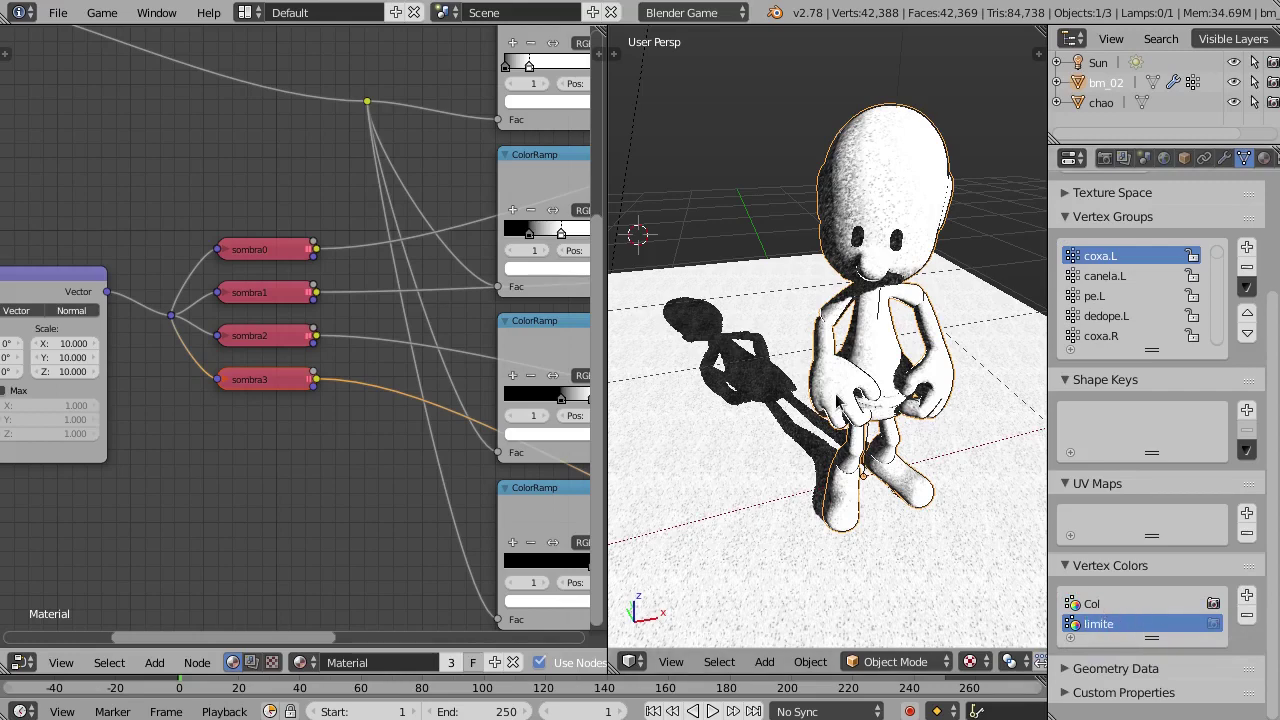
middle_drag(800, 420, 830, 420)
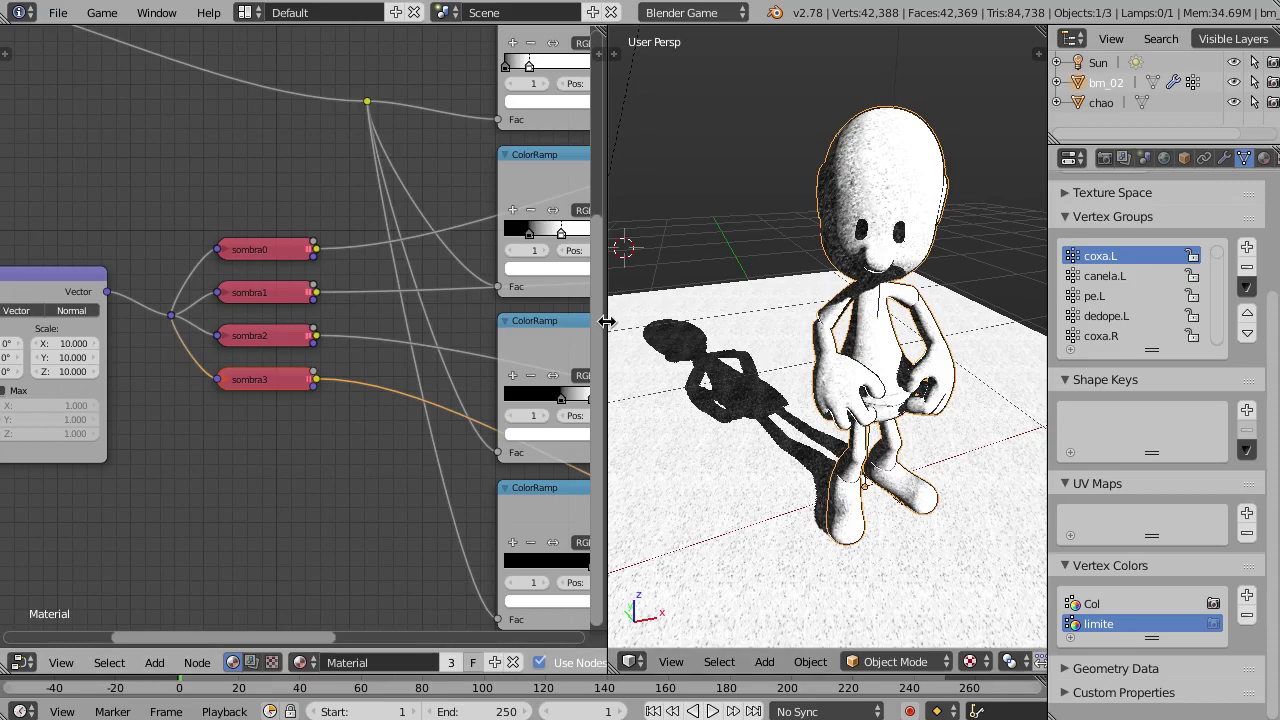
Widen the Node Editor and add a new MixRGB node to the material tree.
drag(607, 326, 833, 326)
mouse_move(907, 335)
middle_down()
mouse_move(888, 330)
mouse_move(900, 335)
middle_up()
scroll(368, 300, down, 2)
middle_drag(368, 300, 471, 286)
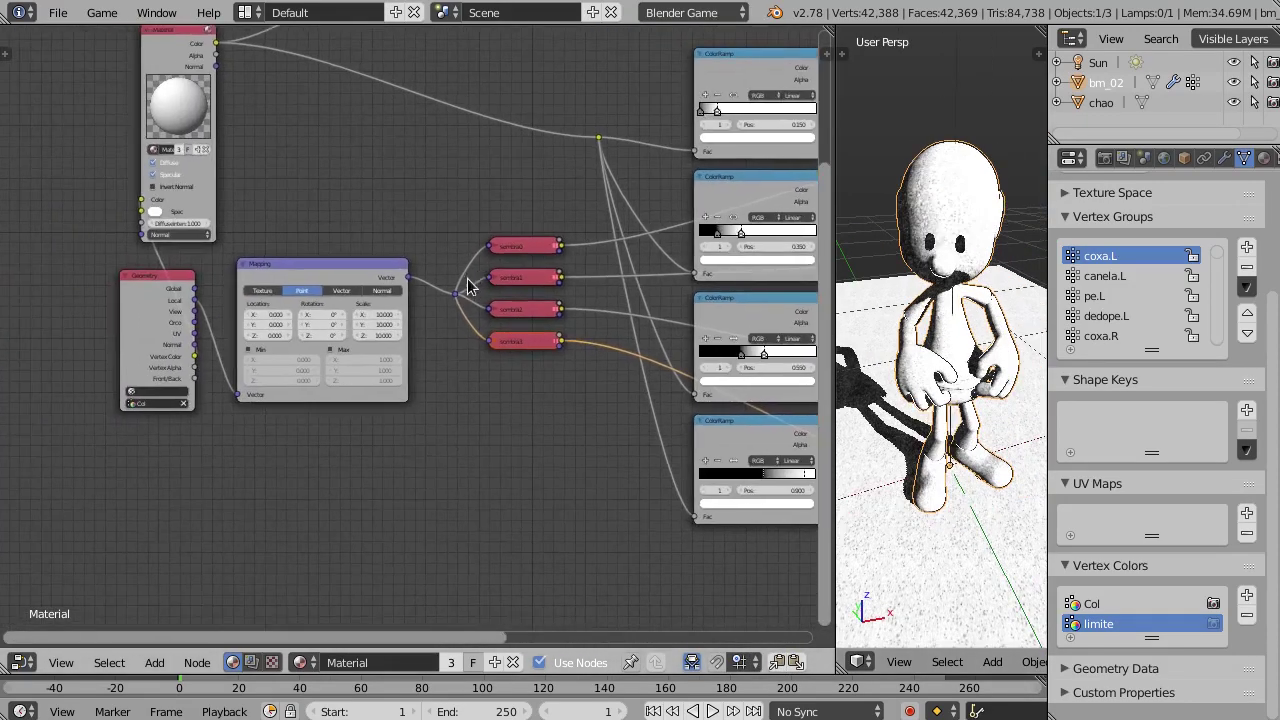
scroll(580, 266, down, 3)
scroll(200, 363, up, 1)
scroll(504, 324, down, 1)
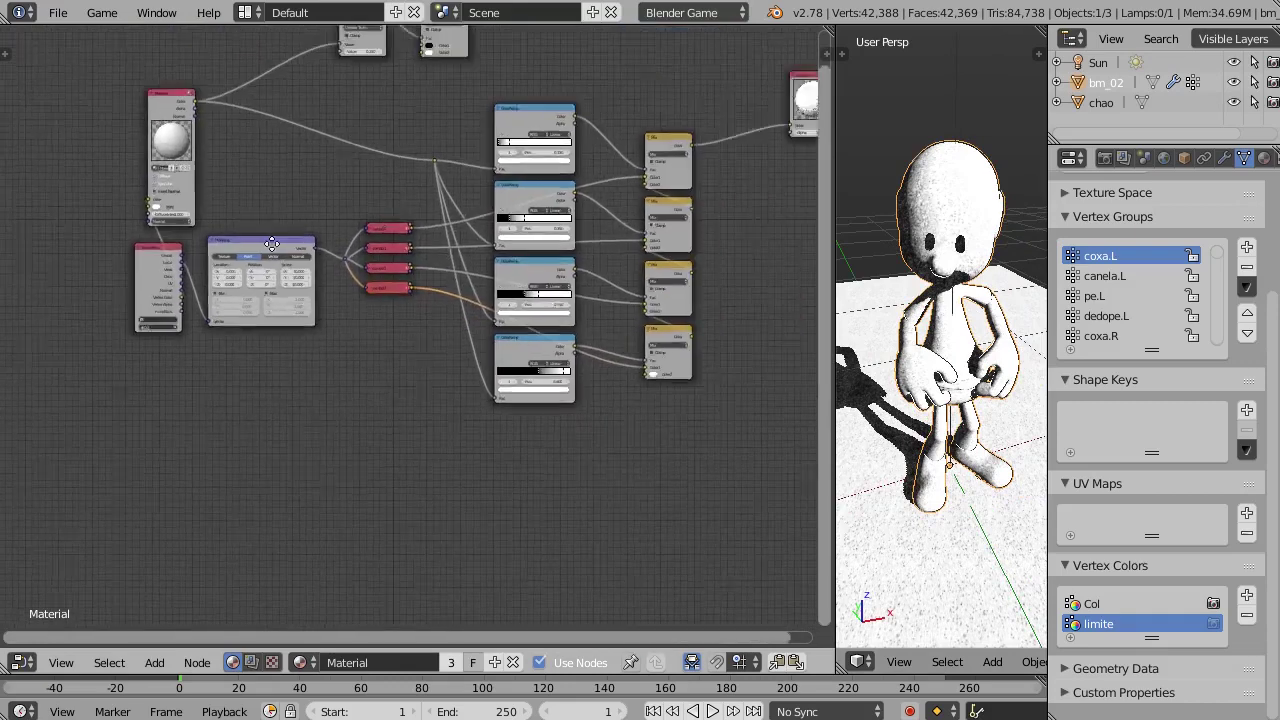
scroll(513, 217, right, 5)
scroll(515, 273, up, 1)
scroll(583, 274, up, 2)
key(shift+a)
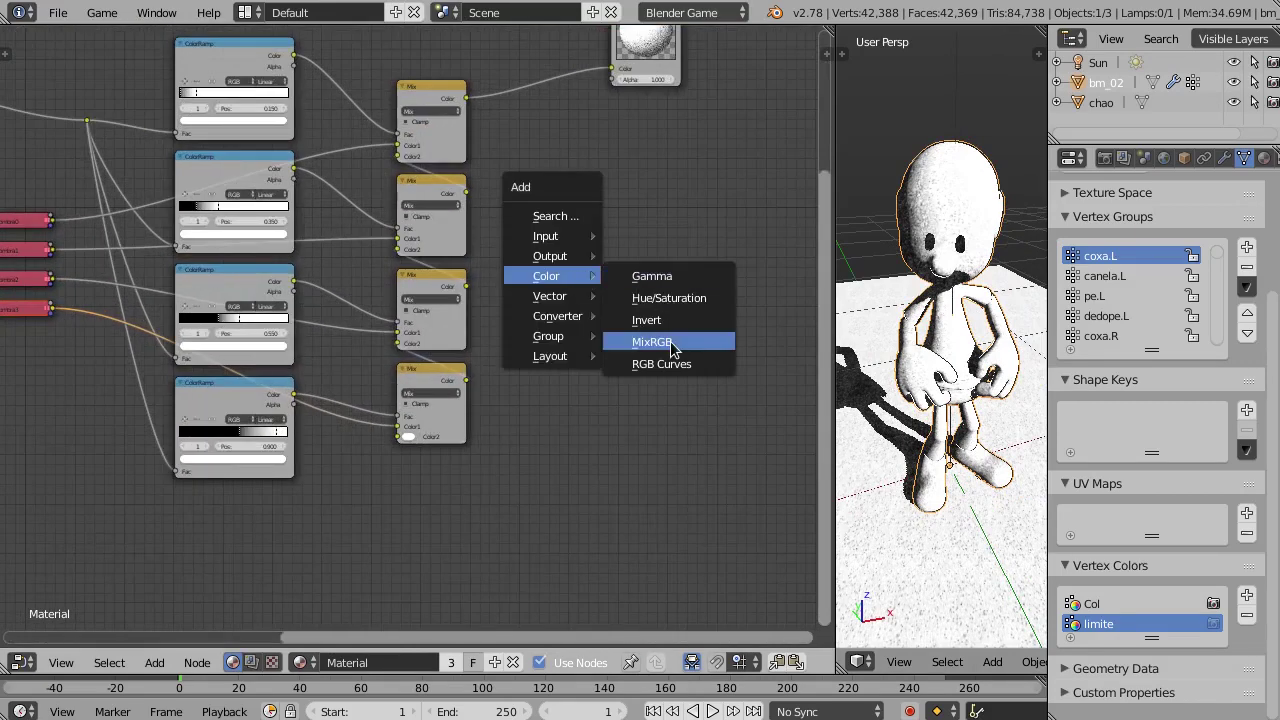
click(645, 342)
click(543, 350)
Position the new Mix node and set its Color2 to white.
scroll(540, 350, up, 1)
scroll(500, 354, up, 1)
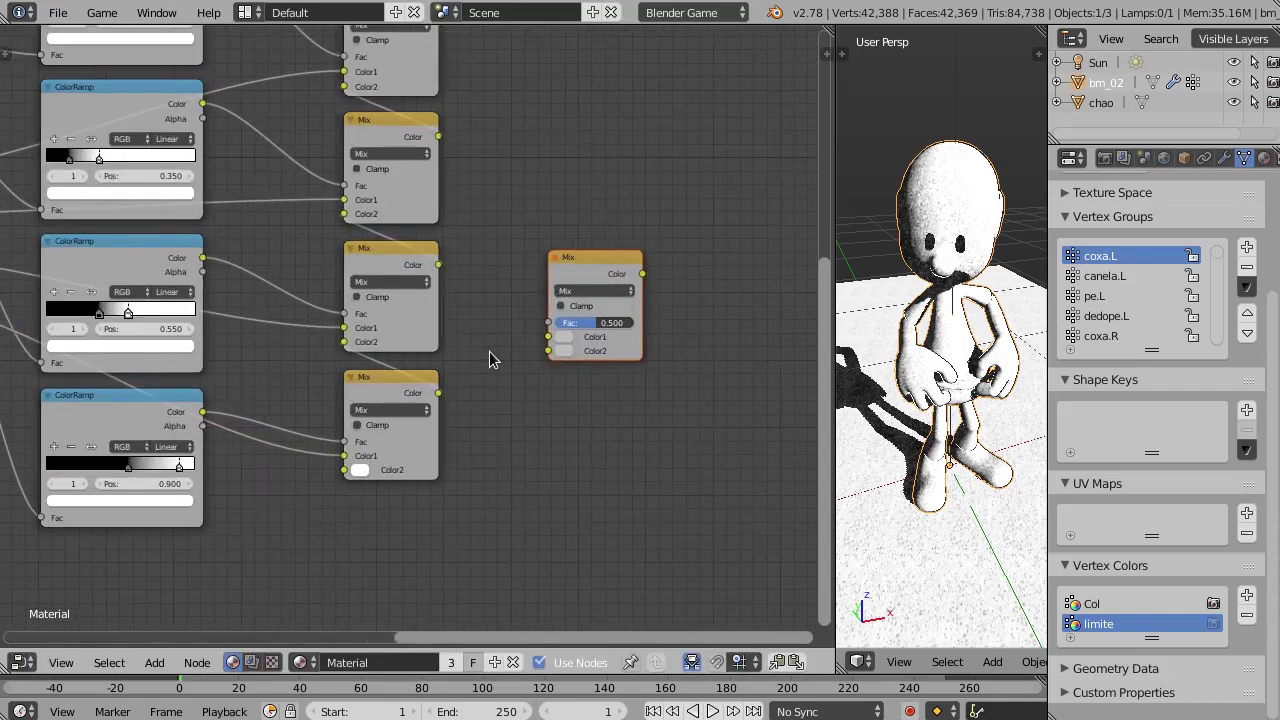
middle_drag(451, 279, 343, 272)
drag(500, 243, 513, 291)
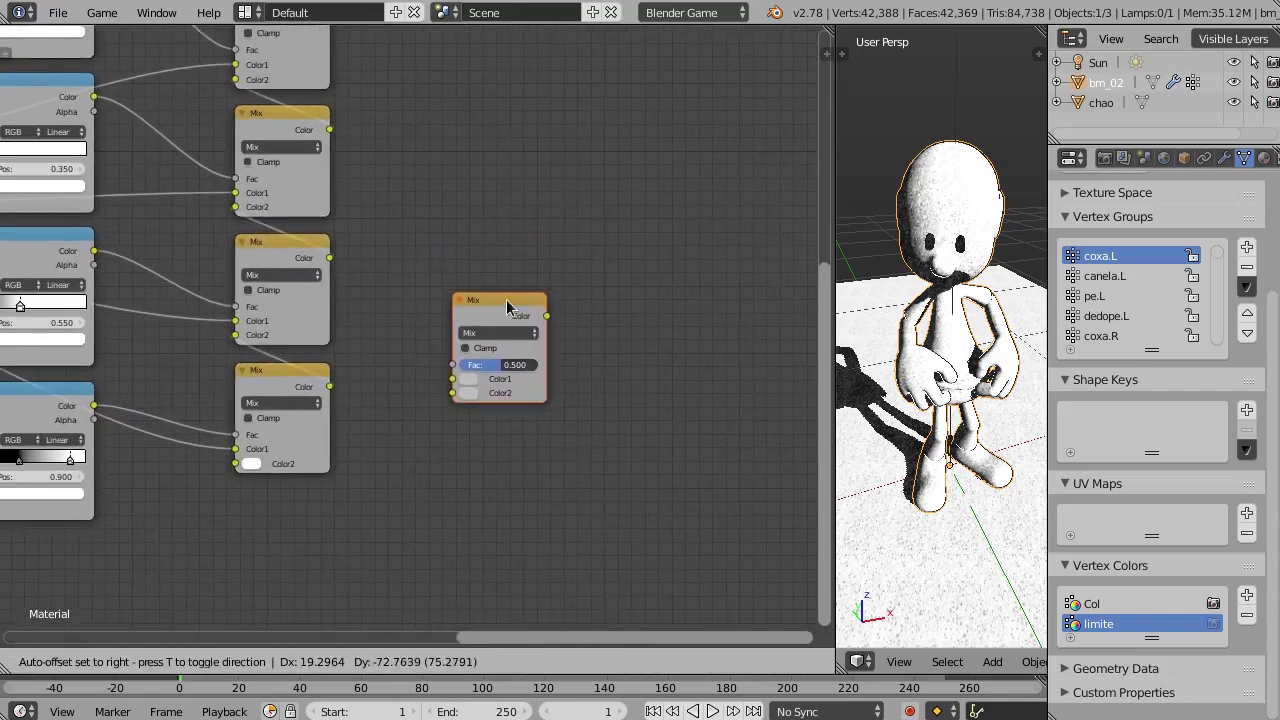
click(466, 396)
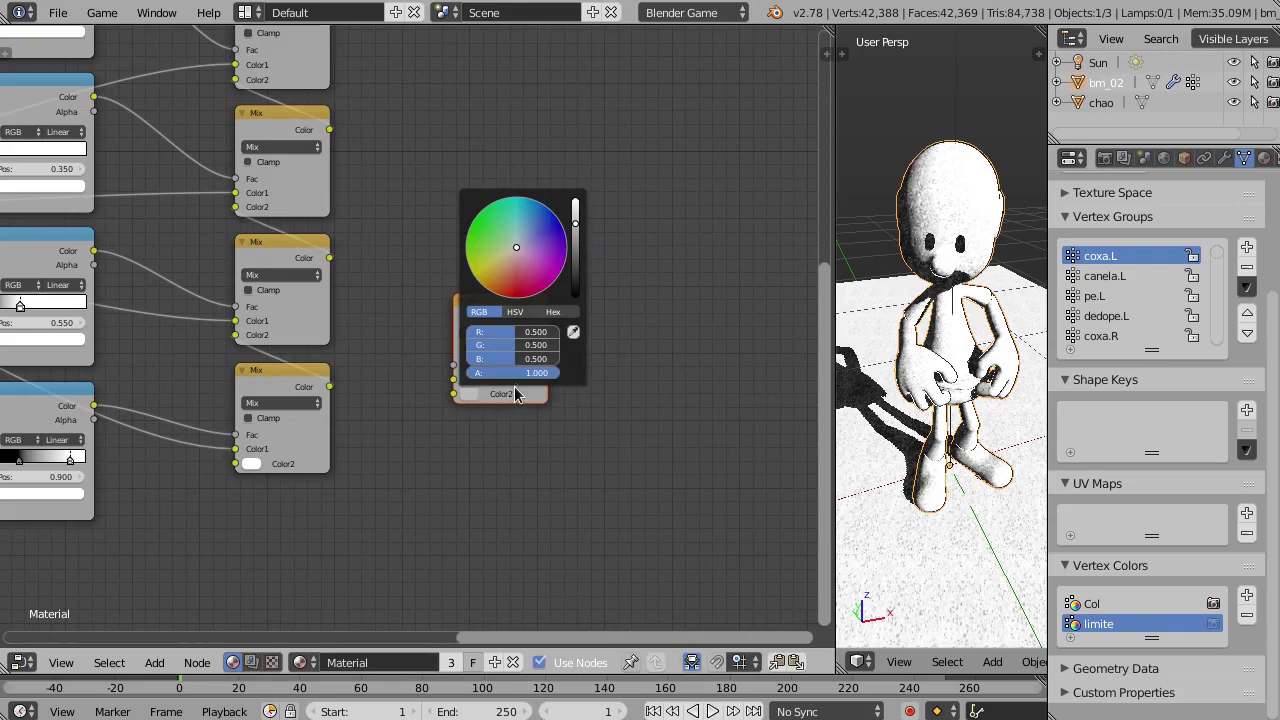
drag(573, 233, 575, 200)
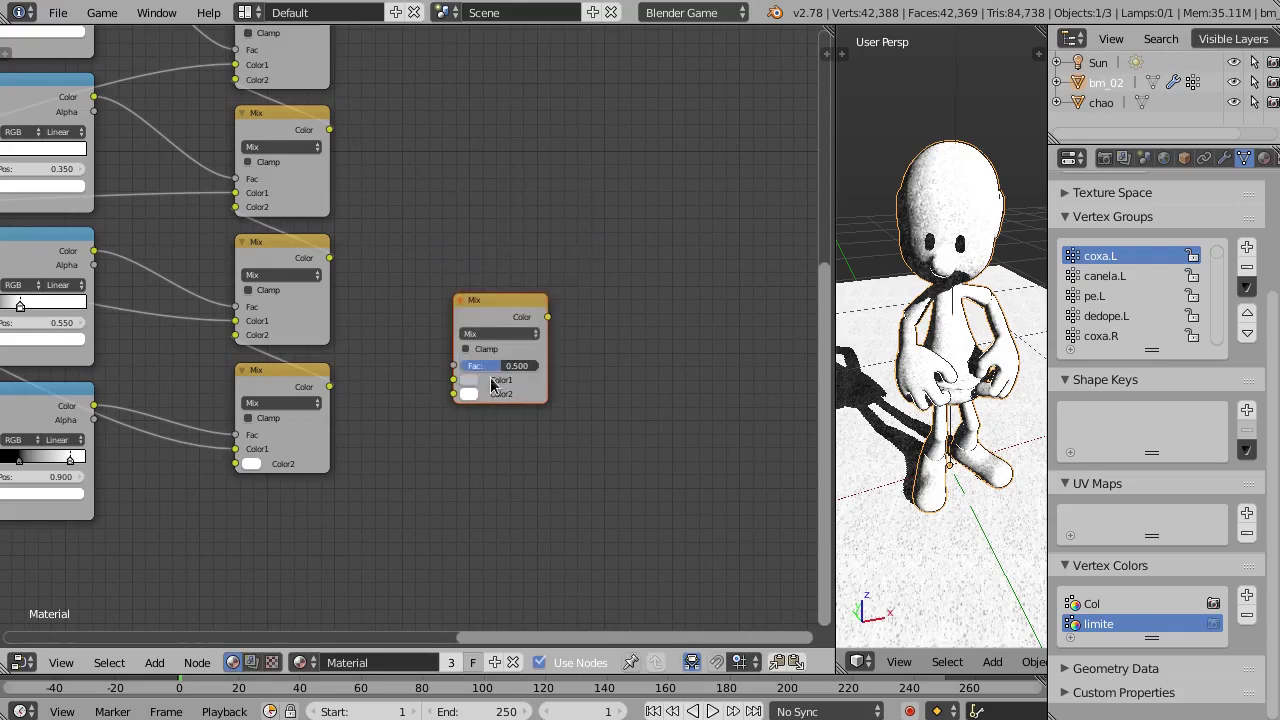
scroll(455, 383, up, 1)
scroll(458, 390, down, 1)
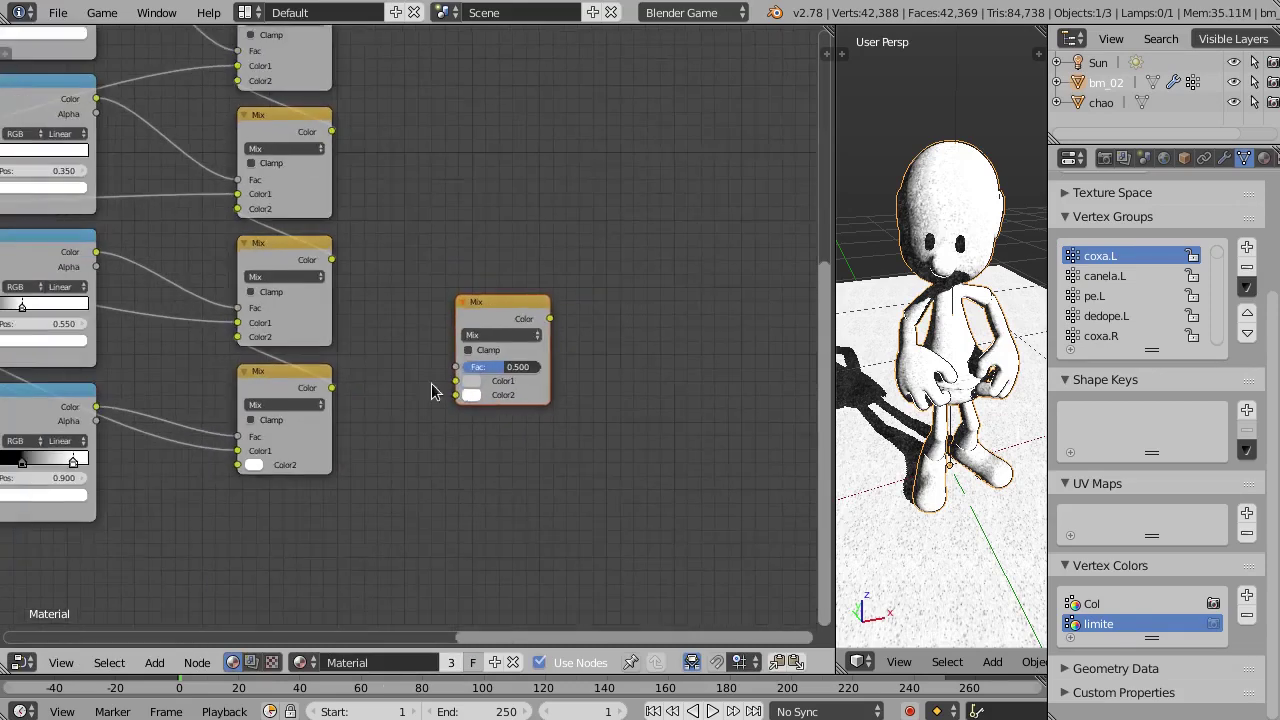
Link the sombra and ColorRamp shading outputs into the new Mix node's Fac and Color1.
middle_drag(434, 391, 586, 337)
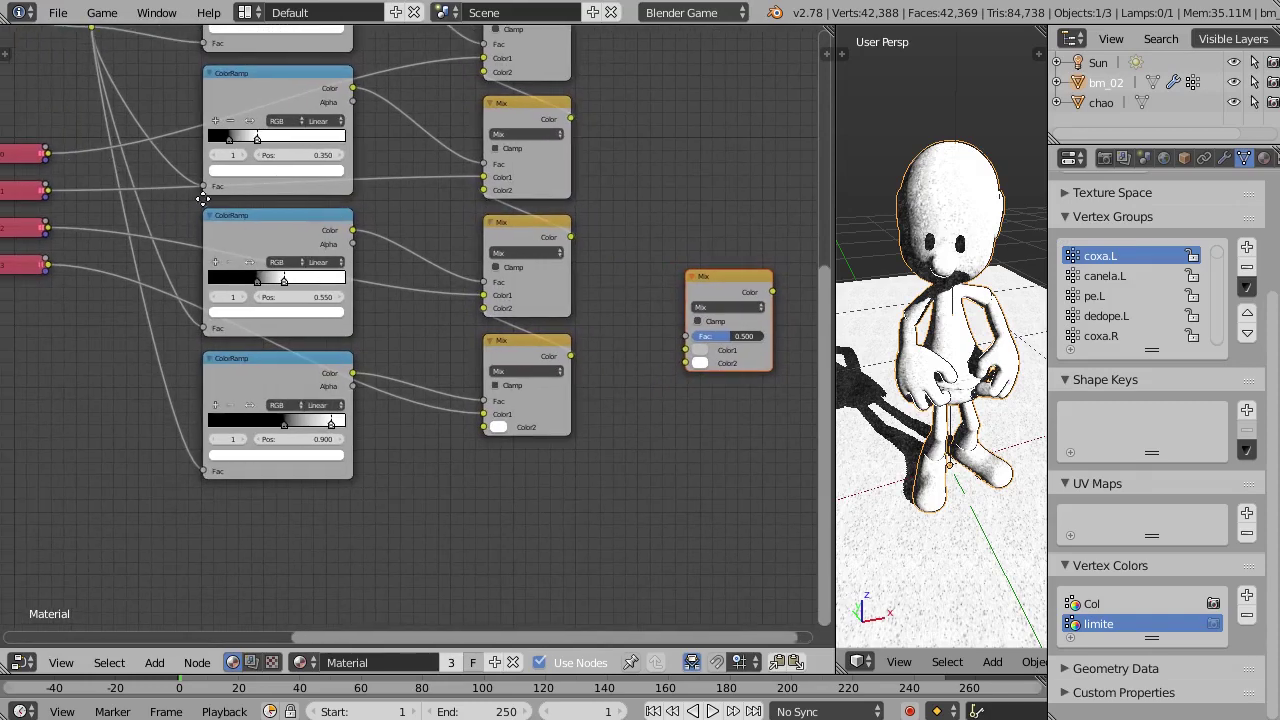
mouse_move(72, 170)
middle_down()
mouse_move(166, 180)
mouse_move(142, 185)
middle_up()
ctrl+scroll(170, 186, down, 2)
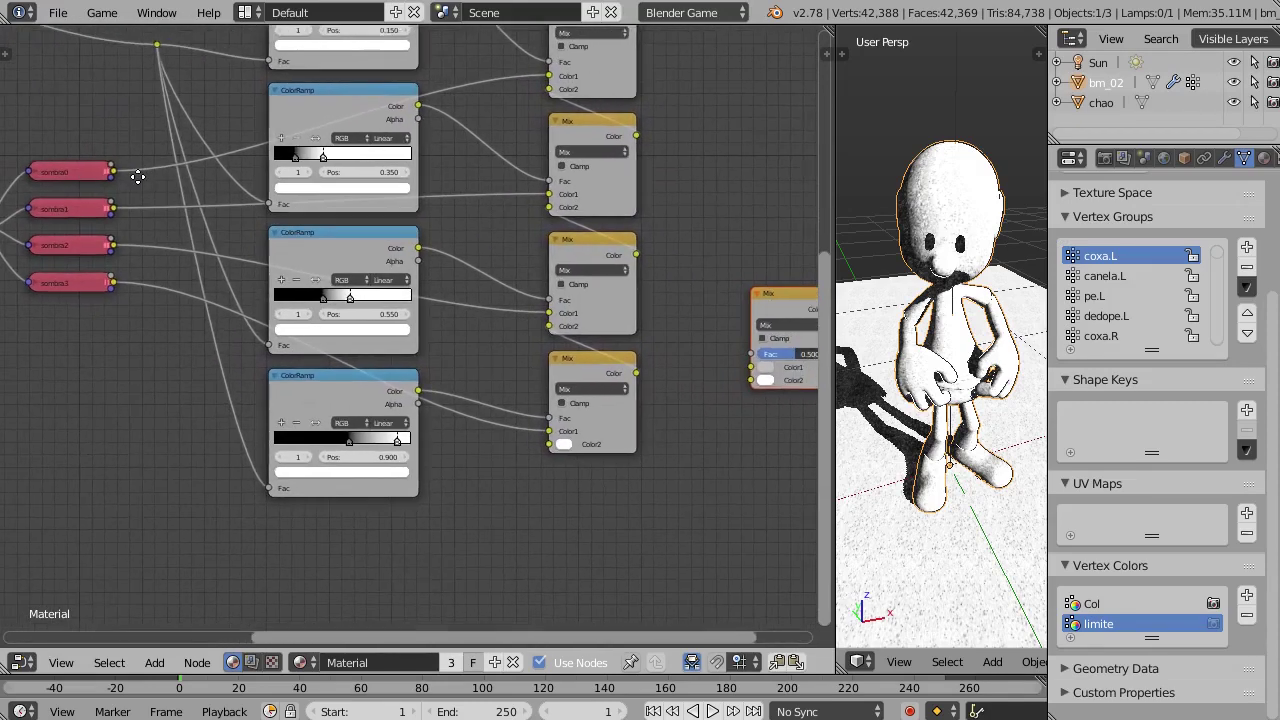
mouse_move(102, 170)
mouse_down()
mouse_move(738, 368)
mouse_move(740, 352)
mouse_up()
scroll(660, 246, down, 1)
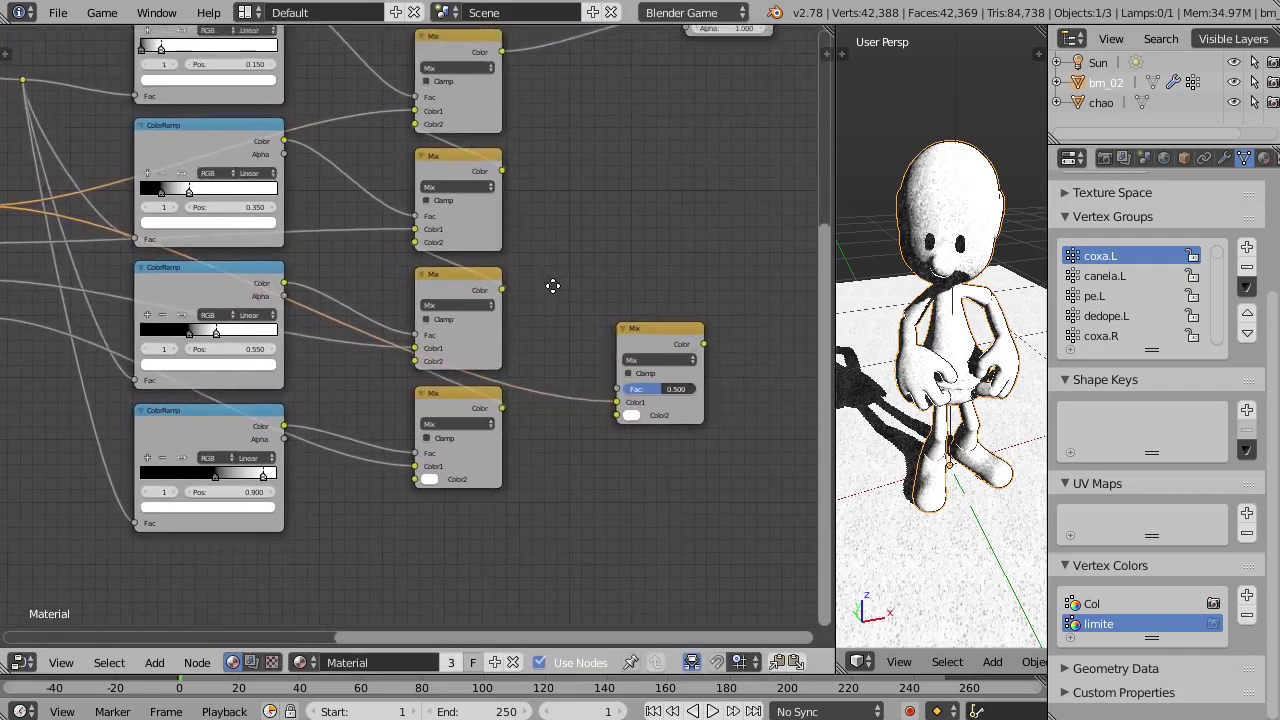
middle_drag(551, 283, 543, 219)
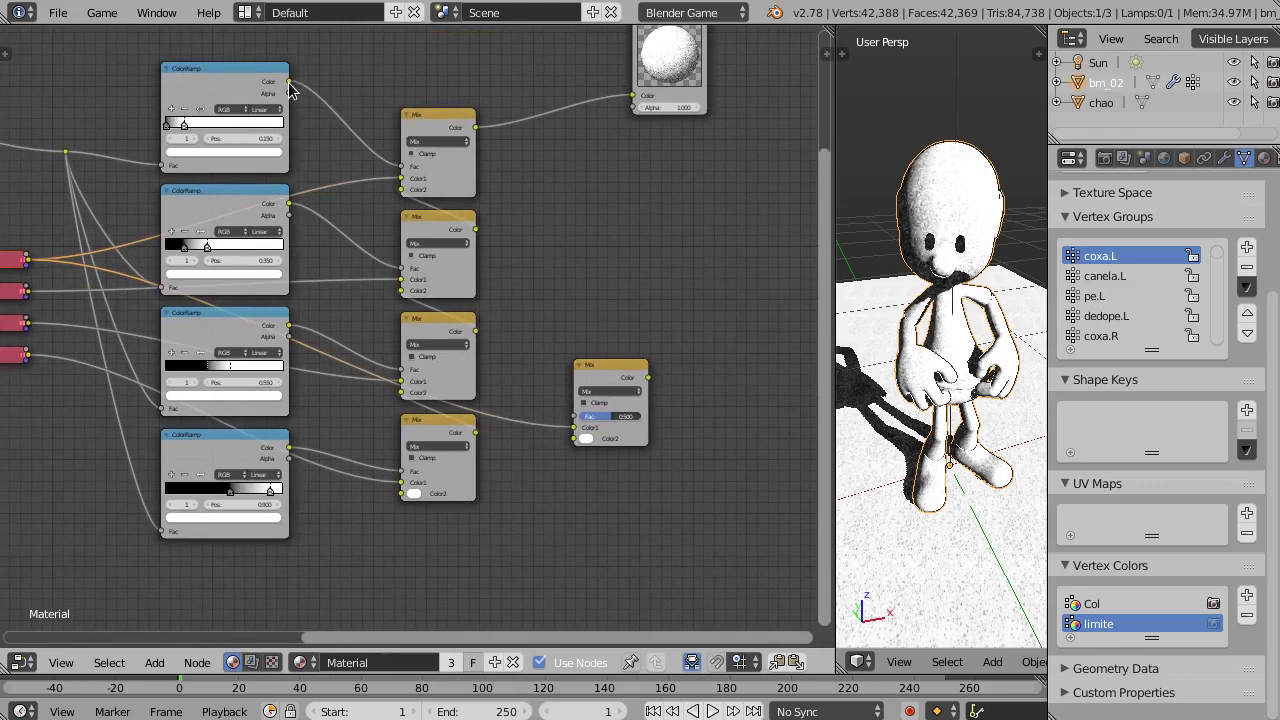
drag(290, 88, 571, 413)
middle_drag(571, 266, 457, 277)
Reposition the new Mix node and move the Output node further right.
scroll(457, 277, up, 1)
scroll(503, 400, up, 1)
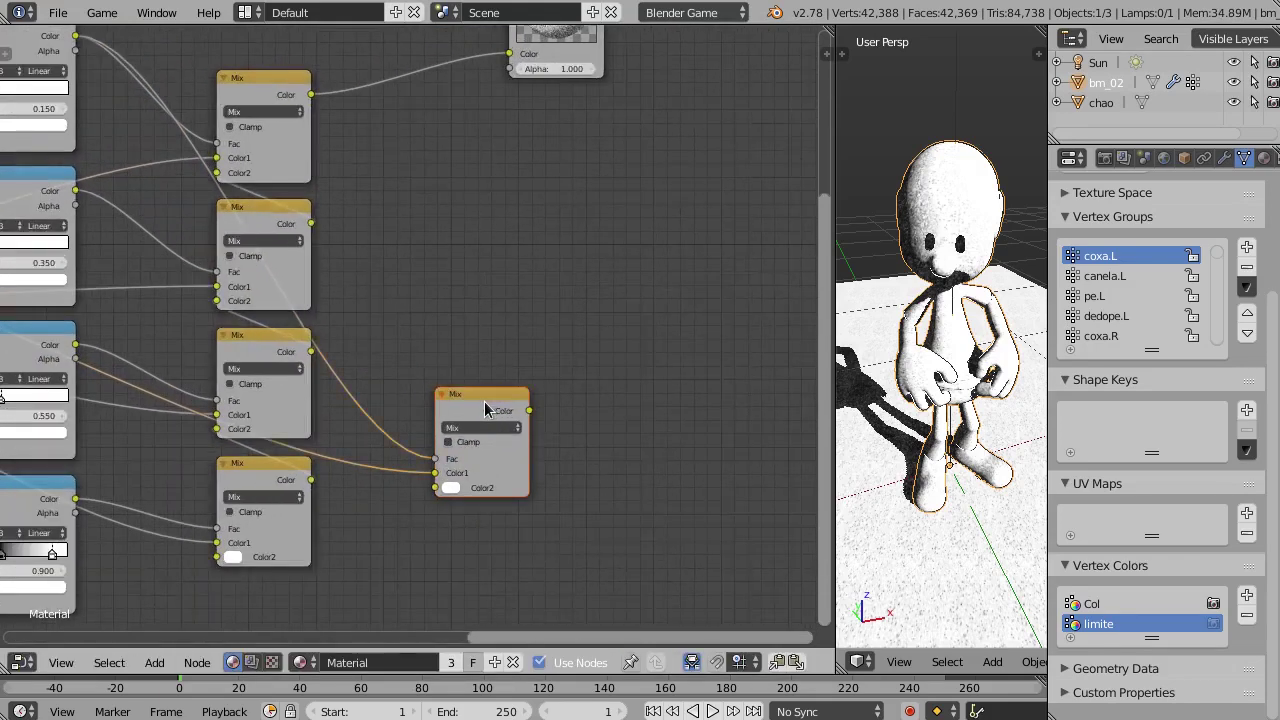
drag(485, 408, 606, 88)
scroll(523, 270, down, 1)
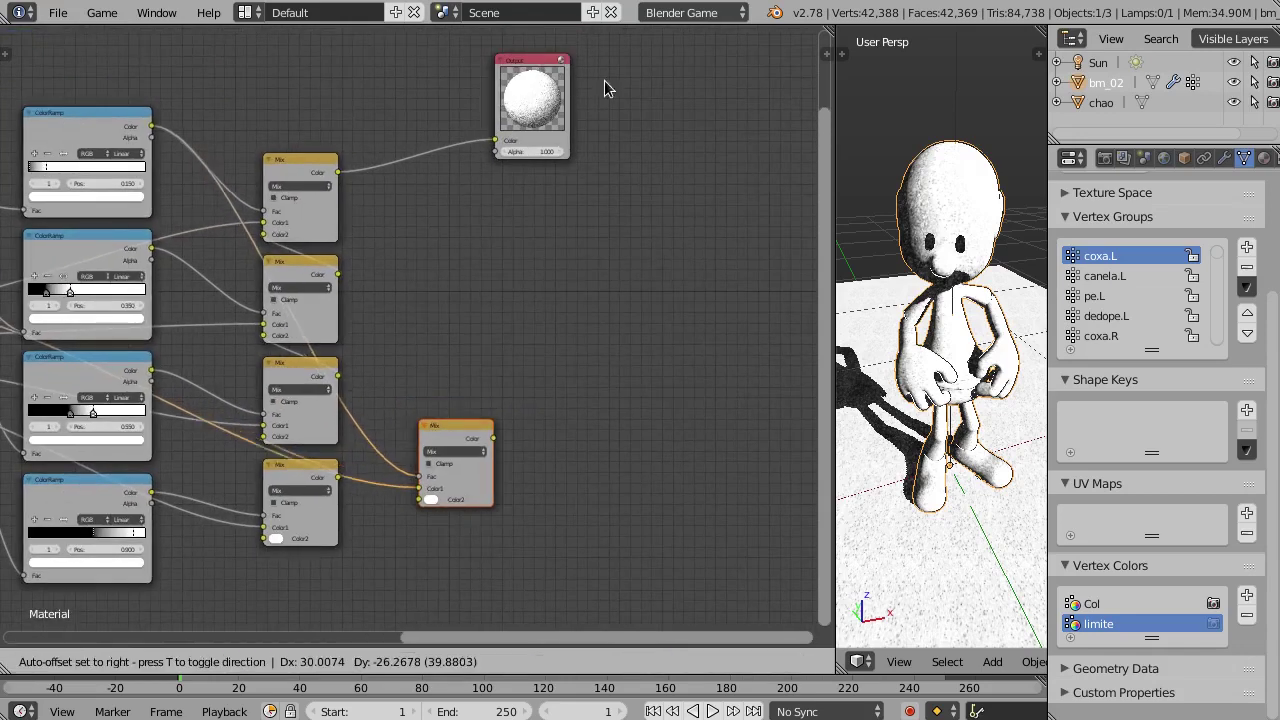
mouse_move(606, 88)
mouse_down()
mouse_move(540, 80)
mouse_move(679, 82)
mouse_up()
key(shift+a)
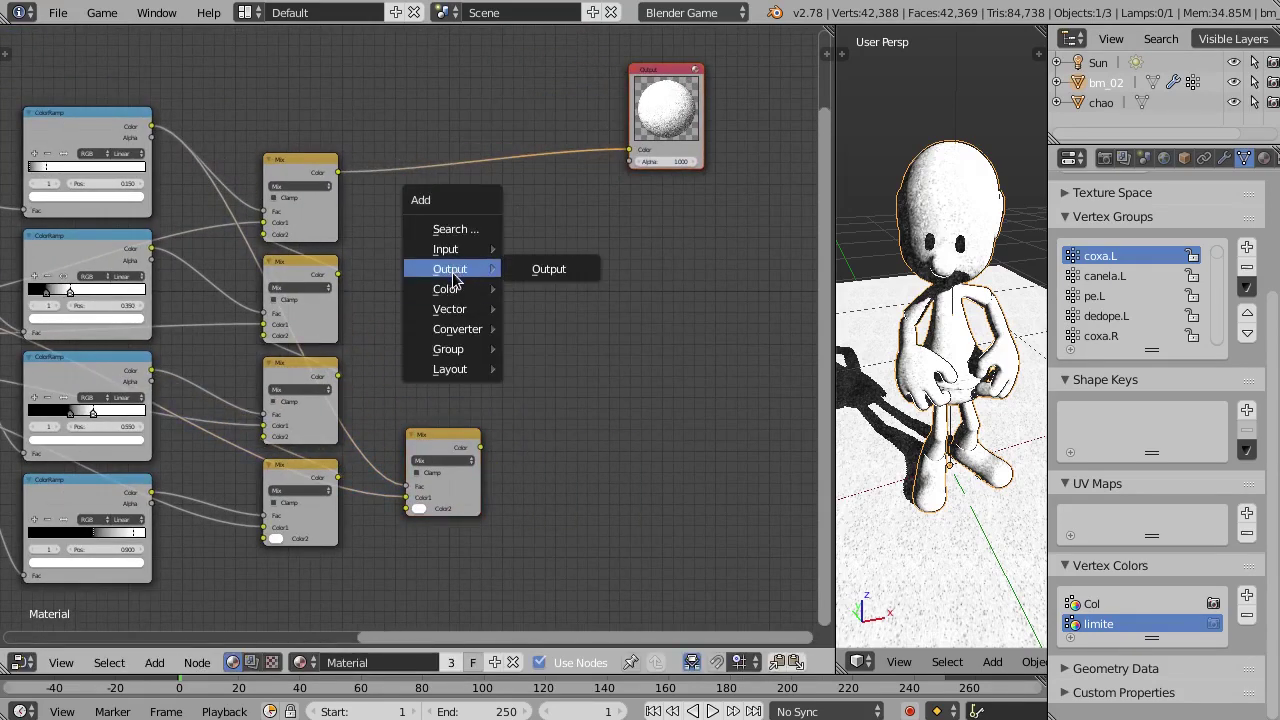
Add a centre MixRGB node with the lower Mix result in Color1 and the top Mix result in Color2.
click(606, 355)
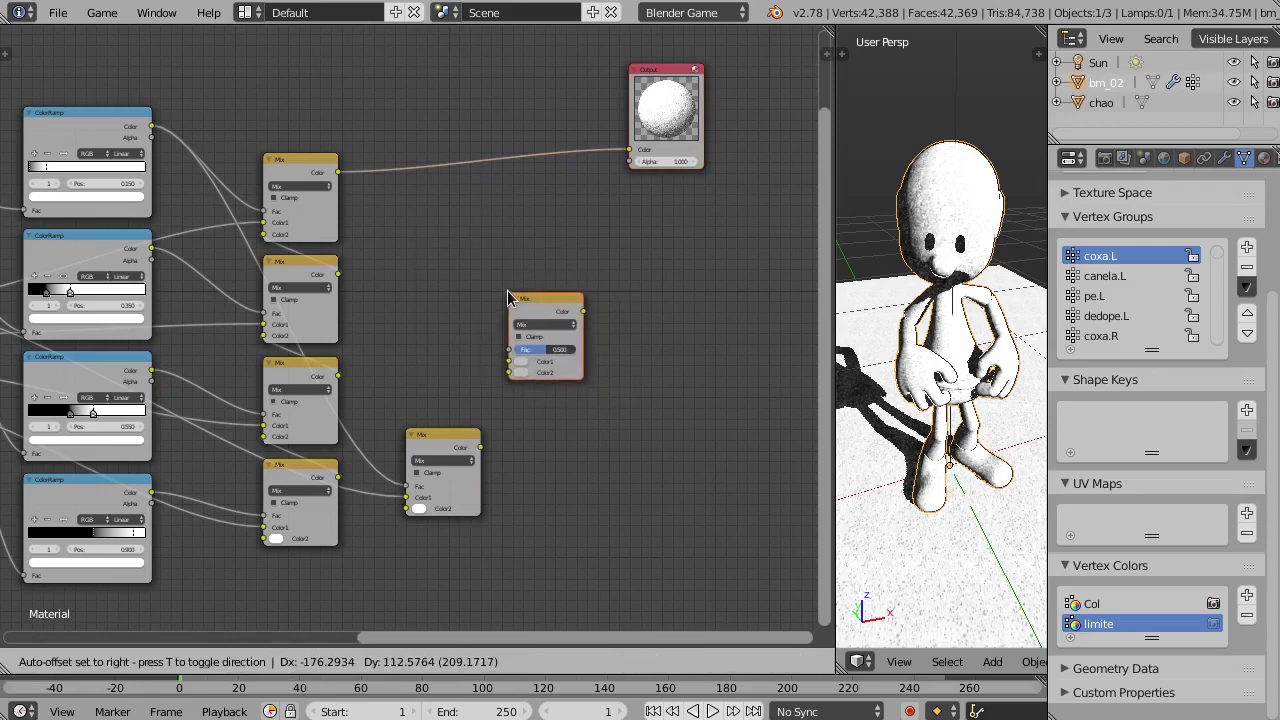
click(479, 326)
middle_drag(479, 326, 441, 306)
scroll(441, 306, up, 1)
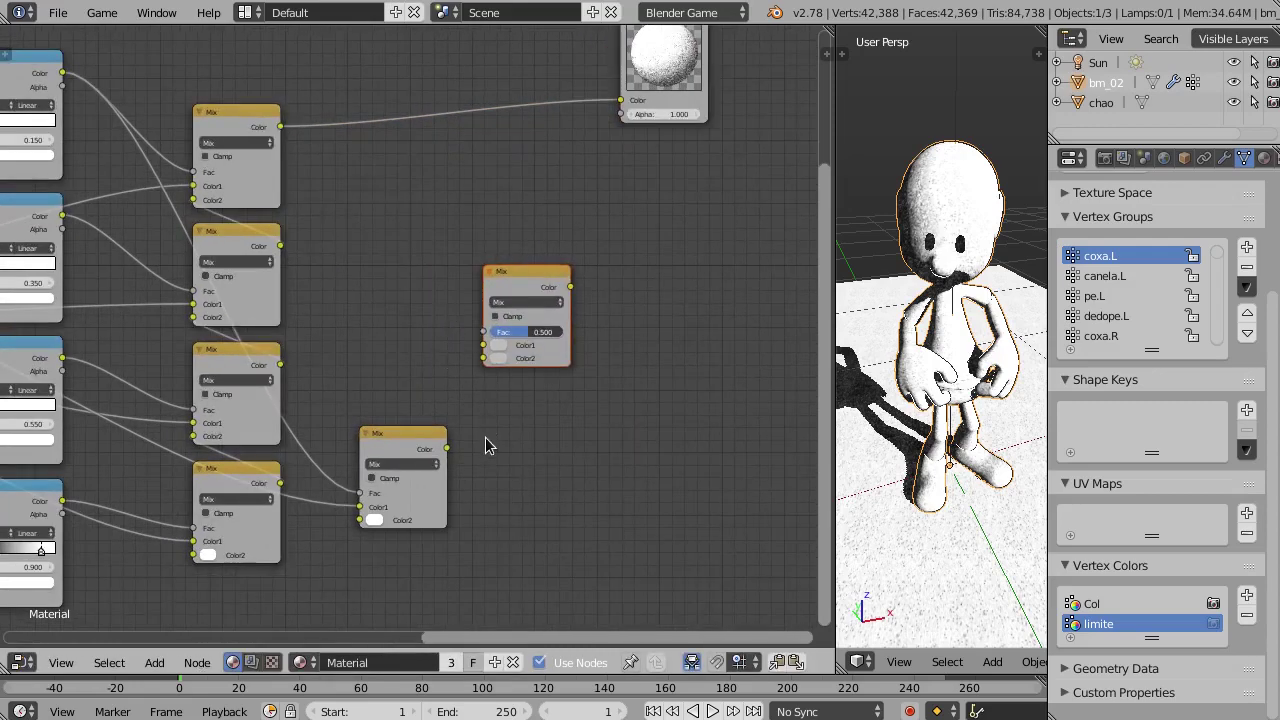
drag(446, 449, 483, 345)
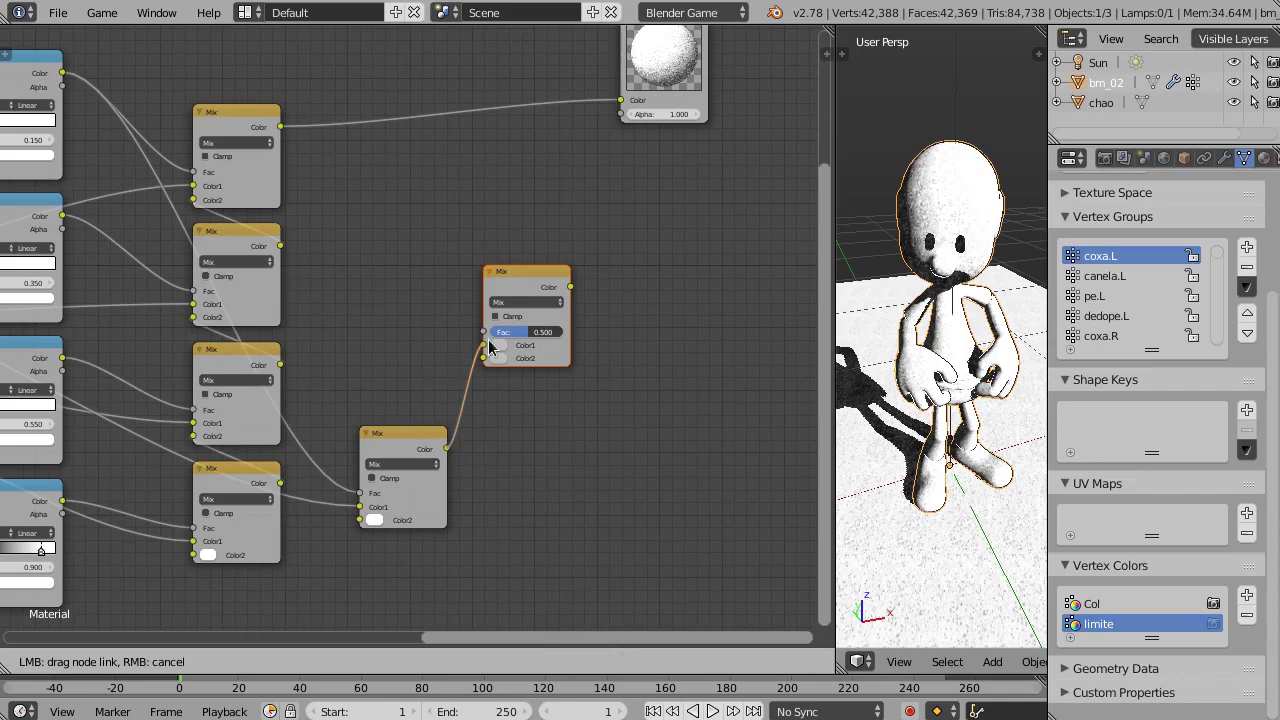
drag(290, 134, 254, 123)
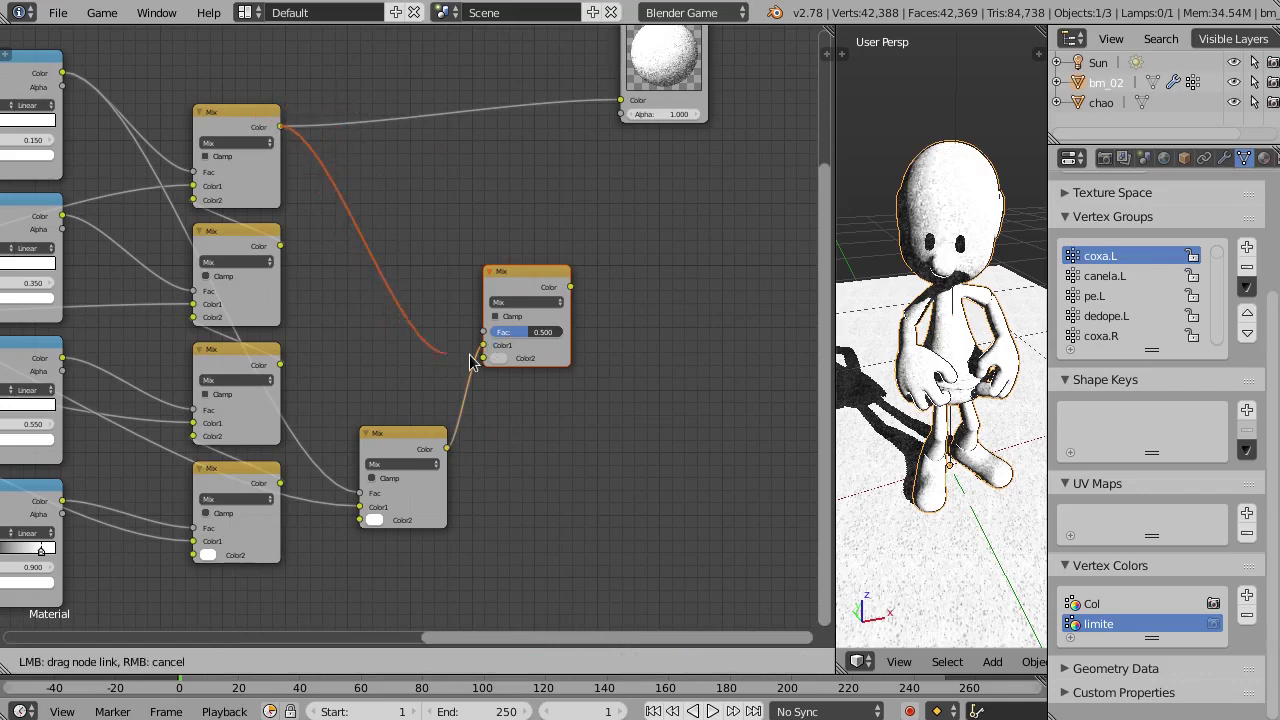
drag(254, 123, 483, 358)
drag(533, 290, 548, 295)
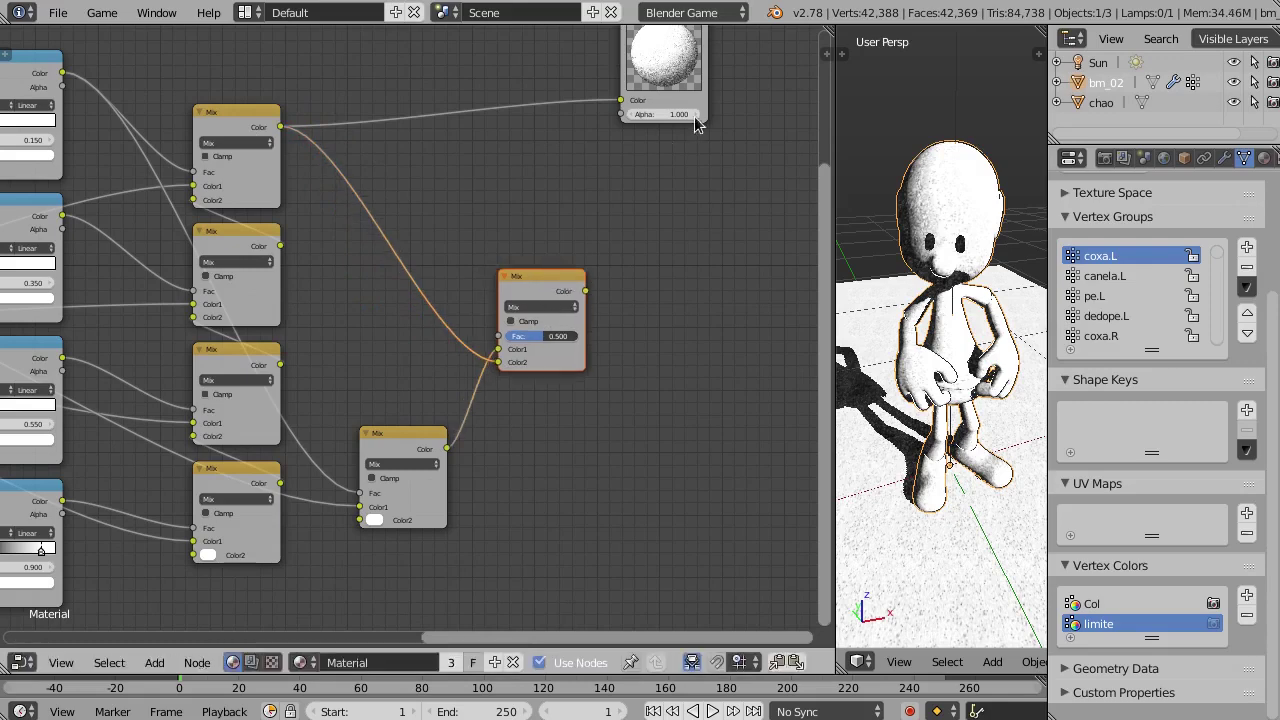
middle_drag(470, 169, 467, 143)
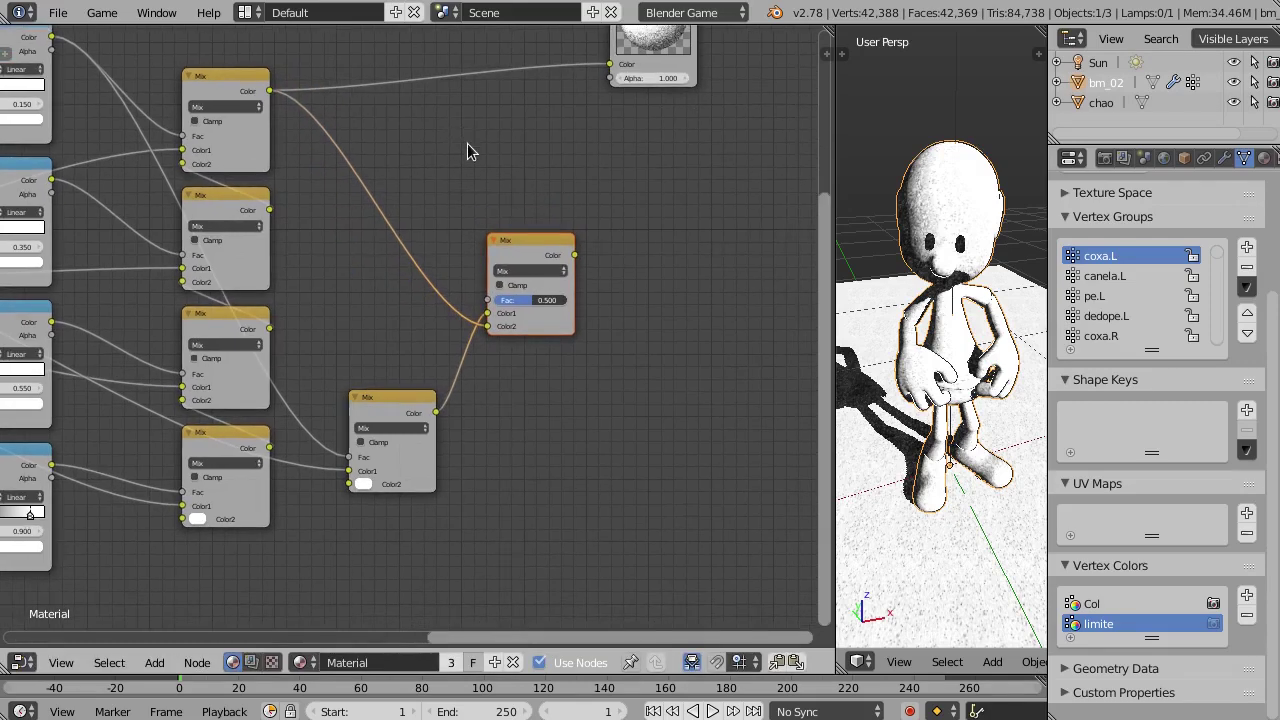
key(shift+a)
mouse_move(430, 106)
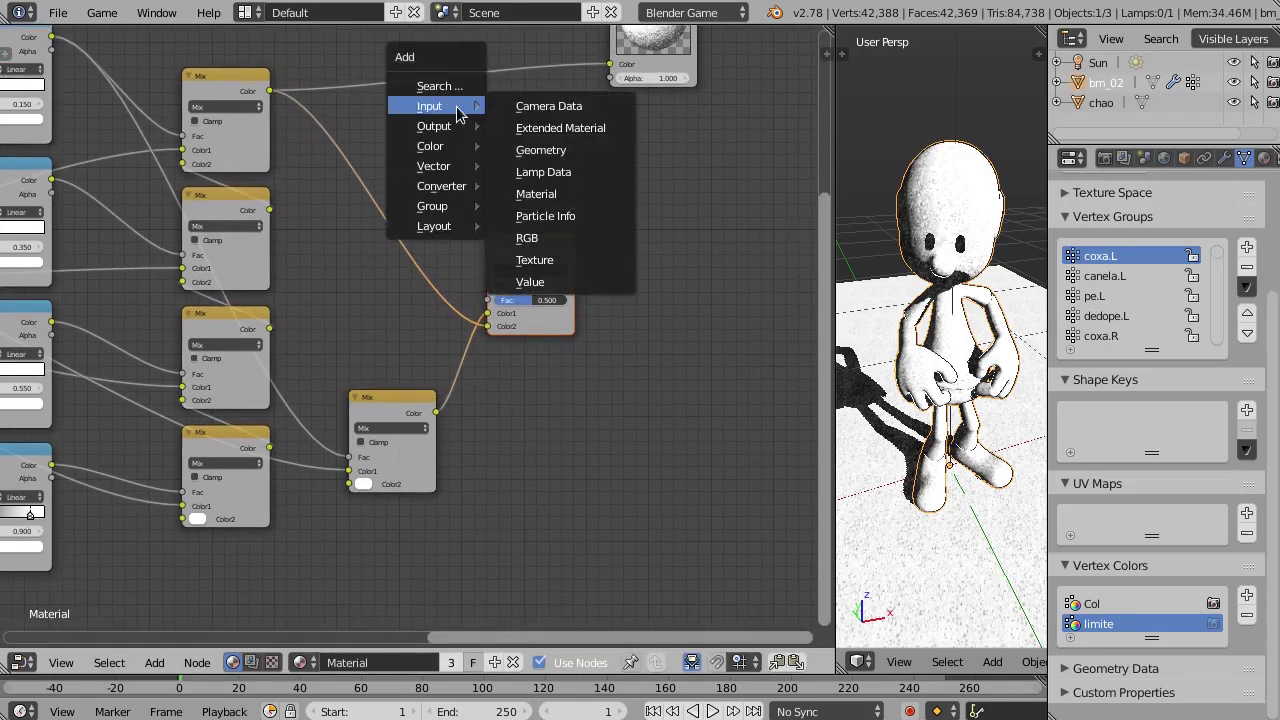
Add a Geometry input node reading the limite vertex colour layer.
click(586, 150)
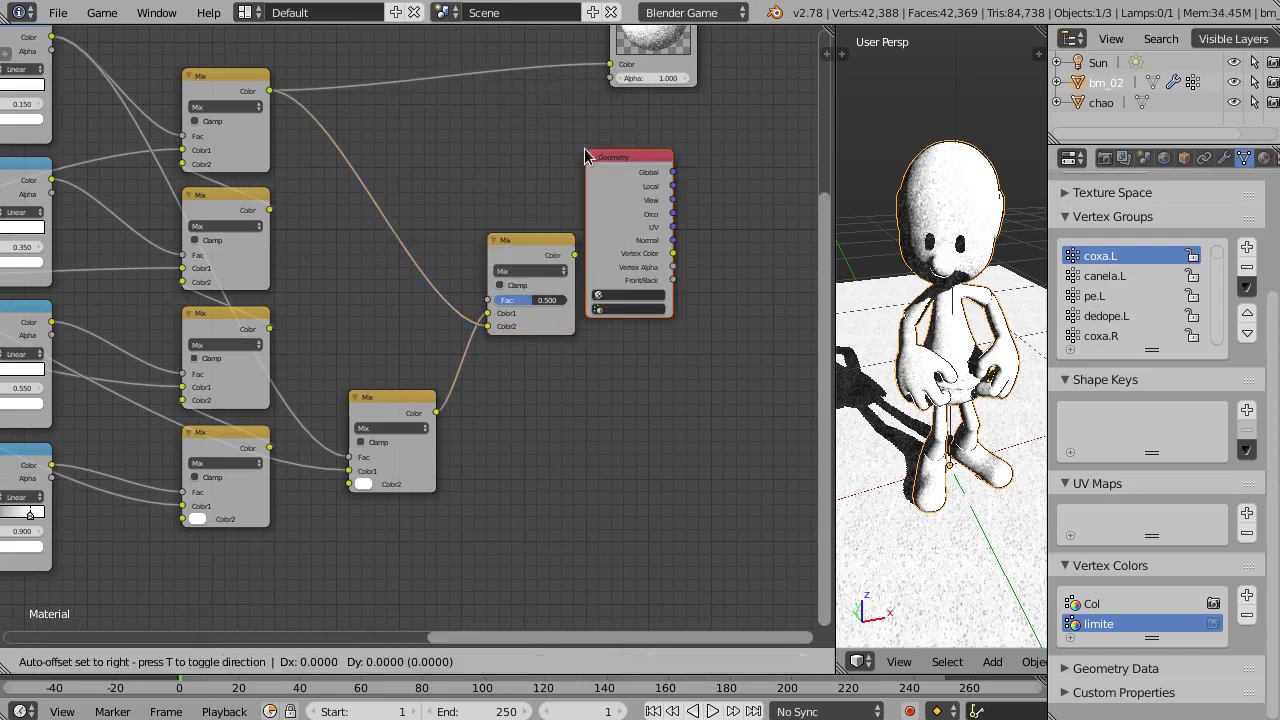
click(513, 394)
scroll(525, 520, up, 2)
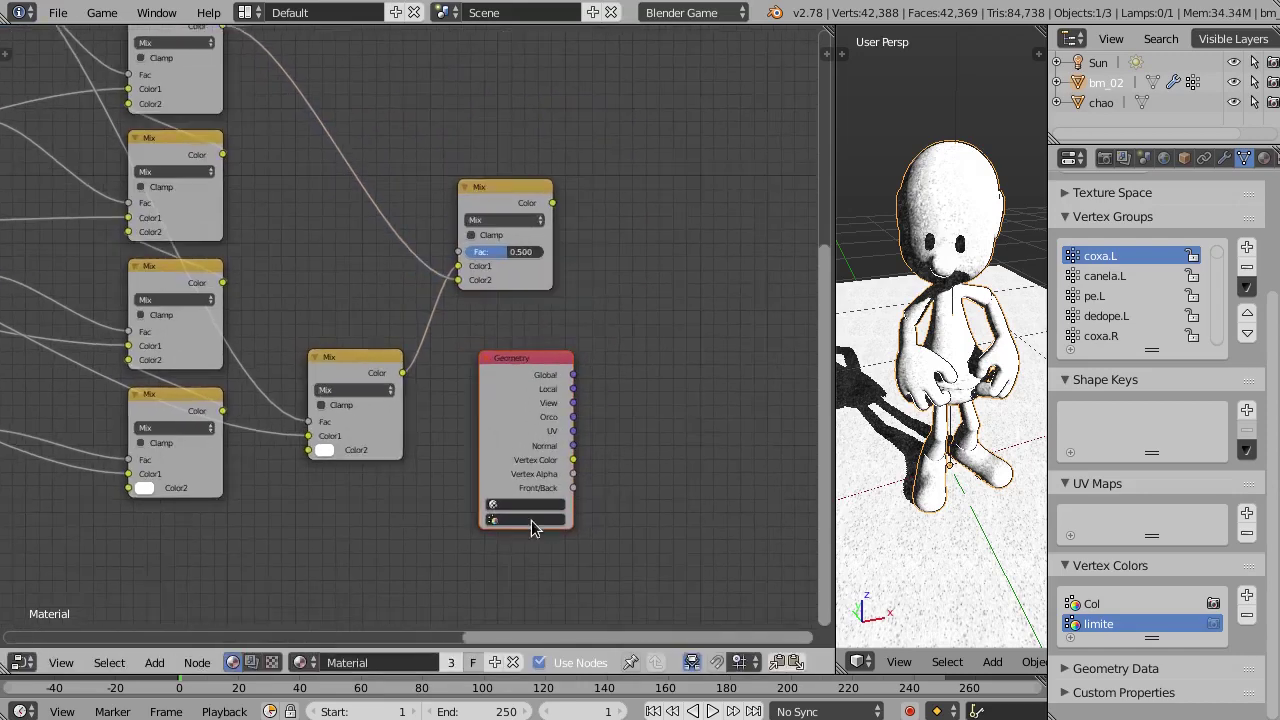
click(497, 521)
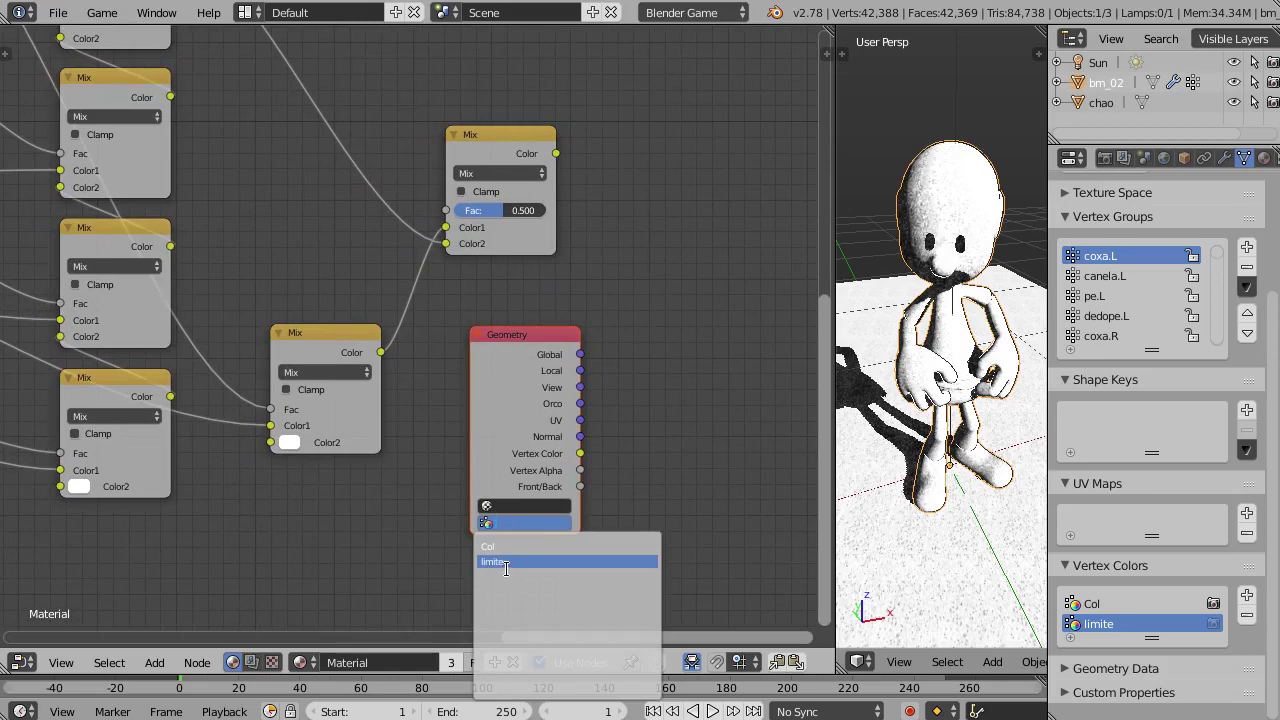
click(506, 564)
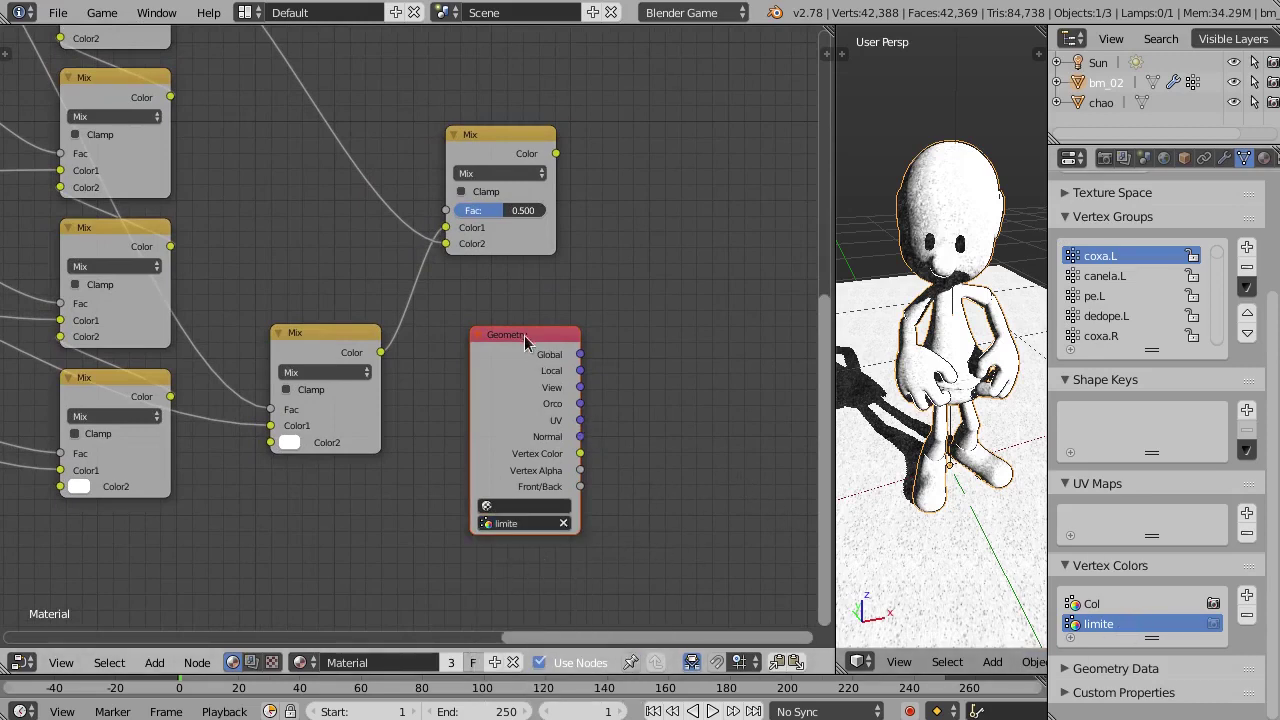
Place the Geometry node below the lower Mix and link its Vertex Color into the final Mix's Fac.
drag(524, 335, 294, 476)
shift+scroll(465, 510, down, 4)
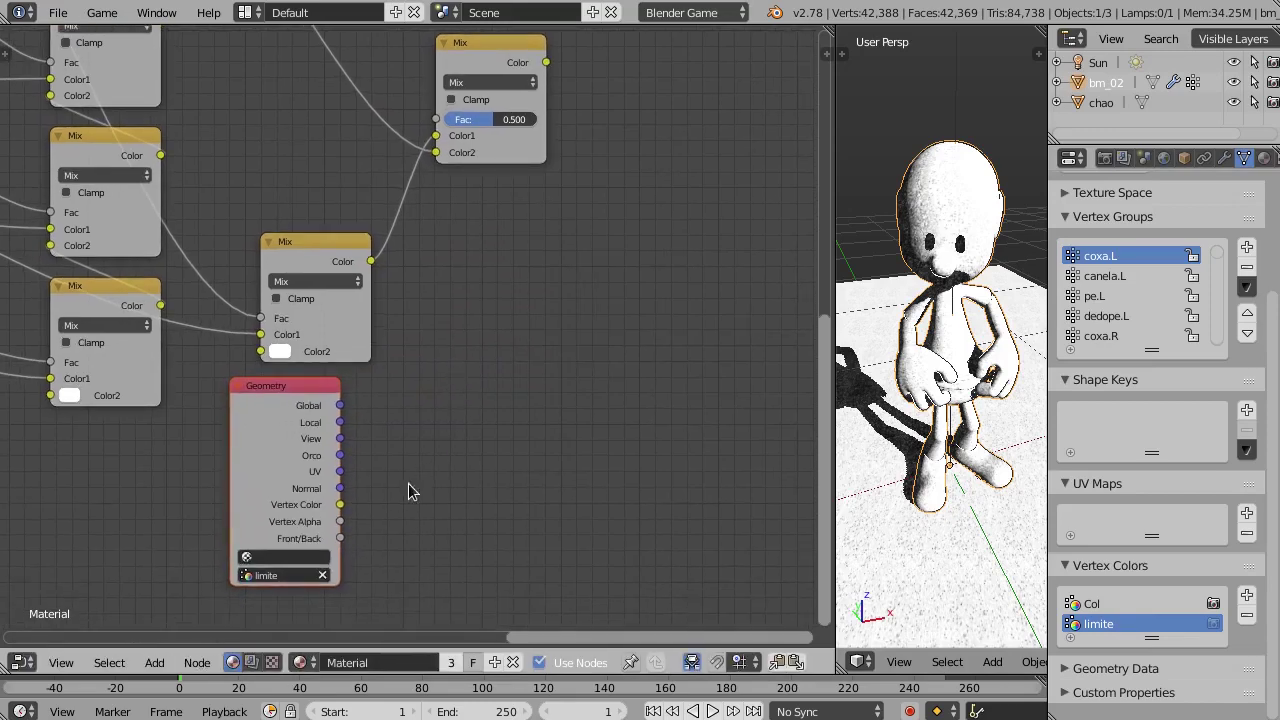
drag(341, 505, 436, 120)
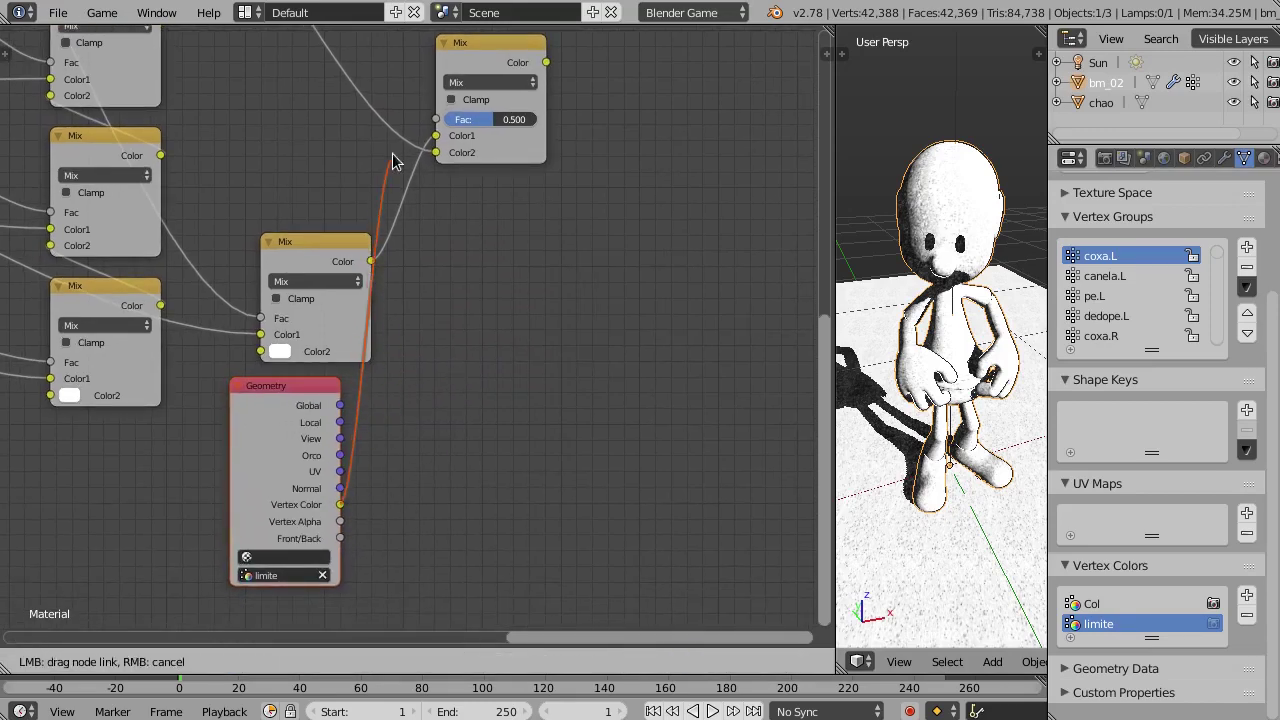
shift+scroll(434, 210, up, 8)
ctrl+scroll(457, 397, right, 4)
shift+scroll(477, 277, up, 2)
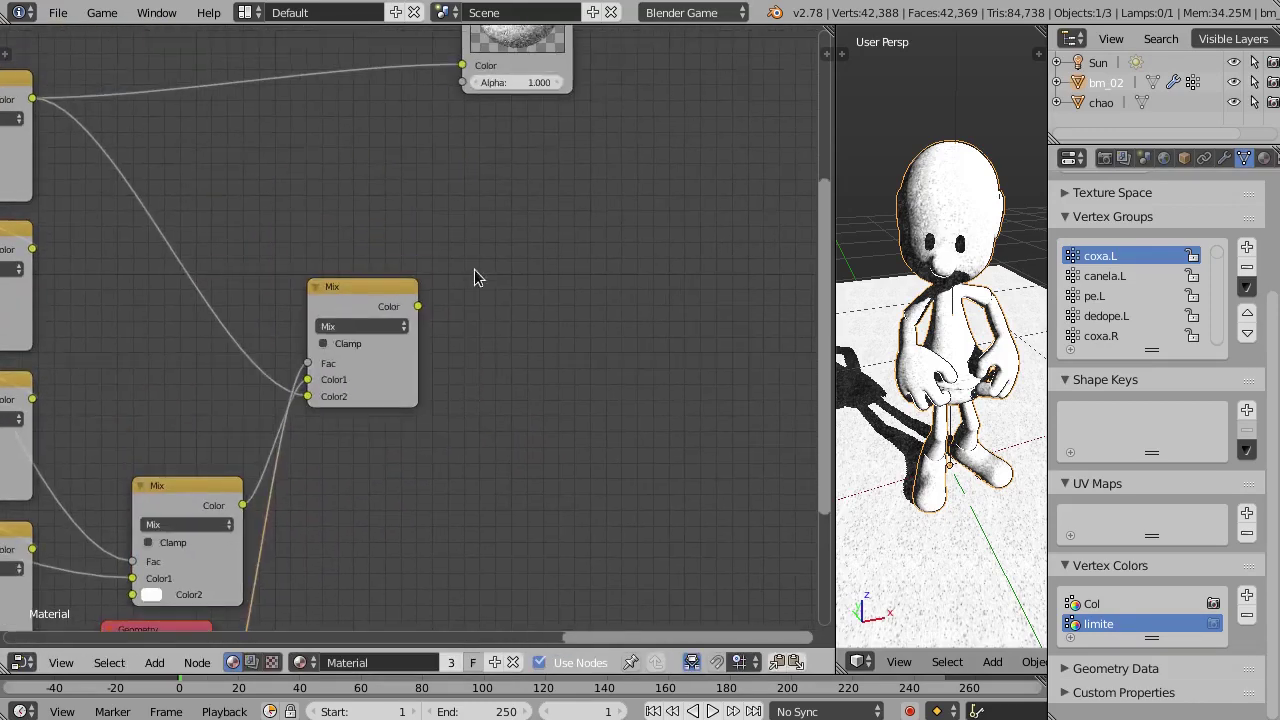
shift+scroll(464, 373, up, 2)
Connect the final Mix node's Color output to the Output node's Color input.
drag(418, 365, 462, 123)
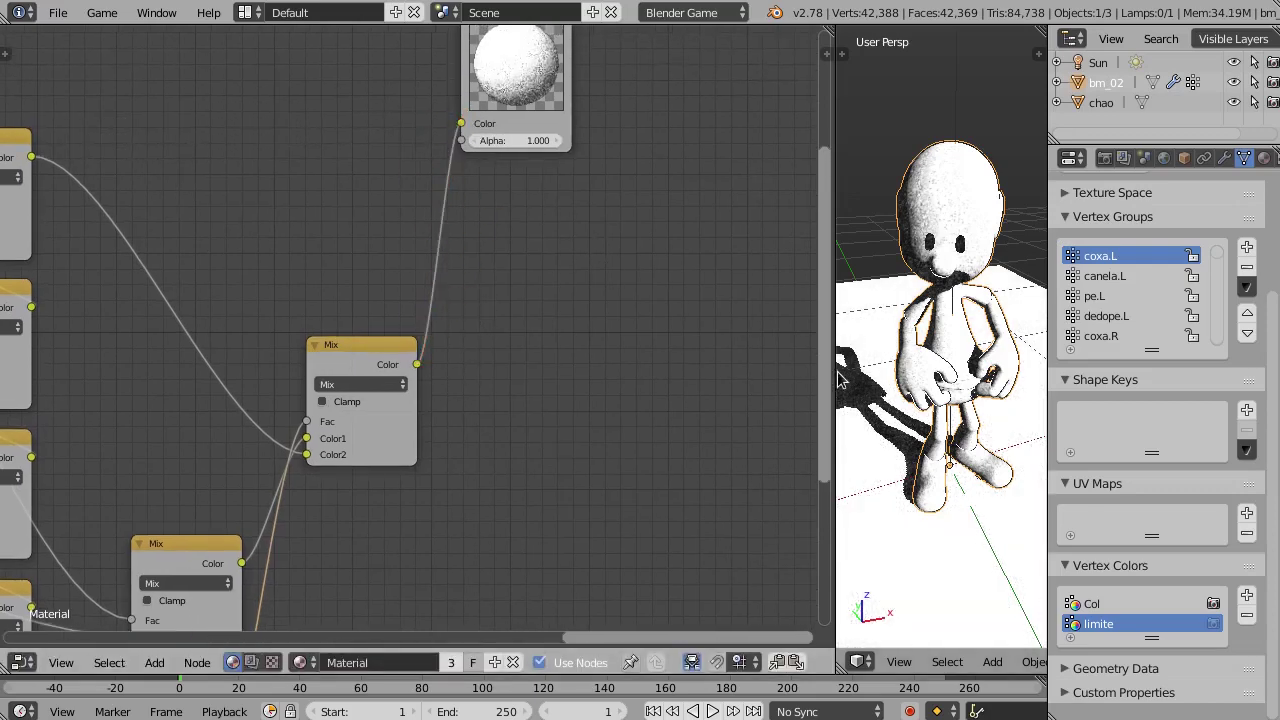
drag(831, 378, 708, 378)
scroll(895, 480, up, 2)
scroll(885, 458, up, 2)
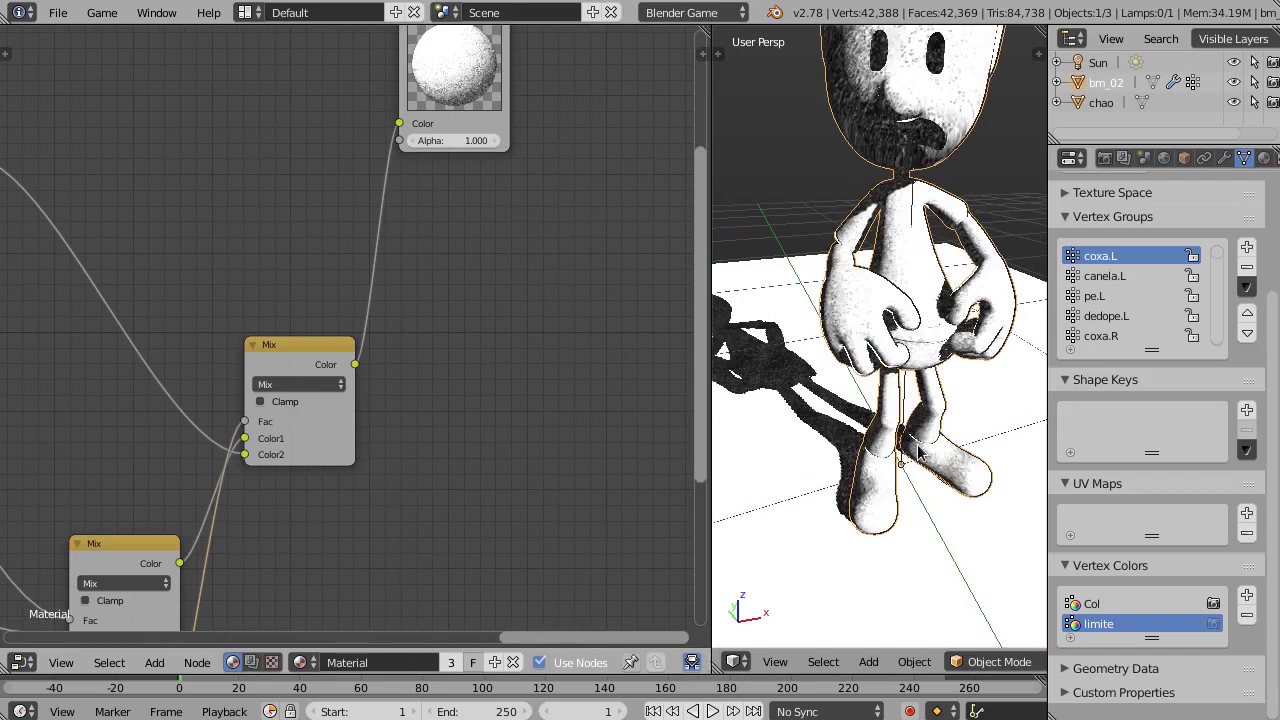
Enlarge and orbit the 3D view to inspect bm_02's white toon shading with dark outlines.
middle_drag(918, 451, 866, 440)
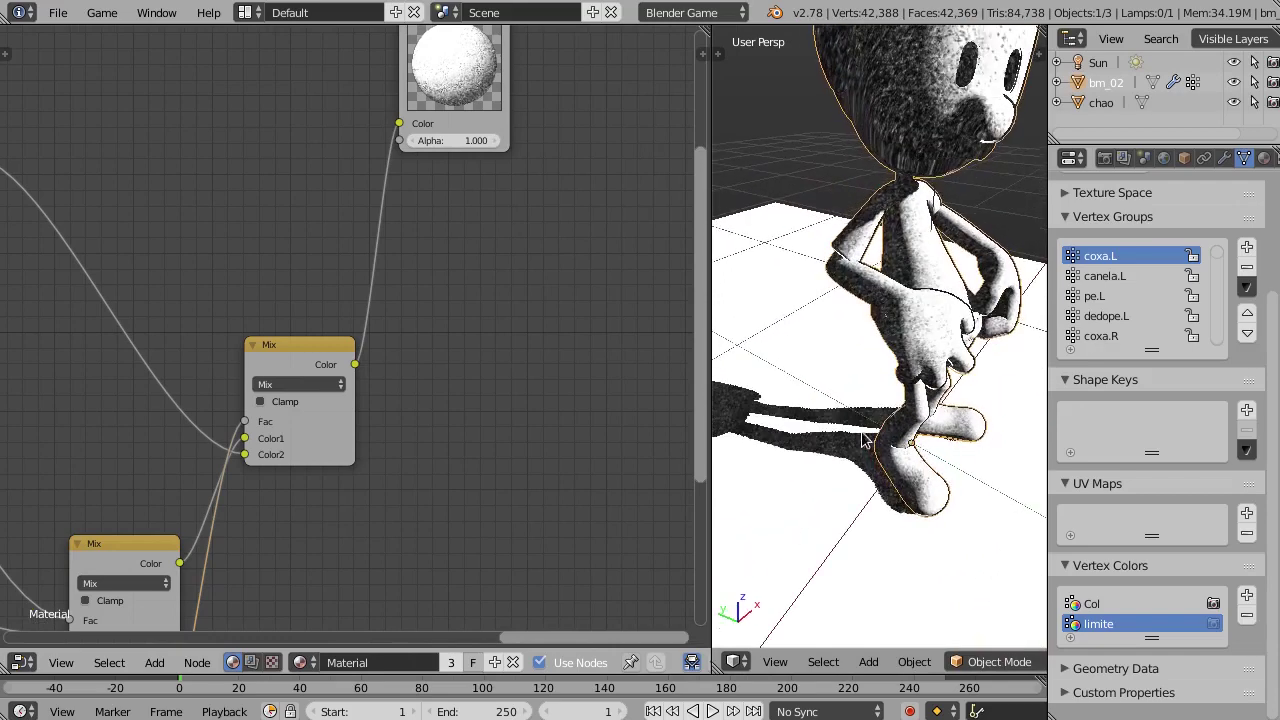
scroll(866, 440, up, 1)
scroll(855, 452, up, 2)
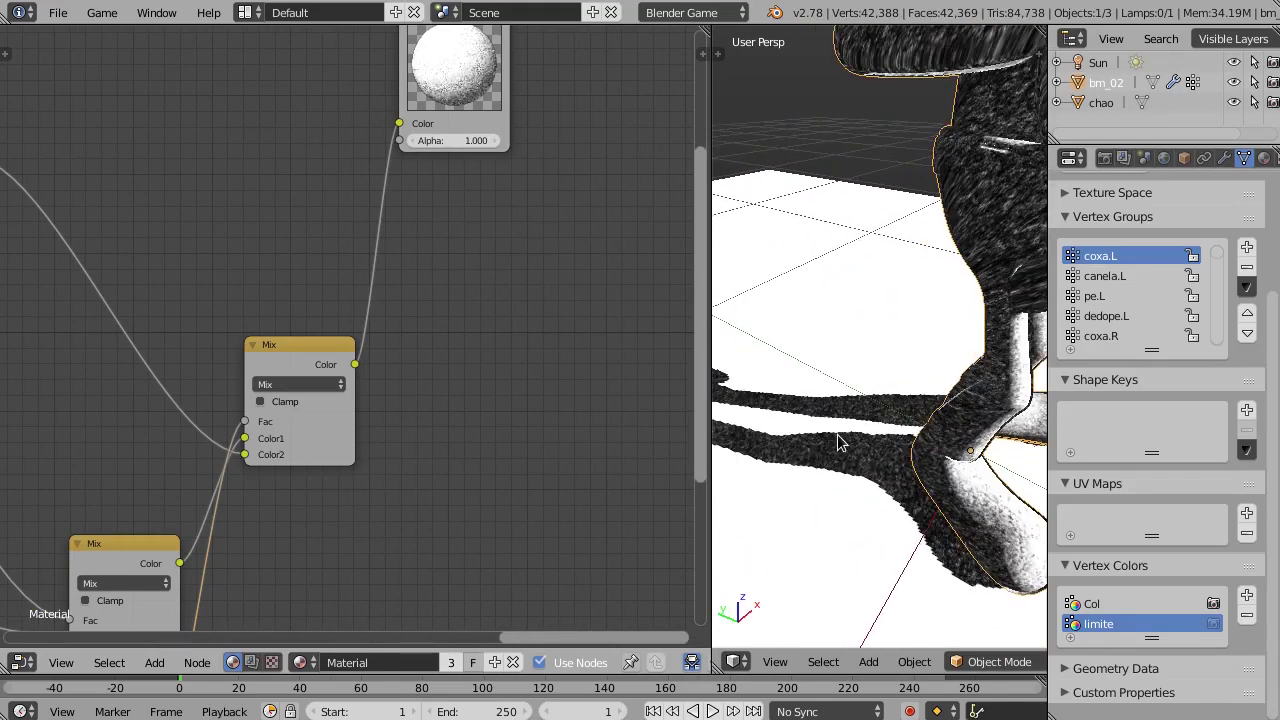
scroll(890, 428, down, 3)
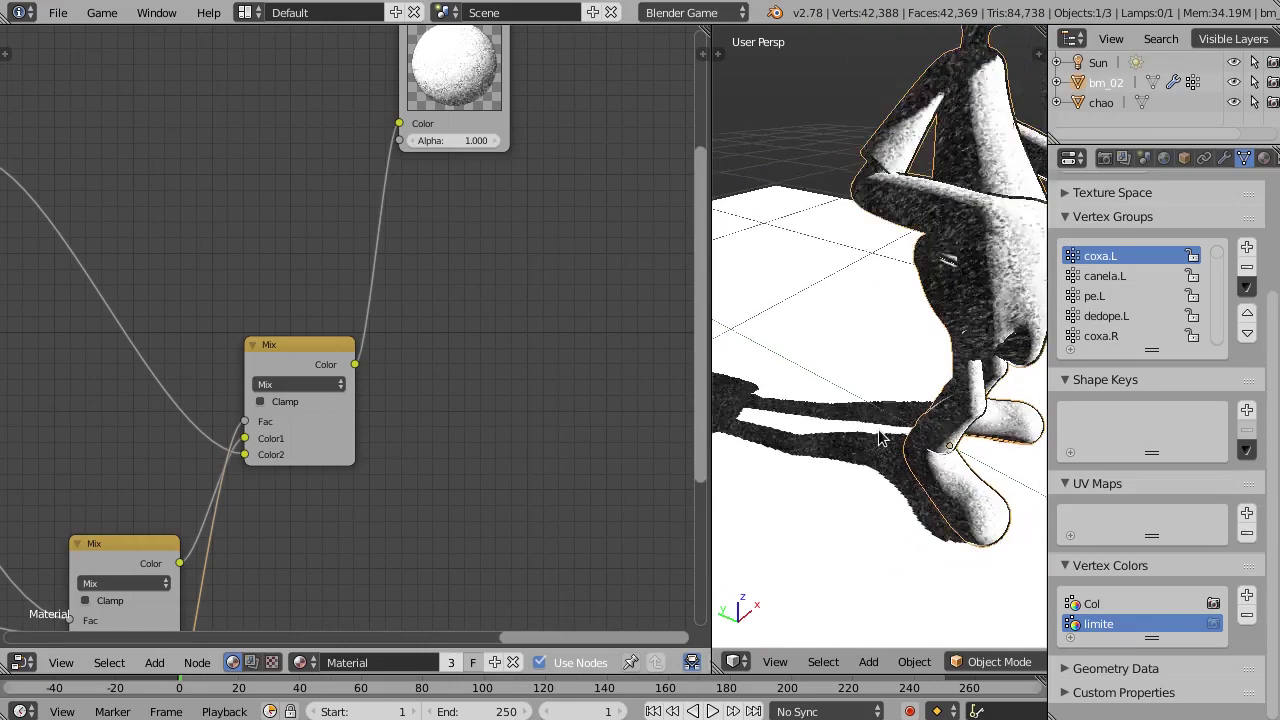
middle_drag(890, 420, 838, 378)
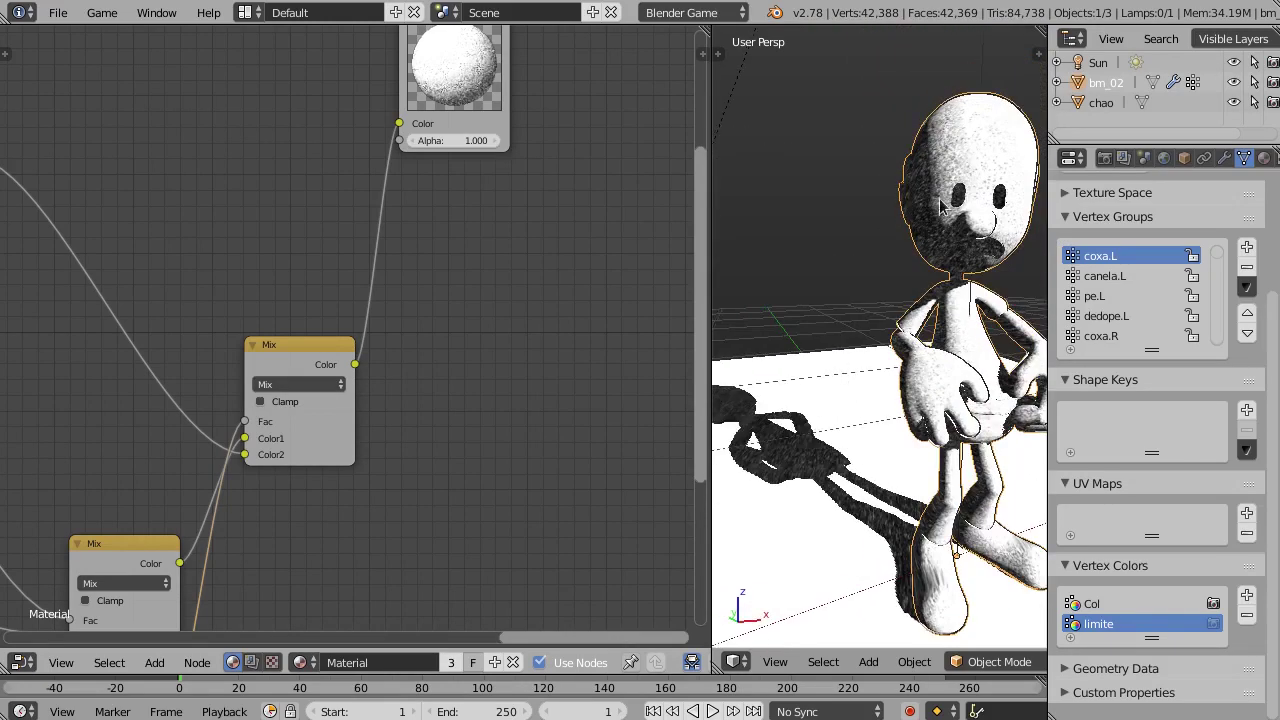
mouse_move(895, 305)
shift+middle_down()
mouse_move(758, 308)
mouse_move(824, 345)
mouse_move(838, 319)
shift+middle_up()
key(a)
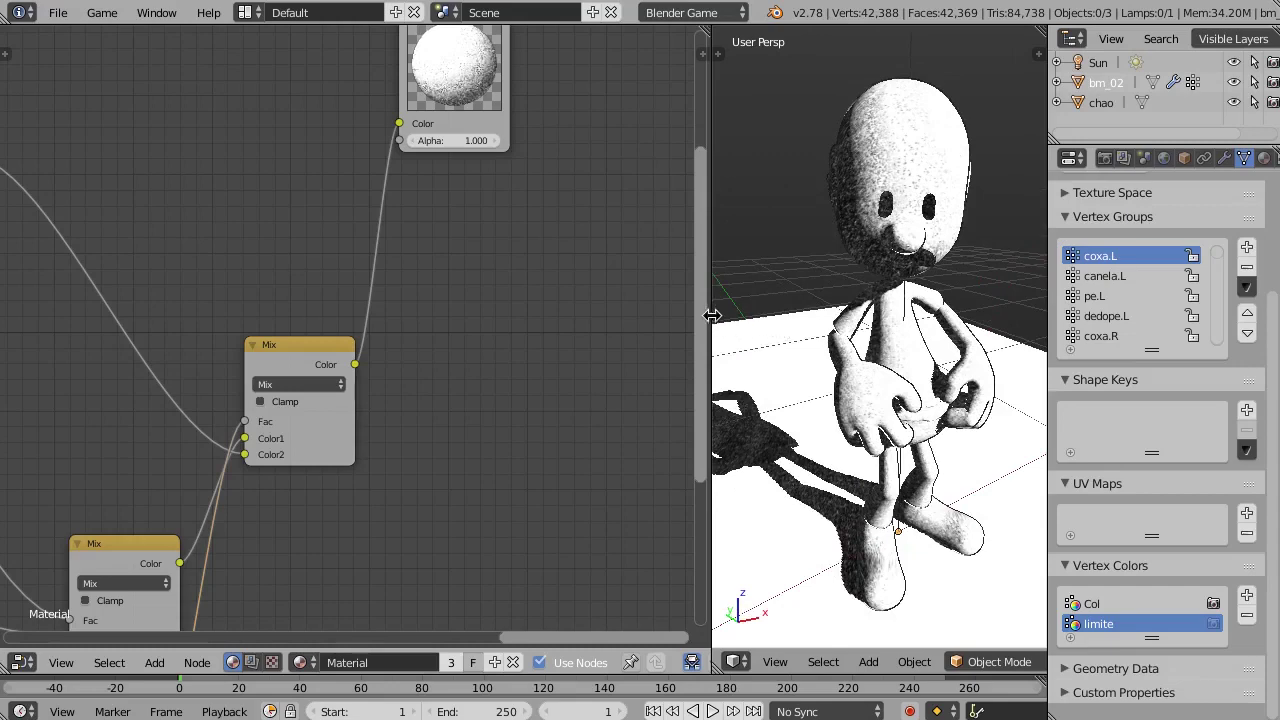
drag(712, 316, 590, 316)
mouse_move(760, 320)
middle_down()
mouse_move(832, 322)
mouse_move(790, 330)
middle_up()
Place the Geometry node beneath the lower Mix and the Output node right after the final Mix.
scroll(328, 298, down, 1)
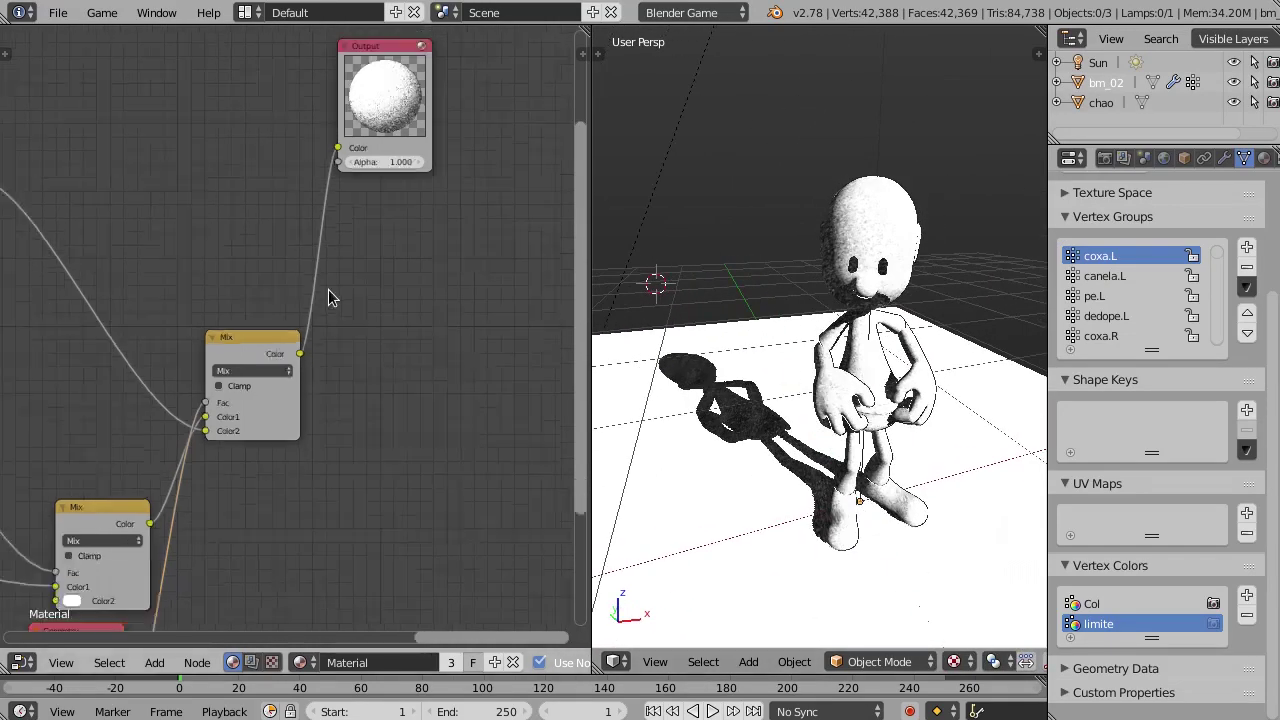
scroll(328, 289, down, 3)
middle_drag(216, 271, 444, 290)
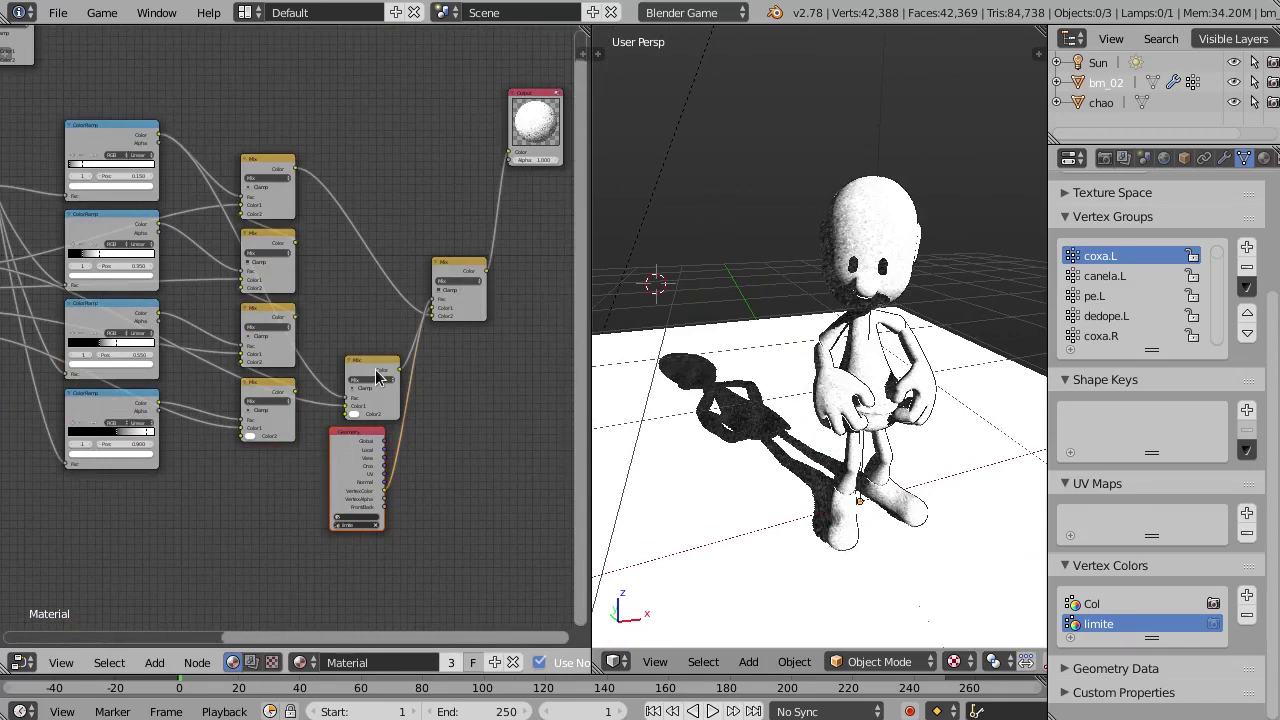
drag(378, 375, 366, 320)
drag(355, 443, 365, 400)
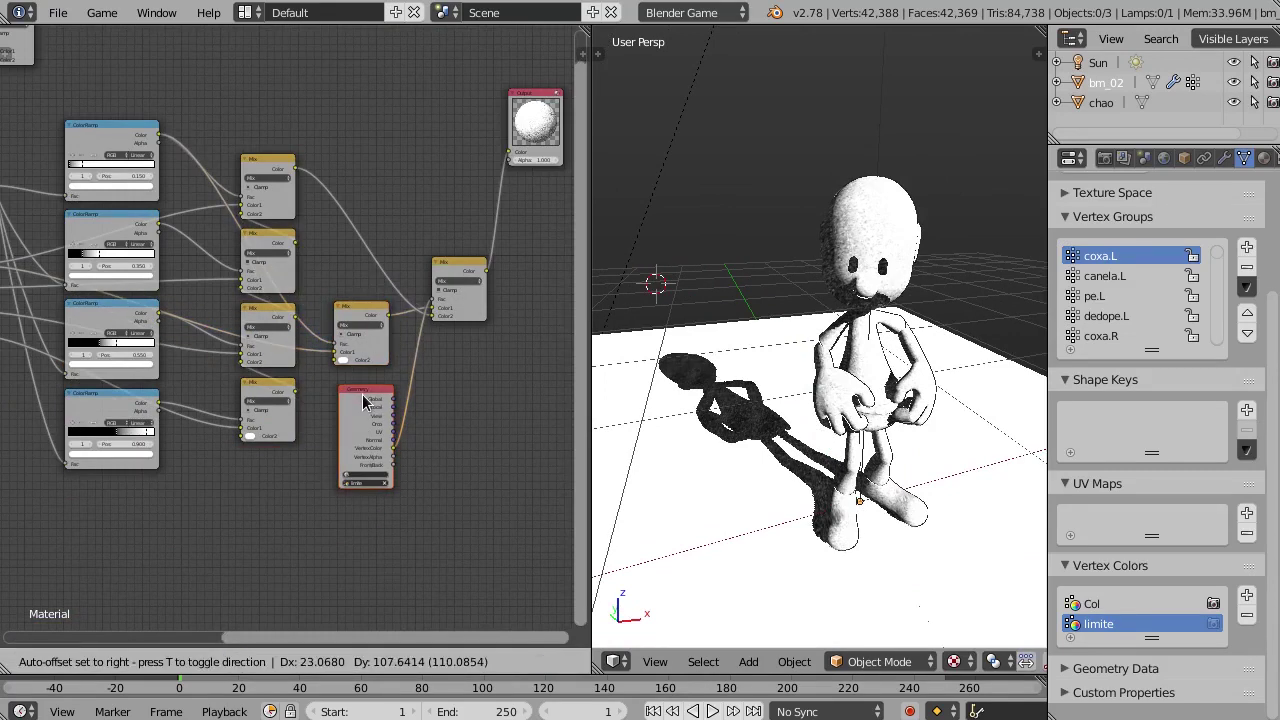
click(530, 108)
key(g)
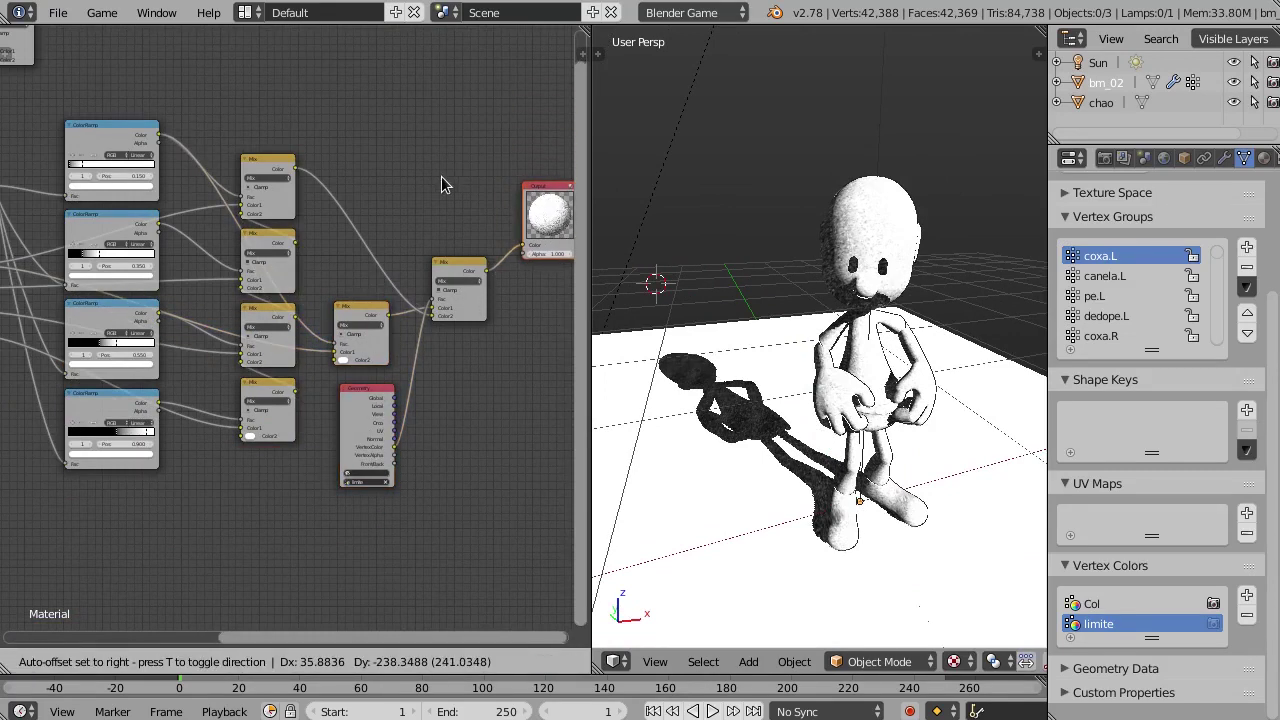
click(441, 178)
scroll(441, 178, down, 2)
mouse_move(222, 162)
middle_down()
mouse_move(232, 177)
mouse_move(381, 150)
mouse_move(326, 162)
middle_up()
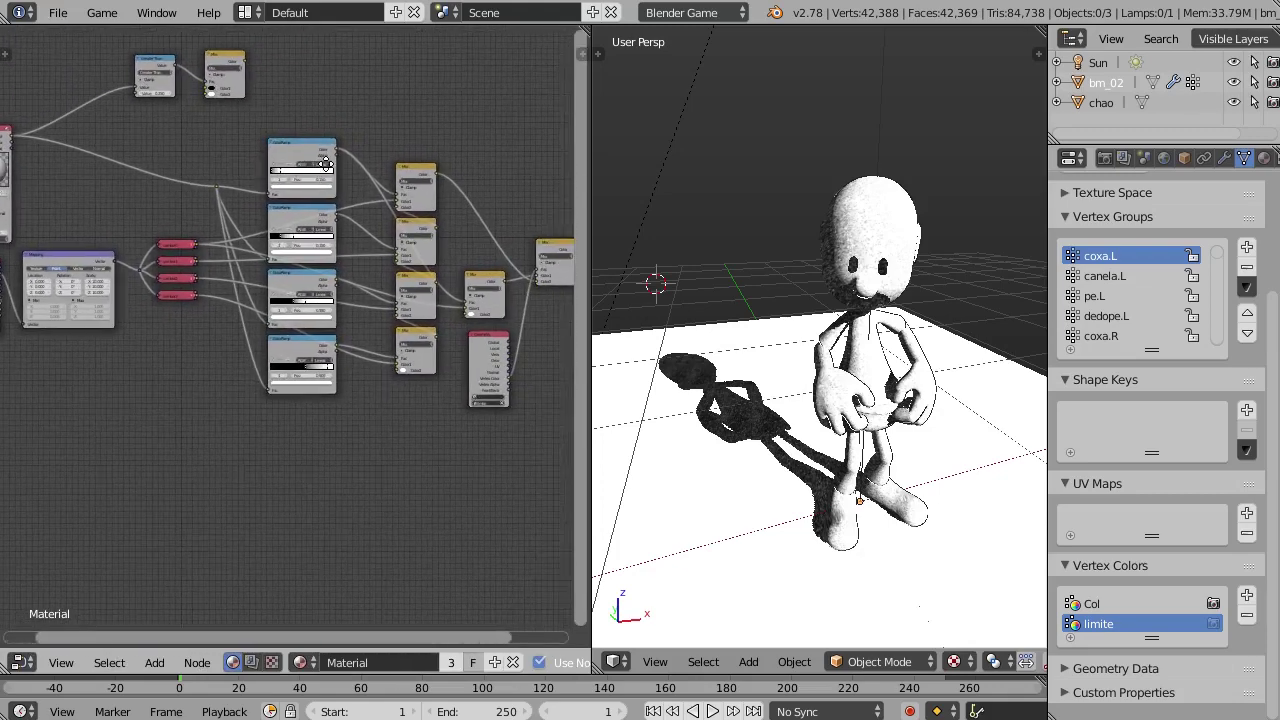
key(a)
scroll(880, 355, up, 2)
key(a)
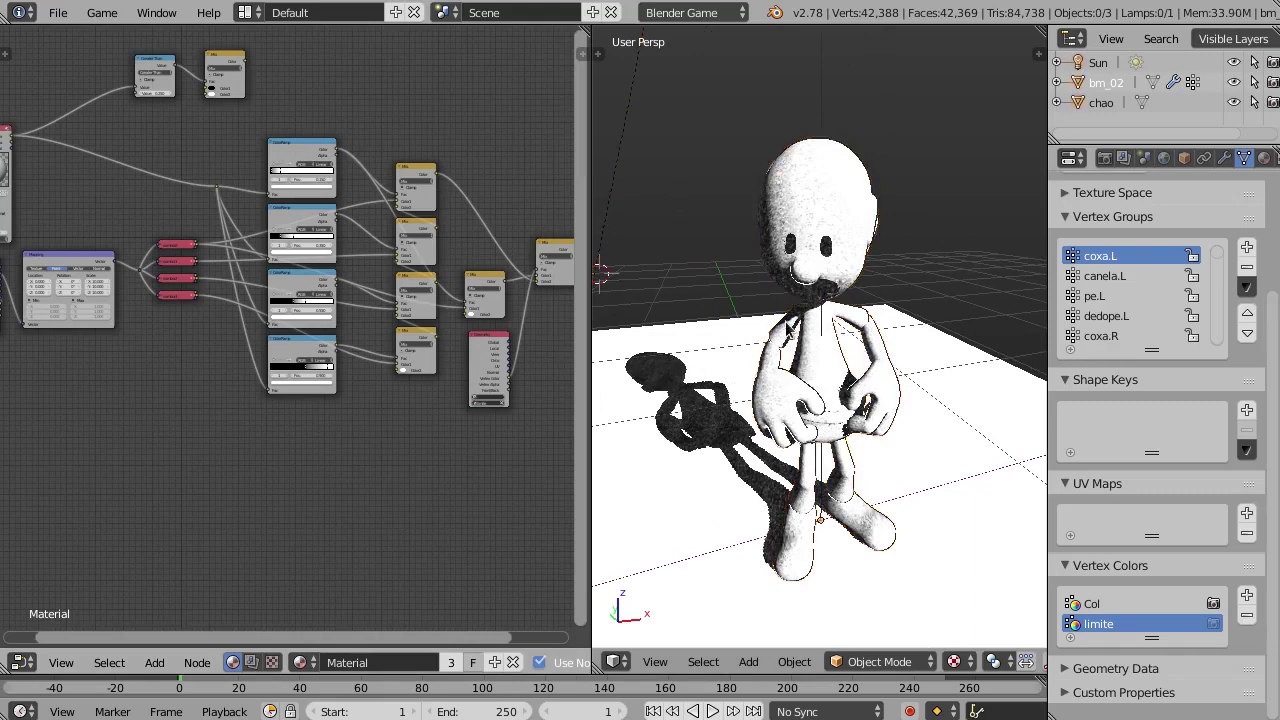
mouse_move(788, 330)
middle_down()
mouse_move(940, 413)
mouse_move(930, 410)
mouse_move(950, 352)
middle_up()
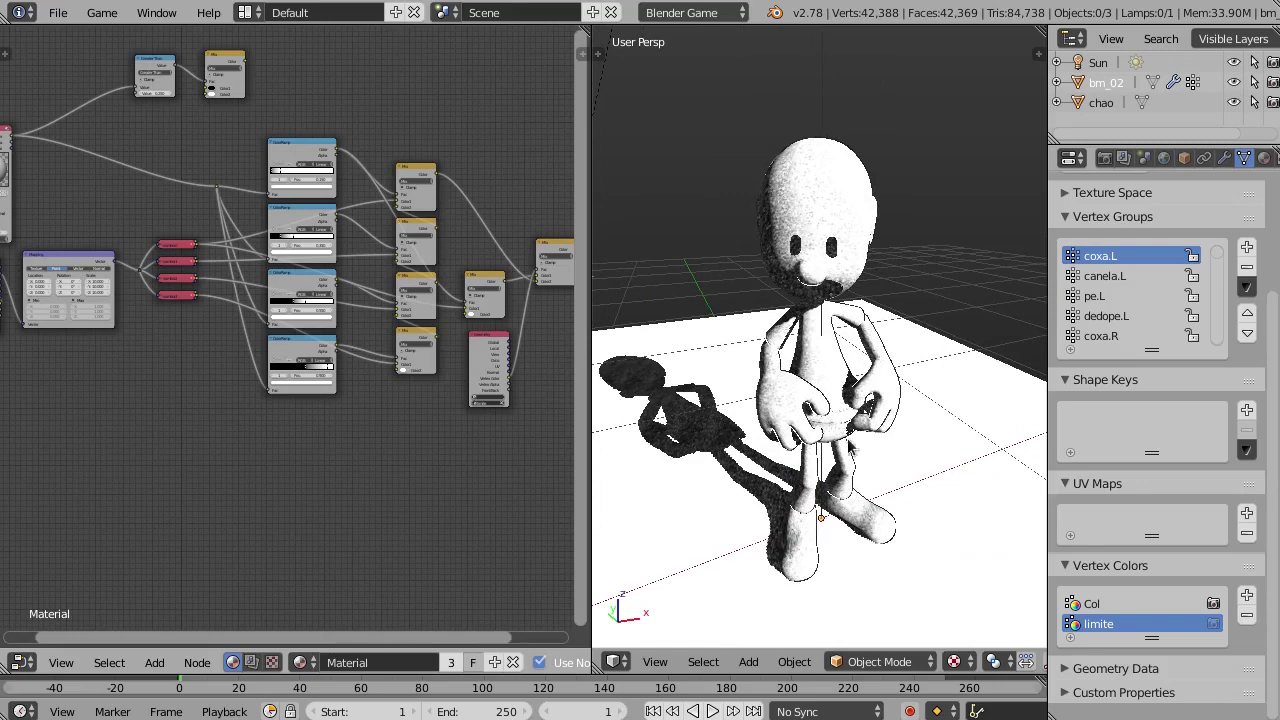
middle_drag(928, 450, 688, 350)
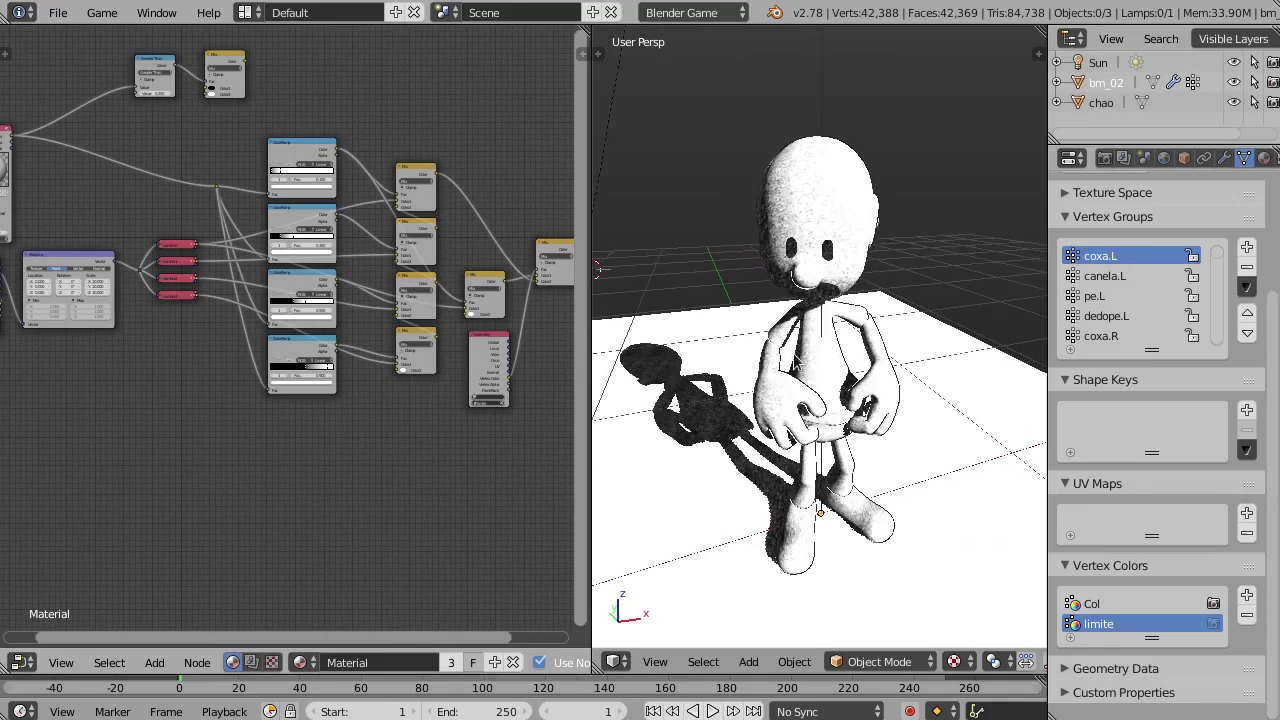
mouse_move(820, 300)
middle_down()
mouse_move(848, 234)
mouse_move(838, 325)
mouse_move(832, 212)
middle_up()
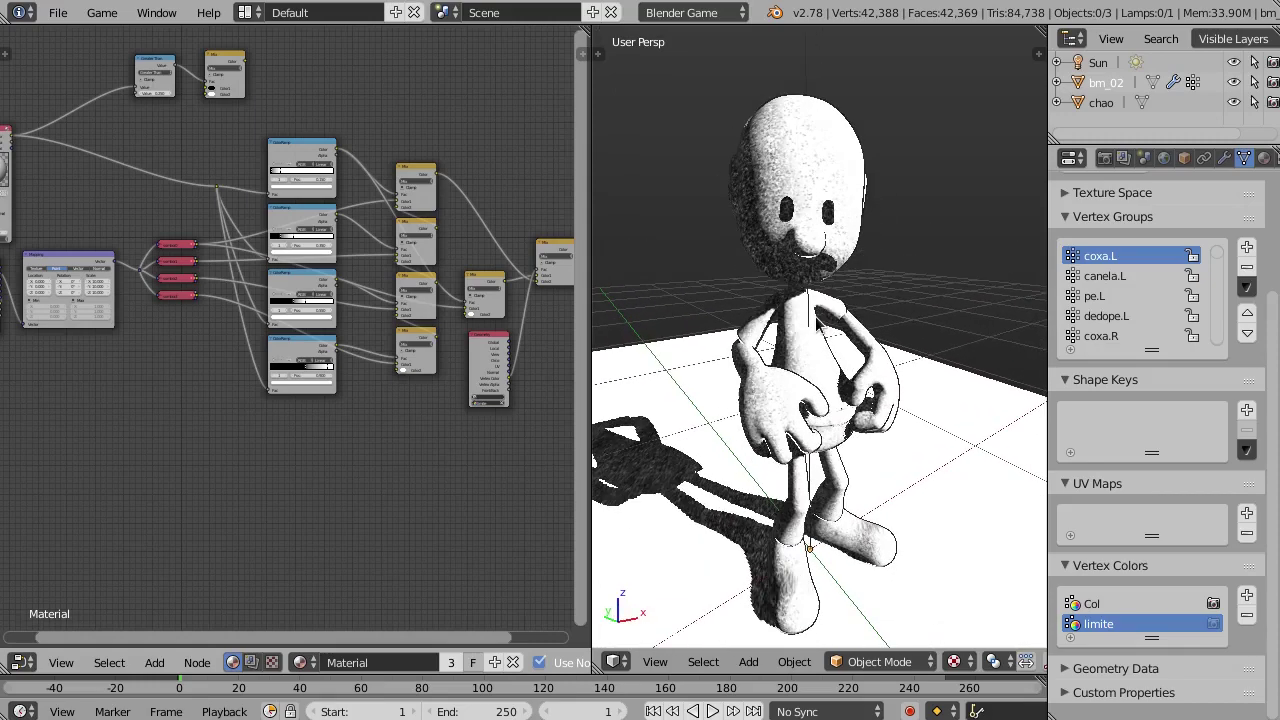
middle_drag(830, 333, 760, 335)
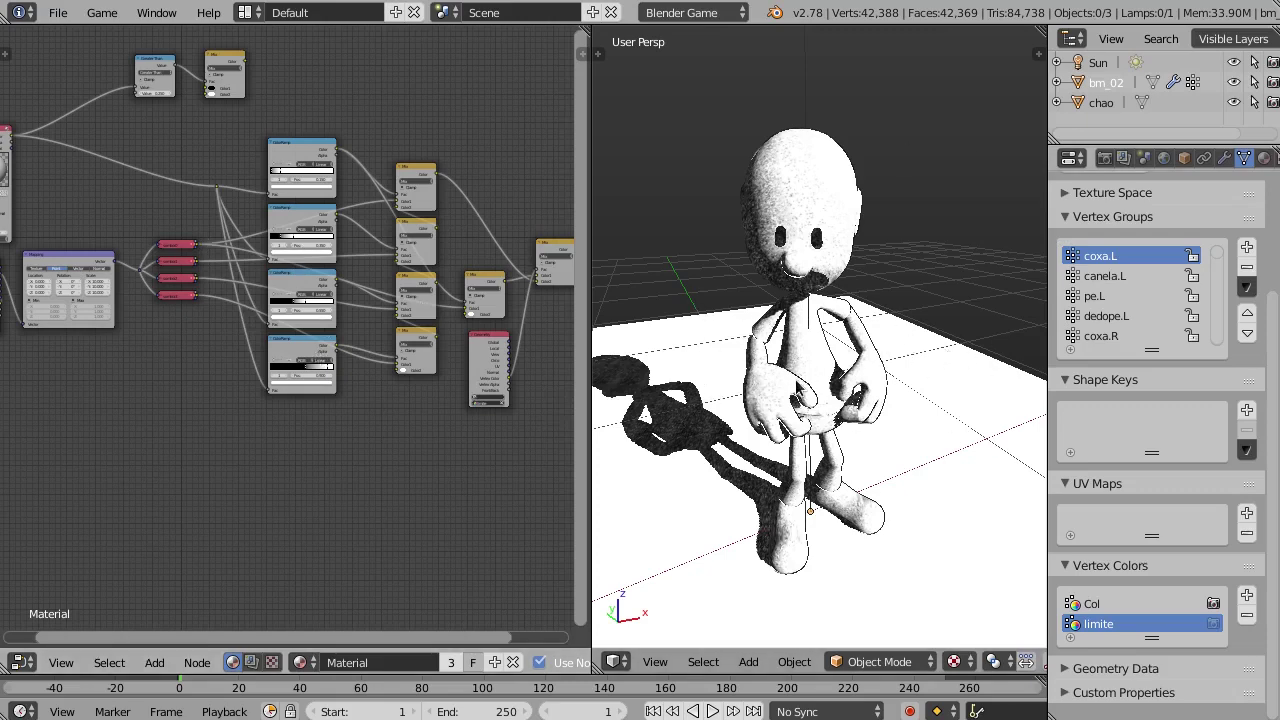
middle_drag(790, 385, 870, 380)
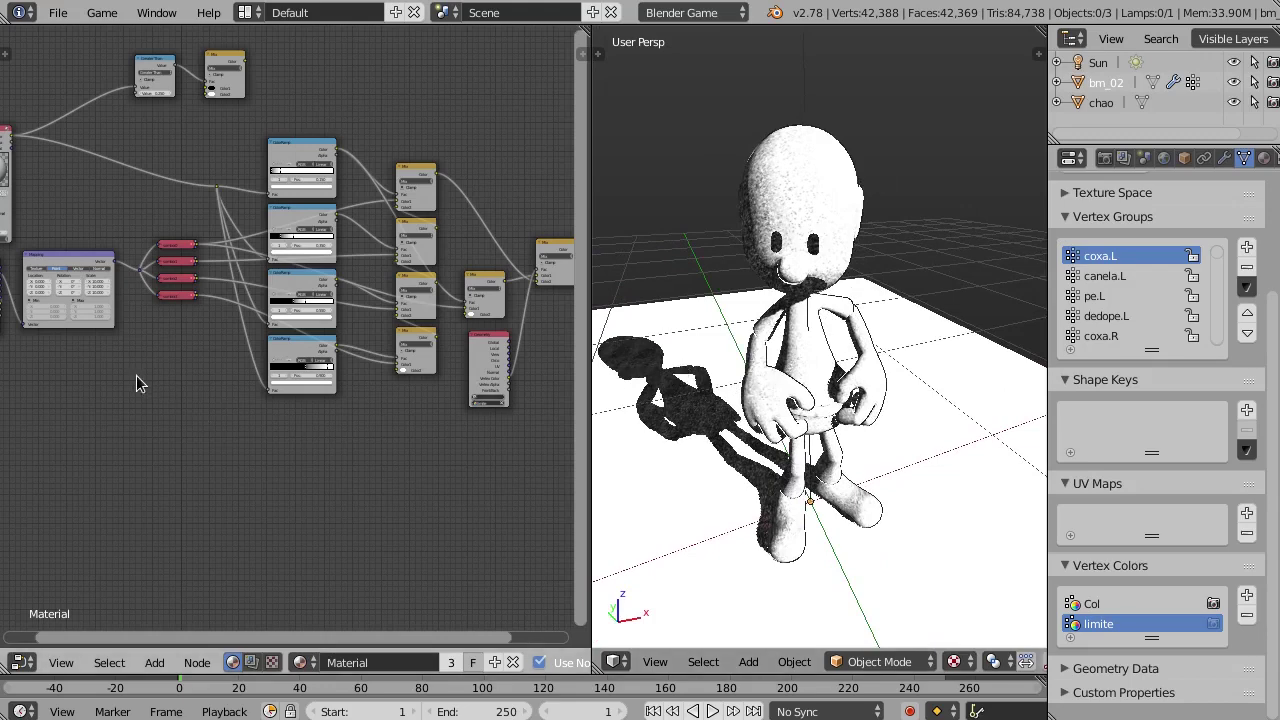
scroll(150, 365, up, 2)
scroll(166, 335, up, 2)
middle_drag(169, 317, 314, 385)
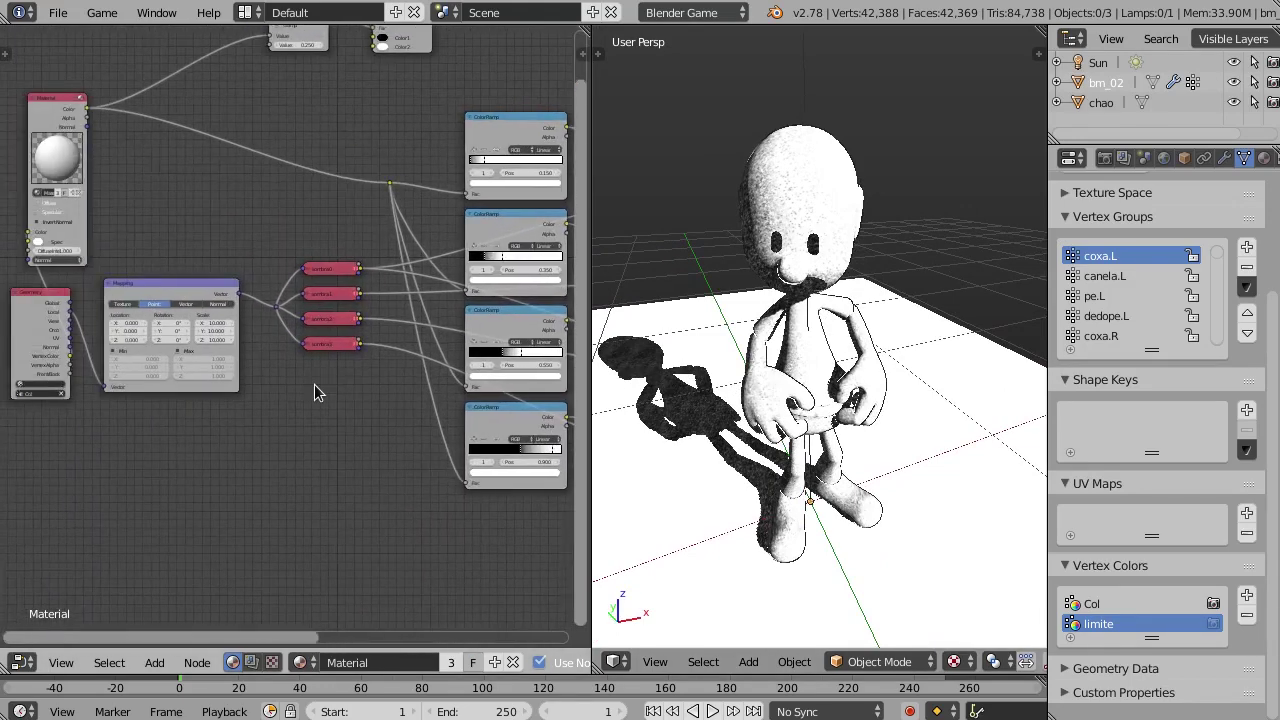
scroll(294, 374, down, 2)
scroll(200, 386, down, 2)
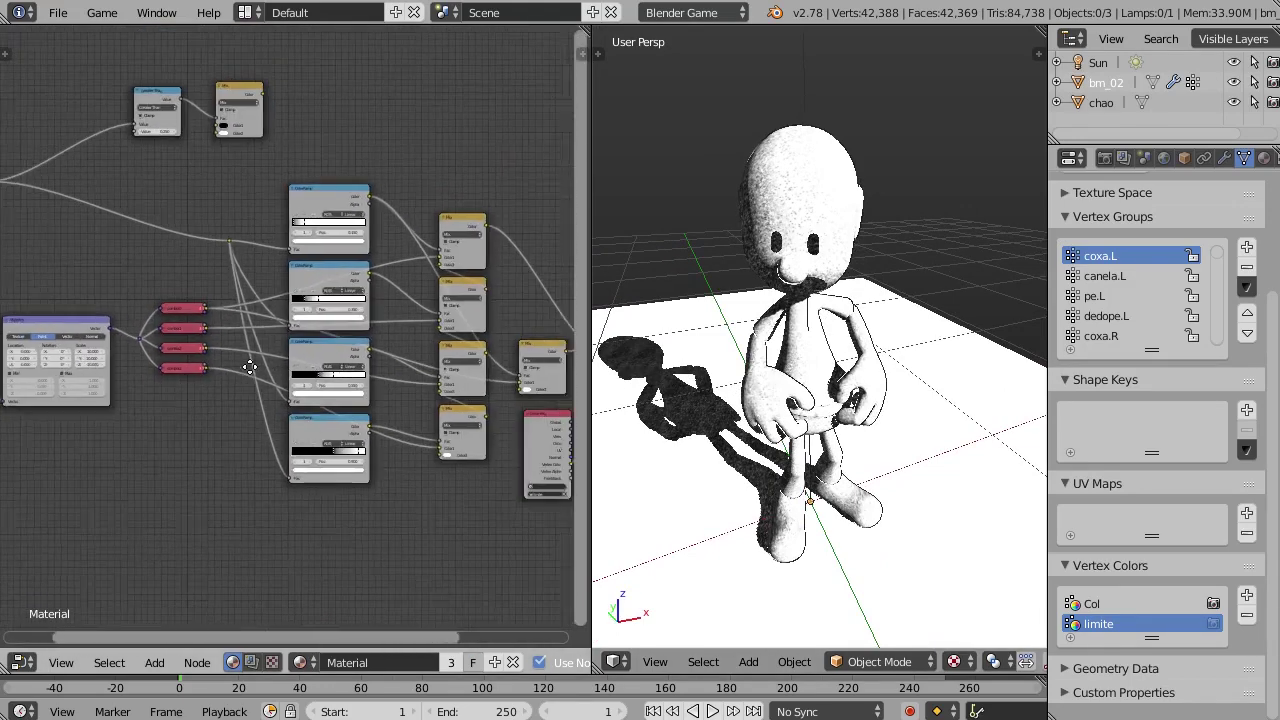
scroll(251, 363, down, 1)
ctrl+scroll(480, 360, right, 3)
ctrl+scroll(433, 354, right, 2)
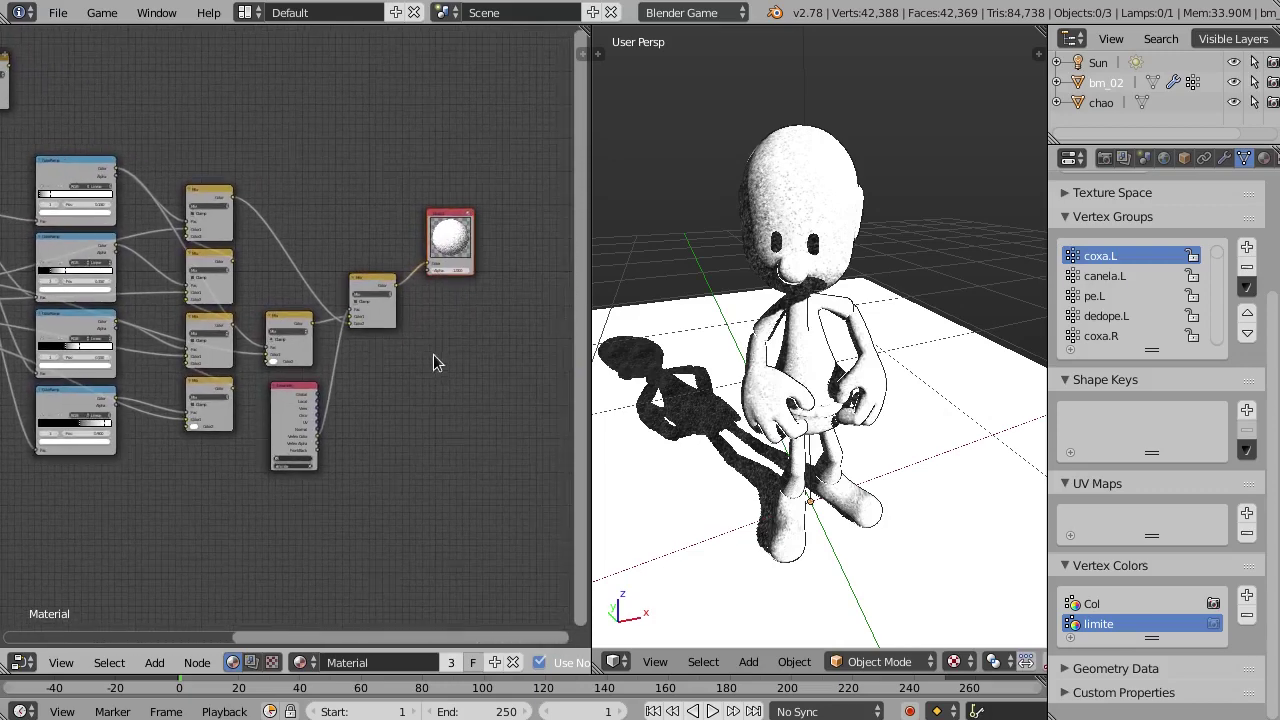
scroll(376, 288, up, 2)
click(376, 288)
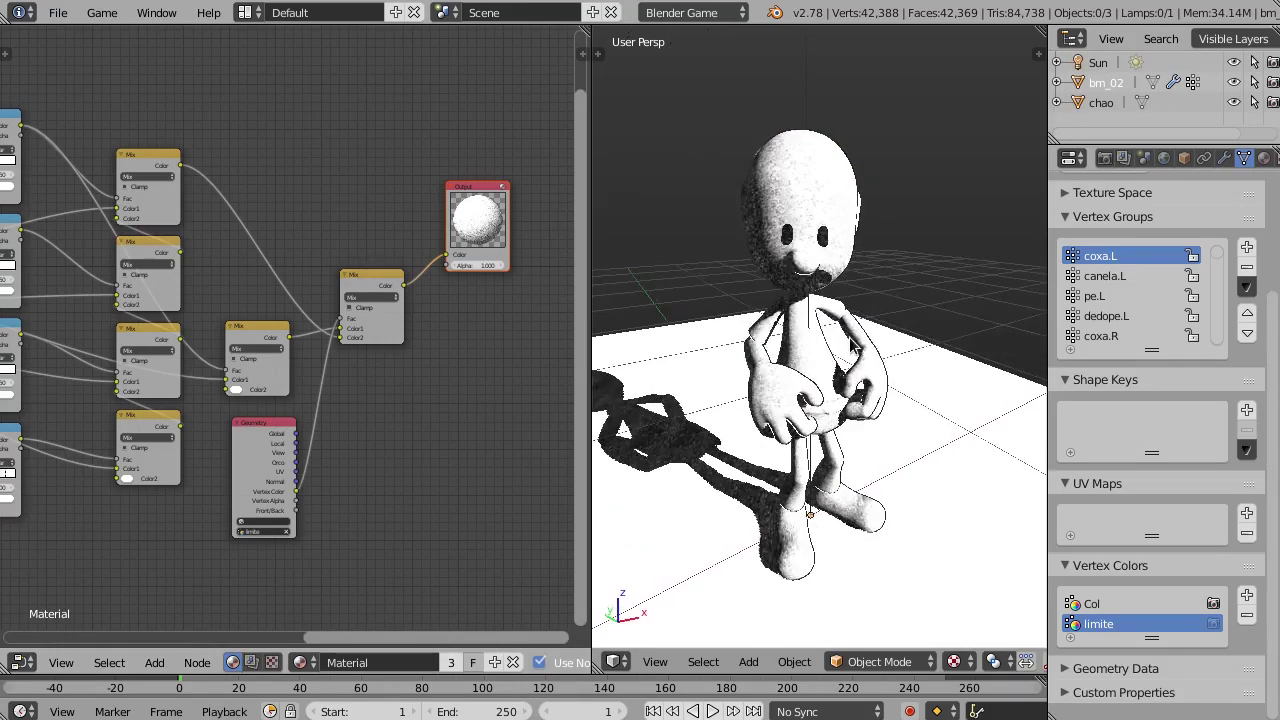
middle_drag(823, 347, 833, 350)
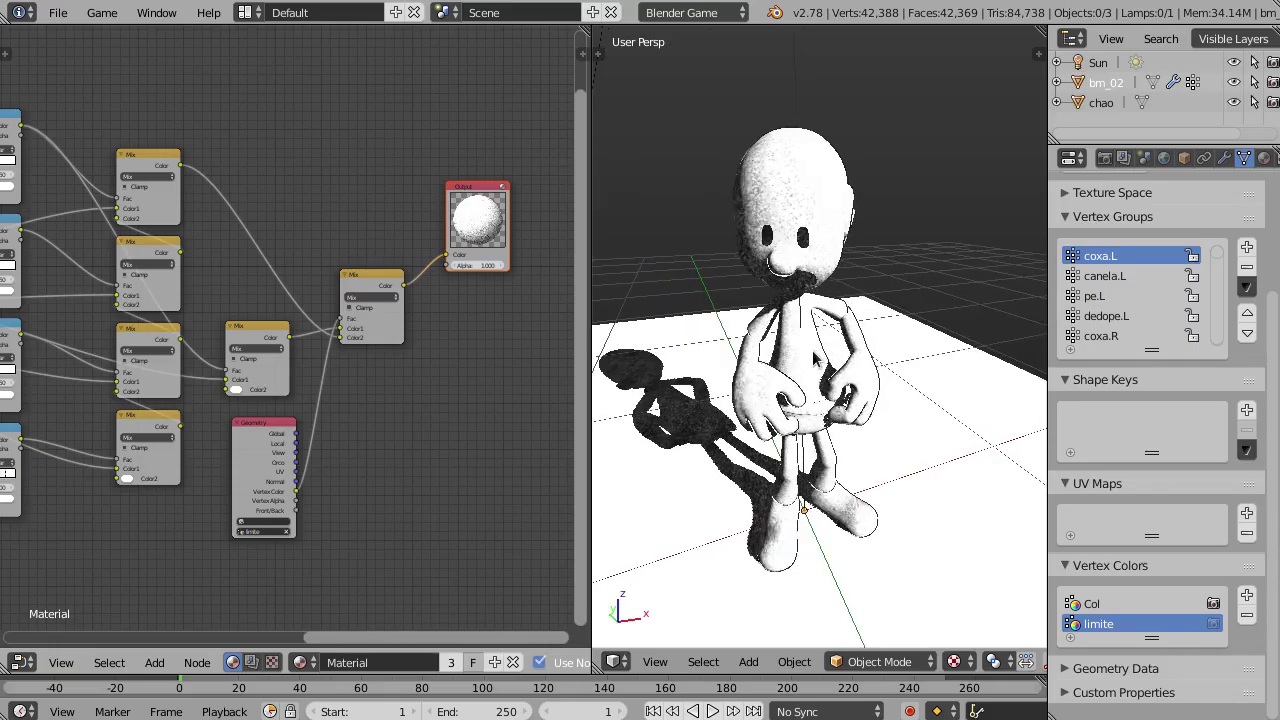